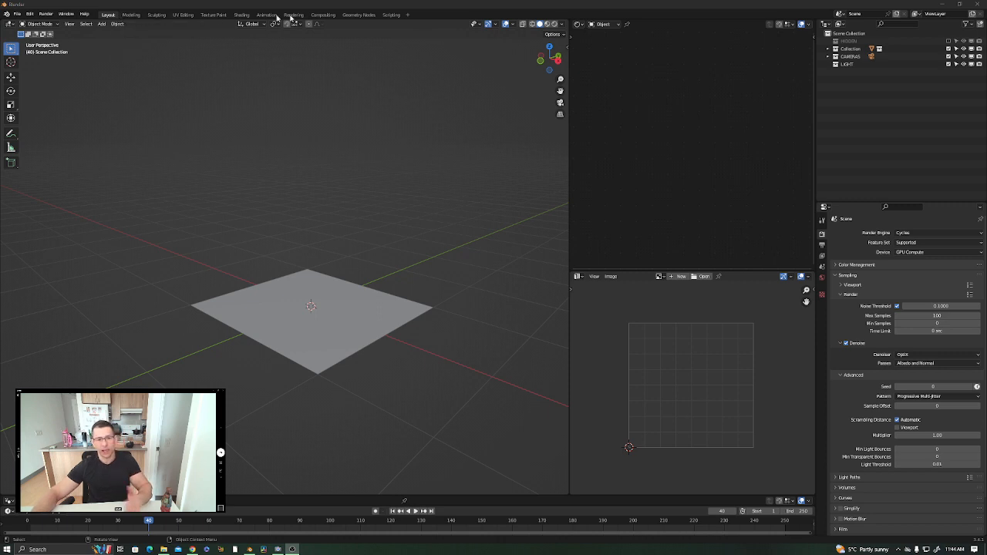
Switch to the Geometry Nodes workspace and enable the Screencast Keys overlay.
left_click(359, 14)
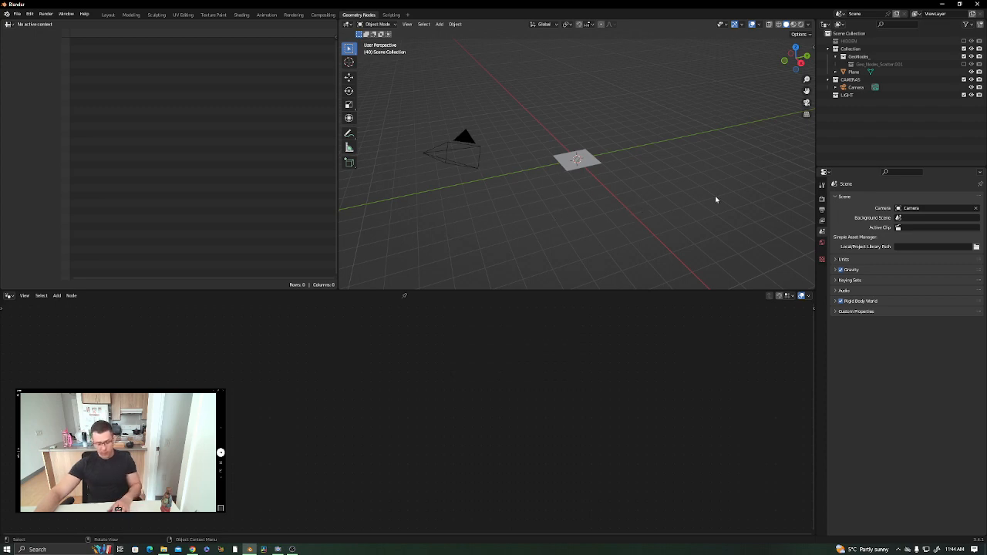
key("n")
left_click(811, 197)
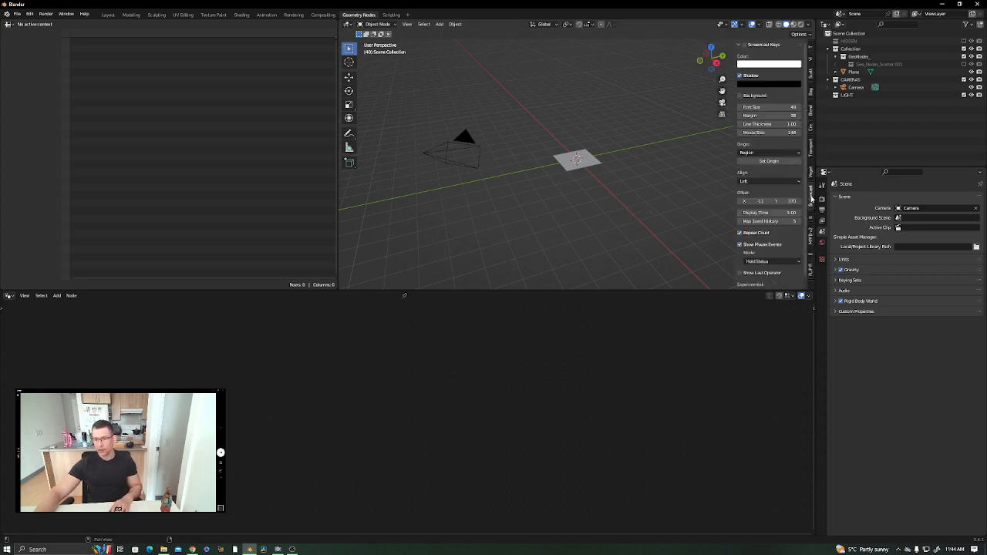
left_click(743, 44)
left_click(690, 196)
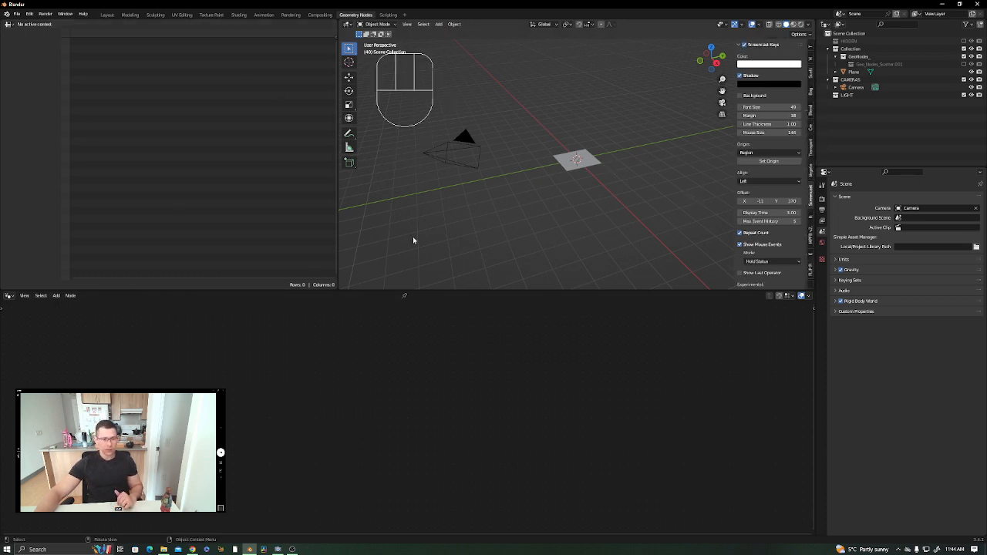
Enlarge the 3D viewport by collapsing the spreadsheet, adjust the node editor's height, and hide the viewport's toolbar and sidebar.
left_click_drag(448, 290, 432, 429)
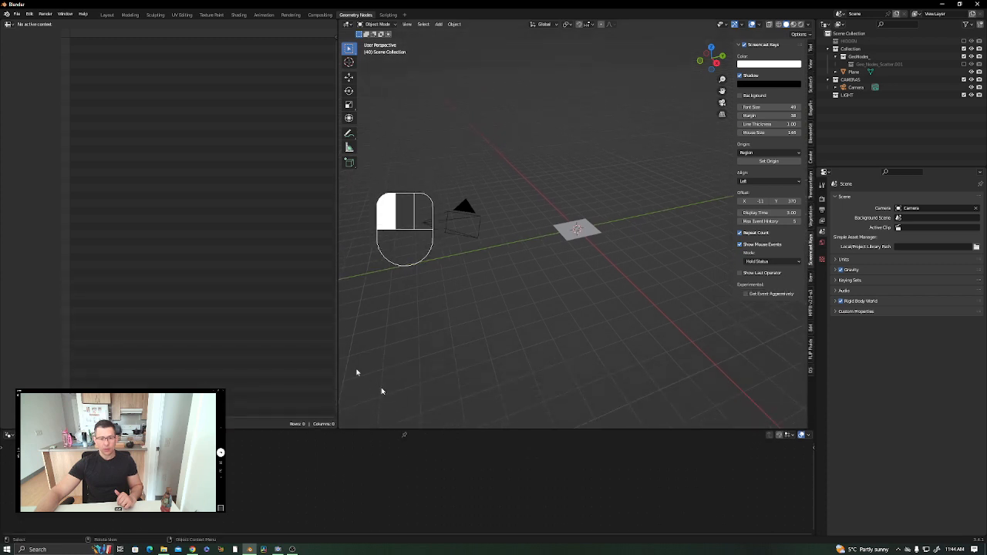
left_click_drag(337, 322, 24, 301)
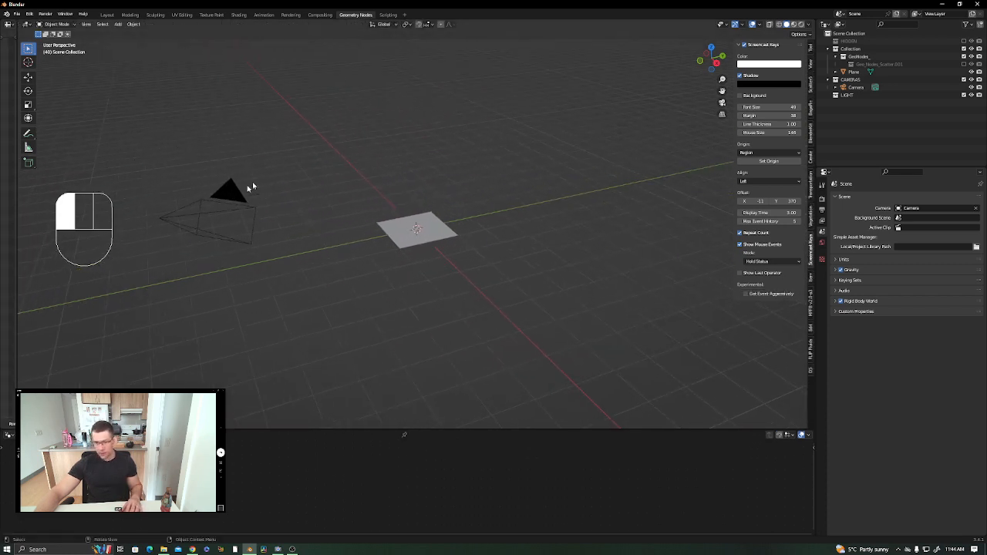
key("space")
key("space")
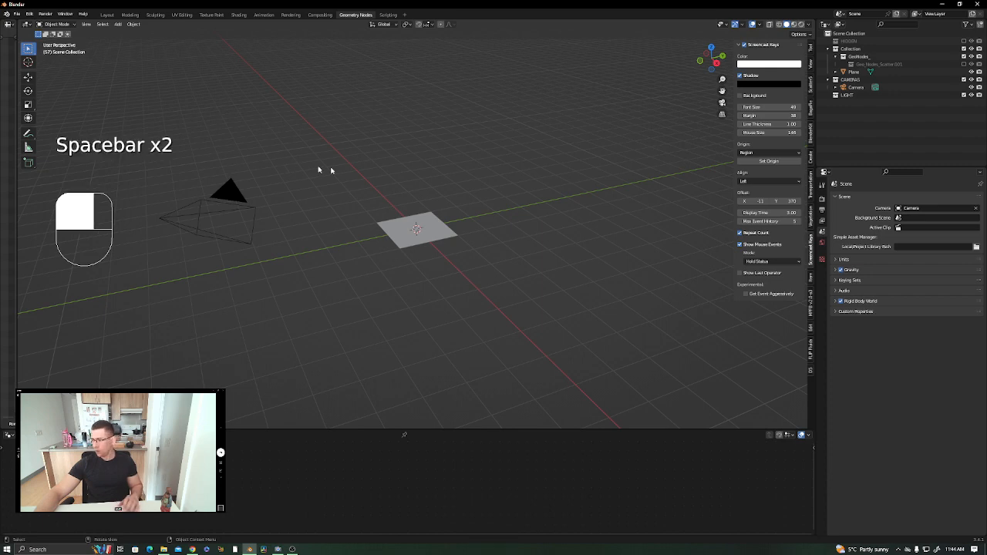
middle_click_drag(403, 273, 444, 277)
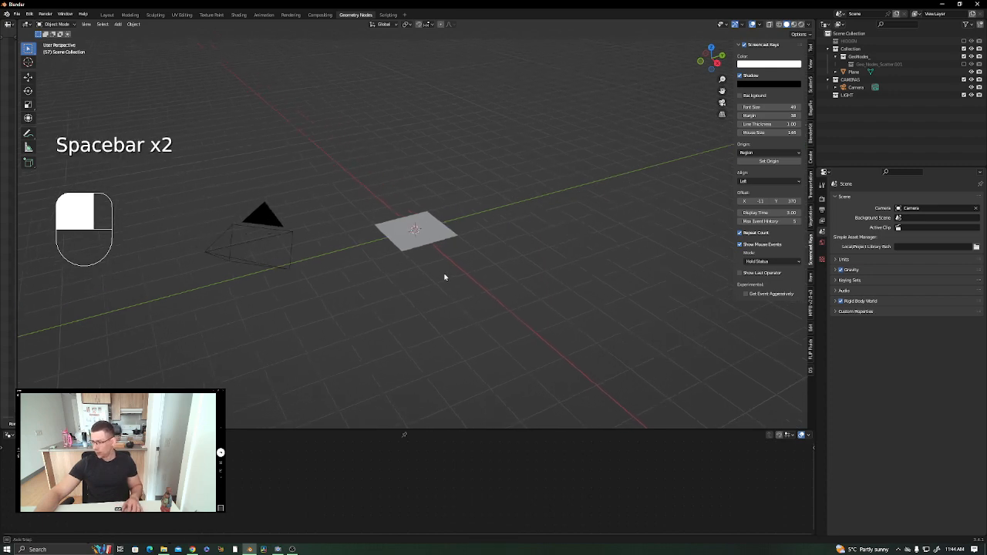
left_click_drag(472, 429, 471, 348)
key("t")
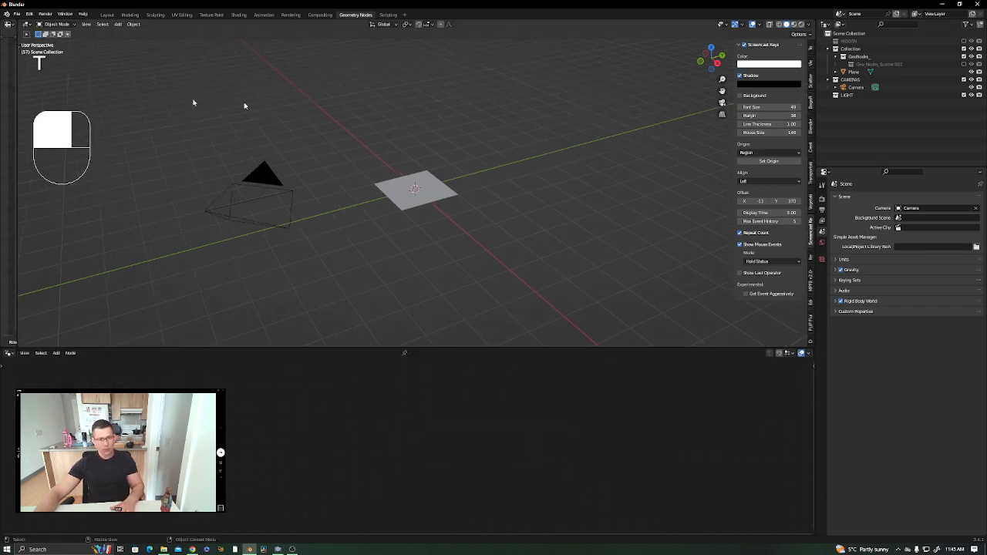
key("n")
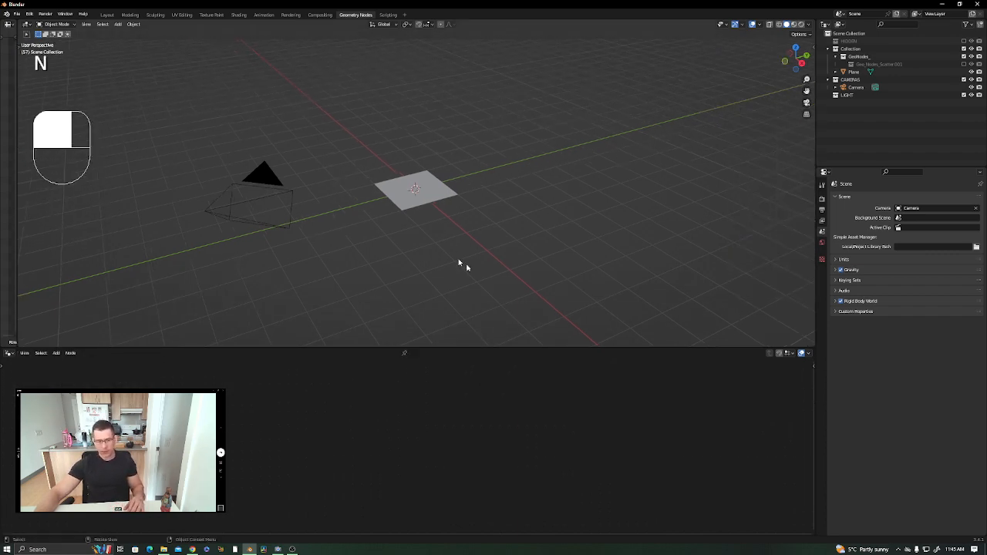
Delete the existing plane and add a new mesh plane at the world origin.
mouse_move(428, 252)
middle_mouse_down("shift")
mouse_move(436, 224)
mouse_move(427, 223)
mouse_move(439, 223)
mouse_move(418, 240)
middle_mouse_up("shift")
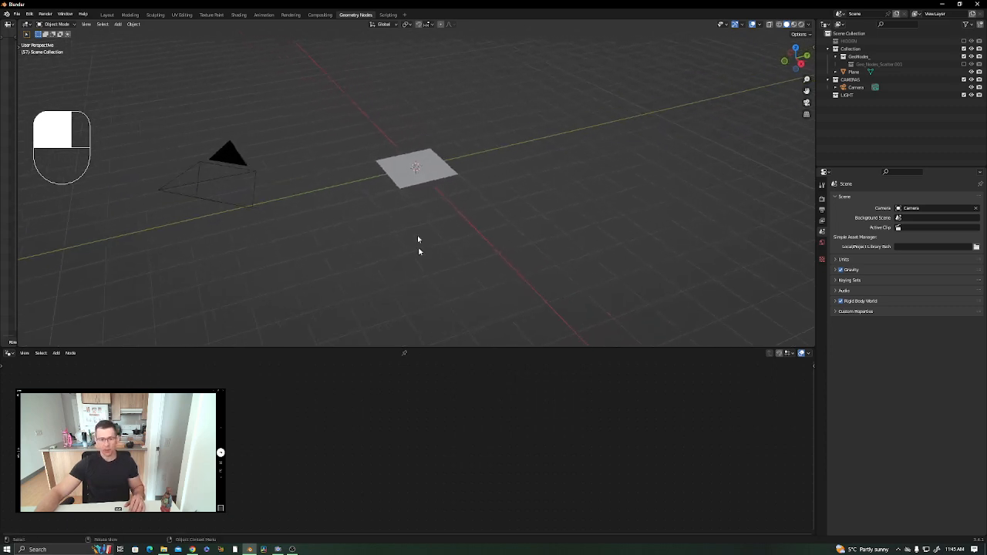
left_click(433, 171)
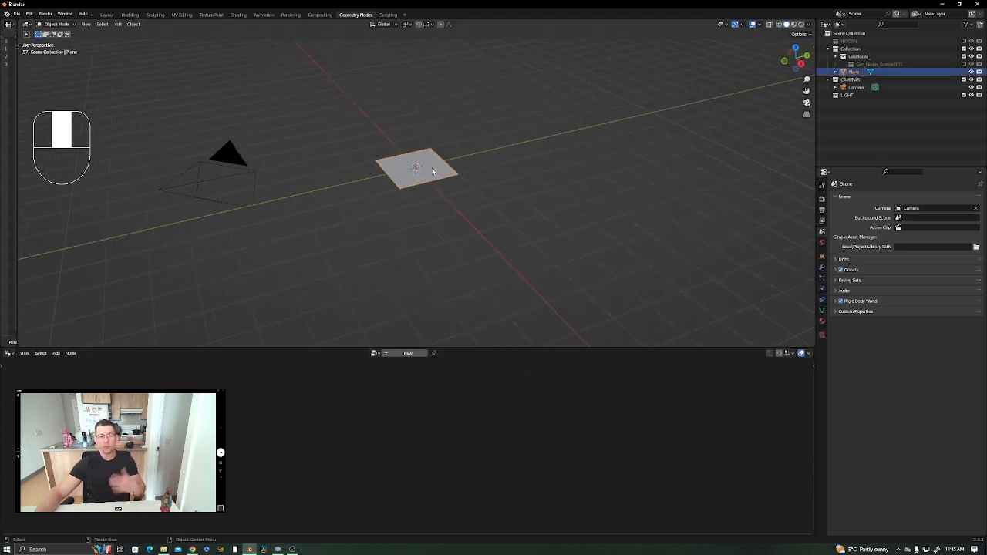
key("Delete")
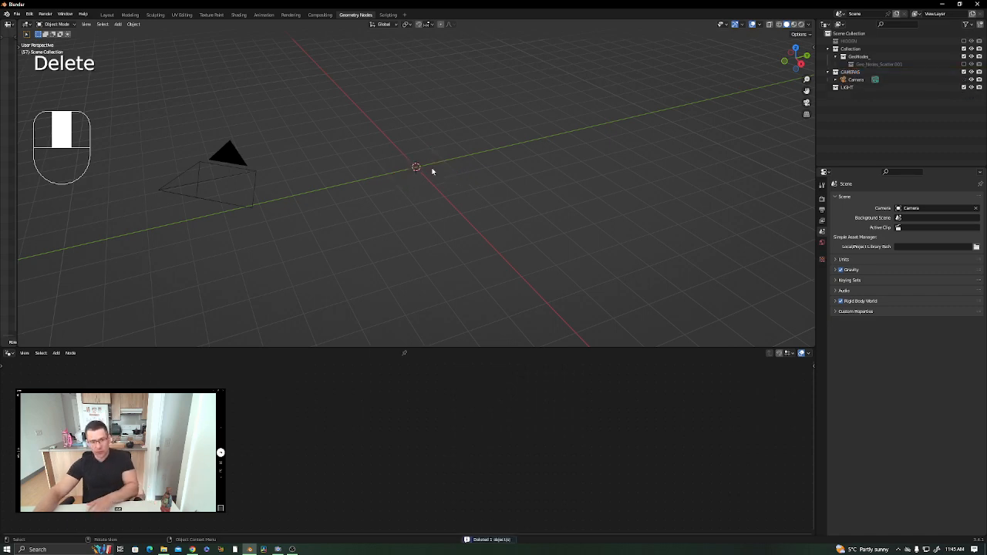
key("shift+a")
left_click(459, 168)
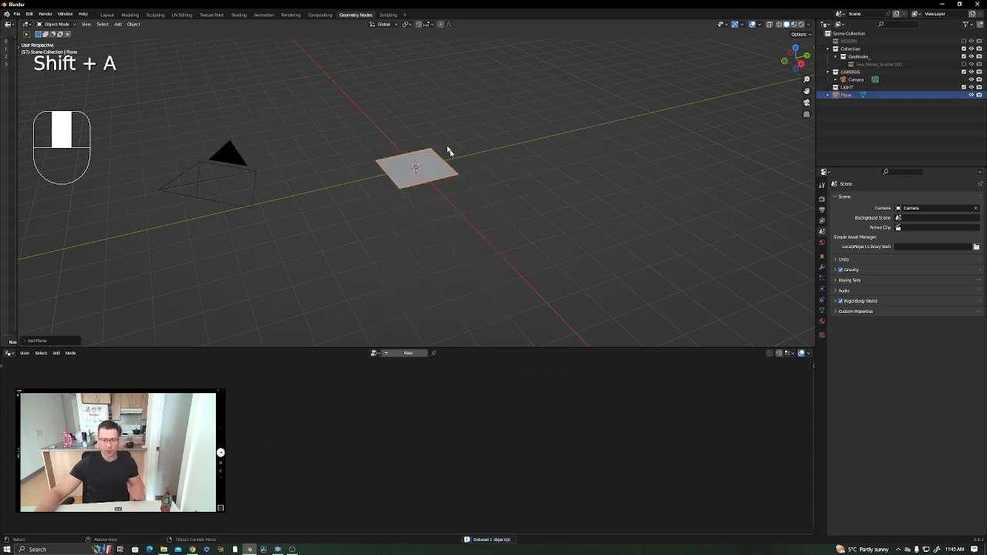
Create a new geometry node tree on the plane and name it scatter_base.
left_click(409, 353)
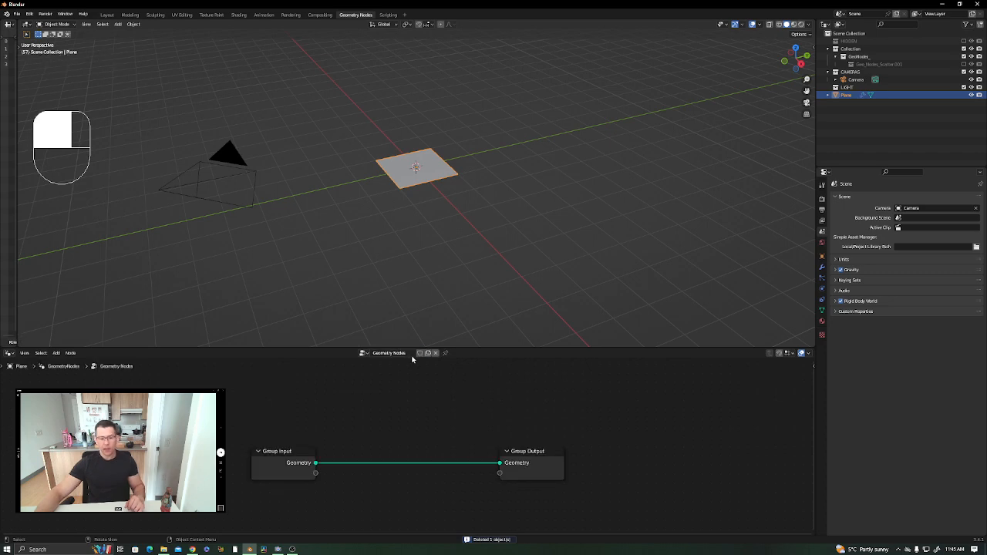
left_click(411, 353)
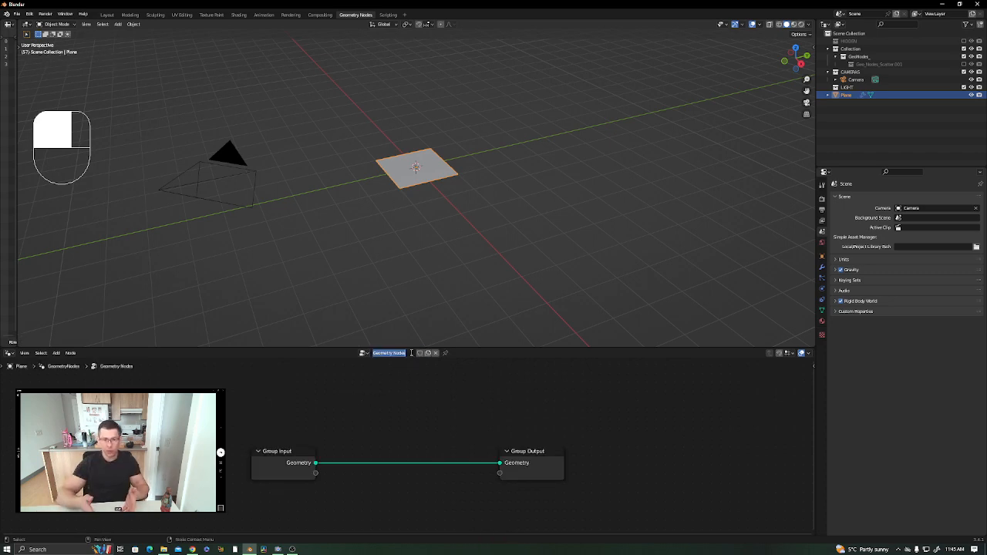
type("sc")
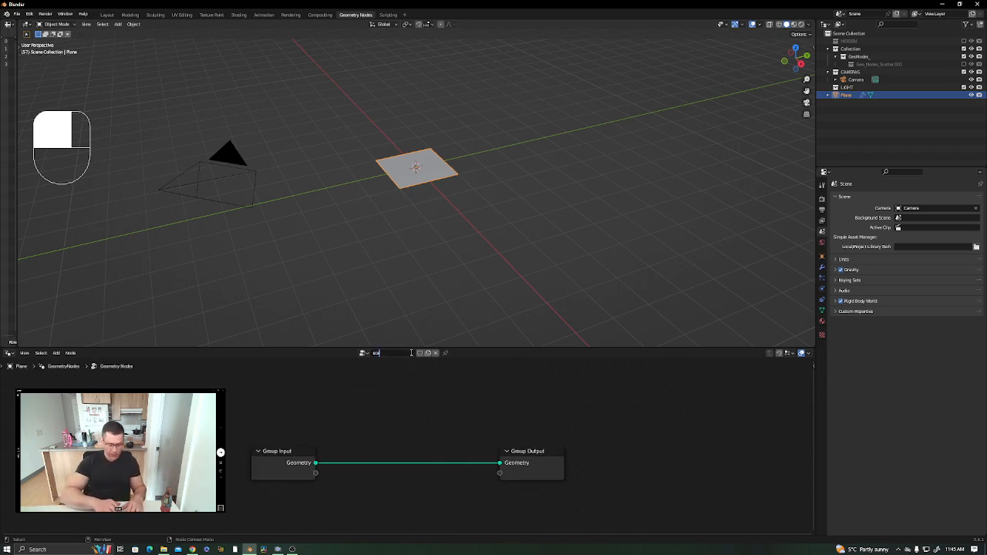
type("atter_ba")
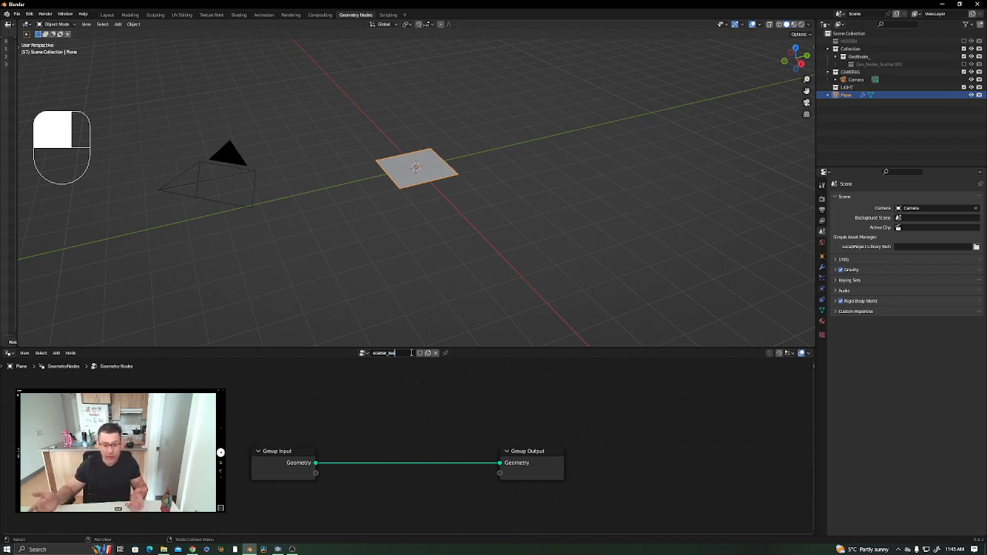
type("se")
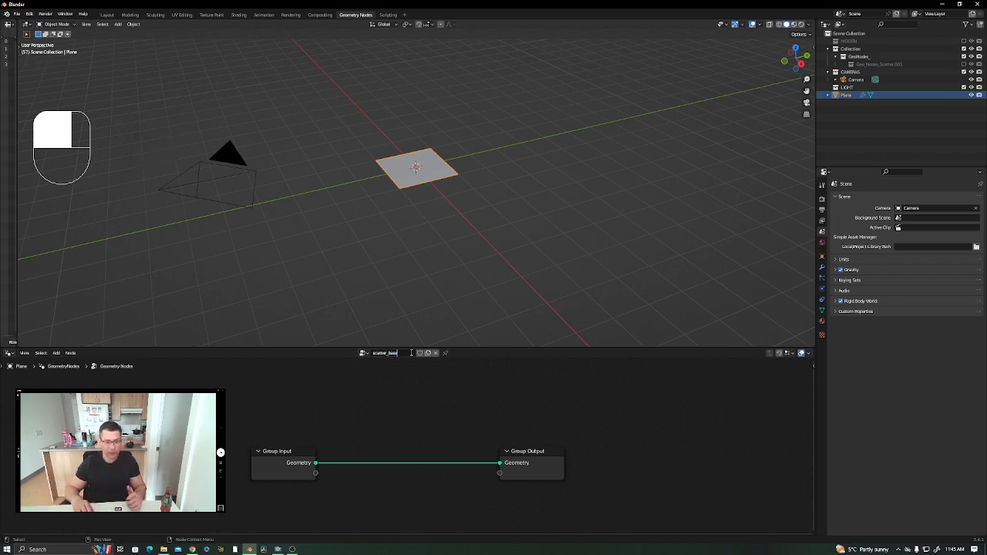
key("Return")
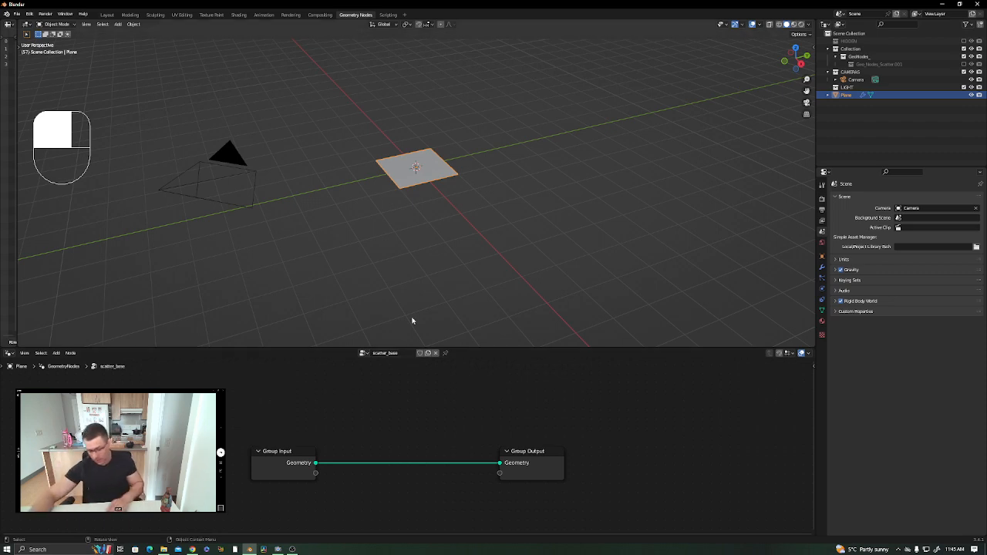
key("Return")
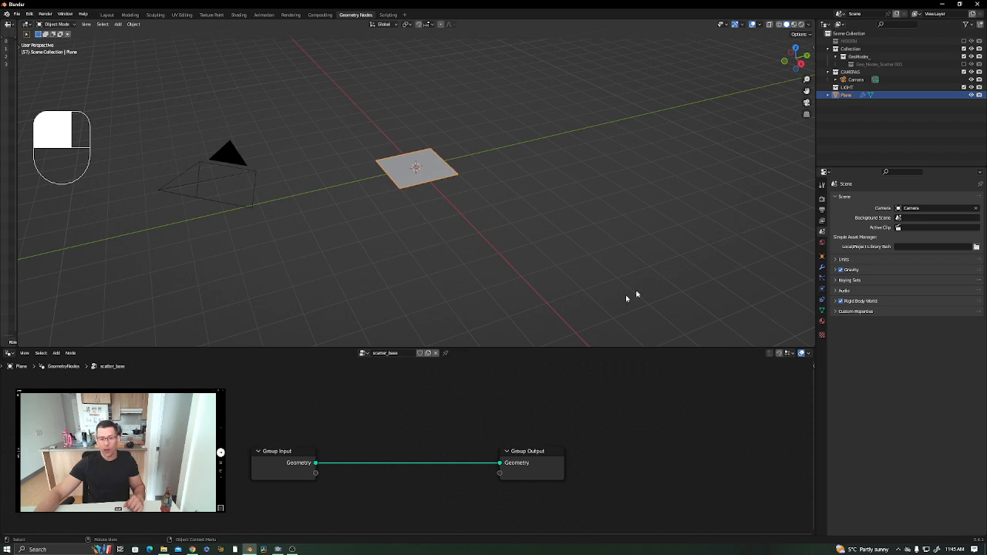
Rename the plane object as Scatter.
double_click(846, 95)
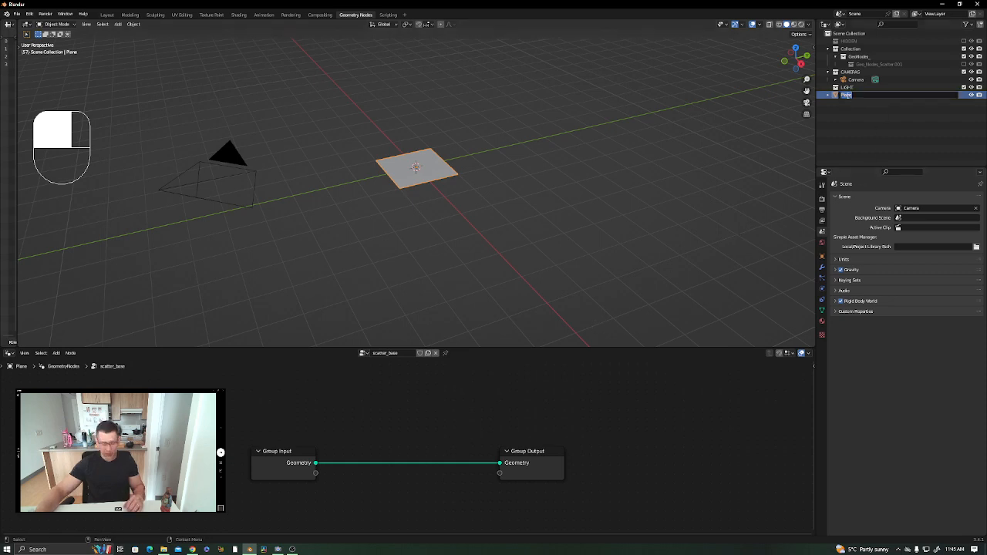
type("Scatter")
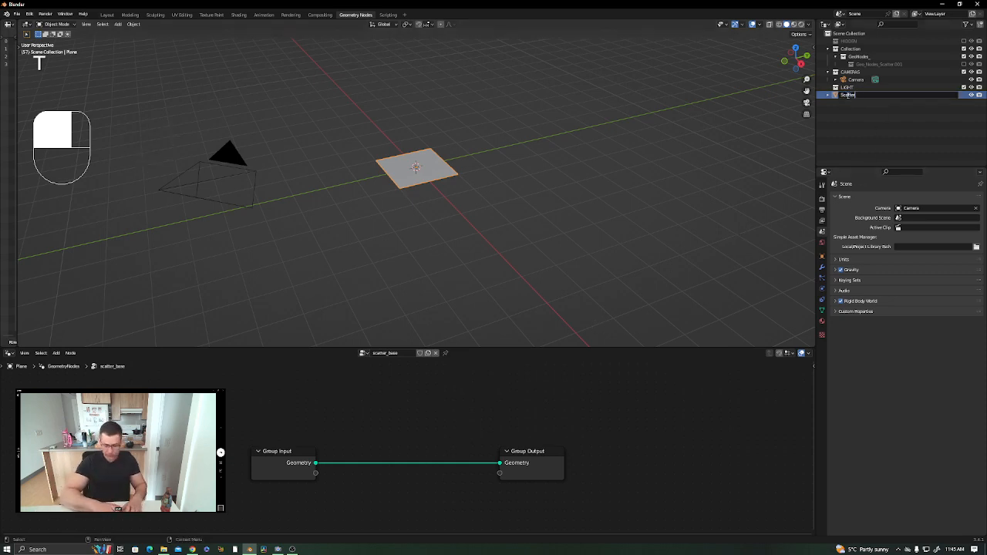
key("Return")
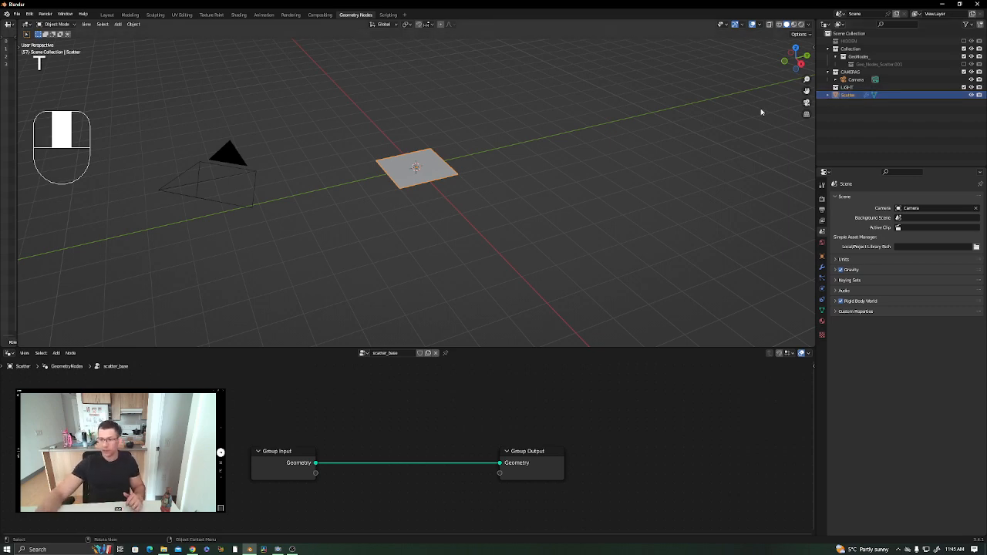
Move the Scatter object into a new collection named ScatterBase.
key("m")
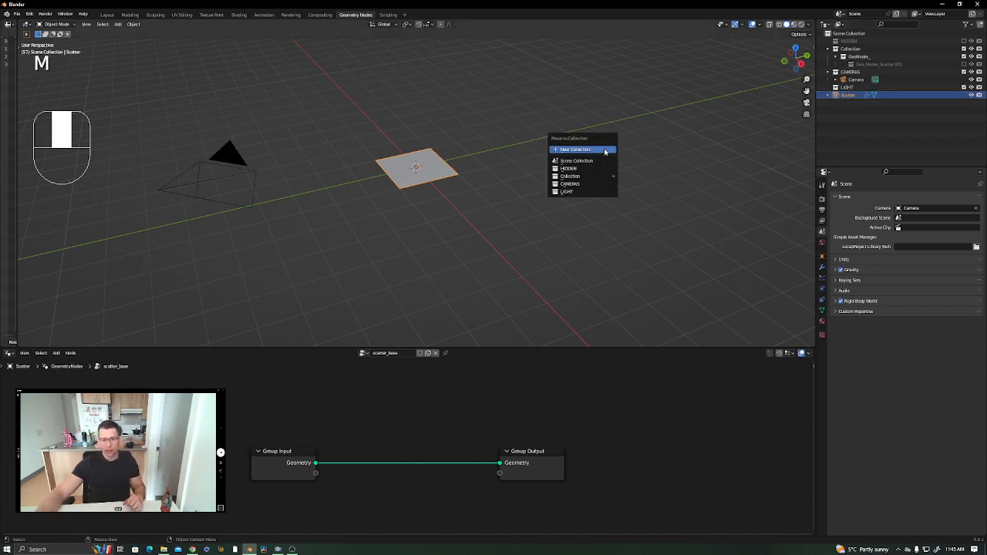
left_click(606, 151)
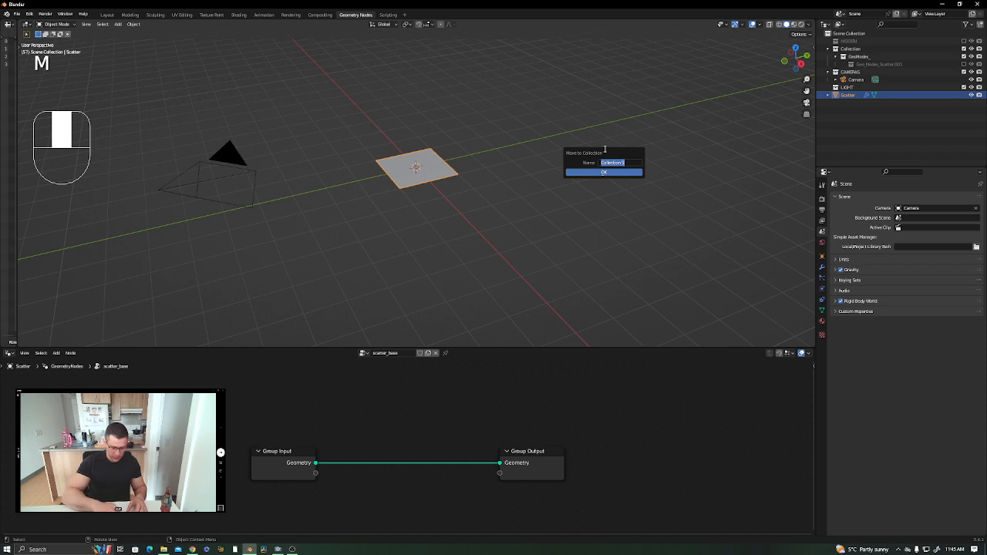
type("Scatter")
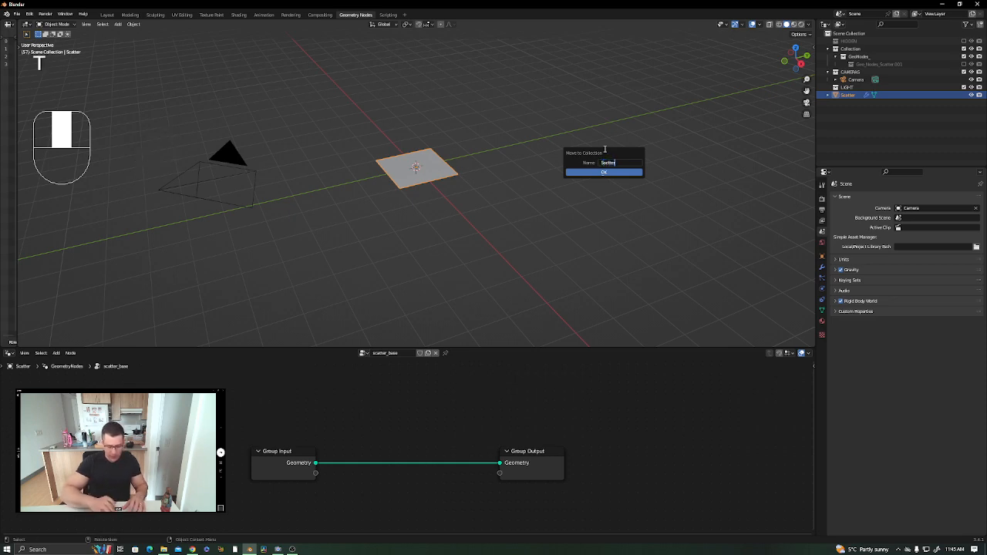
type("Base")
key("Return")
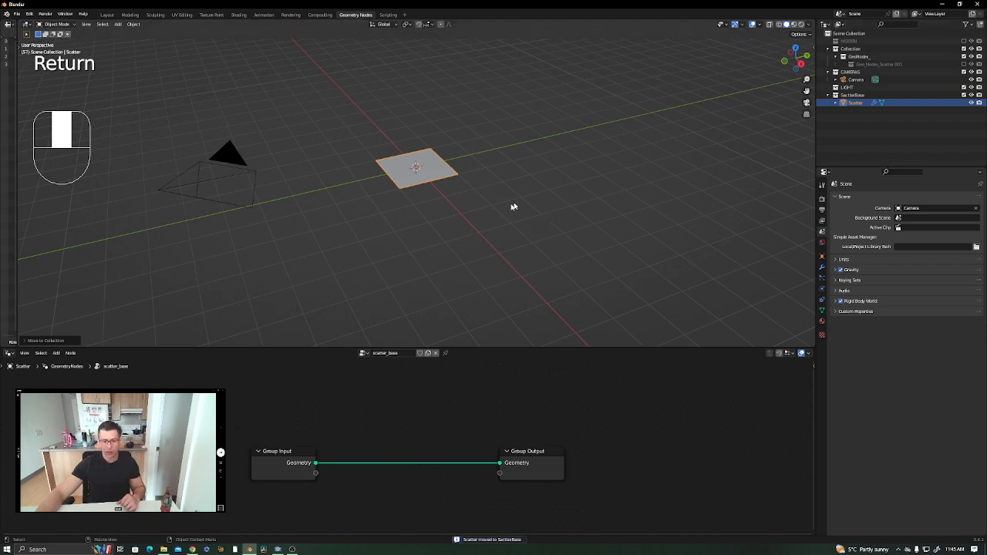
Create a child collection inside ScatterBase and name it Assets.
left_click(854, 95)
right_click(853, 97)
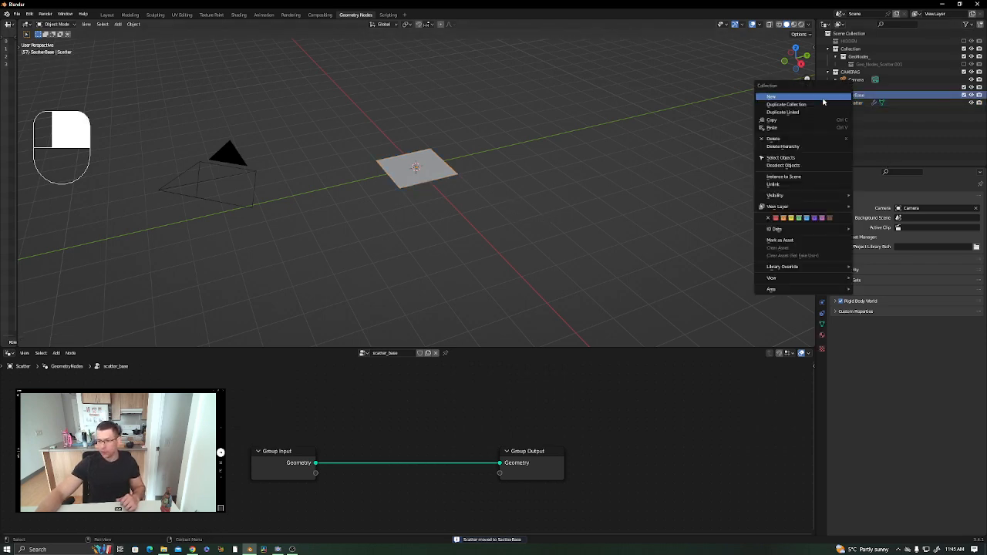
left_click(848, 96)
double_click(864, 102)
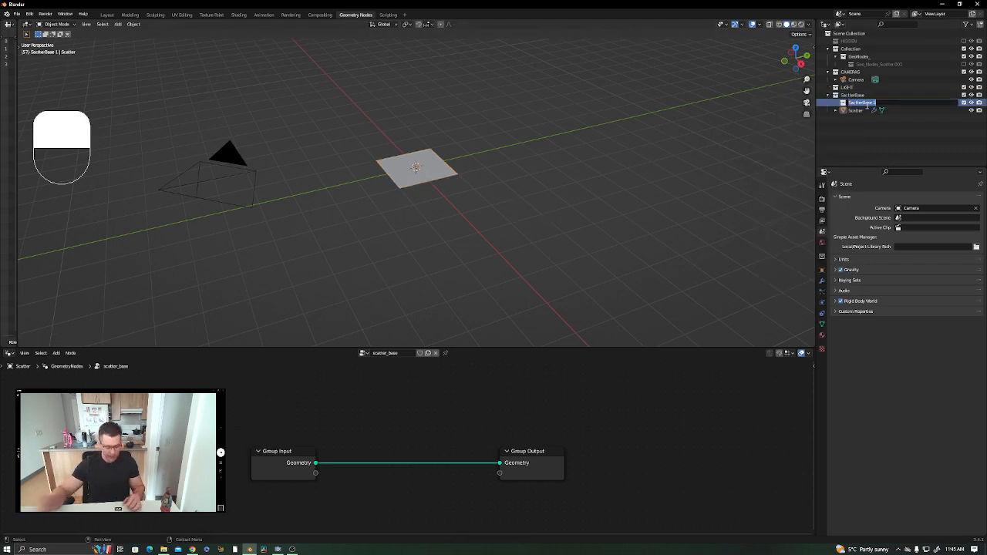
type("Assets")
key("Return")
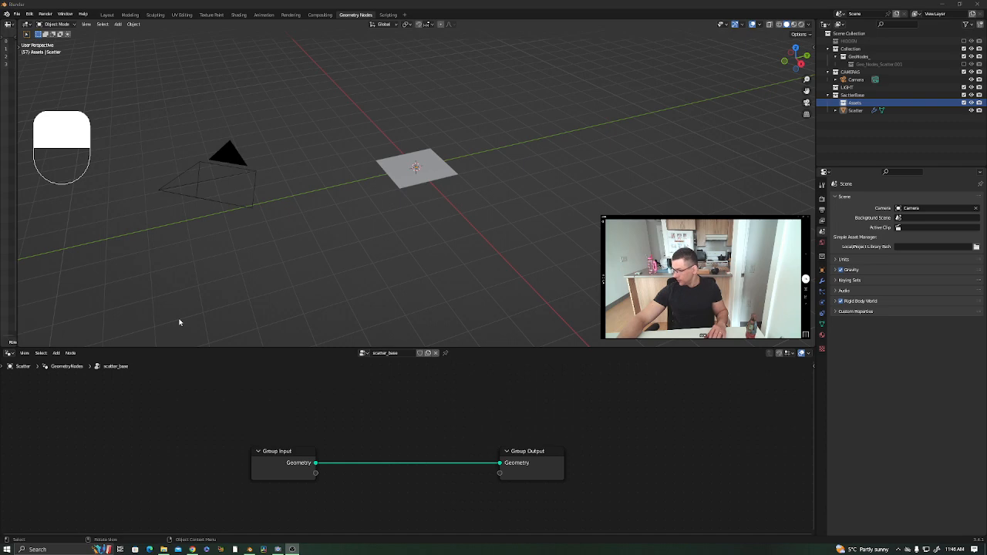
Add a rock with the Rock Generator to the Assets collection and move it off the plane to one side.
middle_click_drag(385, 213, 338, 214)
scroll(354, 159, "up", 4)
middle_click_drag(353, 160, 342, 159)
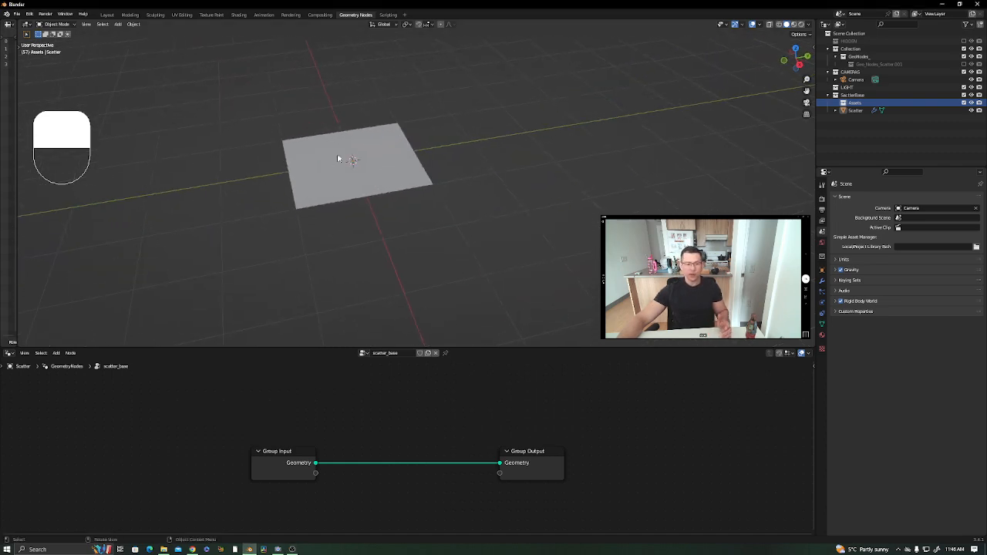
key("shift+a")
mouse_move(341, 157)
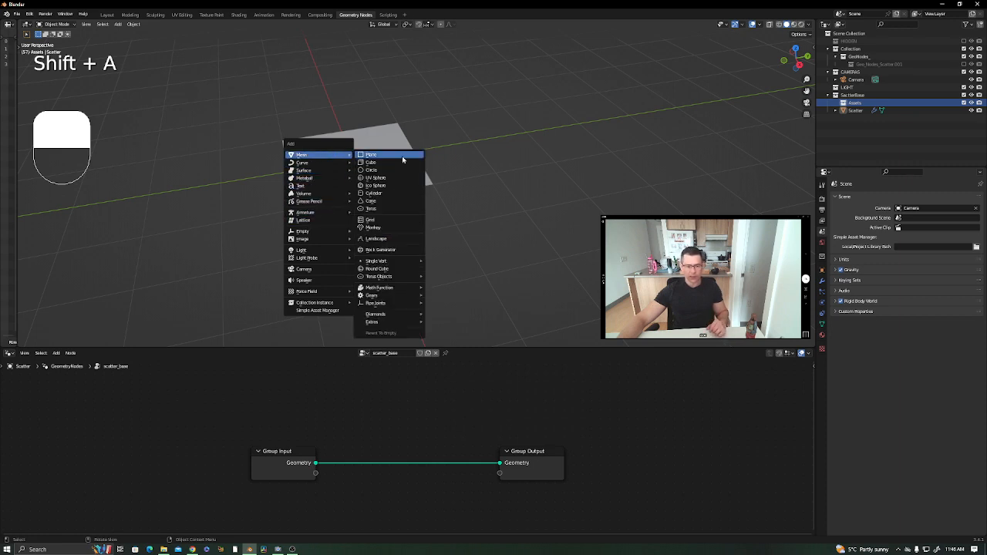
left_click(400, 249)
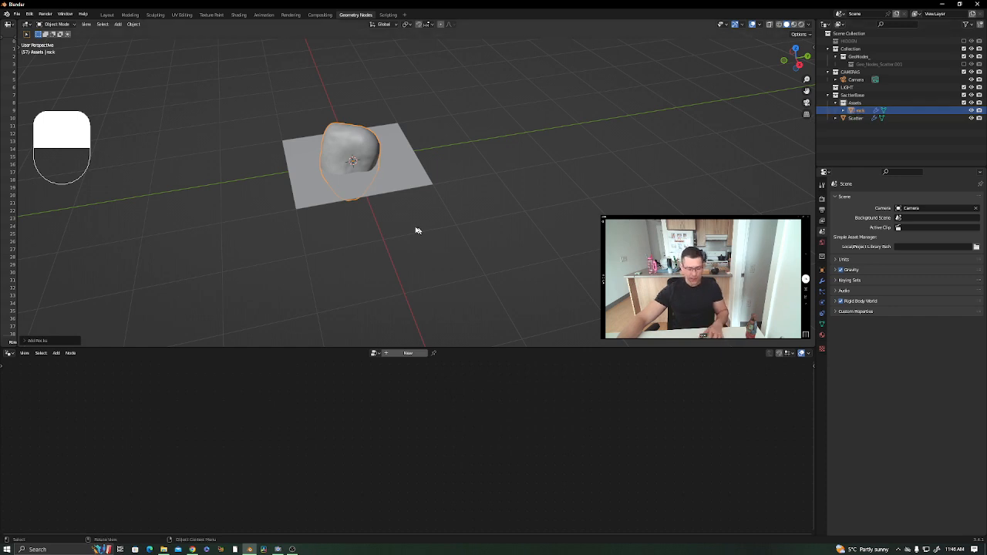
key("g")
left_click(575, 198)
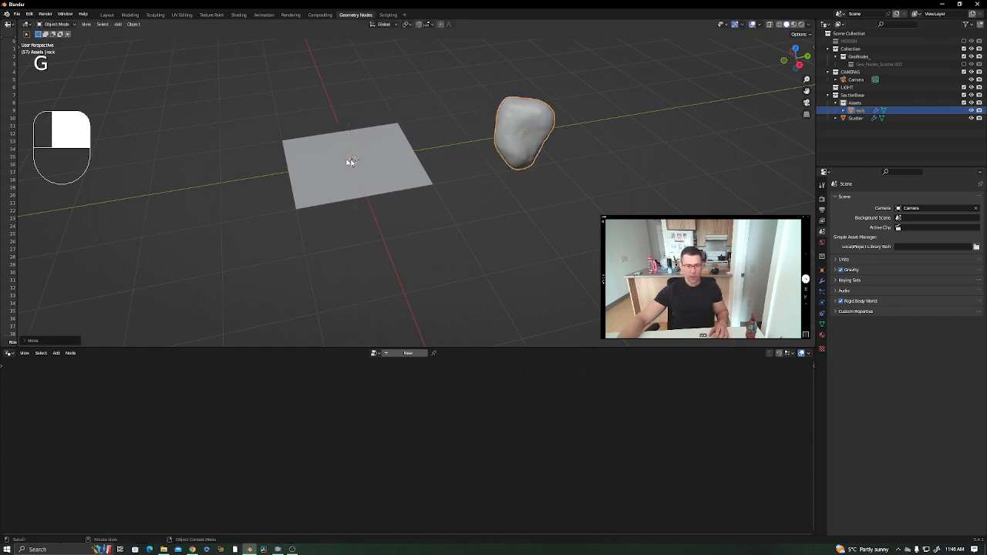
key("shift+a")
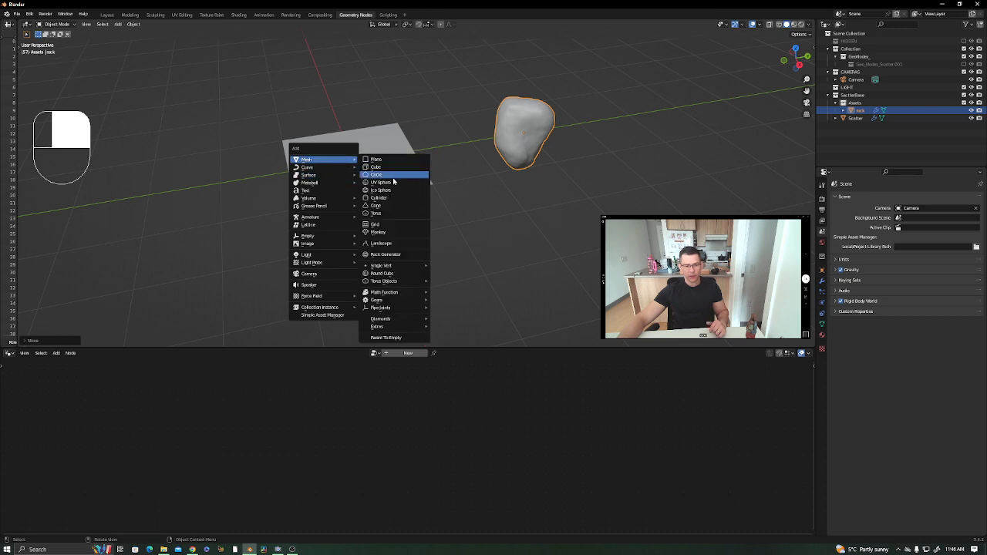
mouse_move(328, 167)
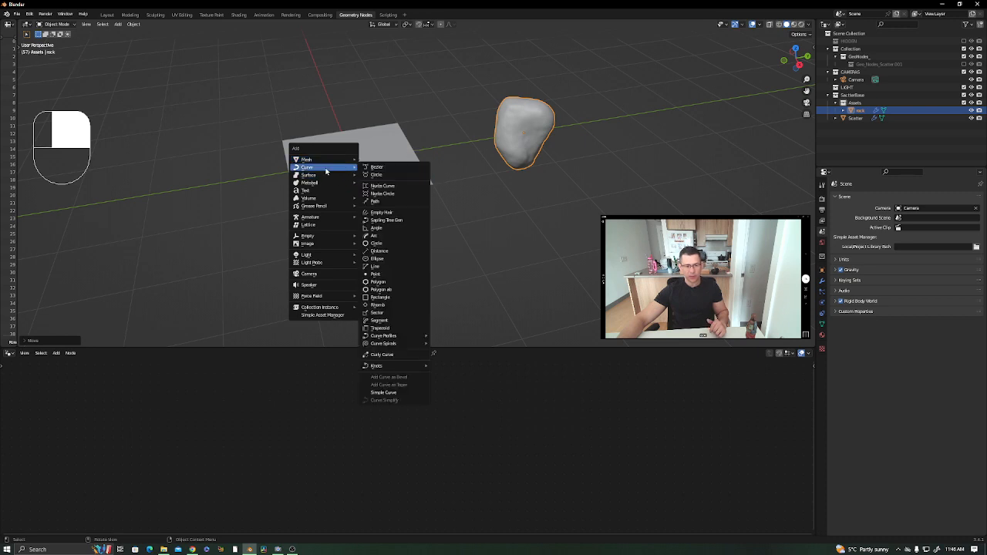
left_click(402, 221)
scroll(365, 174, "down", 4)
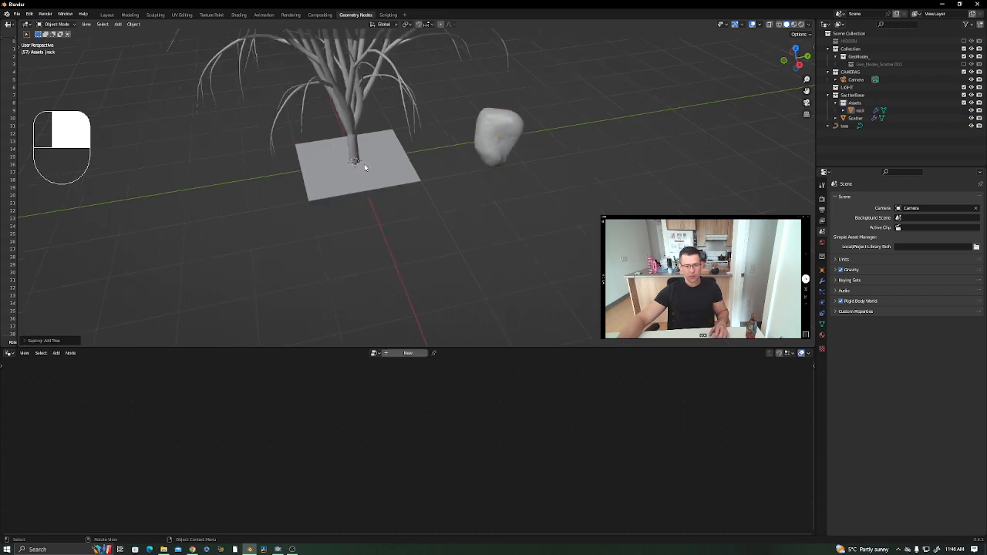
middle_click_drag(371, 166, 372, 193, "shift")
left_click(46, 341)
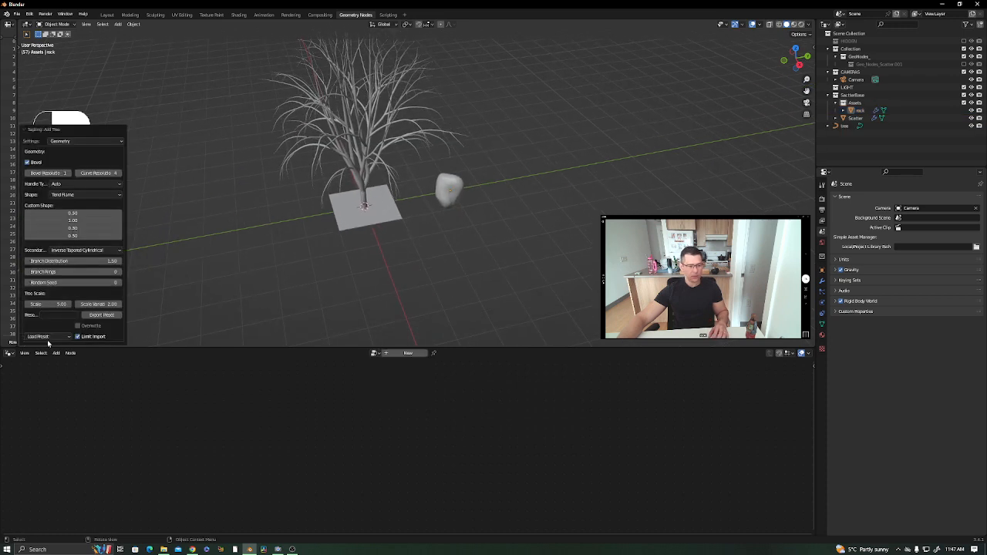
left_click(108, 131)
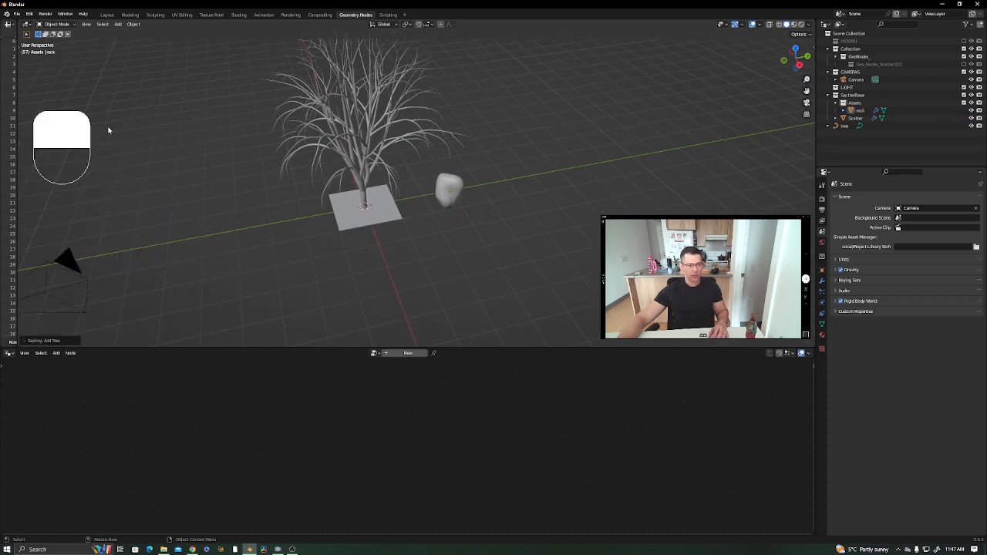
left_click(27, 341)
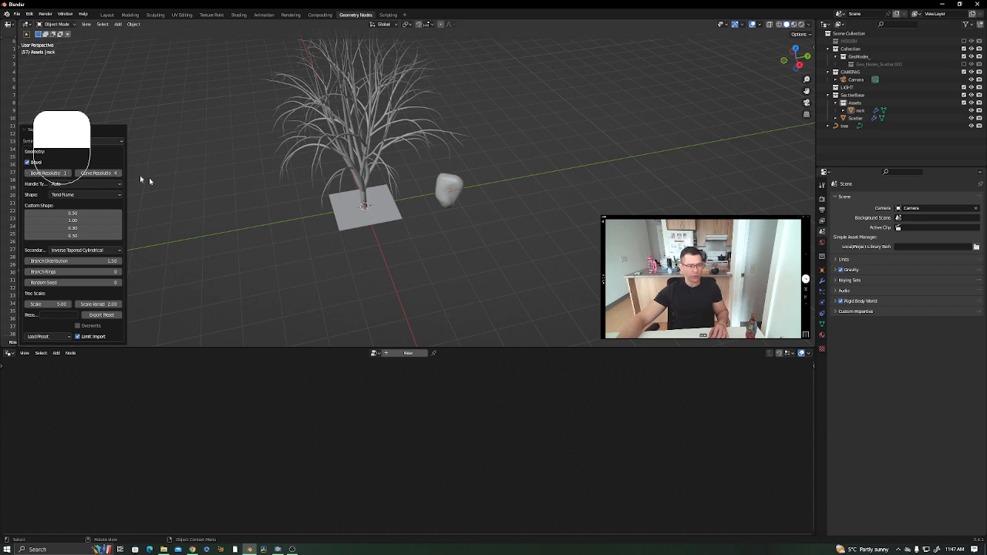
mouse_move(264, 349)
left_mouse_down()
mouse_move(264, 474)
mouse_move(266, 340)
mouse_move(267, 359)
left_mouse_up()
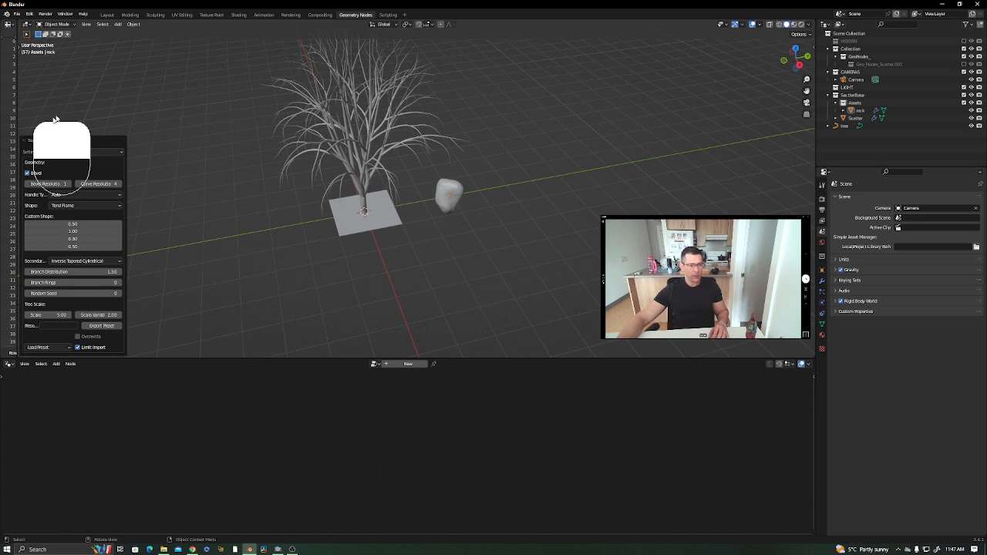
left_click(107, 15)
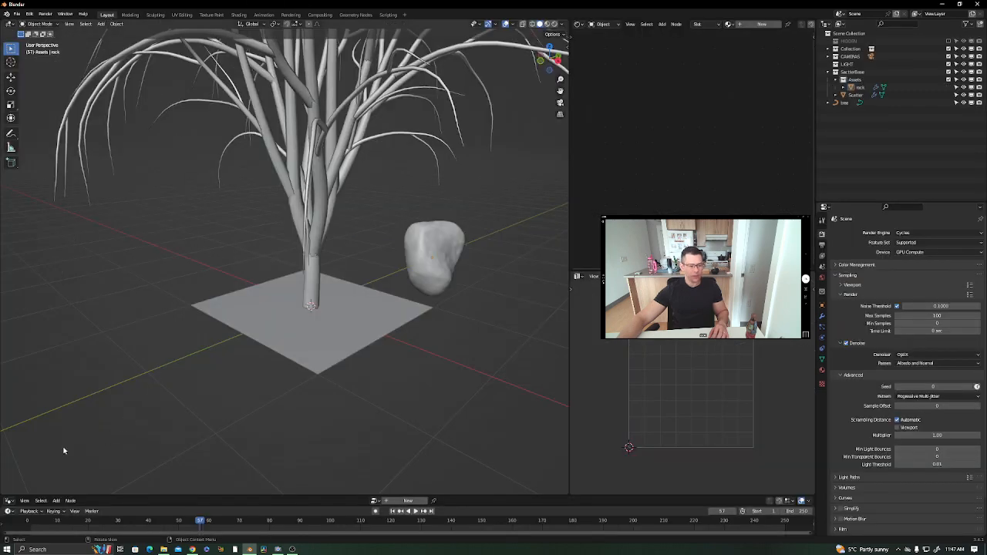
left_click(314, 232)
key("Delete")
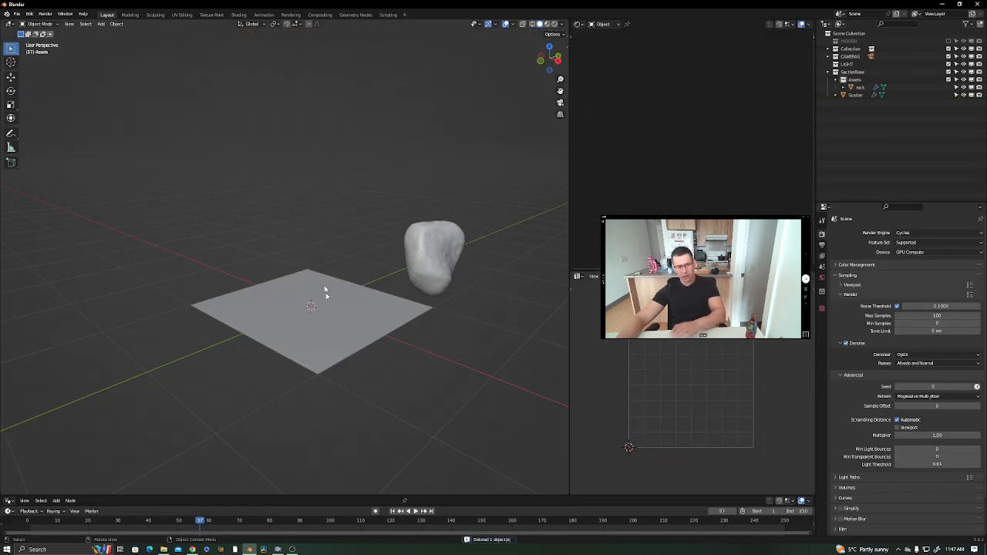
Add a curve tree with Sapling Tree Gen at the centre of the plane.
key("shift+a")
mouse_move(326, 313)
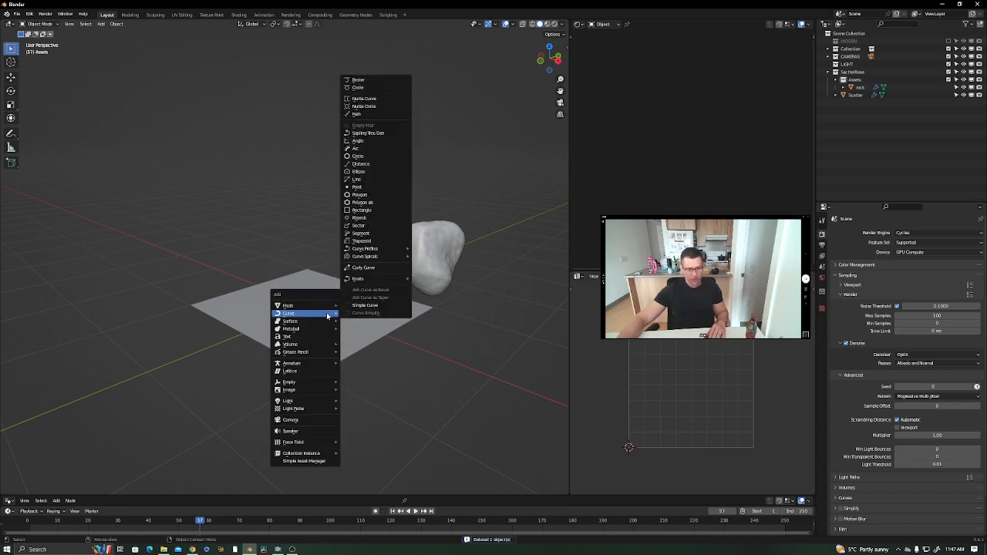
left_click(376, 133)
scroll(291, 218, "down", 3)
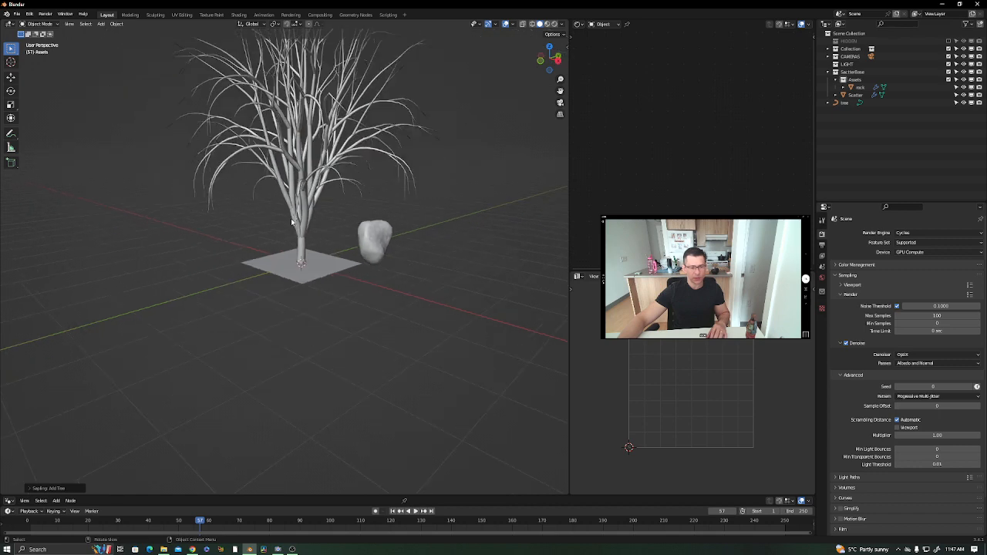
middle_click_drag(293, 198, 277, 238, "shift")
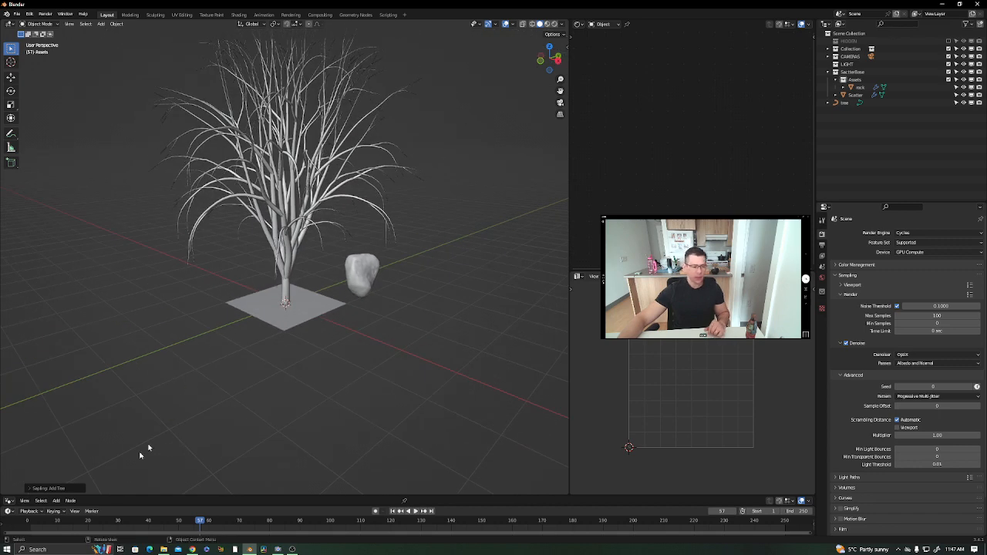
Enable Show Leaves in the Leaves settings of the sapling tree.
left_click(51, 488)
left_click(78, 290)
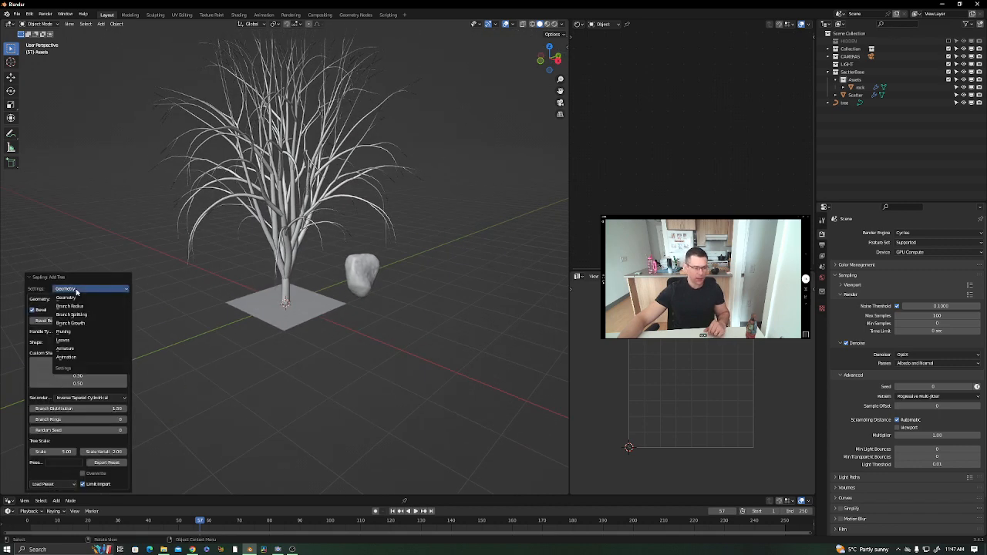
left_click(78, 341)
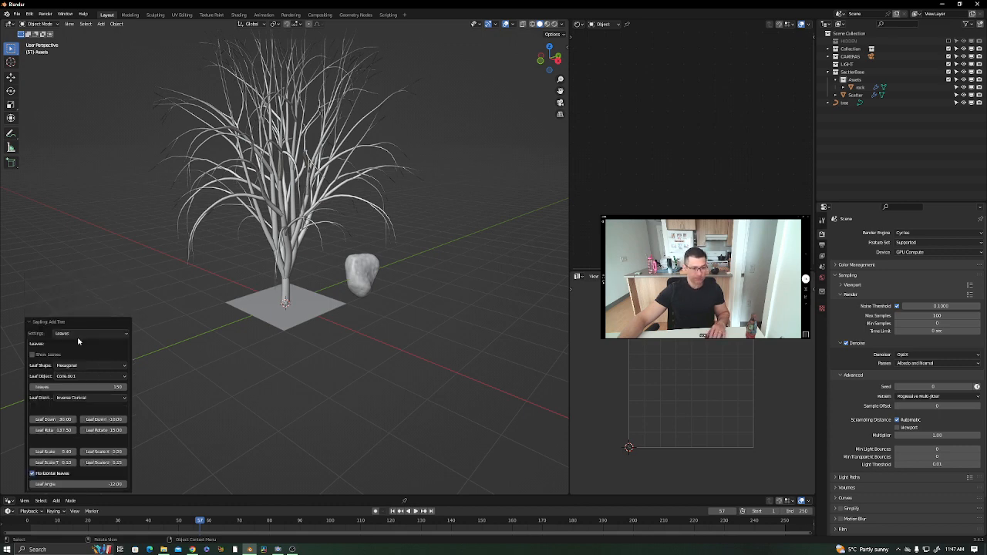
left_click(33, 355)
Move the tree and its leaves along the Y axis, off the plane and past the rock.
left_click(390, 123)
middle_click_drag(390, 124, 240, 229)
left_click(240, 229)
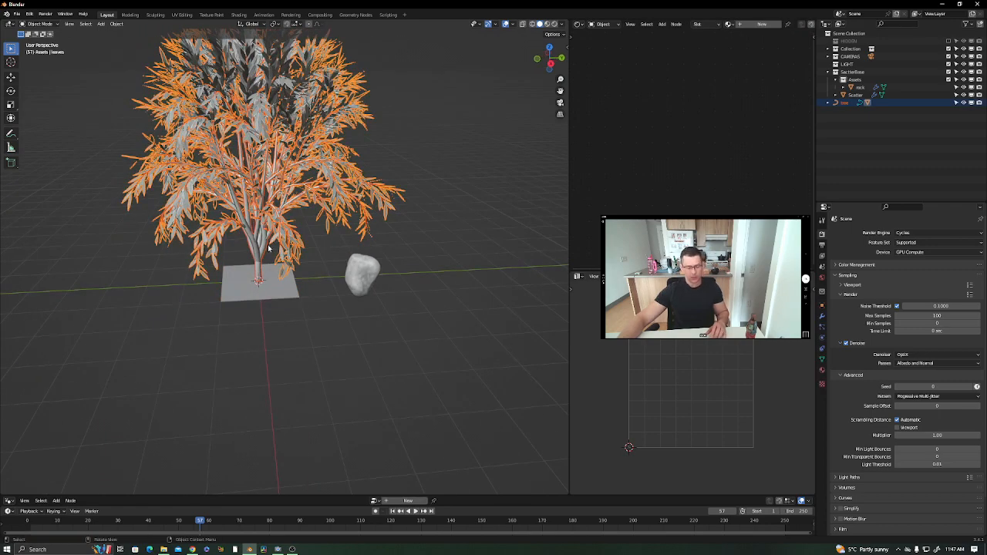
key("g")
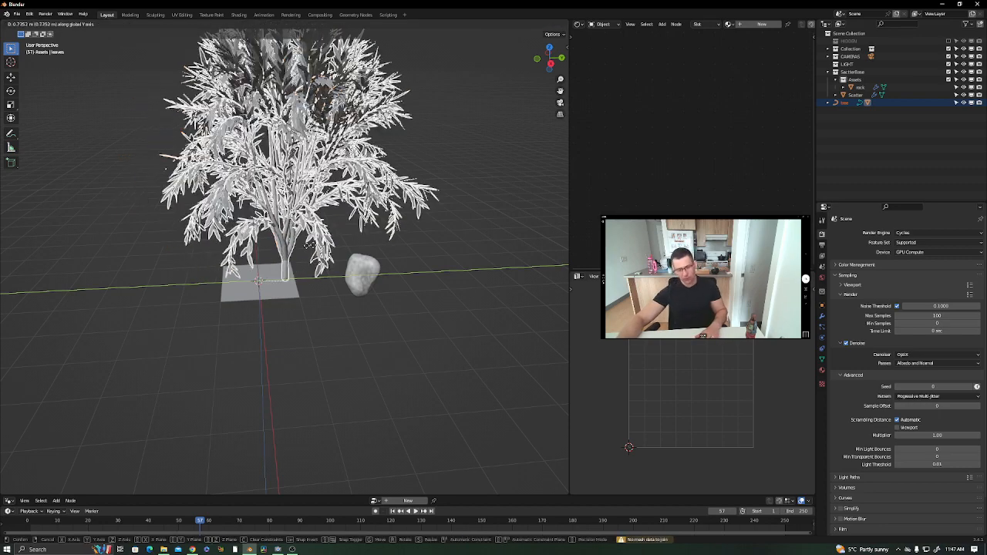
key("y")
left_click(436, 233)
Convert the tree and its leaves to mesh and join them into one object.
left_click(437, 233)
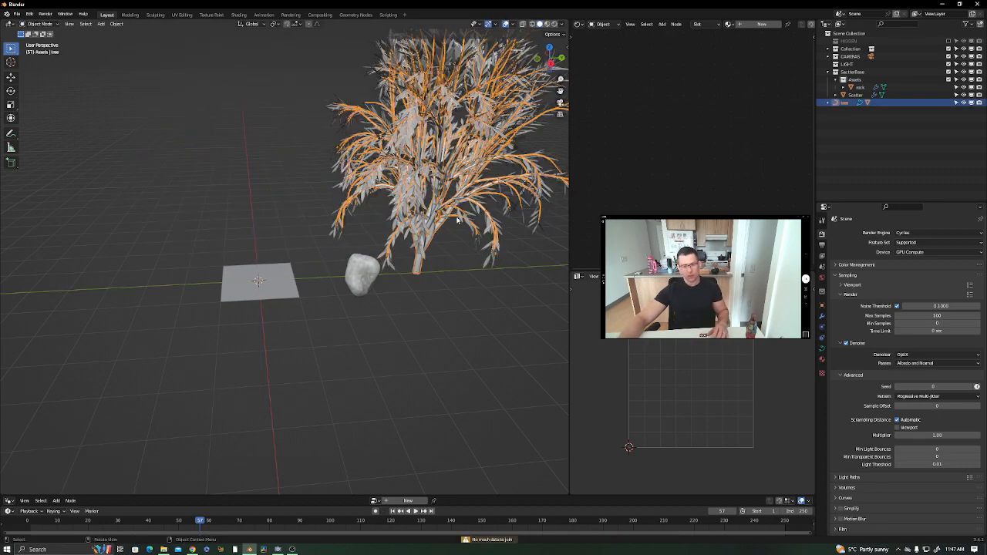
left_click(444, 225)
right_click(443, 225)
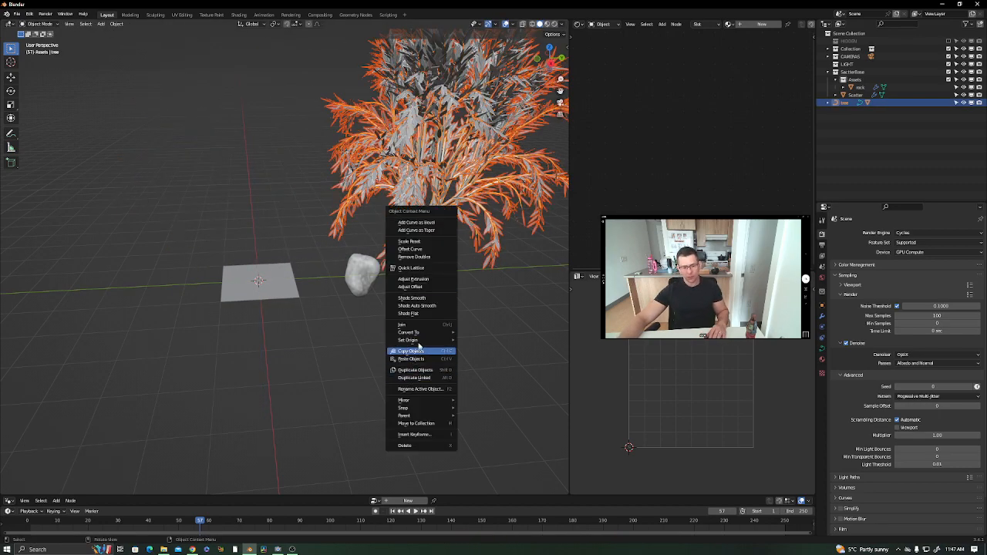
mouse_move(423, 334)
left_click(475, 340)
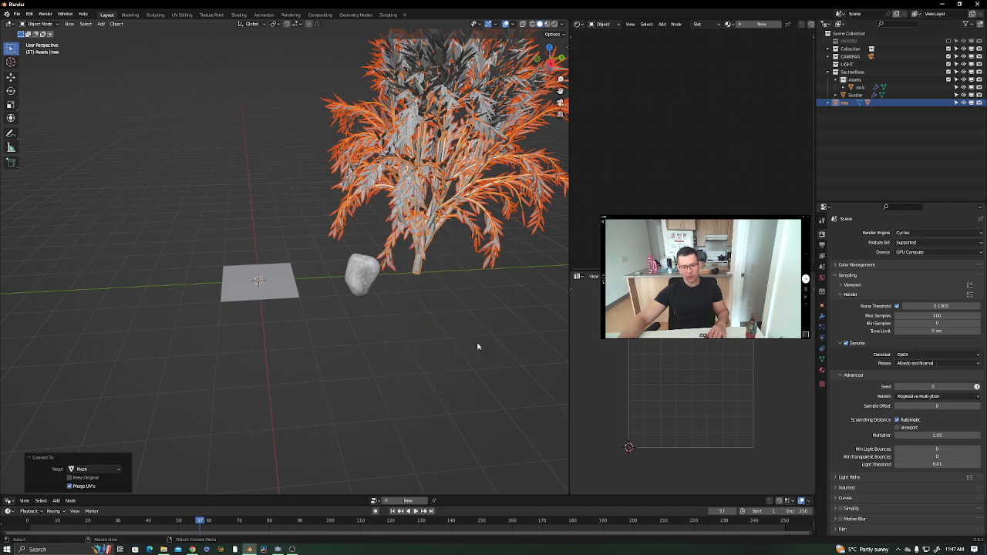
middle_click_drag(446, 254, 362, 234)
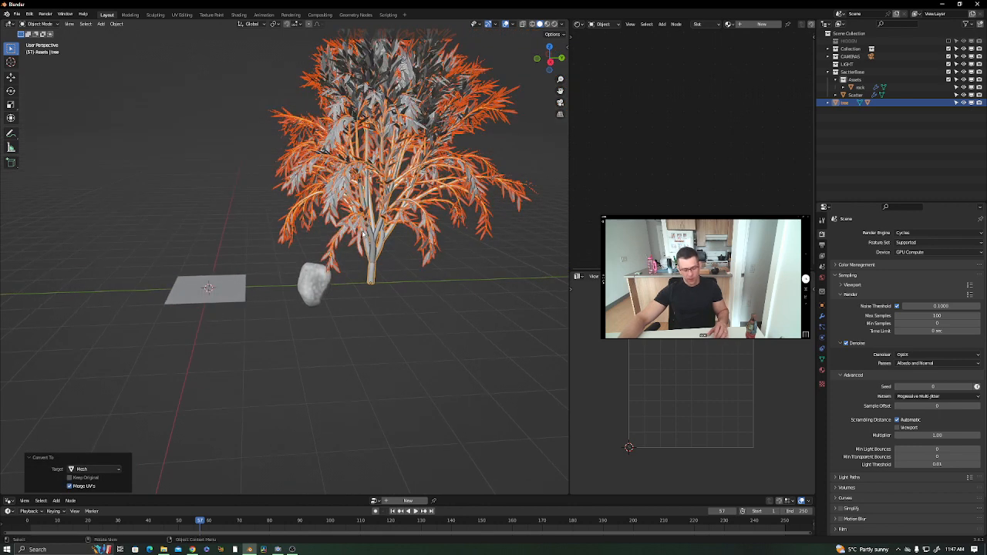
left_click(362, 234)
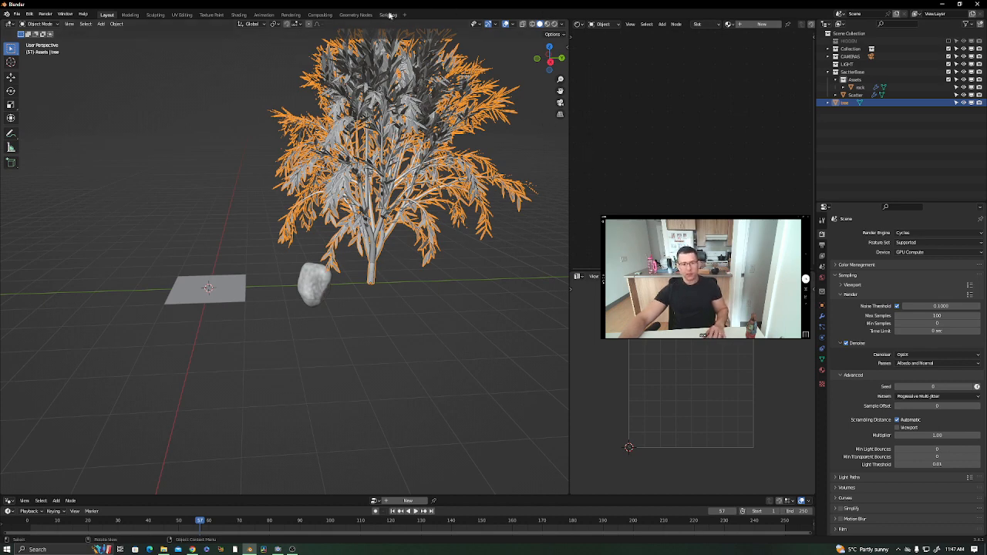
Return to the Geometry Nodes workspace and move the tree object into the Assets collection.
left_click(356, 14)
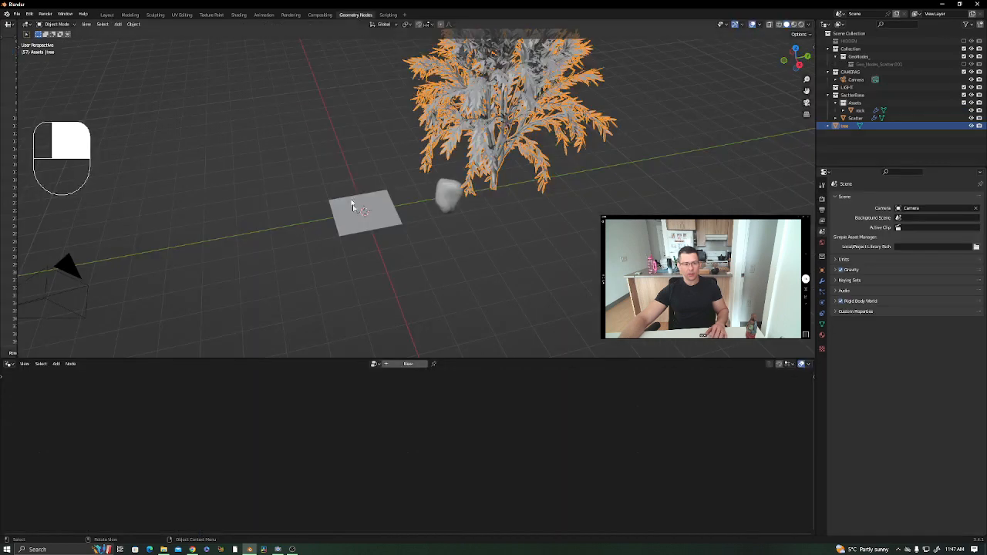
middle_click_drag(459, 267, 469, 202, "shift")
middle_click_drag(481, 148, 468, 200, "shift")
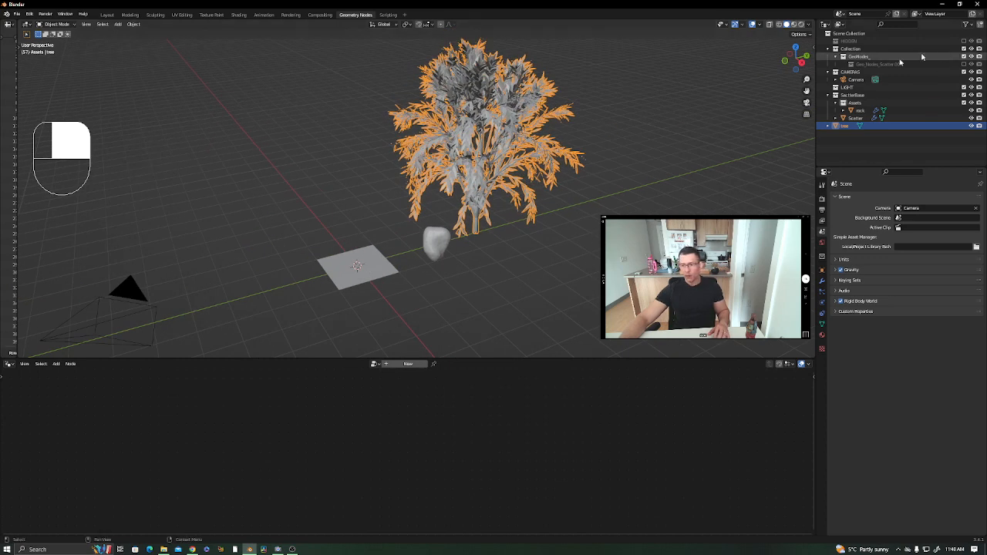
left_click_drag(851, 126, 857, 106)
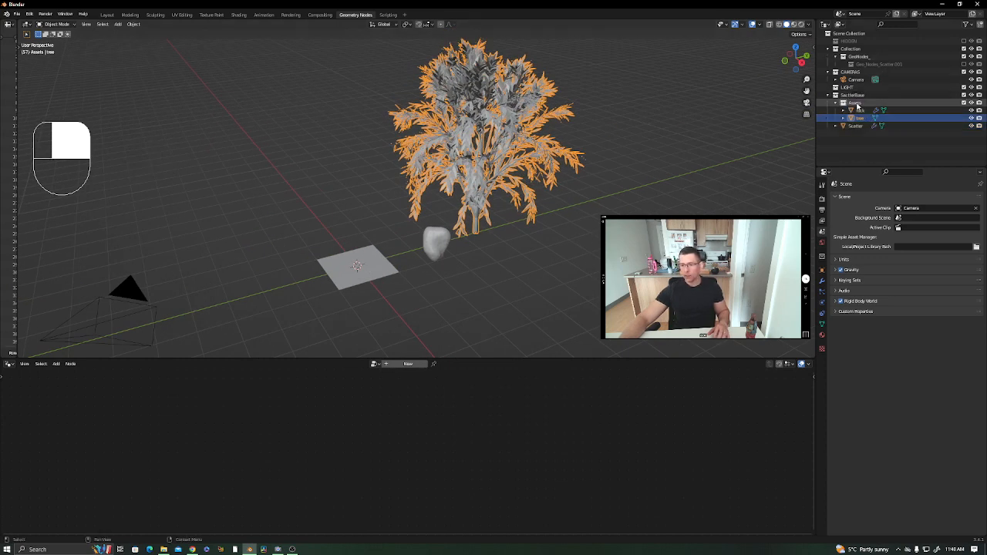
Select the Scatter plane and spread the Group Input and Group Output nodes of scatter_base apart to make room between them.
left_click(379, 267)
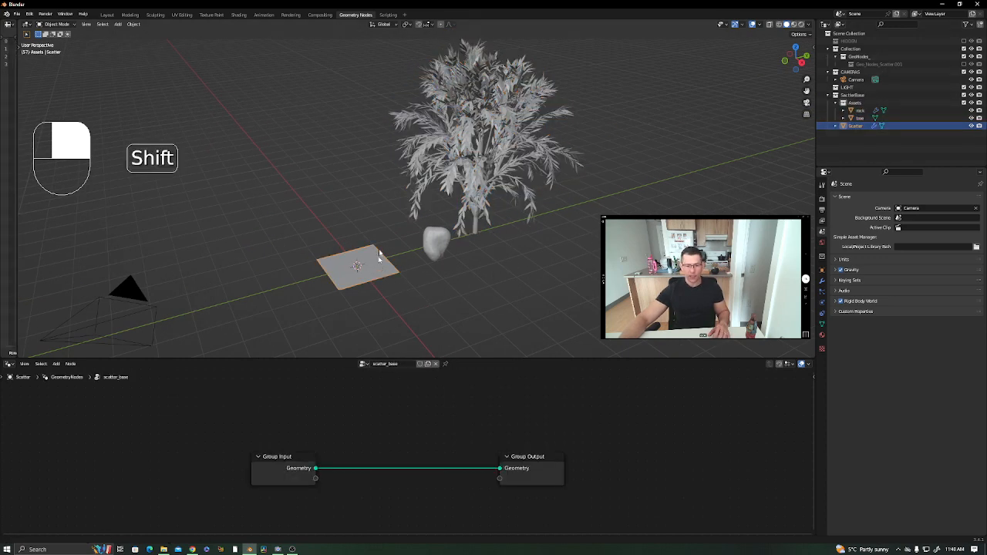
middle_click_drag(379, 256, 385, 197, "shift")
left_click_drag(285, 467, 188, 456)
middle_click_drag(278, 461, 360, 412)
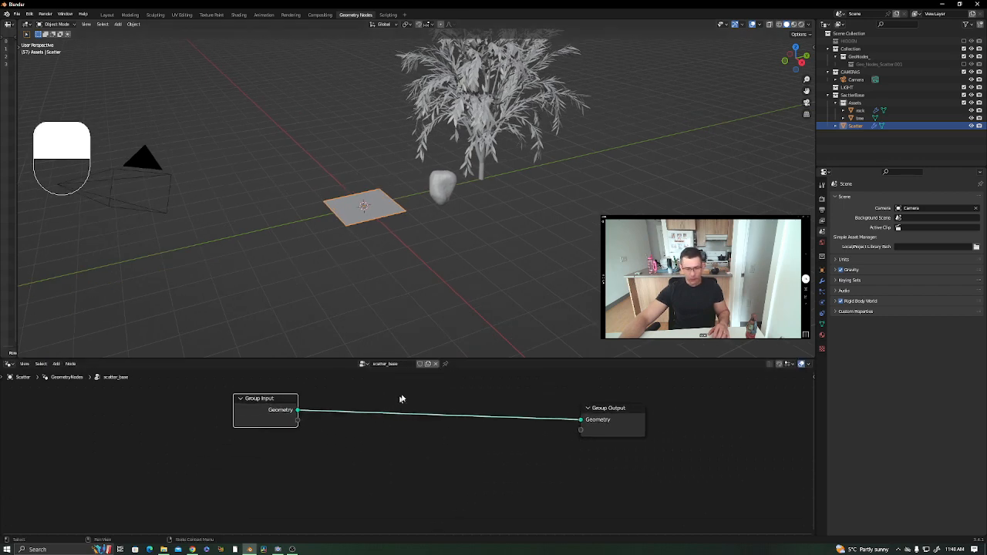
left_click(468, 354)
left_click_drag(468, 358, 479, 301)
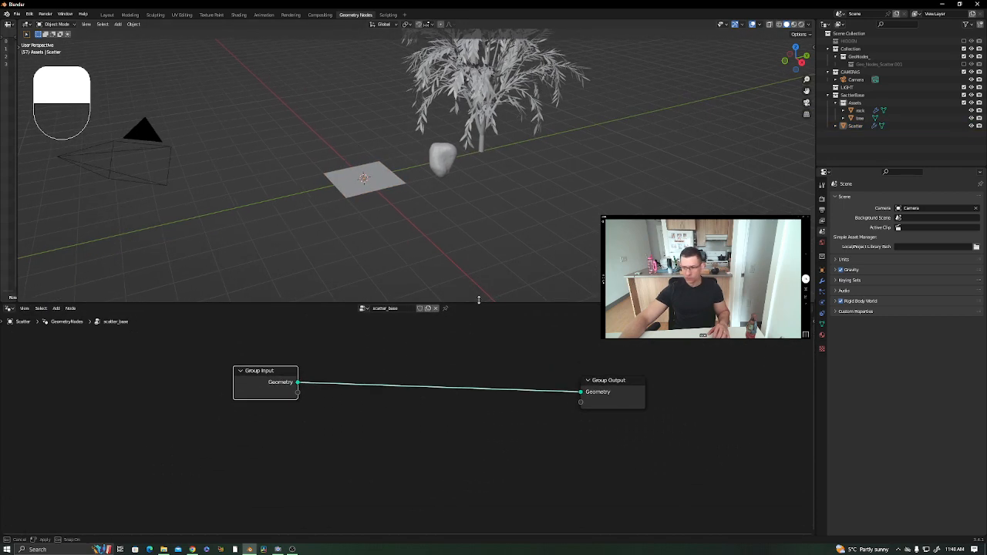
middle_click_drag(460, 363, 487, 355, "shift")
left_click_drag(279, 365, 206, 381)
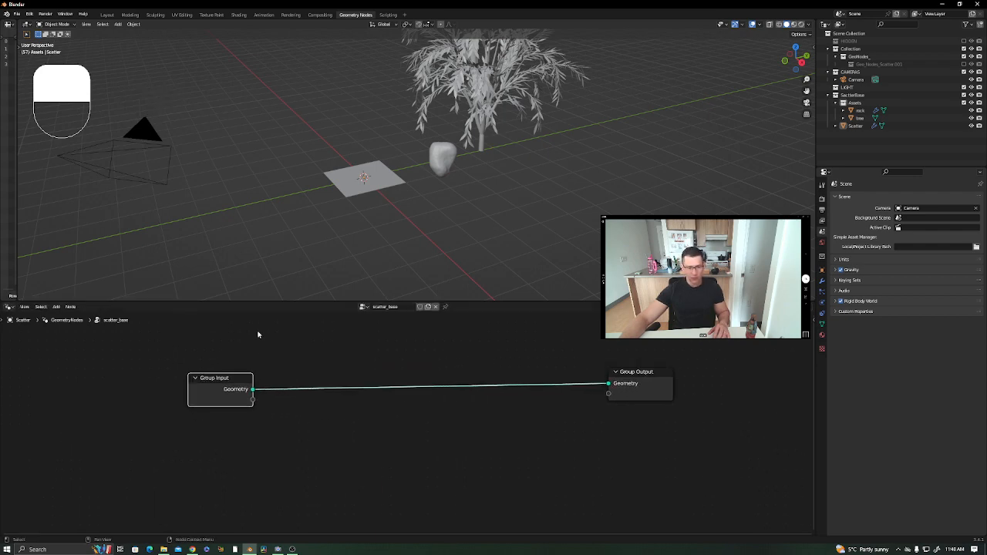
left_click_drag(329, 302, 336, 347)
middle_click_drag(403, 424, 368, 449)
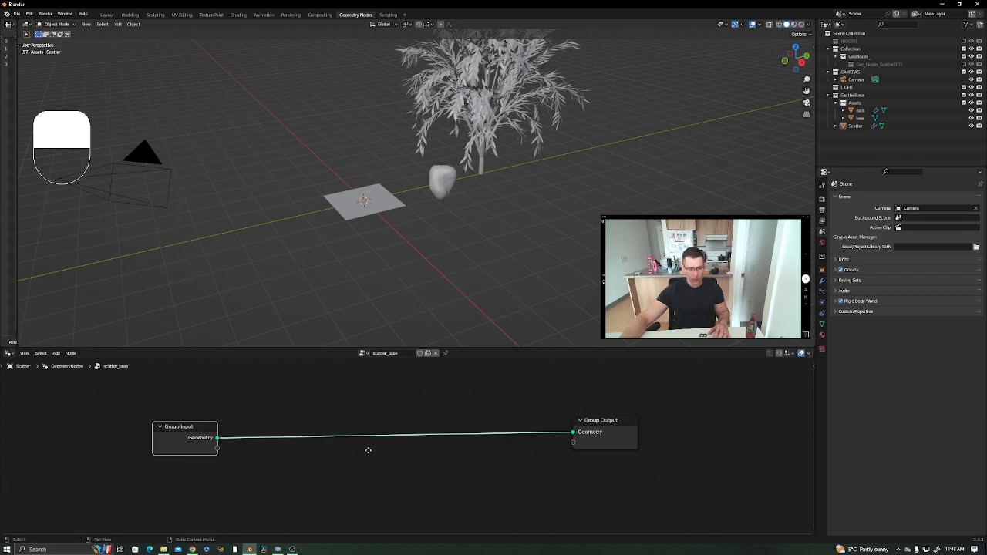
Insert a Distribute Points on Faces node on the link between Group Input and Group Output.
key("shift+a")
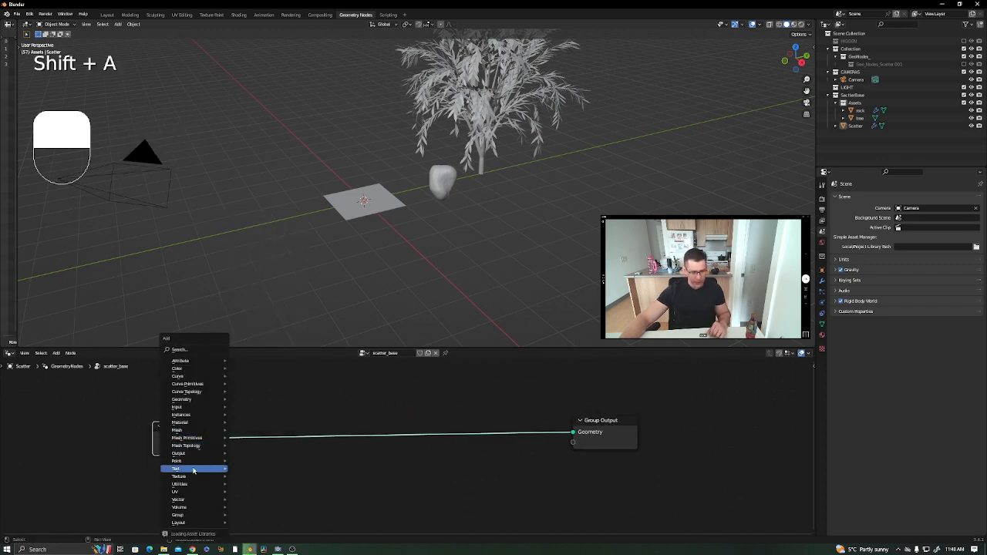
mouse_move(200, 462)
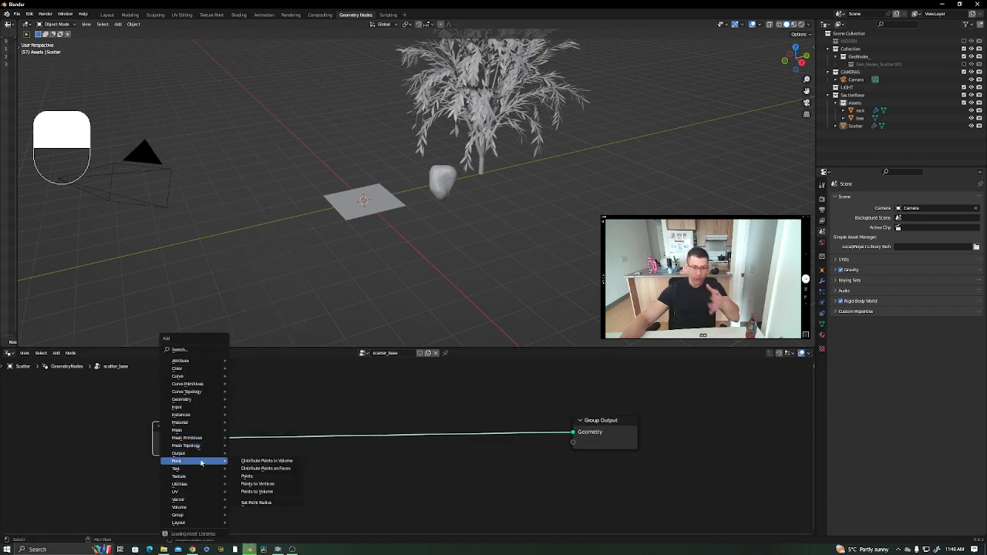
left_click(276, 469)
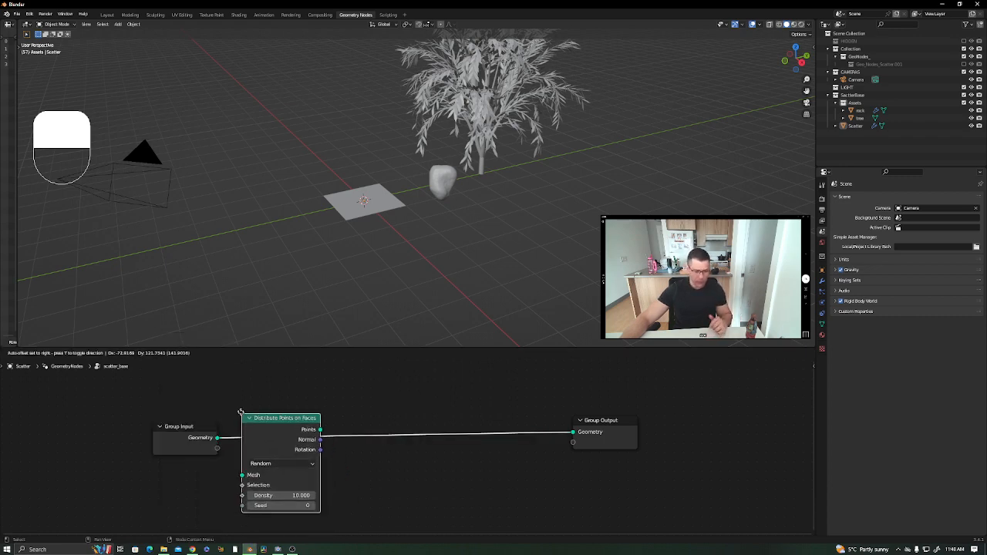
left_click(243, 408)
Set the point distribution method to Poisson Disk with a Distance Min of 0.84 m.
left_click(303, 449)
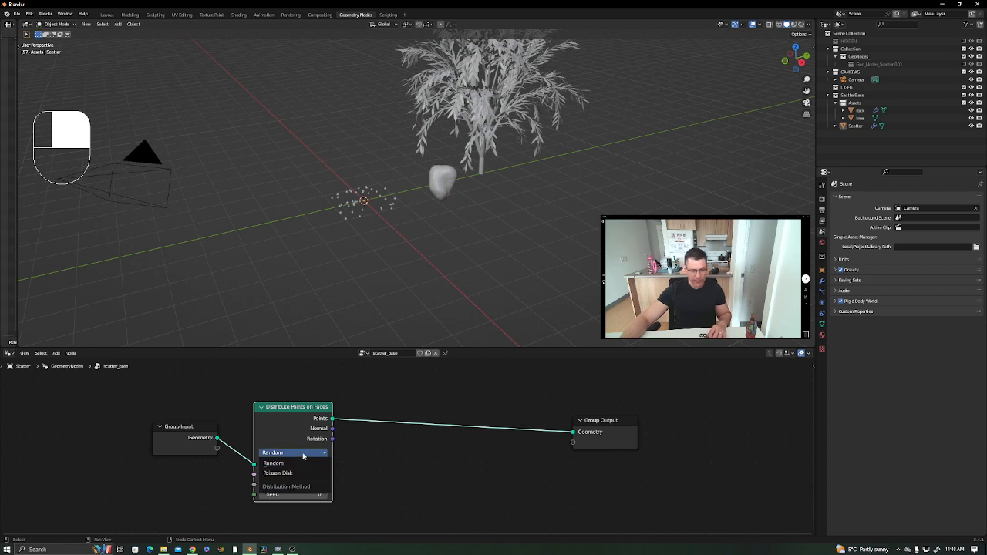
left_click(304, 476)
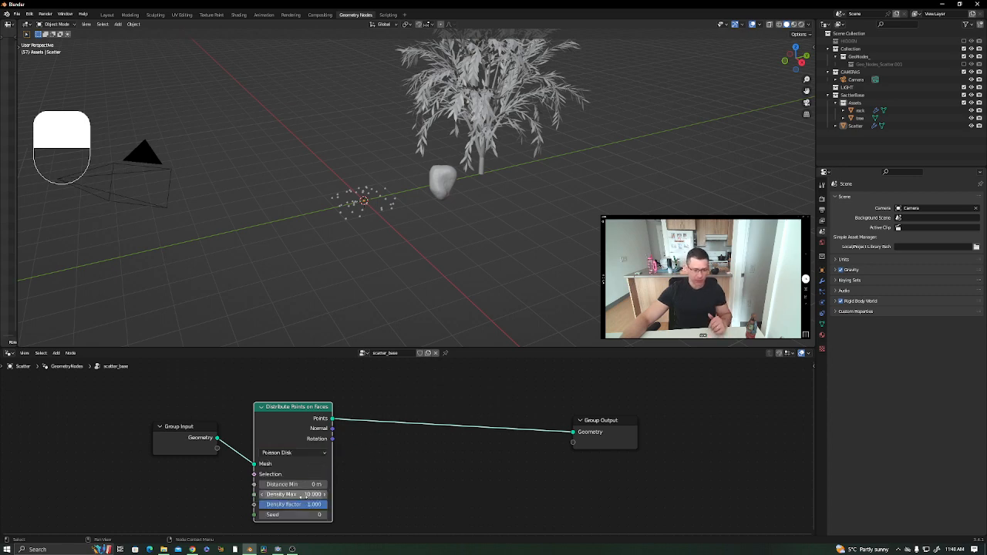
left_click_drag(304, 486, 315, 485, "shift")
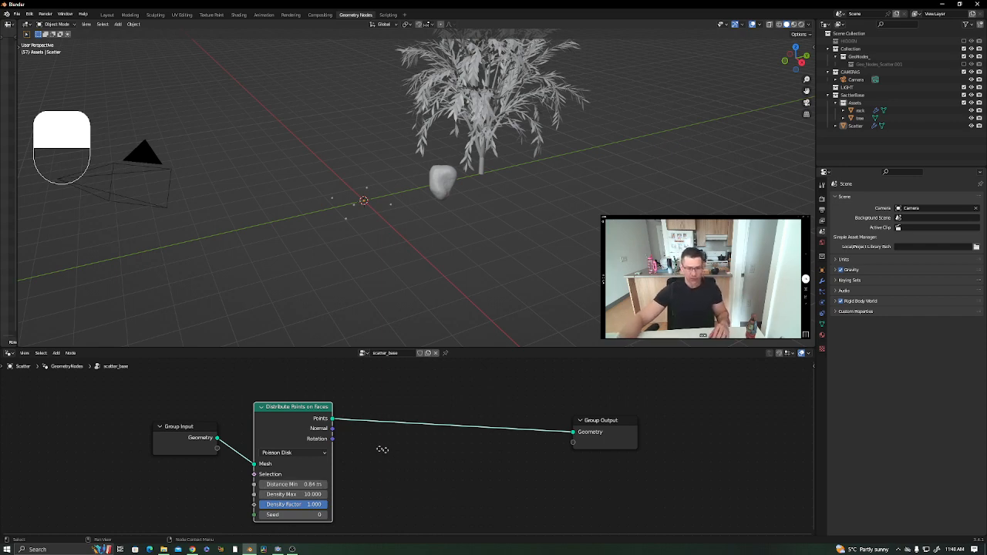
Insert a Join Geometry node before Group Output and link the Group Input geometry into it alongside the distributed points.
scroll(342, 442, "down", 2)
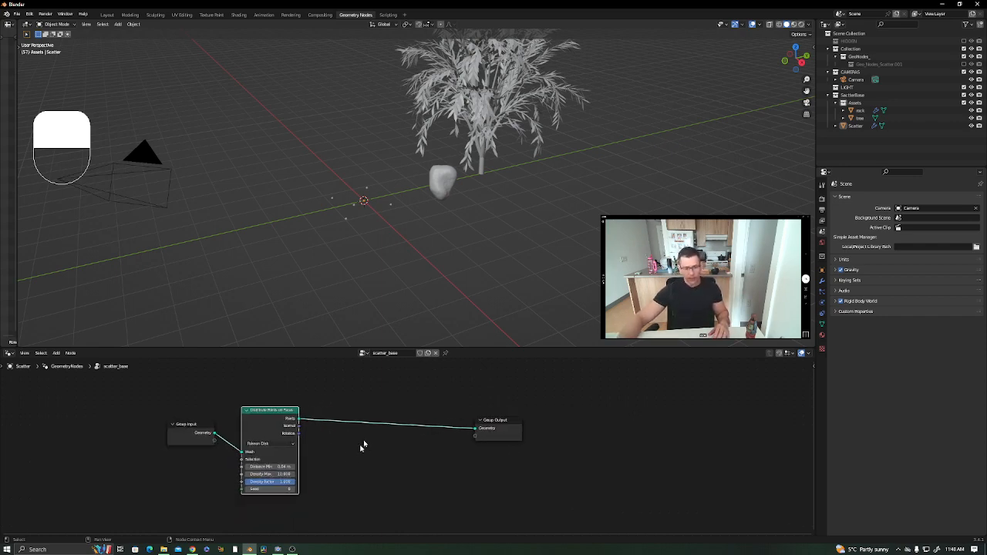
middle_click_drag(366, 448, 354, 449)
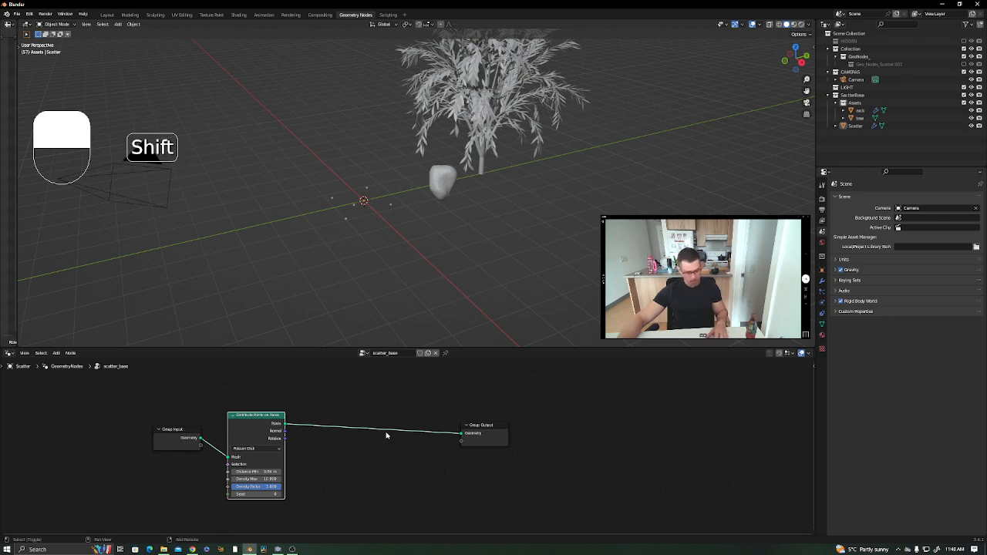
key("shift+a")
mouse_move(394, 371)
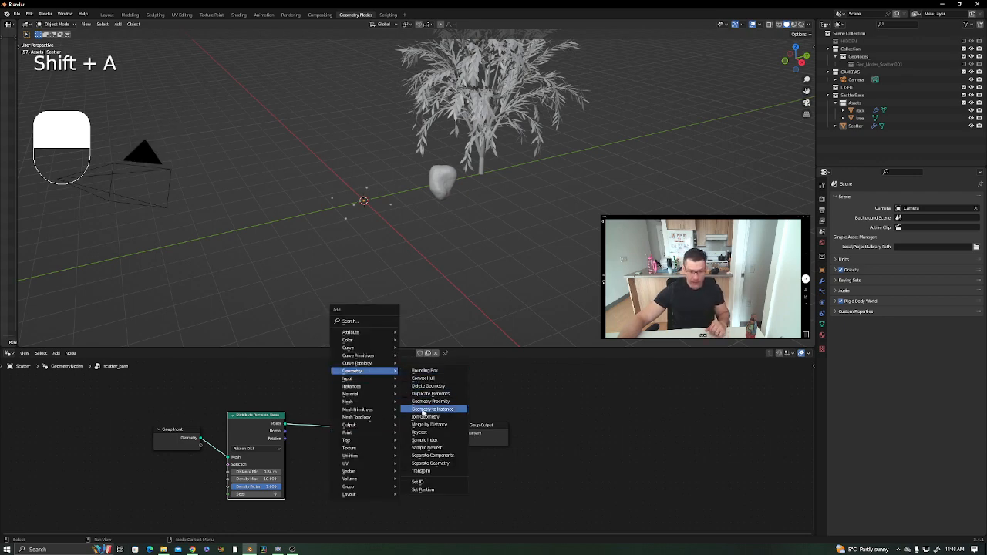
left_click(425, 416)
left_click(381, 420)
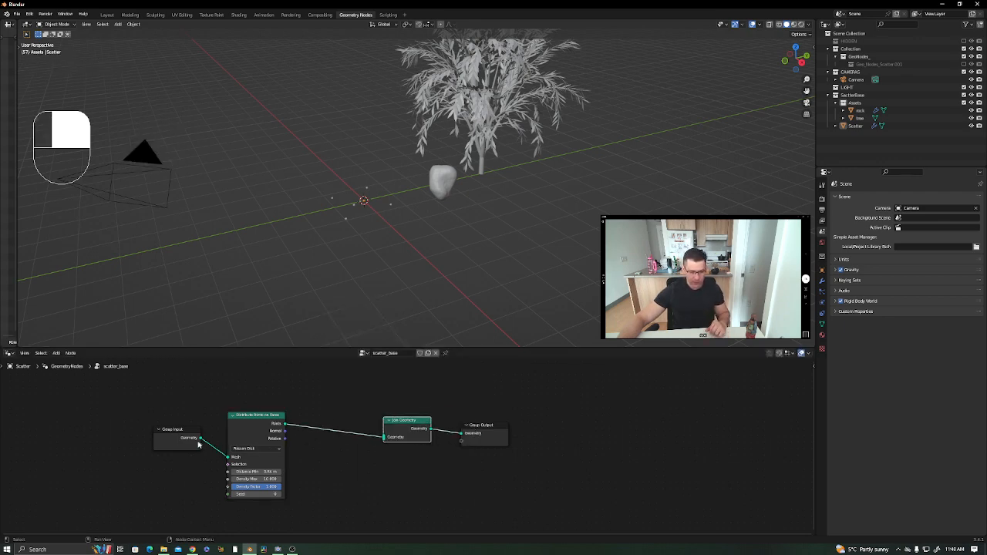
left_click_drag(199, 438, 383, 438)
Move Distribute Points on Faces above the base geometry link and shift Group Input away from it.
middle_click_drag(306, 408, 321, 436)
left_click_drag(267, 446, 261, 412)
left_click_drag(177, 514, 58, 509)
middle_click_drag(288, 464, 262, 415)
left_click_drag(252, 392, 193, 394)
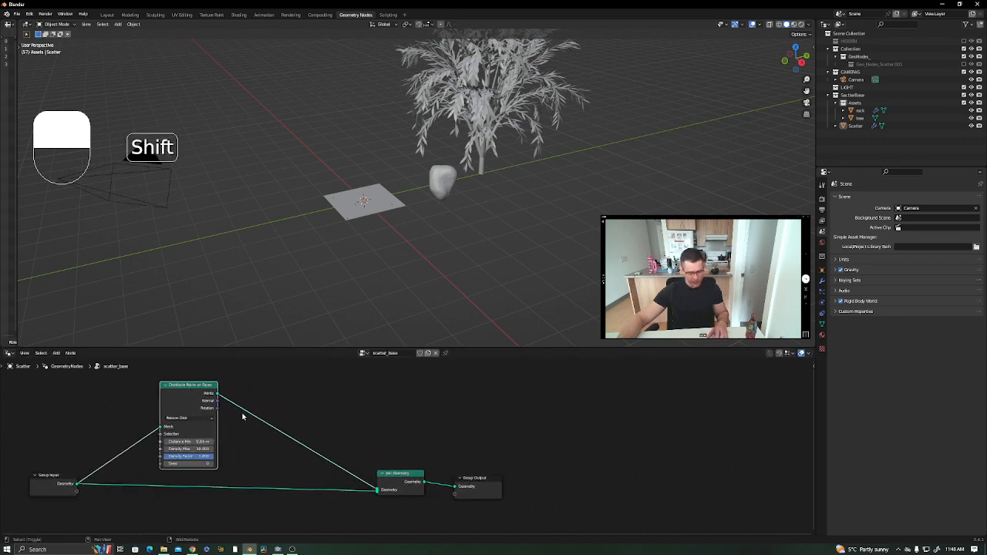
Insert an Instance on Points node on the link between Distribute Points on Faces and Join Geometry.
key("shift+a")
mouse_move(242, 411)
mouse_move(235, 428)
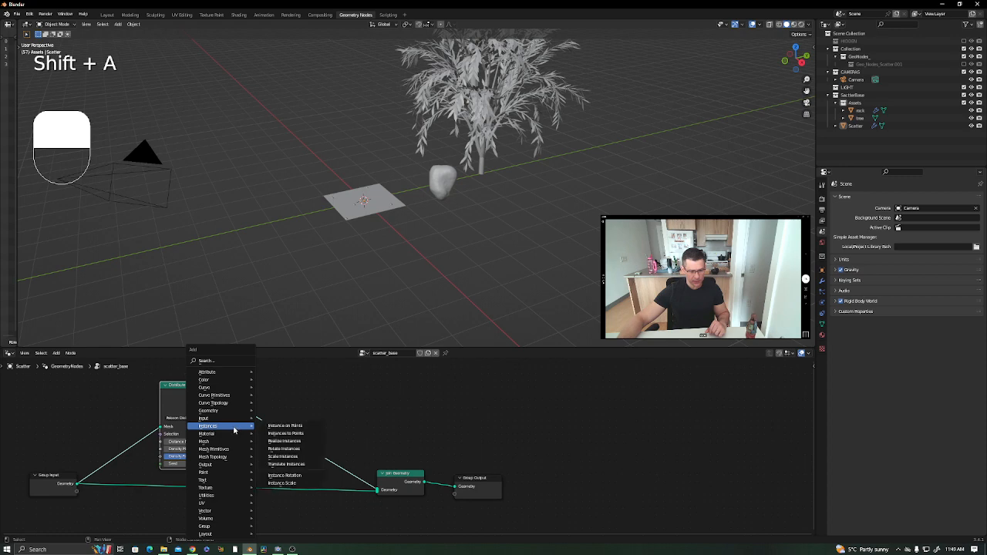
left_click(285, 425)
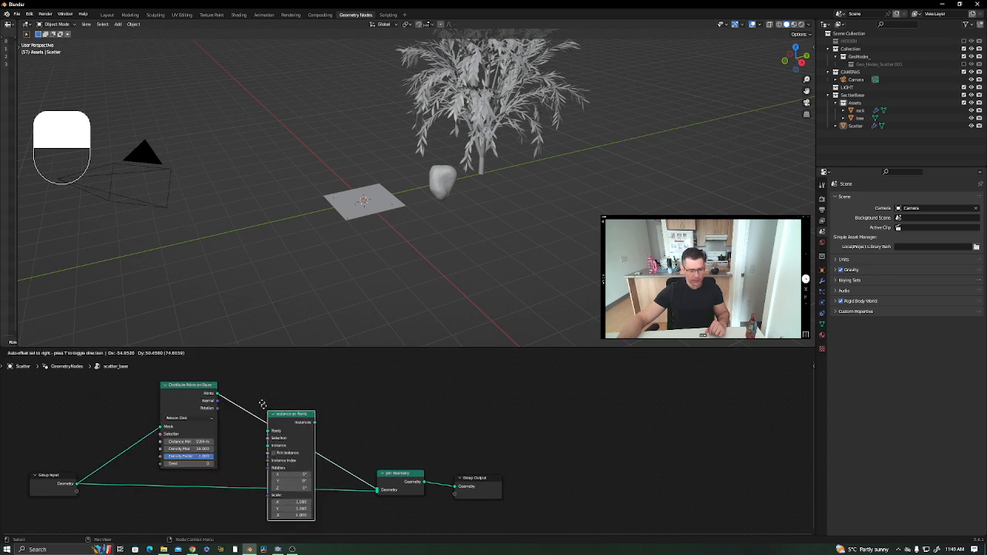
left_click(245, 399)
Move Group Output and the expanded Join Geometry node farther away from Instance on Points.
middle_click_drag(331, 432, 392, 398)
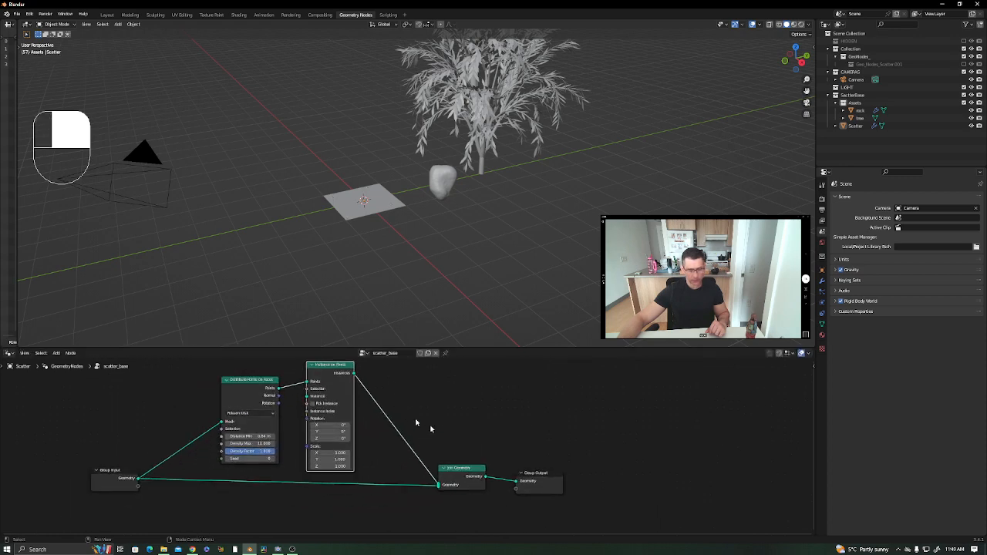
left_click_drag(563, 489, 613, 480)
left_click(451, 471)
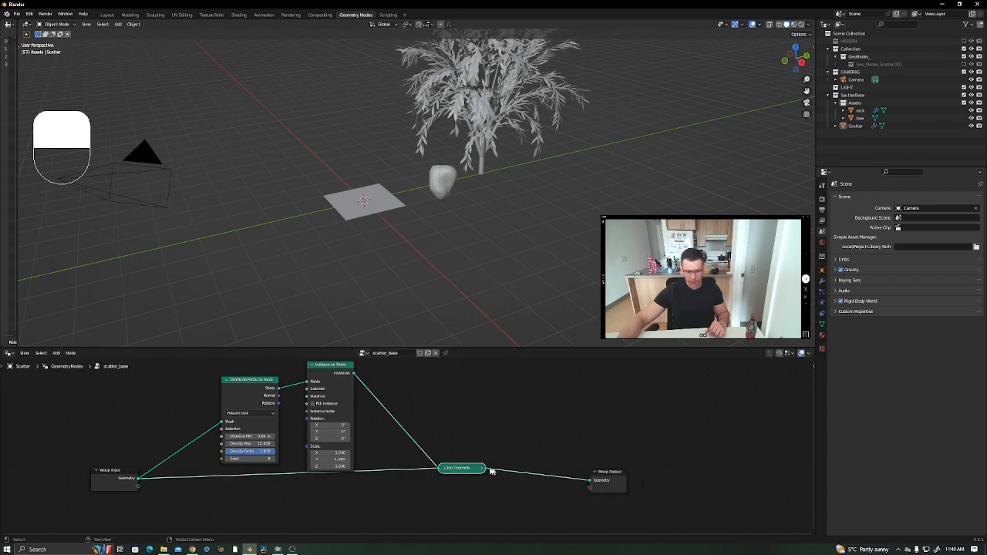
left_click(451, 474)
left_click(445, 468)
left_click_drag(458, 472, 513, 474)
Move Group Input and Distribute Points on Faces back to open a wide gap before Instance on Points.
middle_click_drag(478, 450, 579, 433)
middle_click_drag(393, 418, 513, 425)
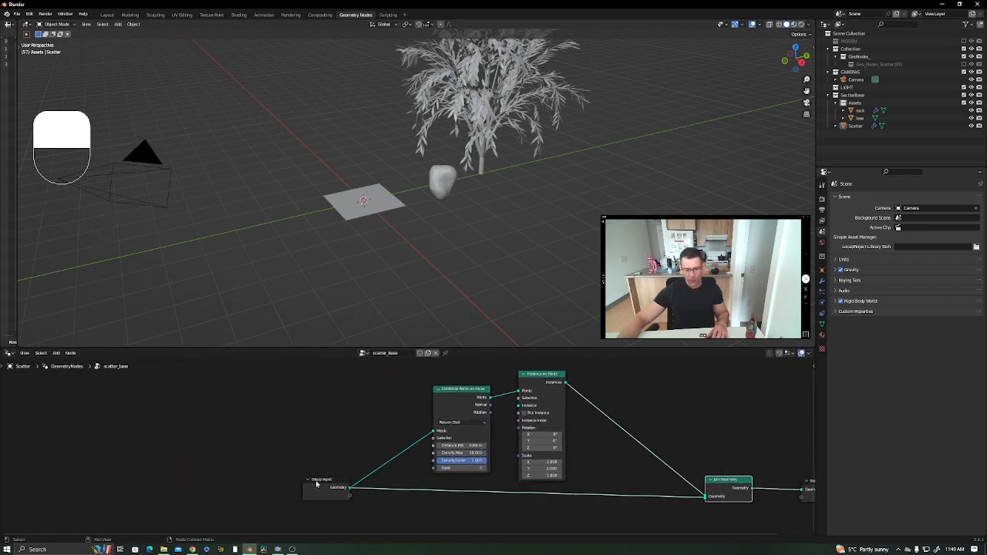
left_click_drag(317, 483, 206, 489)
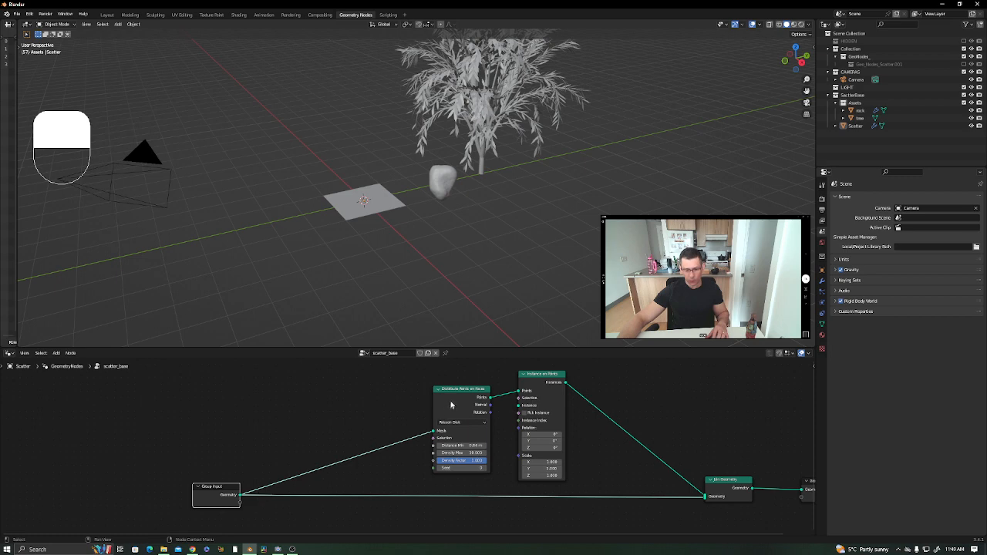
left_click_drag(451, 405, 334, 405)
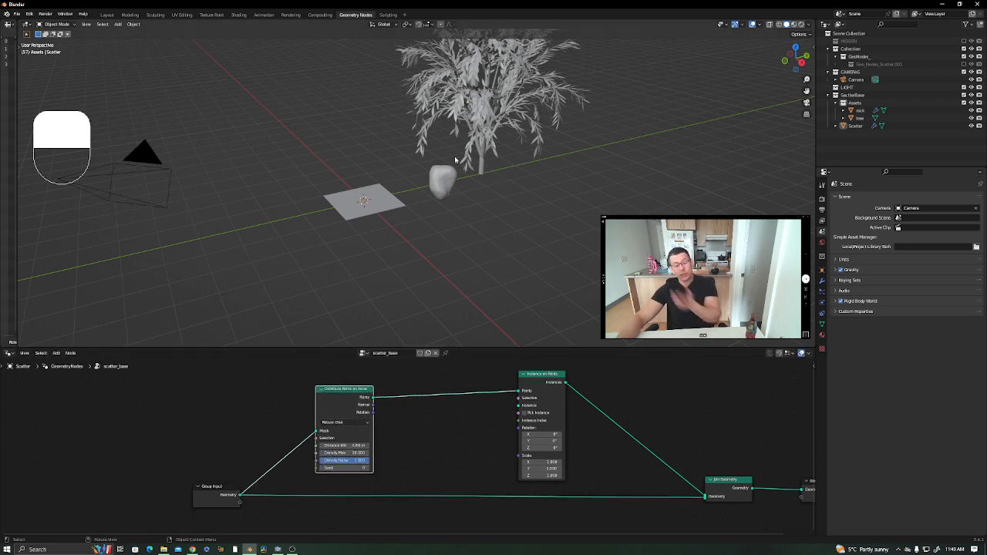
Scale the Scatter plane's mesh in Edit Mode to more than three times its size and return to Object Mode.
left_click(380, 211)
key("Tab")
key("s")
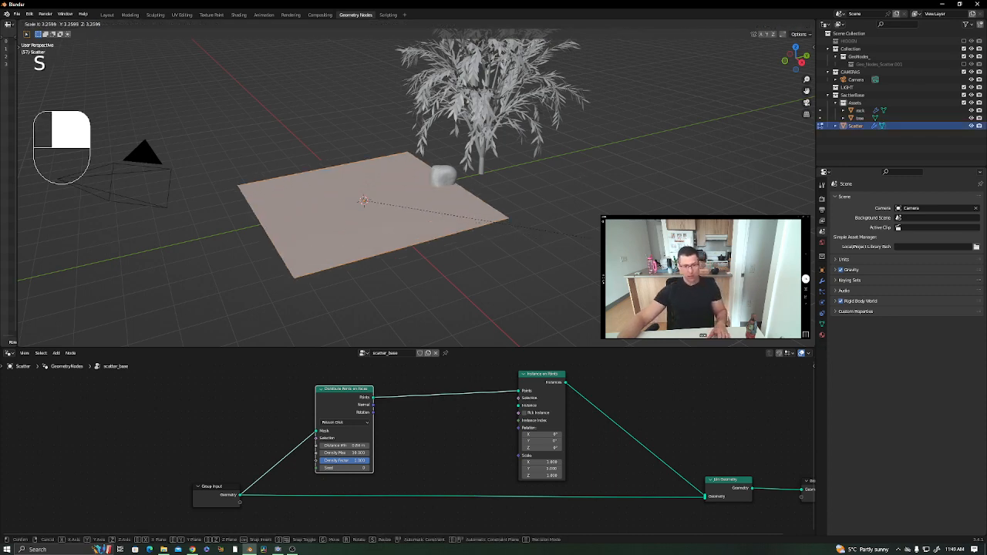
left_click(94, 278)
key("Tab")
middle_click_drag(400, 247, 390, 260, "shift")
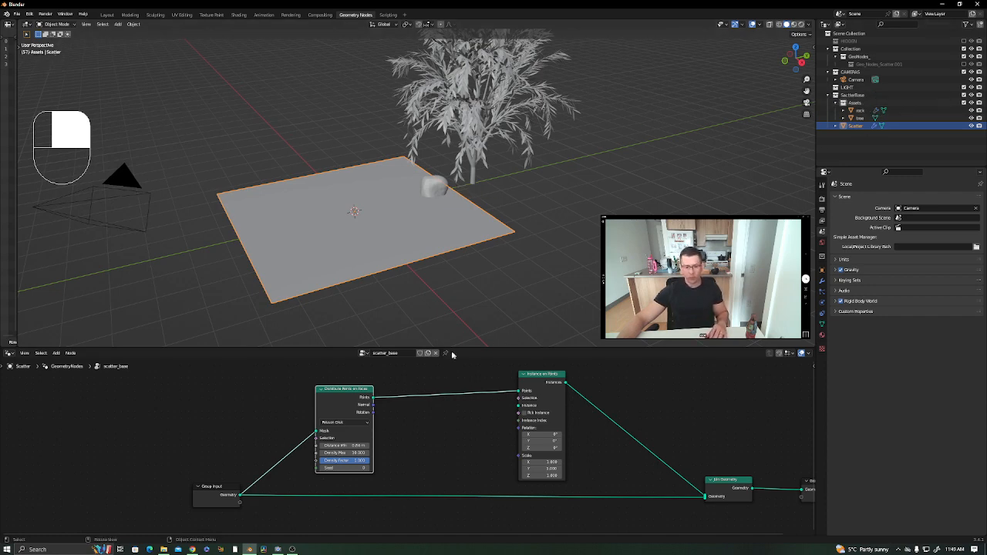
Add the Assets collection to the node tree as a Collection Info node and link its Geometry to the Instance input of Instance on Points.
left_click_drag(857, 102, 438, 450)
scroll(456, 443, "up", 1)
middle_click_drag(457, 442, 486, 442)
left_click(503, 448)
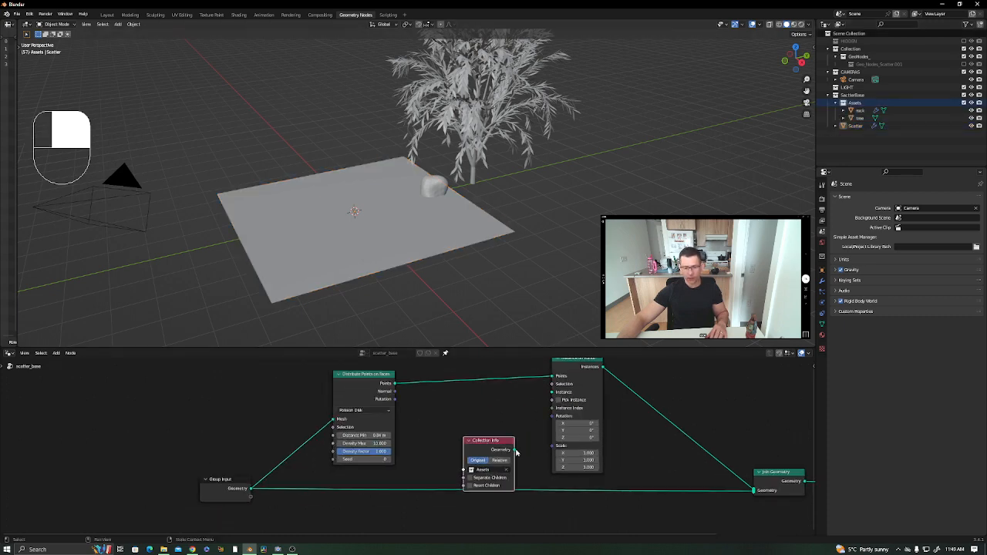
left_click_drag(516, 451, 553, 392)
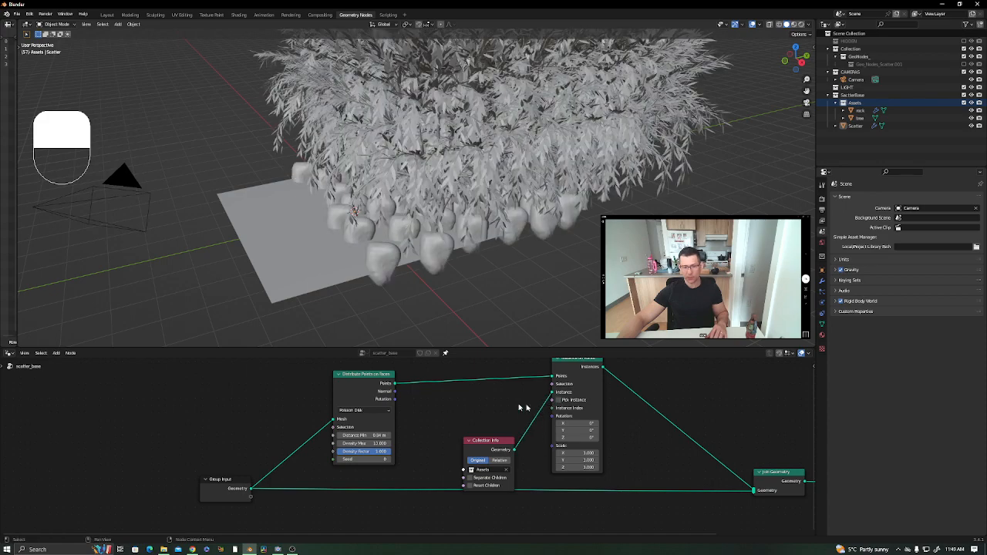
Place Collection Info beside Distribute Points on Faces and enable its Separate Children and Reset Children options.
middle_click_drag(402, 264, 470, 287)
left_click_drag(484, 454, 427, 421)
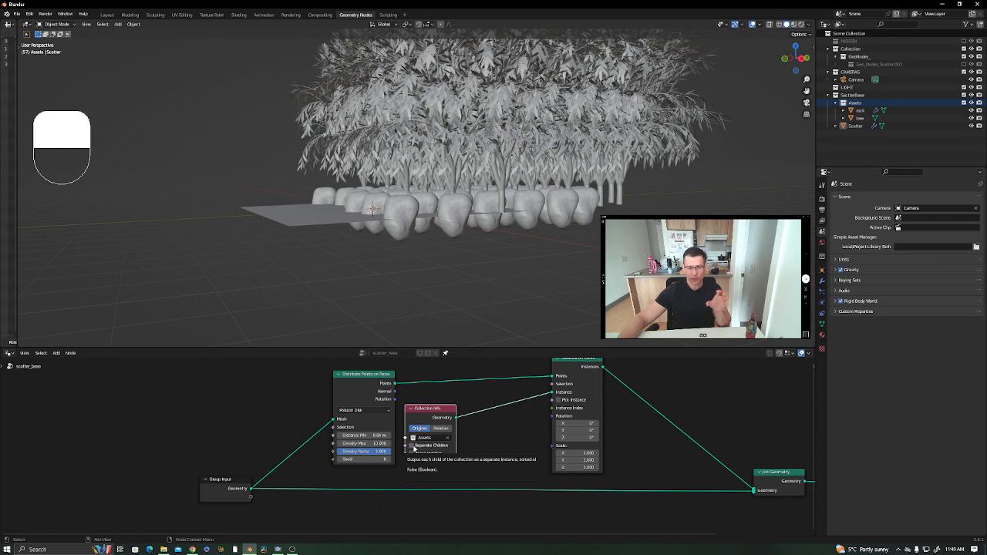
left_click(413, 446)
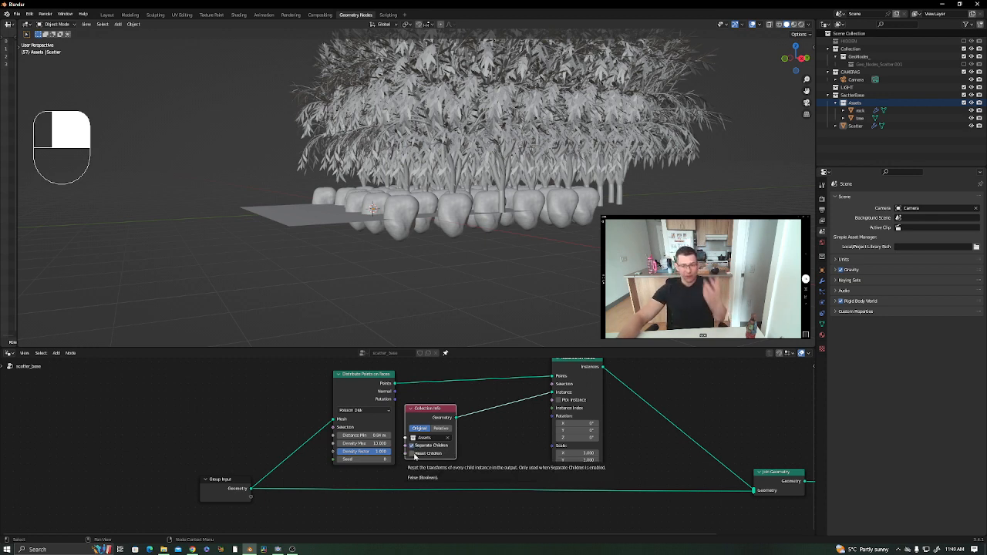
left_click(413, 453)
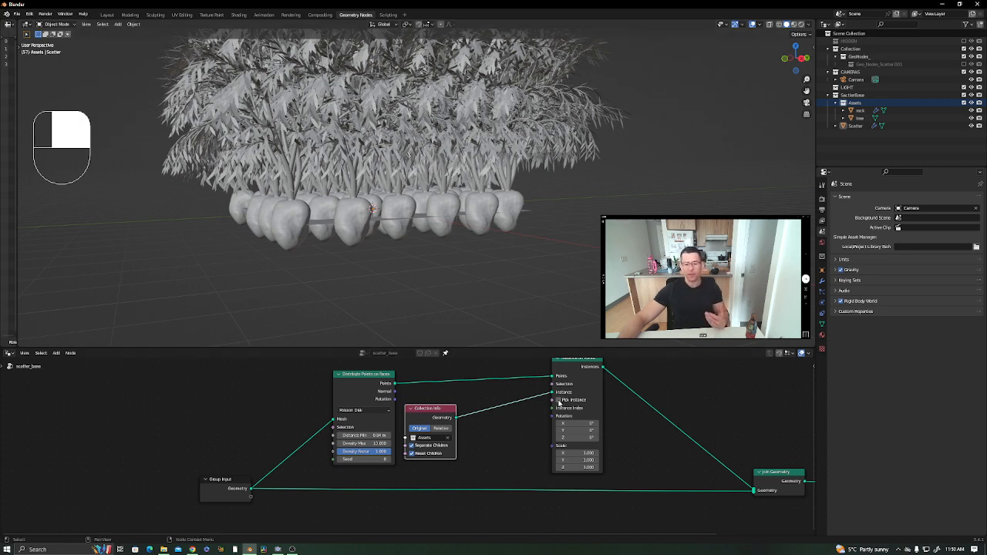
Enable Pick Instance on the Instance on Points node and check the scattered assets from another angle.
left_click(559, 402)
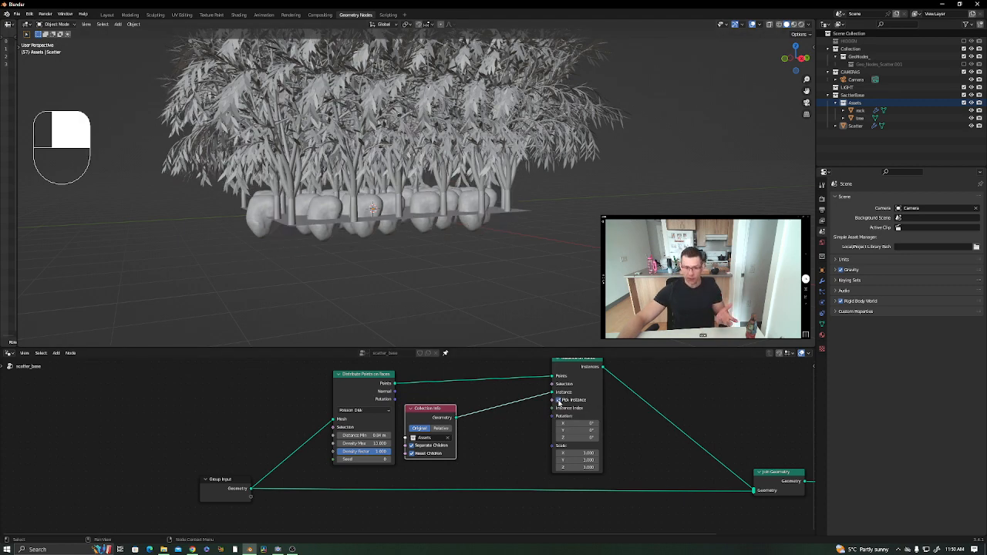
middle_click_drag(425, 208, 405, 218)
scroll(405, 218, "down", 4)
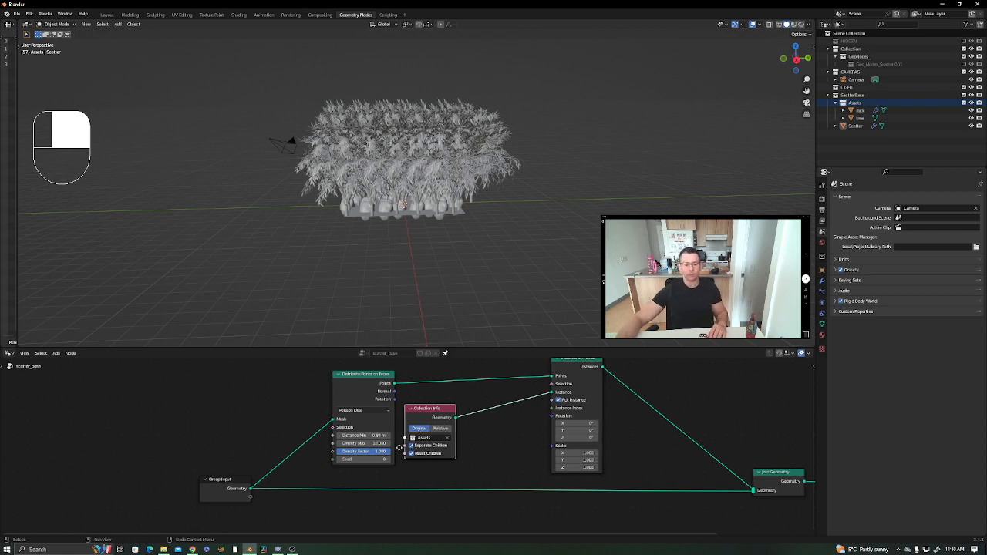
Move the Group Input node farther away from the Distribute Points on Faces node.
scroll(448, 428, "down", 3)
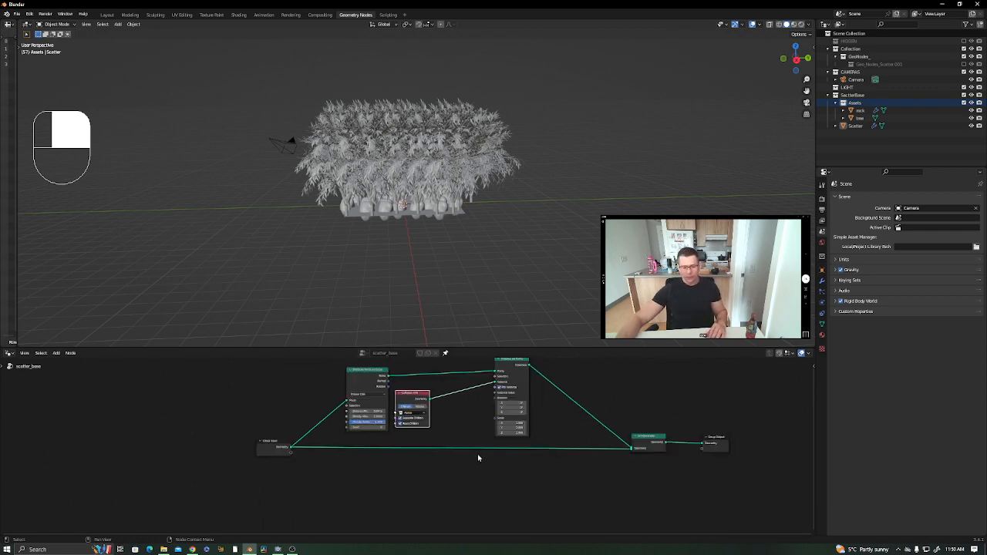
middle_click_drag(478, 456, 477, 464)
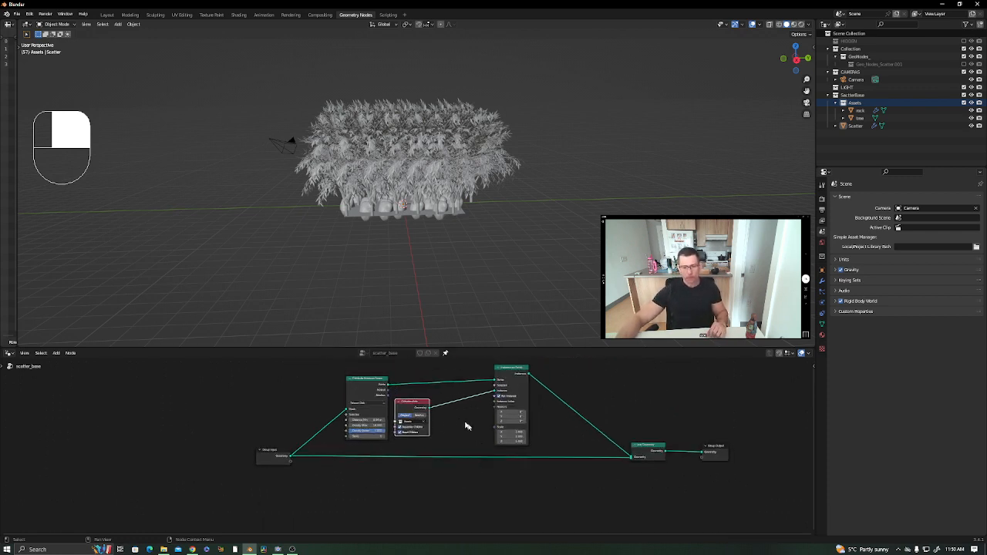
mouse_move(467, 425)
middle_mouse_down()
mouse_move(463, 412)
mouse_move(465, 422)
middle_mouse_up()
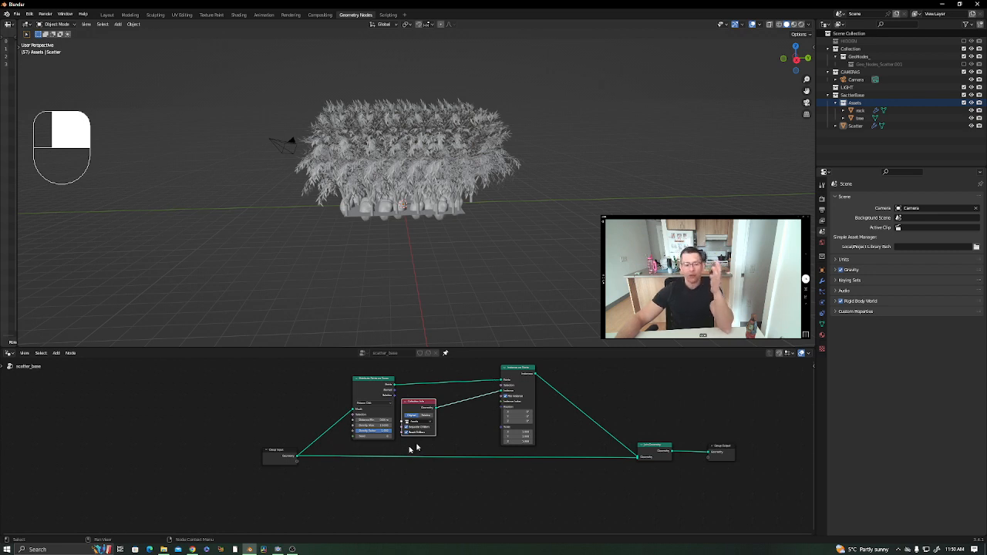
middle_click_drag(386, 457, 405, 442)
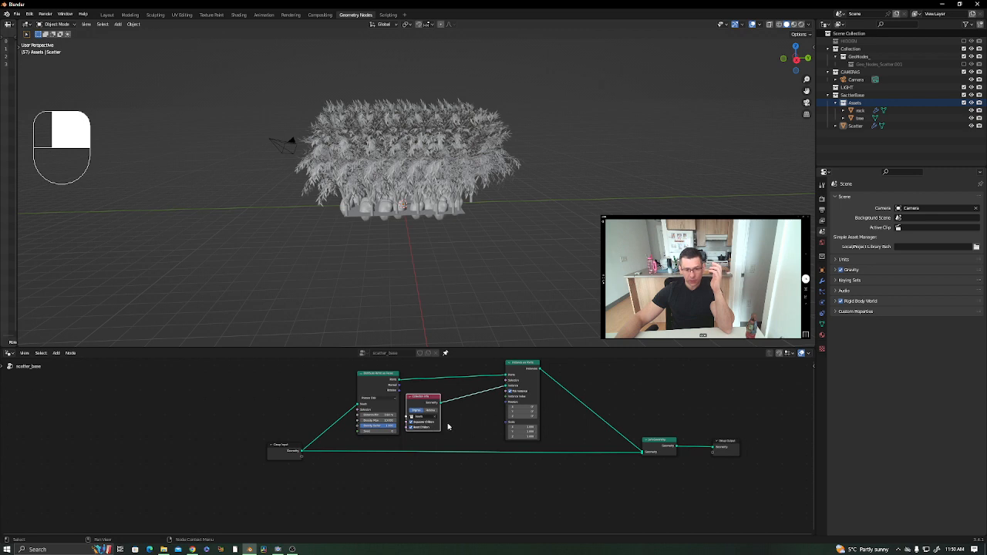
middle_click_drag(448, 427, 489, 421)
left_click(317, 452)
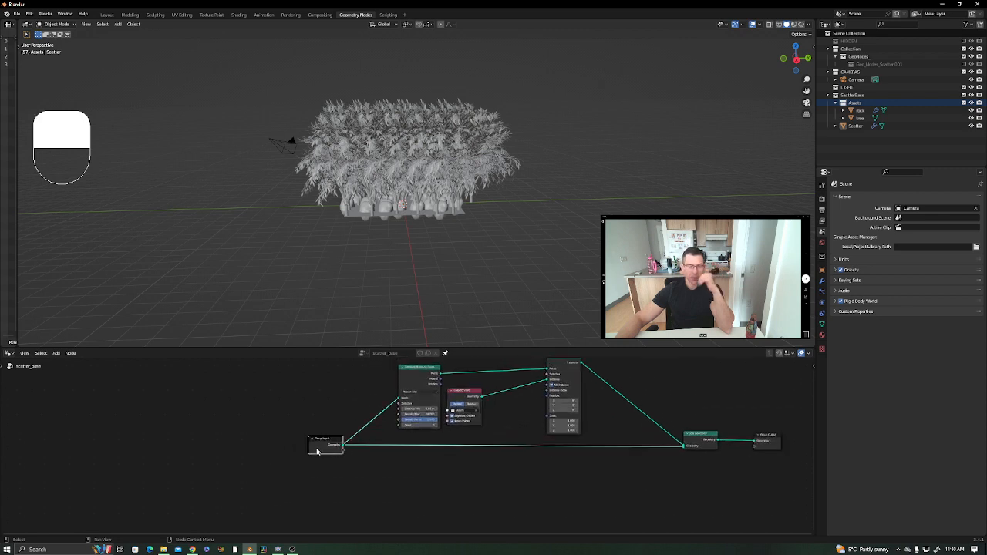
left_click_drag(317, 453, 262, 452)
Combine Distribute Points on Faces, Collection Info and Instance on Points into a node group and return to the scatter_base level.
left_click_drag(598, 481, 375, 353)
middle_click_drag(533, 396, 517, 433)
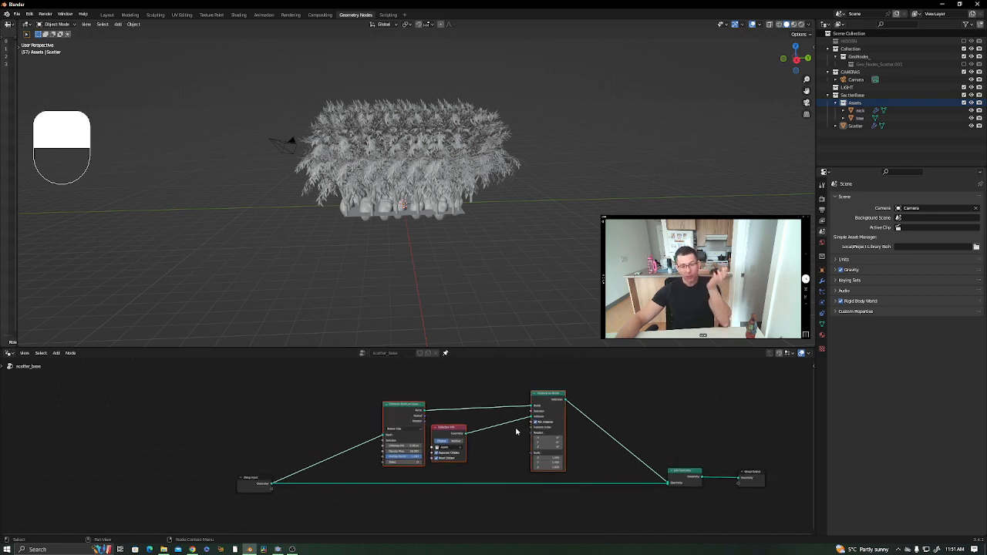
key("ctrl+g")
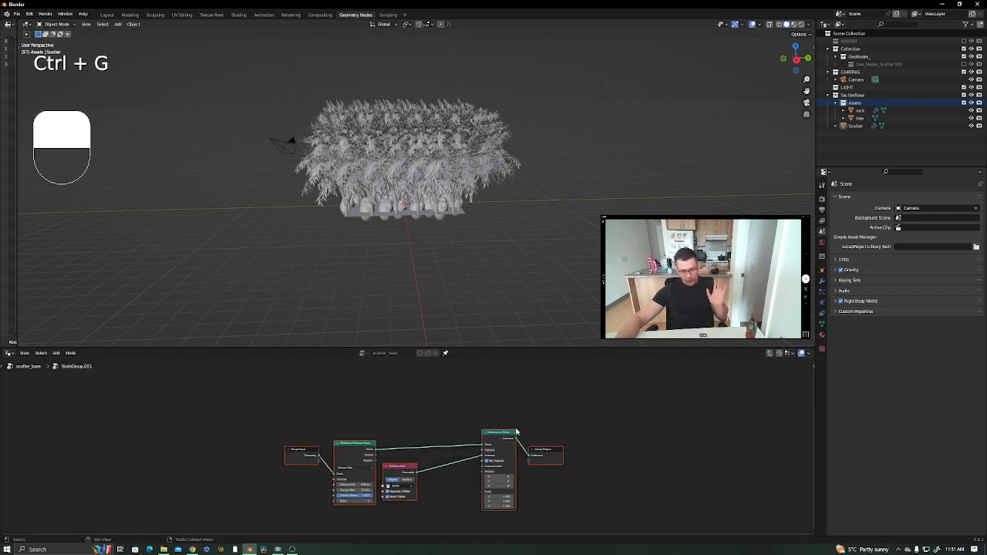
key("Tab")
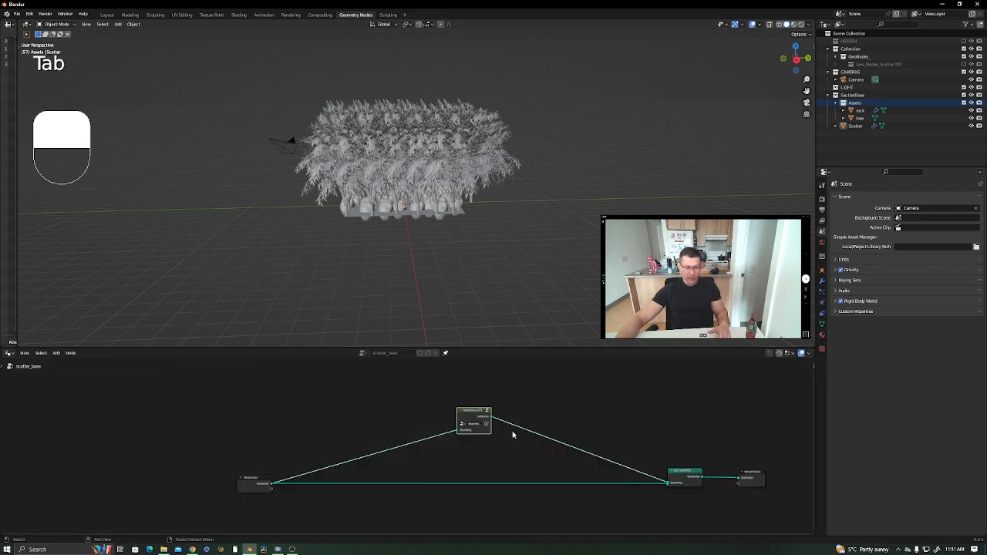
Rename the new node group "scatter Objects" and move it closer to Group Input.
double_click(475, 424)
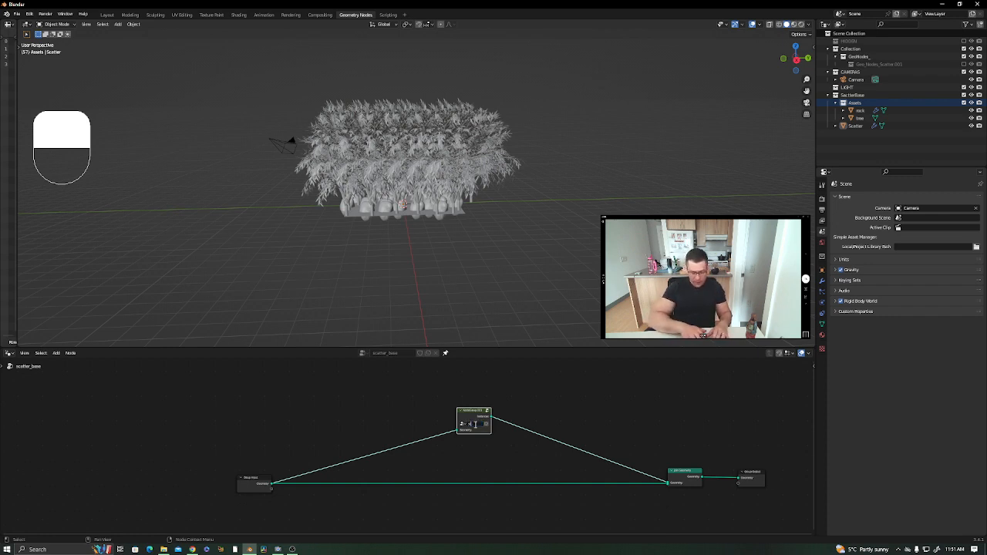
type("T")
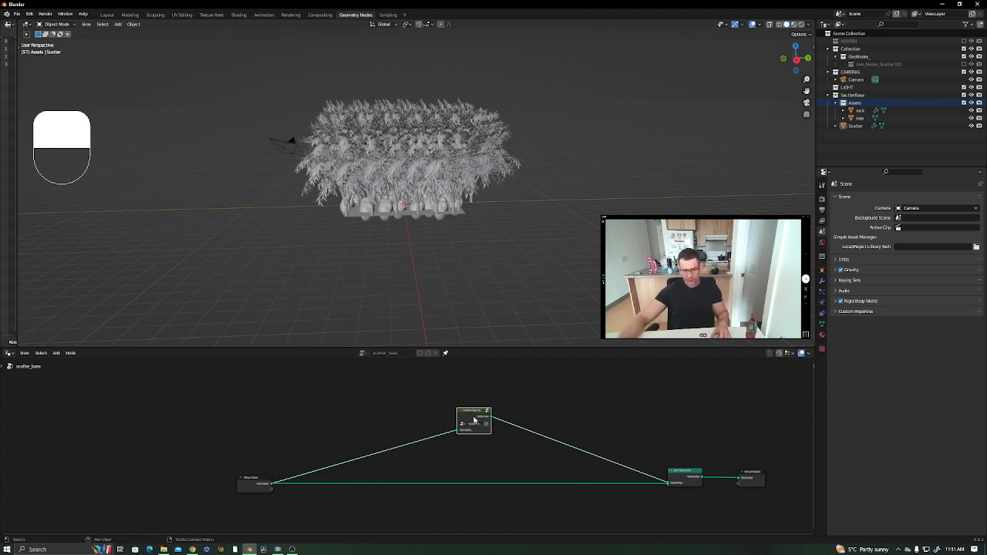
left_click_drag(475, 420, 365, 443)
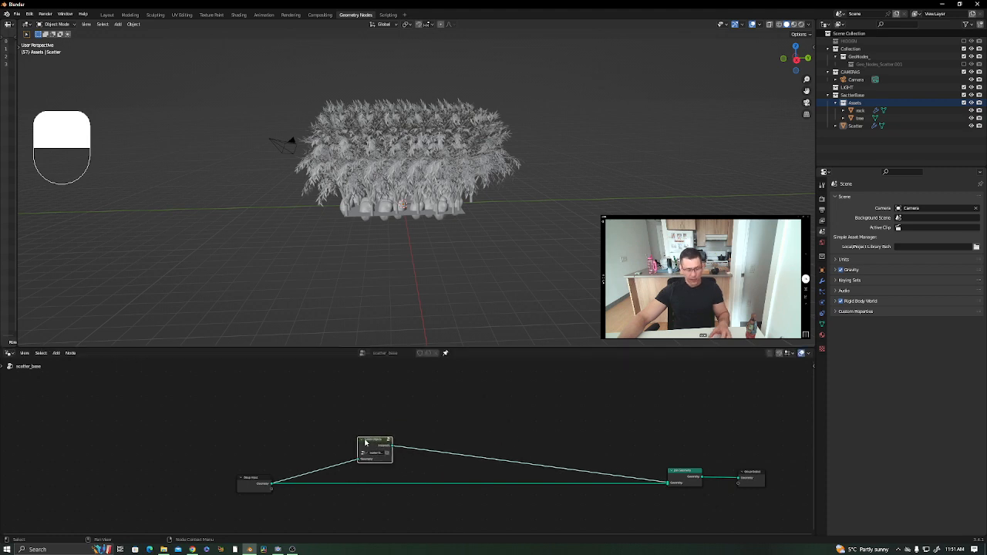
Open the scatter Objects group for editing and move its Group Input node away from Distribute Points on Faces.
key("Tab")
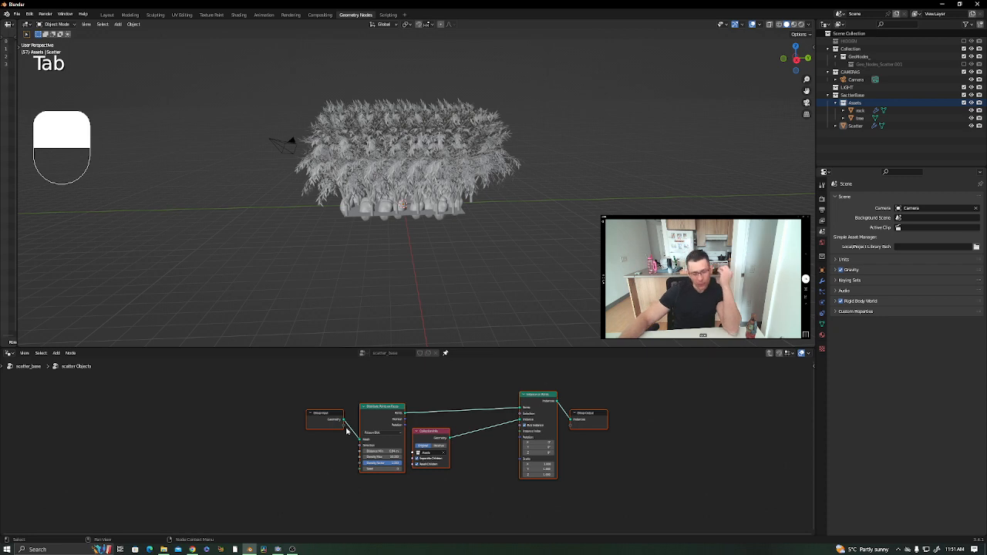
scroll(358, 418, "up", 1)
scroll(318, 418, "up", 3)
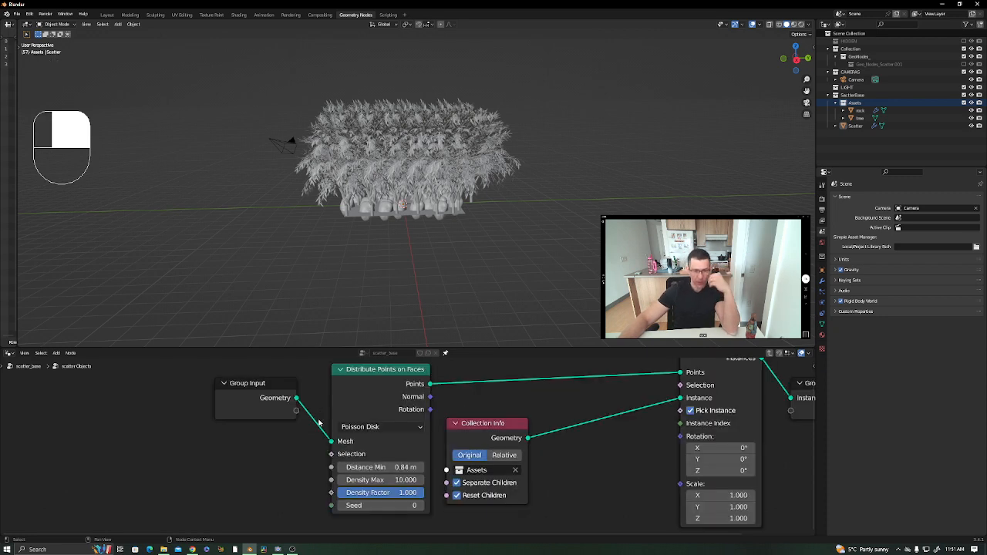
left_click_drag(264, 409, 178, 444)
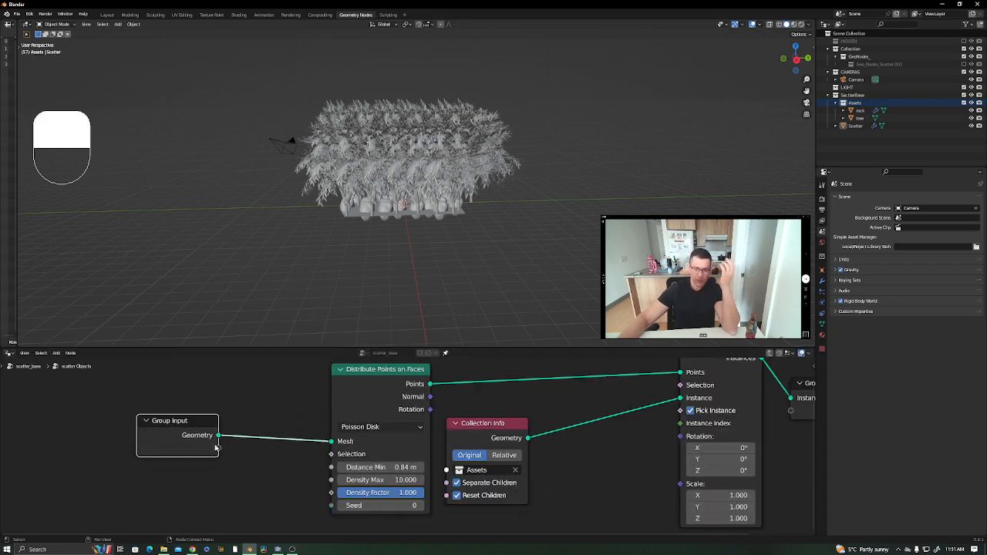
Expose Distance Min, Density Max and Density Factor of Distribute Points on Faces as inputs on the Group Input node.
middle_click_drag(178, 445, 373, 417)
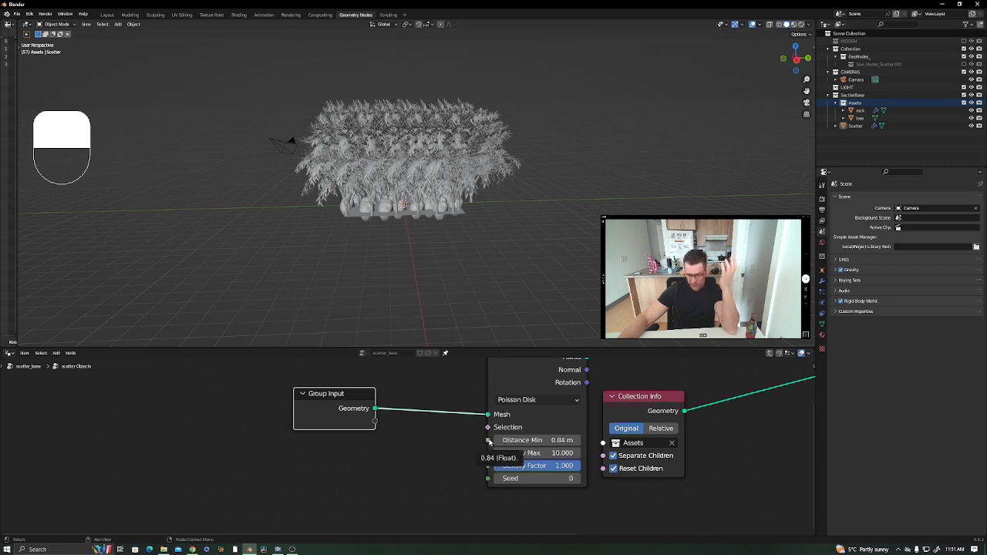
left_click_drag(487, 441, 375, 431)
left_click_drag(488, 454, 375, 434)
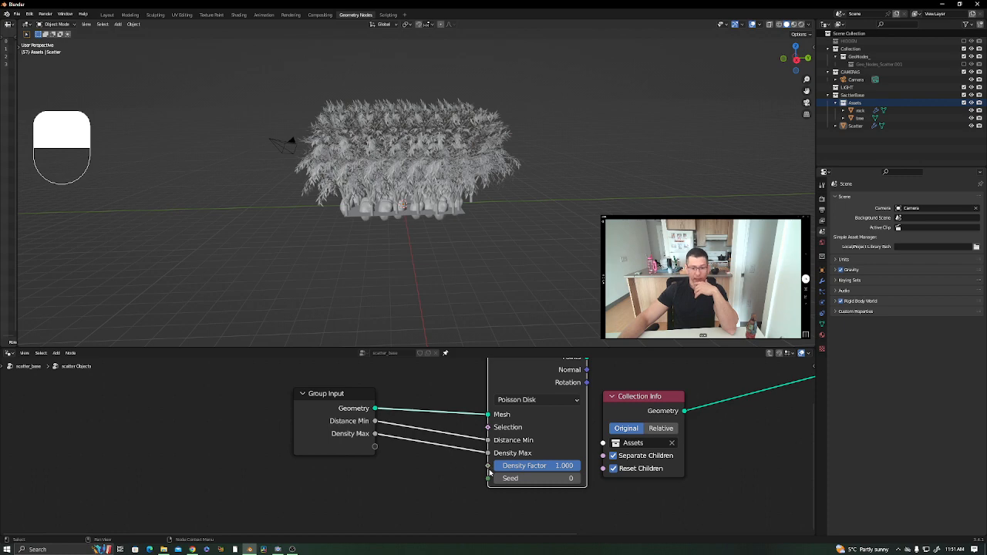
left_click_drag(488, 466, 375, 449)
Move Collection Info below Distribute Points on Faces and expose its Collection socket on the Group Input node.
middle_click_drag(611, 455, 477, 453)
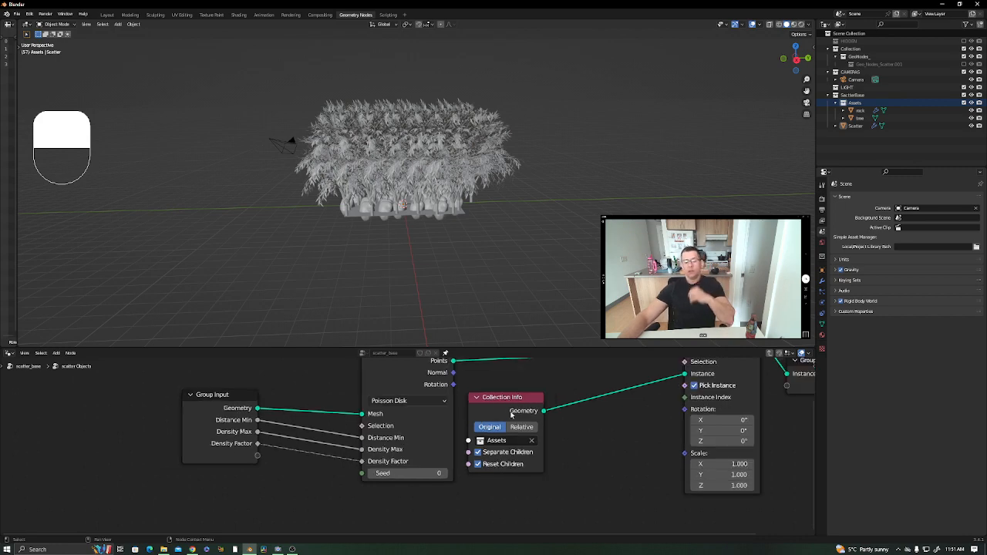
scroll(509, 409, "down", 2)
left_click_drag(510, 415, 446, 483)
middle_click_drag(422, 499, 534, 450)
left_click_drag(520, 464, 440, 403)
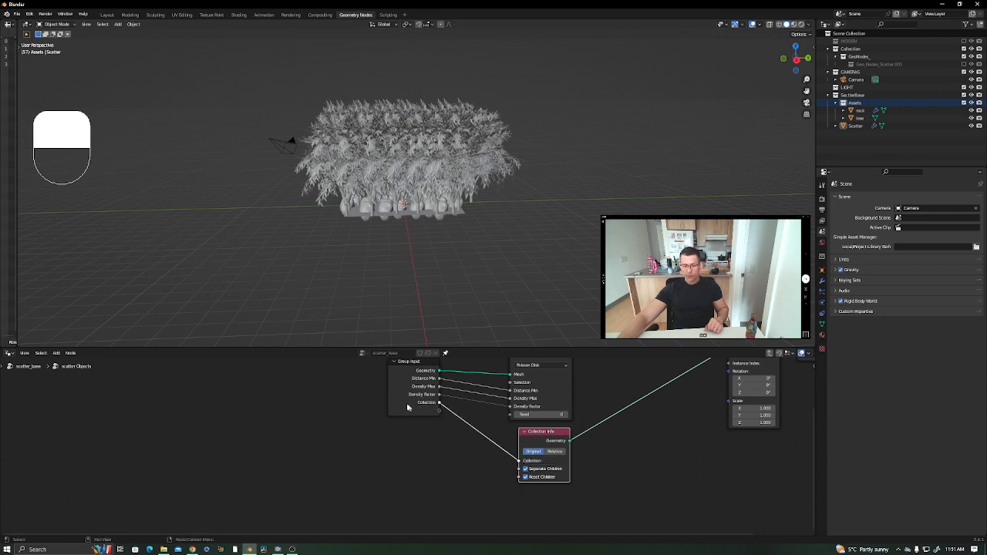
left_click(406, 407)
middle_click_drag(476, 415, 318, 455)
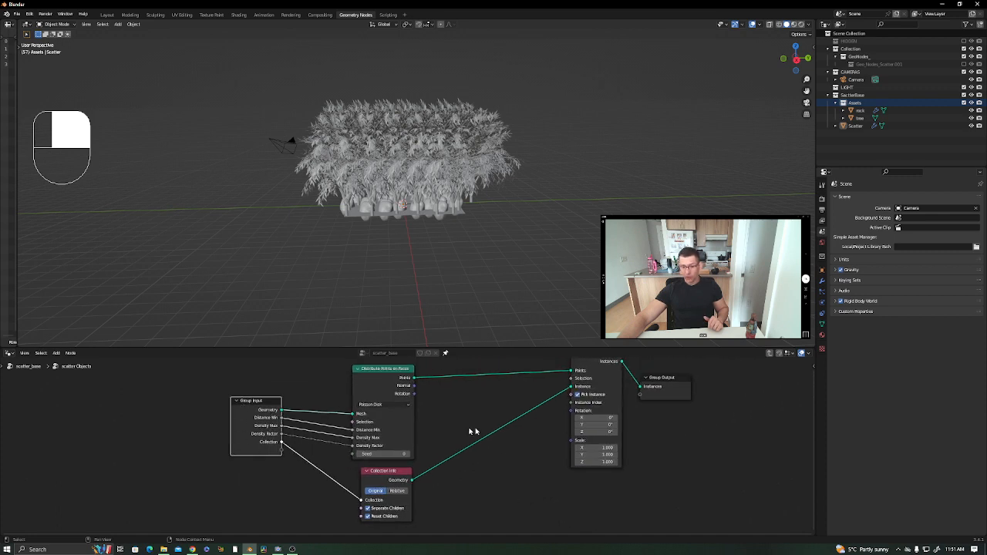
middle_click_drag(530, 457, 524, 453)
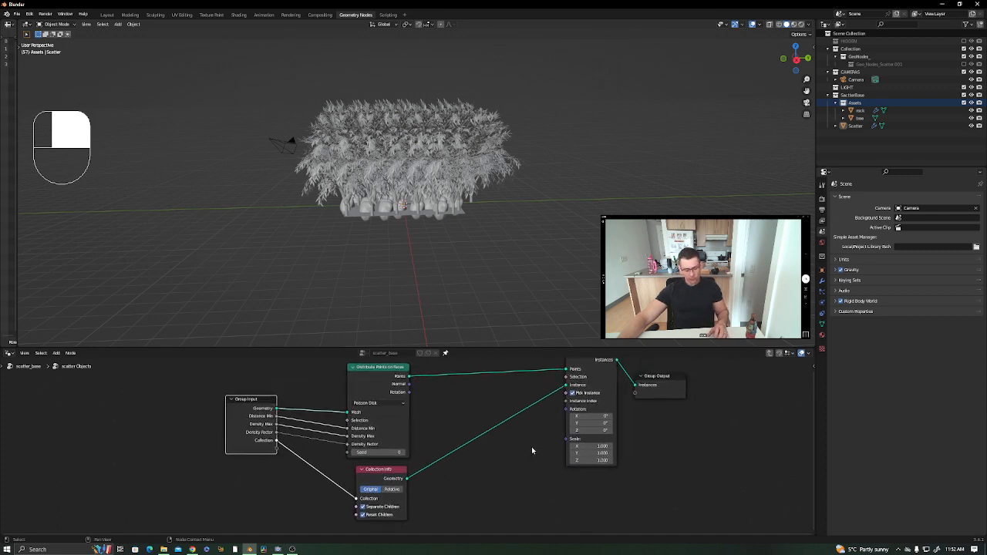
key("shift+a")
mouse_move(517, 419)
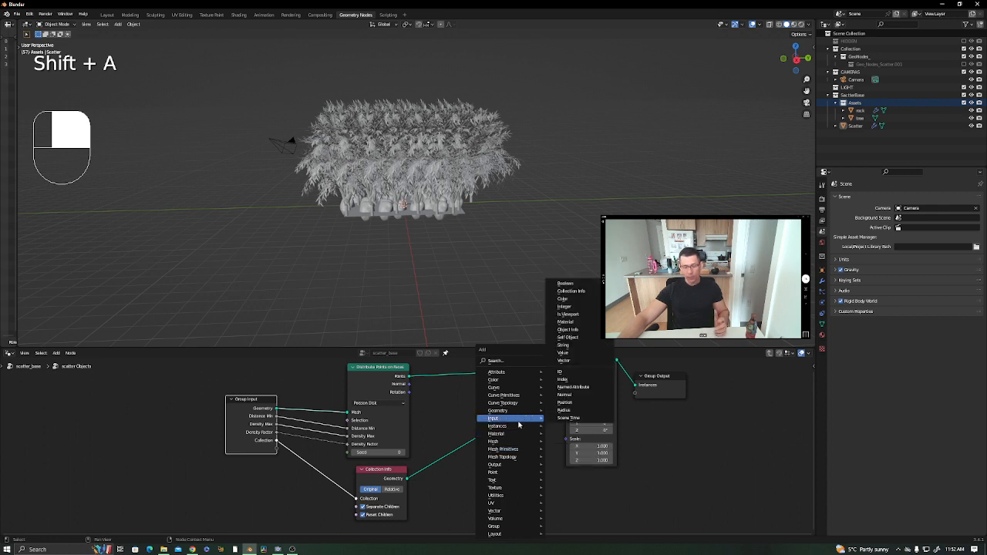
mouse_move(507, 497)
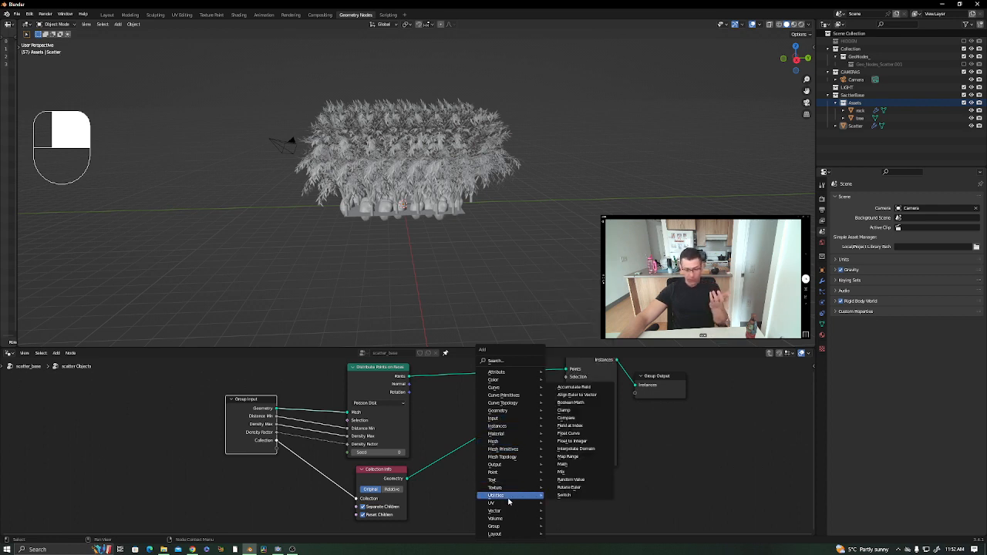
left_click(575, 466)
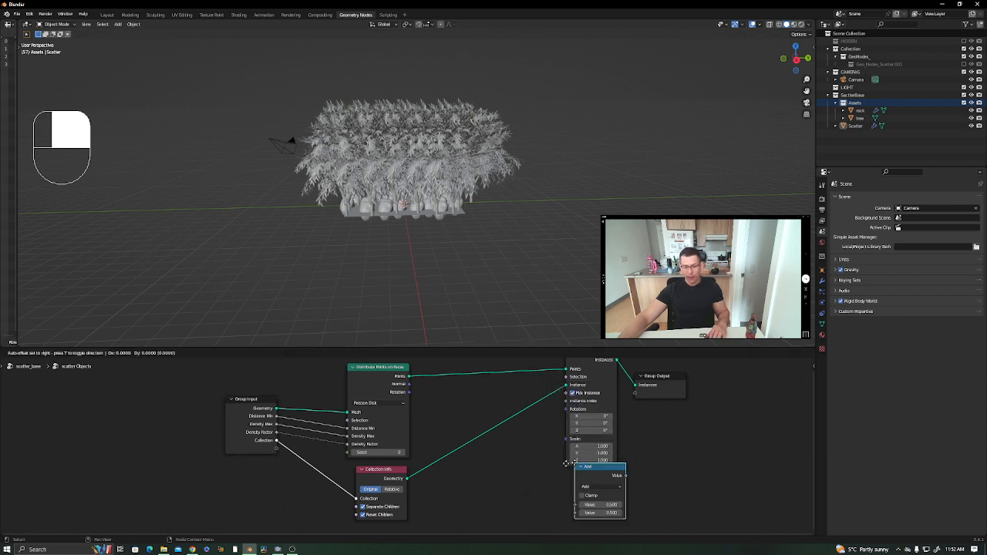
right_click(474, 467)
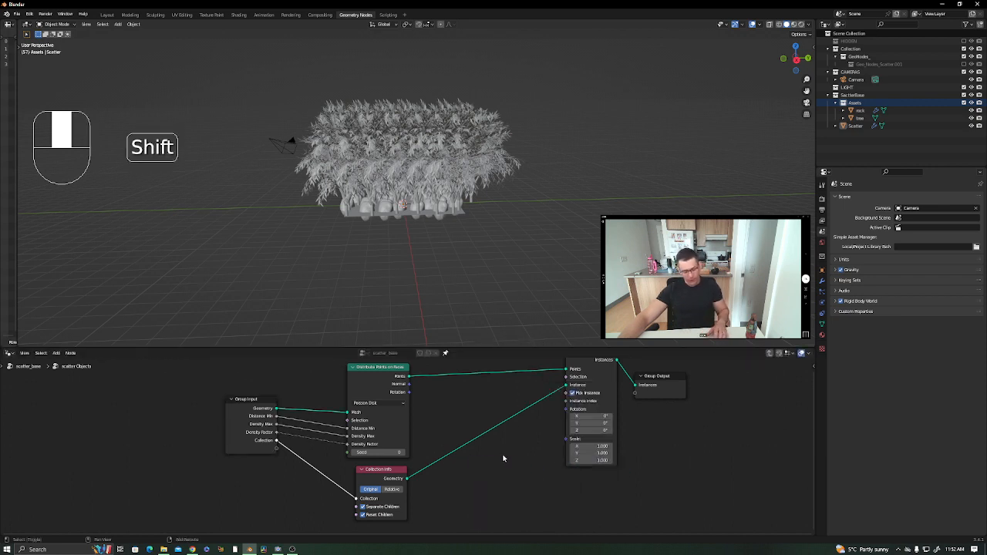
Add a Random Value node beside Collection Info and place a duplicate of it next to it.
key("shift+a")
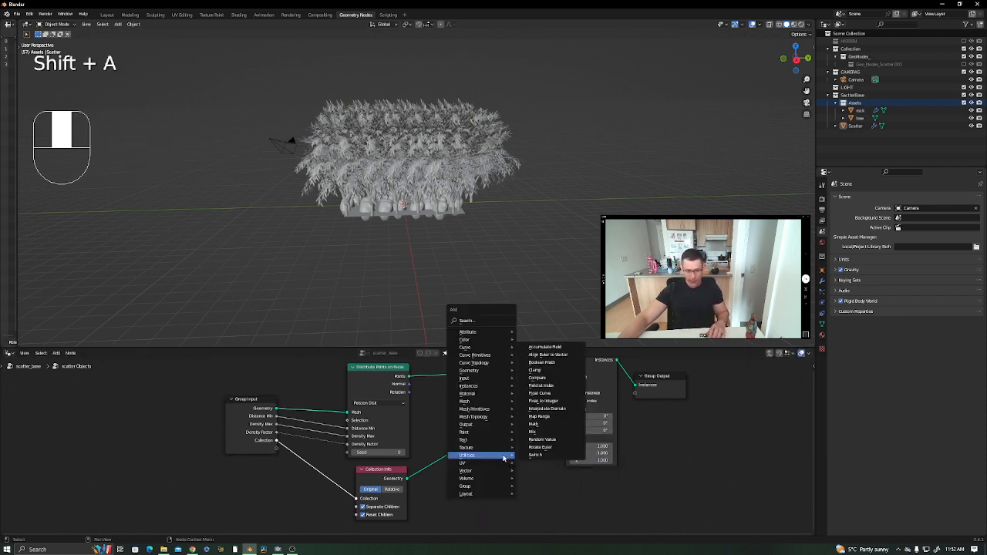
left_click(553, 439)
left_click(467, 467)
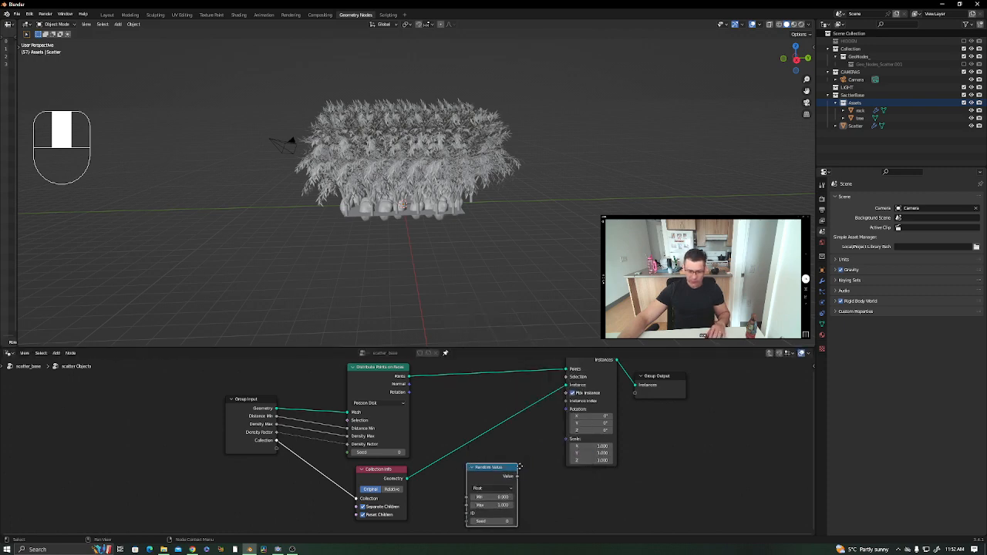
middle_click_drag(520, 466, 531, 424)
key("shift+d")
left_click(589, 460)
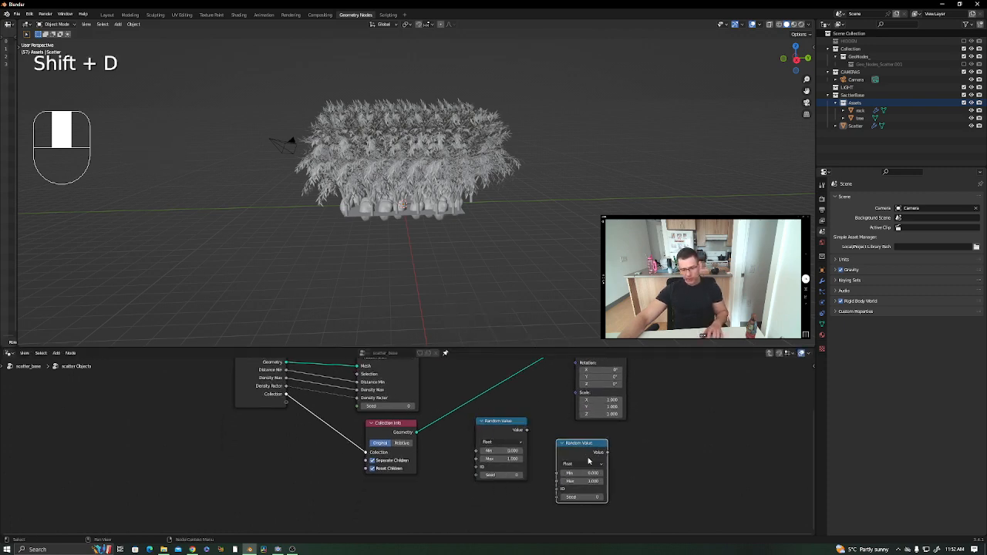
Change the original Random Value node to Vector and connect its Value to the Rotation of Instance on Points.
left_click(501, 442)
left_click(497, 466)
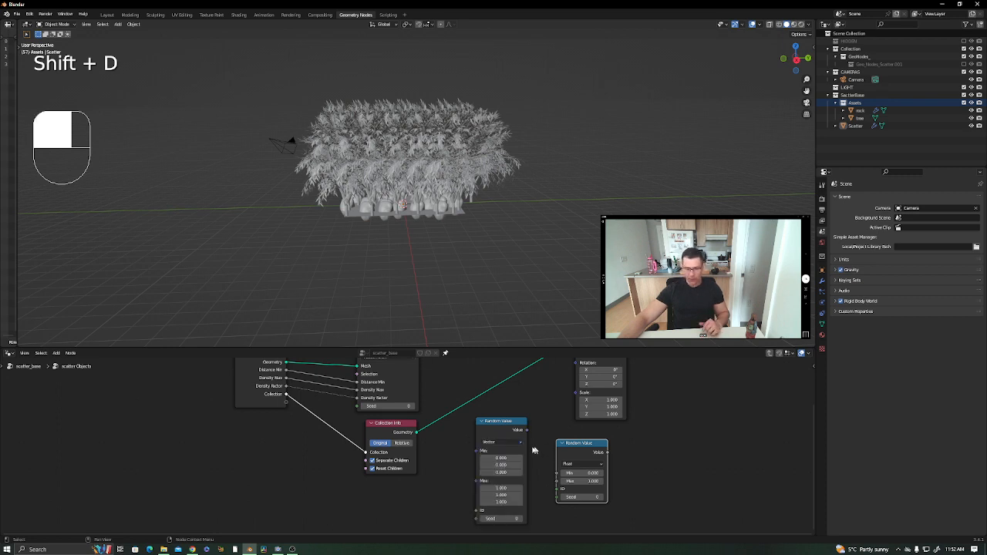
middle_click_drag(534, 450, 410, 458)
scroll(411, 455, "down", 2)
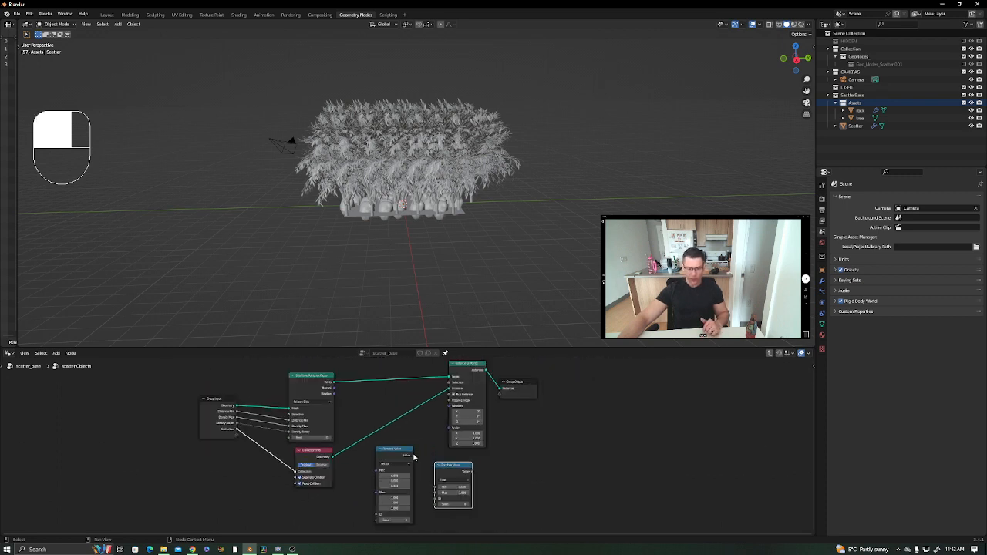
scroll(412, 453, "down", 1)
left_click_drag(415, 451, 448, 410)
middle_click_drag(392, 477, 413, 414)
mouse_move(420, 287)
middle_mouse_down()
mouse_move(403, 315)
mouse_move(423, 290)
middle_mouse_up()
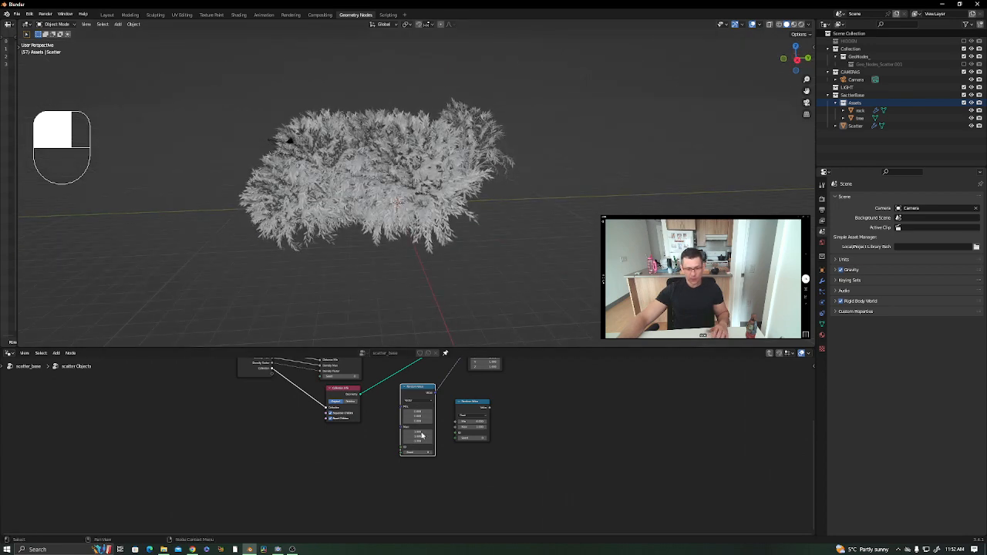
Set the vector Random Value's Max to 0 for X and Y and 18.5 for Z.
scroll(416, 437, "up", 1)
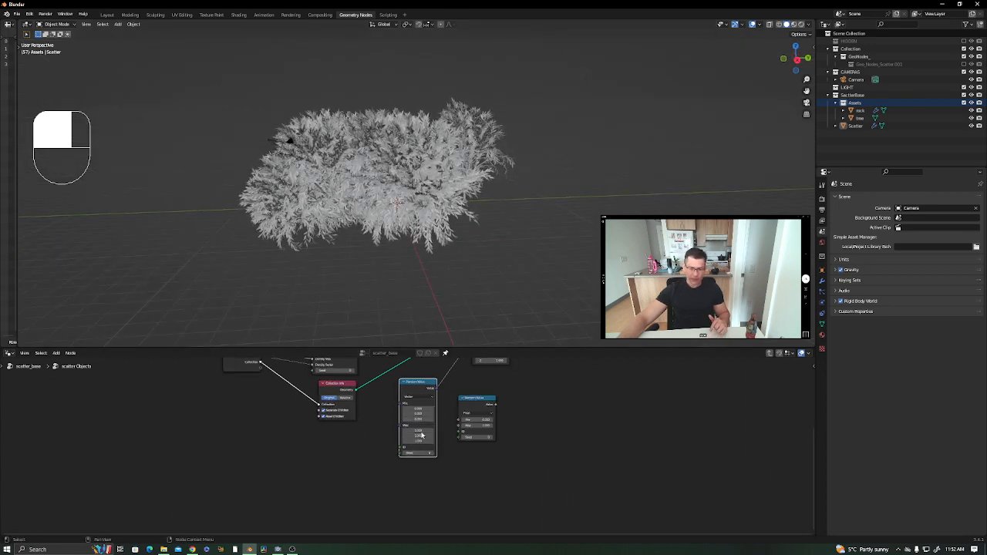
scroll(422, 436, "up", 2)
scroll(425, 418, "up", 1)
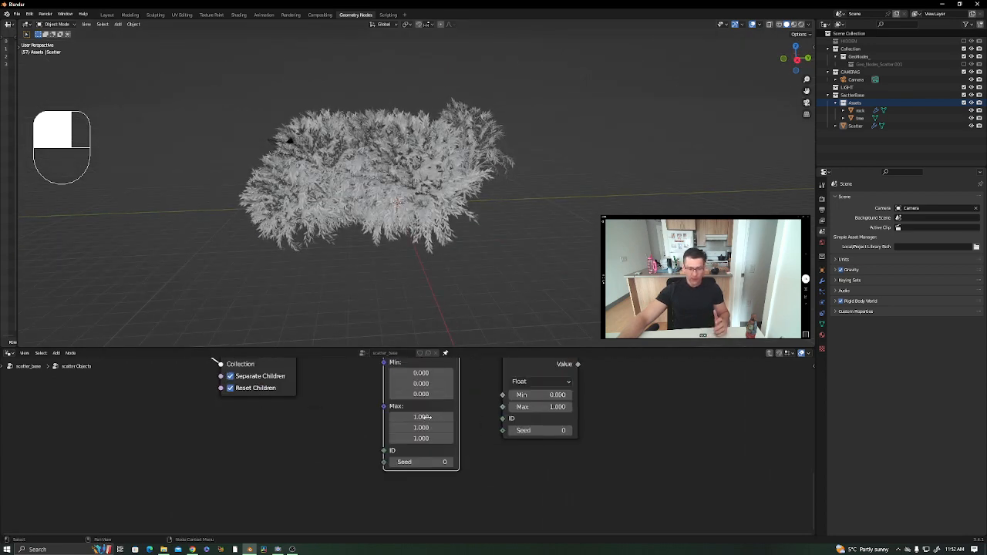
scroll(429, 417, "up", 1)
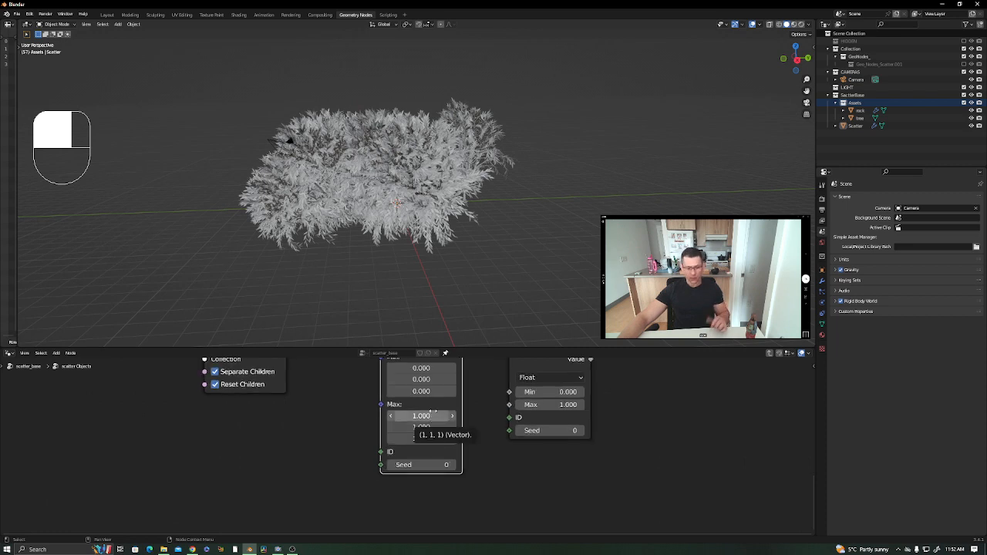
left_click_drag(431, 417, 431, 427)
type("0")
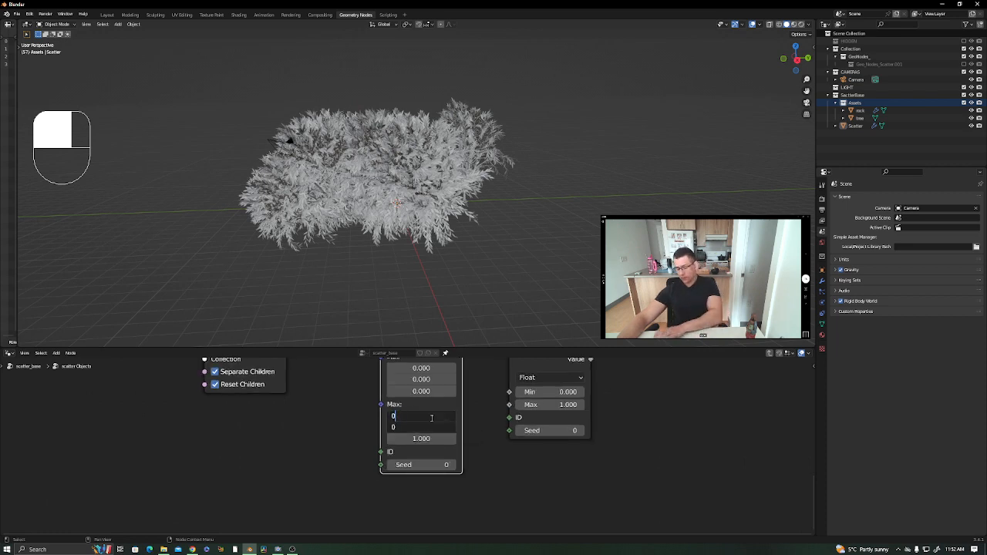
key("Return")
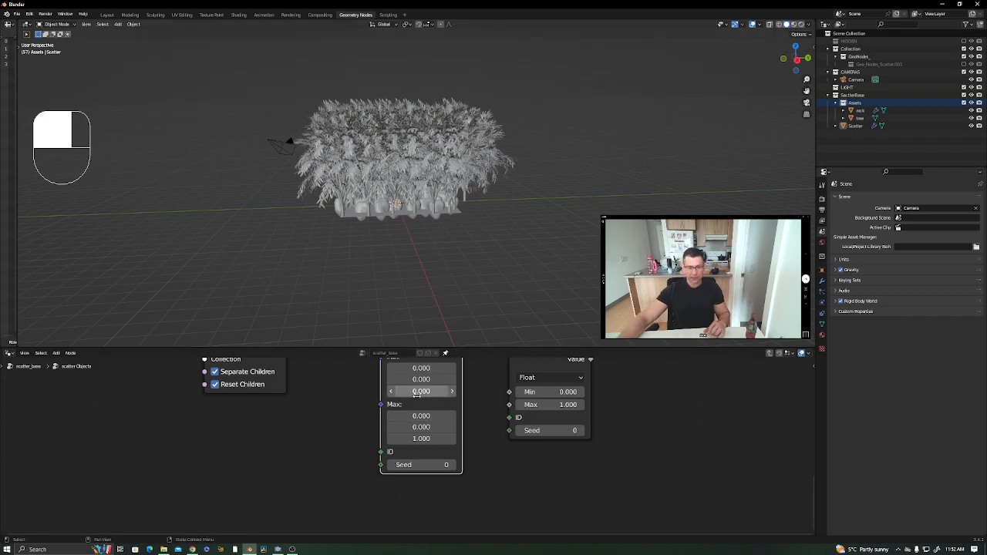
left_click_drag(414, 441, 521, 442)
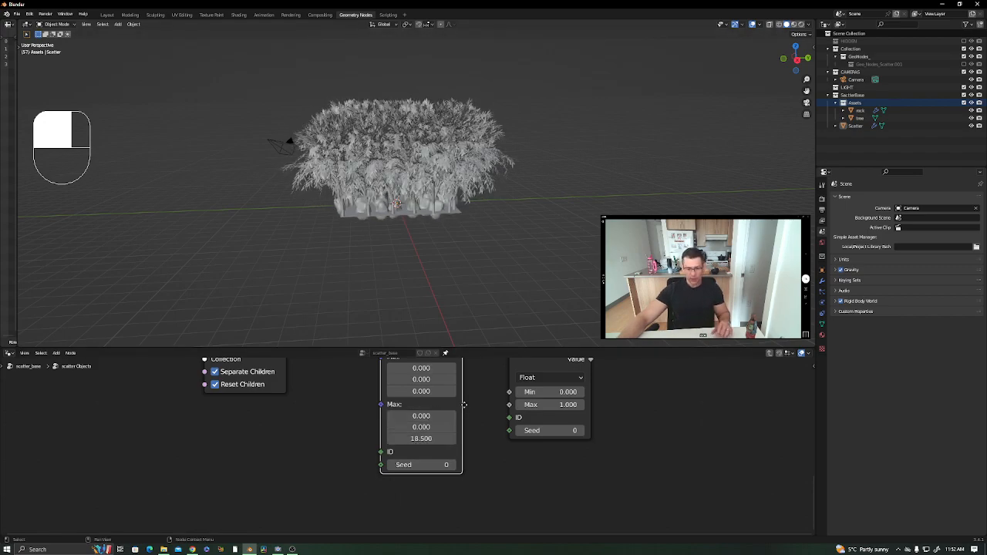
Connect the Float Random Value node's Value output to the Scale input of Instance on Points.
middle_click_drag(462, 393, 432, 465)
scroll(450, 479, "down", 1)
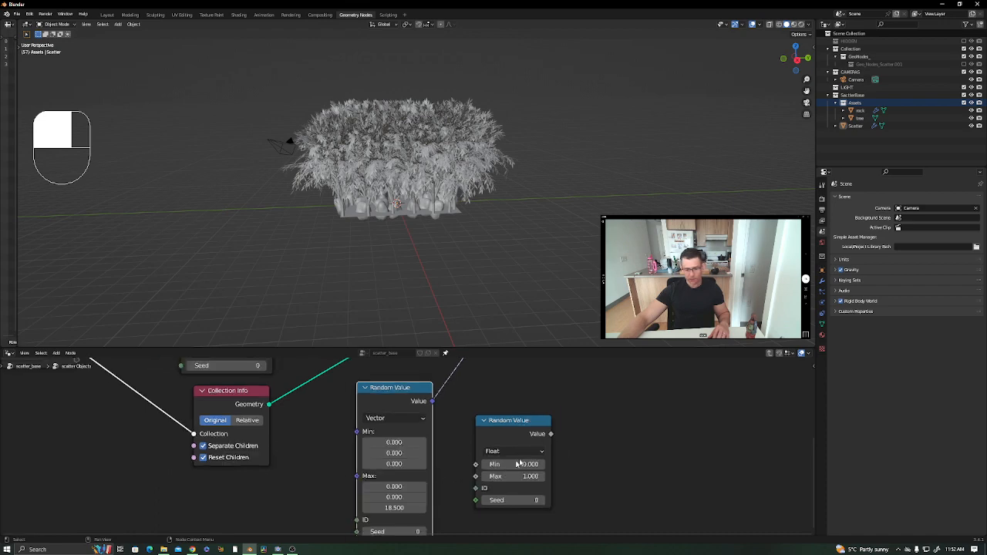
scroll(565, 417, "down", 2)
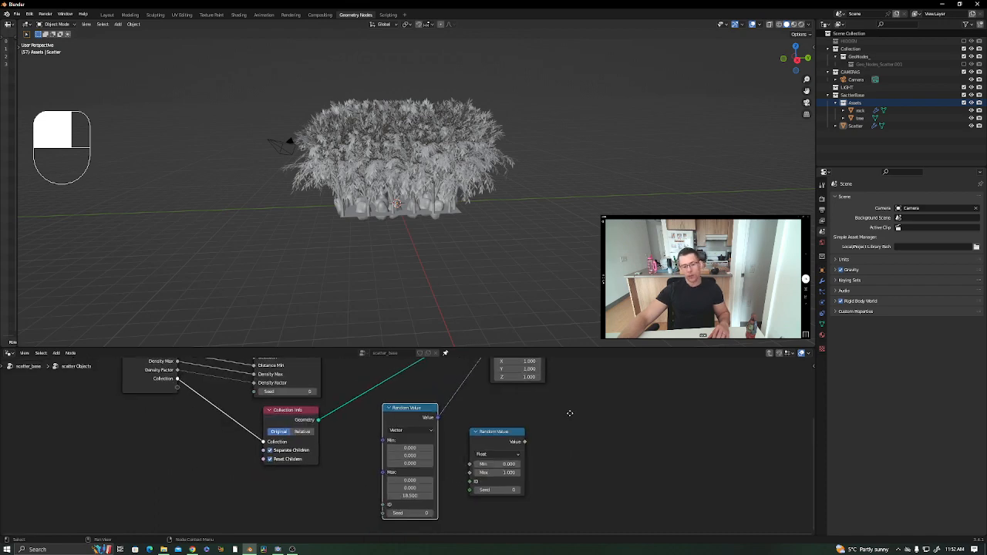
middle_click_drag(569, 410, 575, 441)
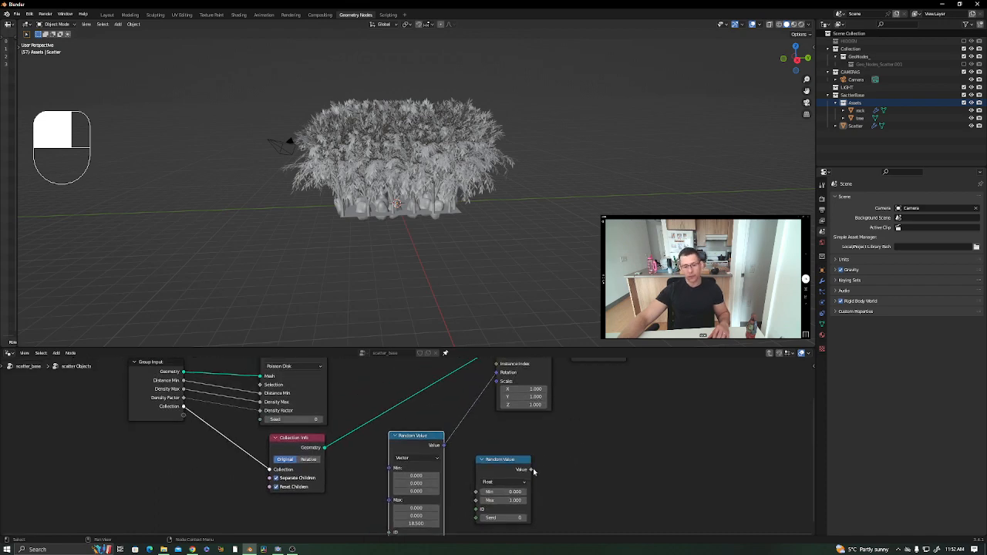
left_click_drag(531, 469, 495, 383)
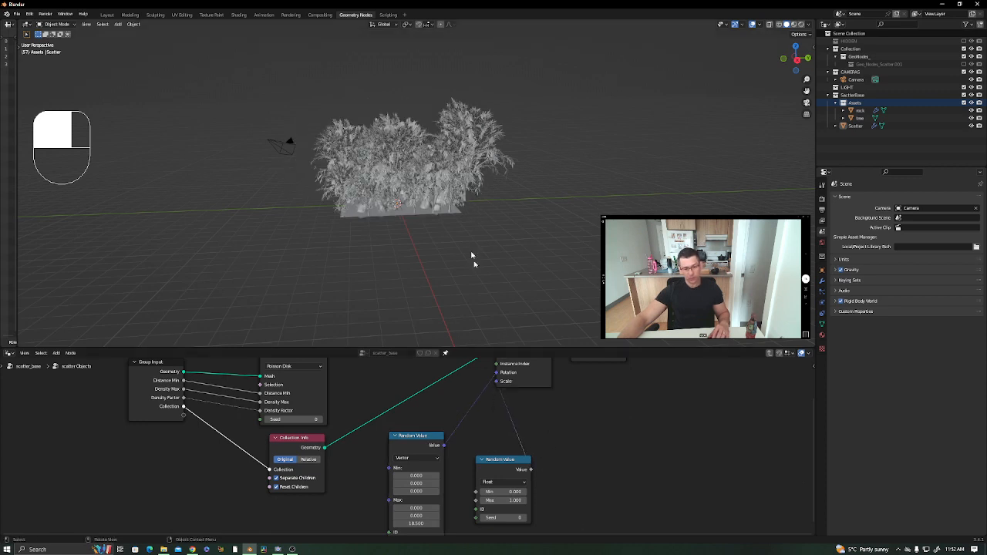
Move the Float Random Value node directly above the Vector Random Value node.
middle_click_drag(515, 456, 584, 459)
scroll(582, 443, "down", 2)
scroll(582, 444, "down", 1)
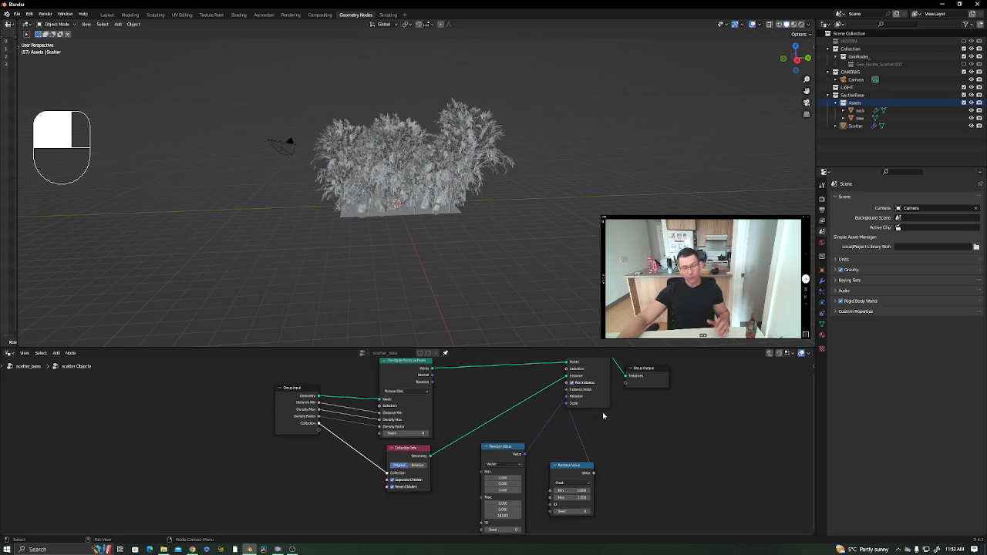
scroll(603, 412, "down", 1)
scroll(531, 470, "down", 1)
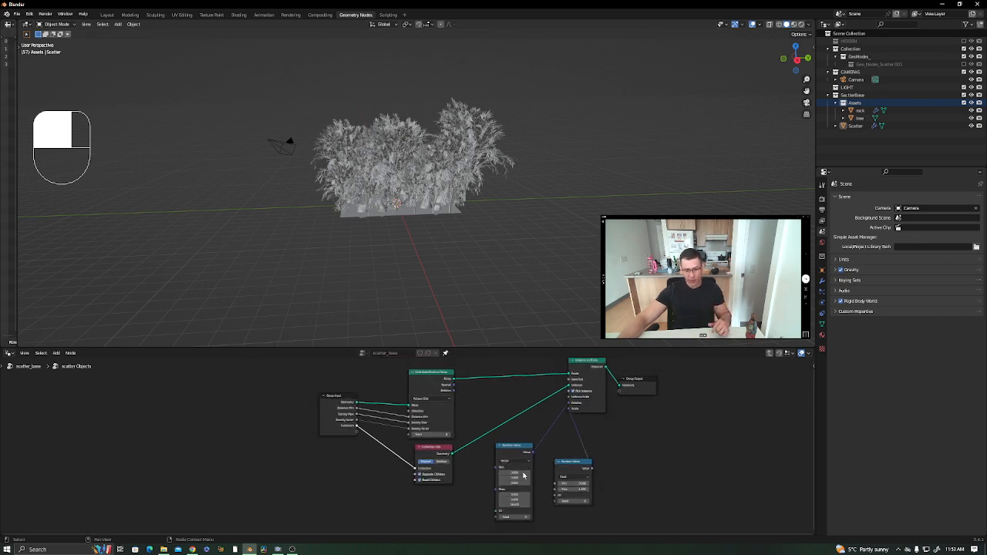
scroll(531, 467, "up", 1)
scroll(542, 437, "up", 2)
middle_click_drag(539, 445, 563, 482)
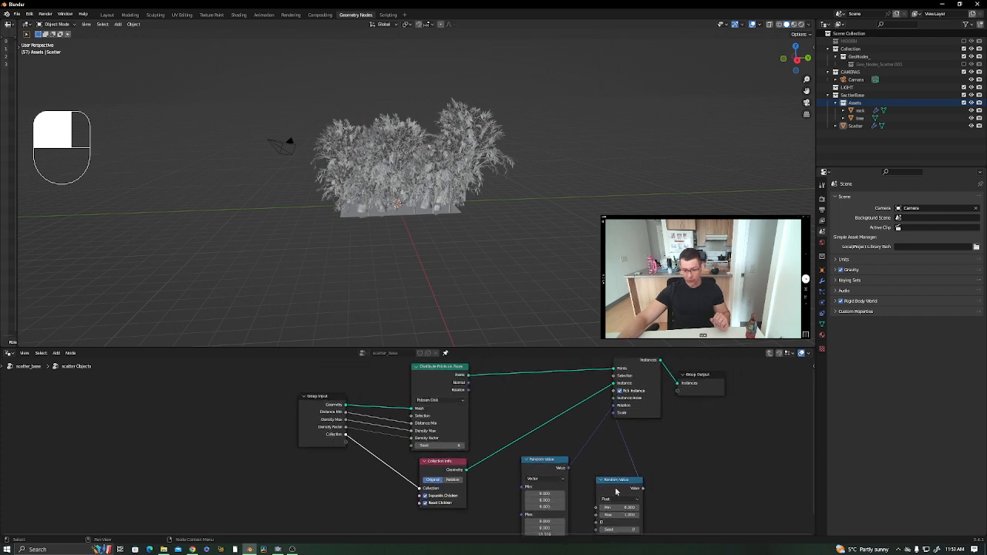
left_click_drag(617, 492, 540, 398)
middle_click_drag(529, 427, 538, 415)
scroll(540, 419, "down", 1)
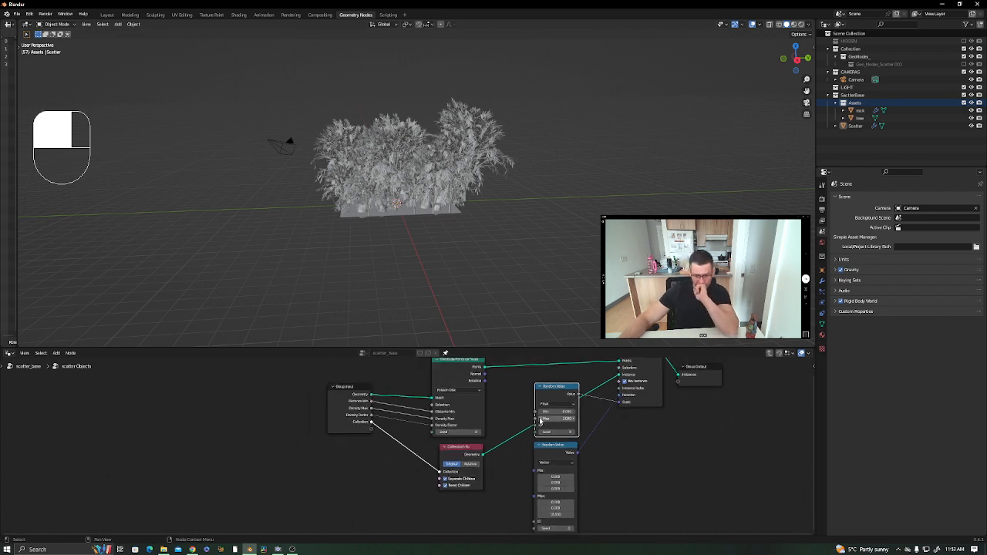
scroll(542, 432, "down", 1)
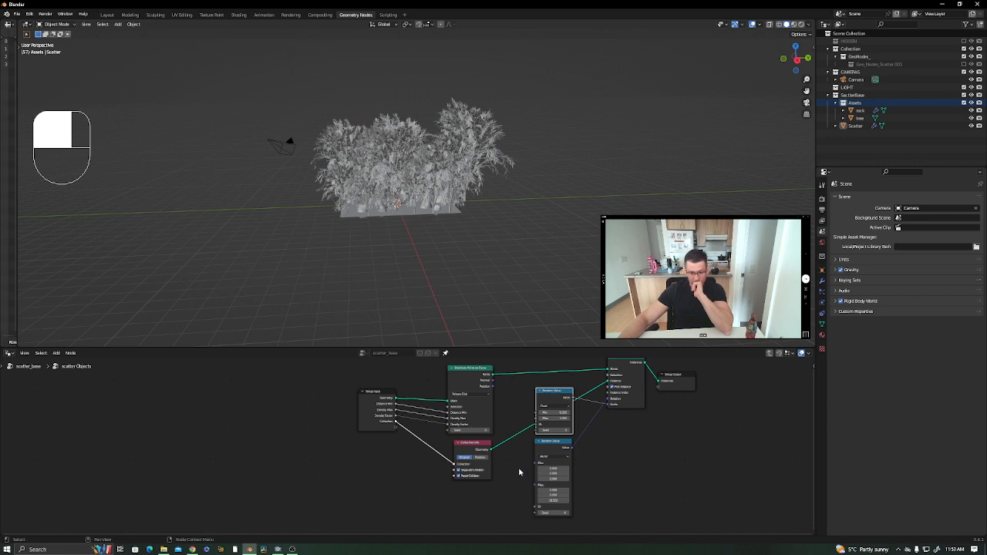
Move both Random Value nodes lower so they sit clear of the link from Collection Info to Instance on Points.
left_click_drag(549, 448, 549, 491)
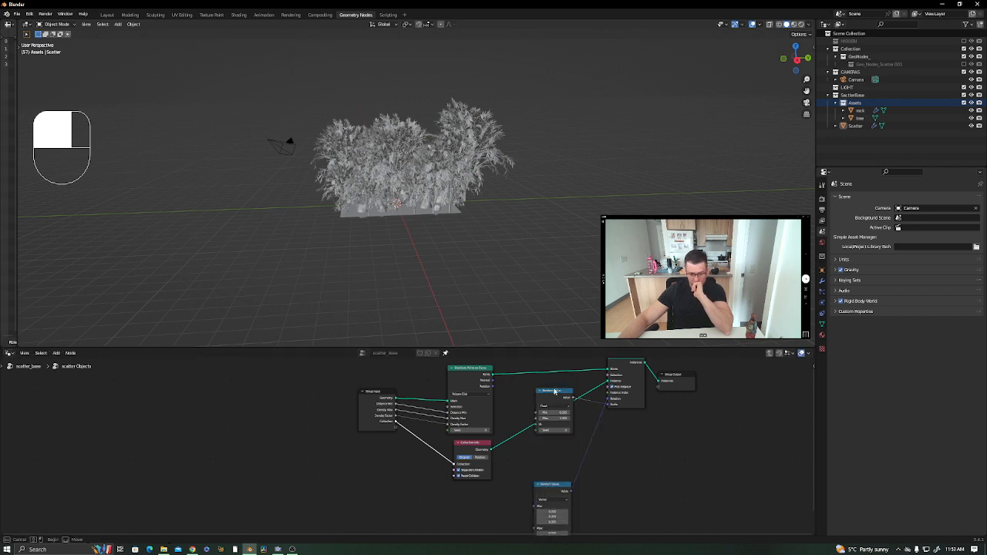
left_click_drag(554, 395, 554, 439)
middle_click_drag(554, 433, 480, 428)
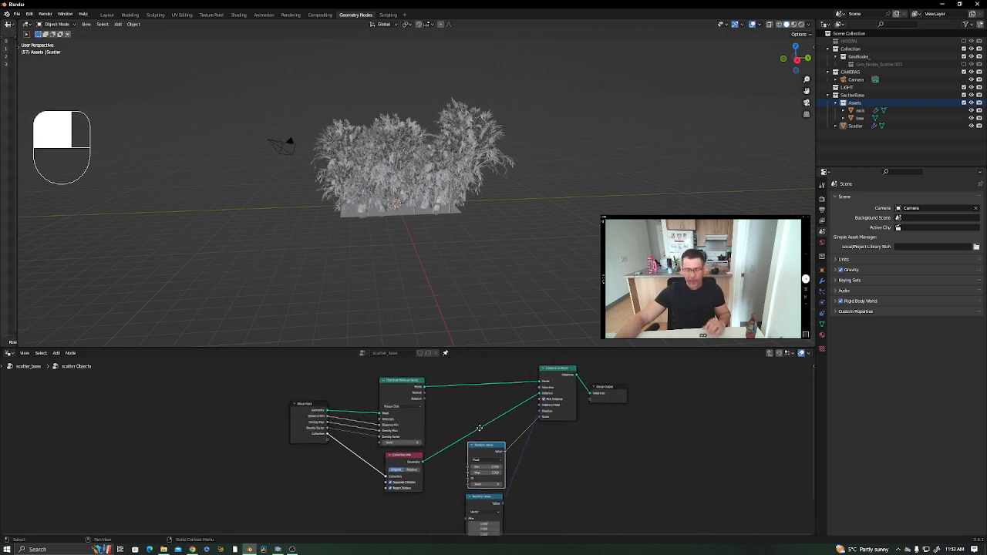
mouse_move(486, 484)
middle_mouse_down()
mouse_move(524, 453)
mouse_move(507, 462)
mouse_move(518, 474)
mouse_move(501, 491)
middle_mouse_up()
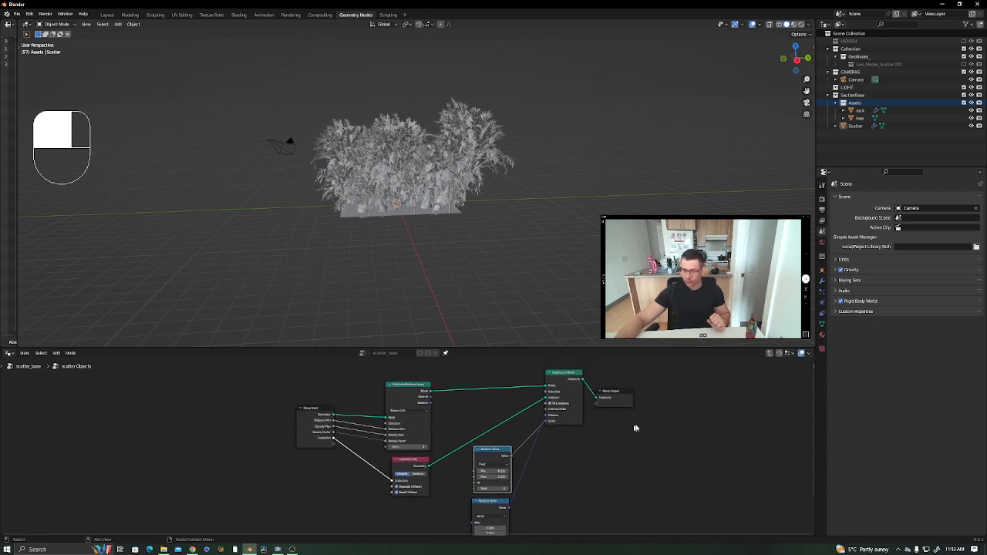
mouse_move(629, 399)
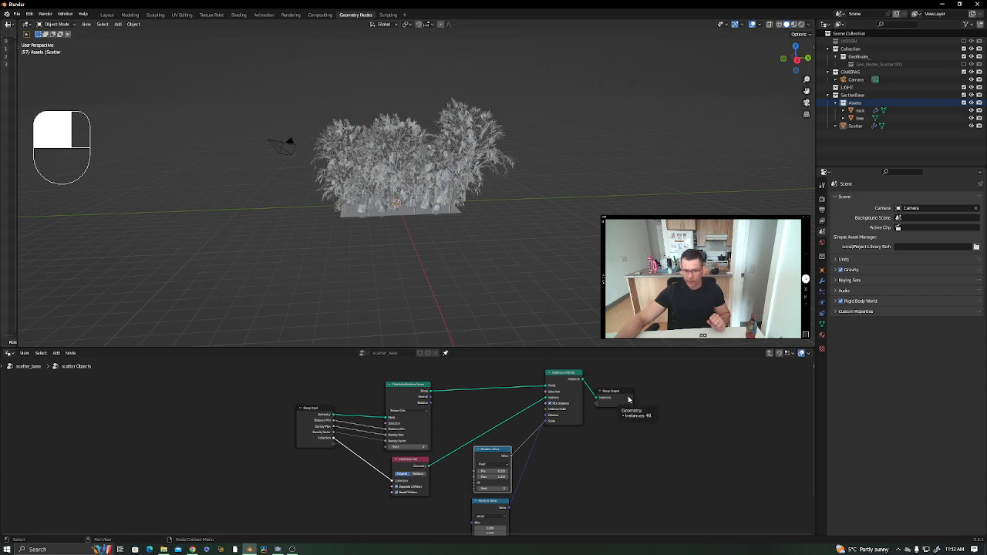
Move the Group Output node farther right and add an Is Viewport node directly above Instance on Points.
left_click_drag(629, 399, 749, 380)
mouse_move(591, 399)
middle_mouse_down()
mouse_move(571, 412)
mouse_move(586, 417)
middle_mouse_up()
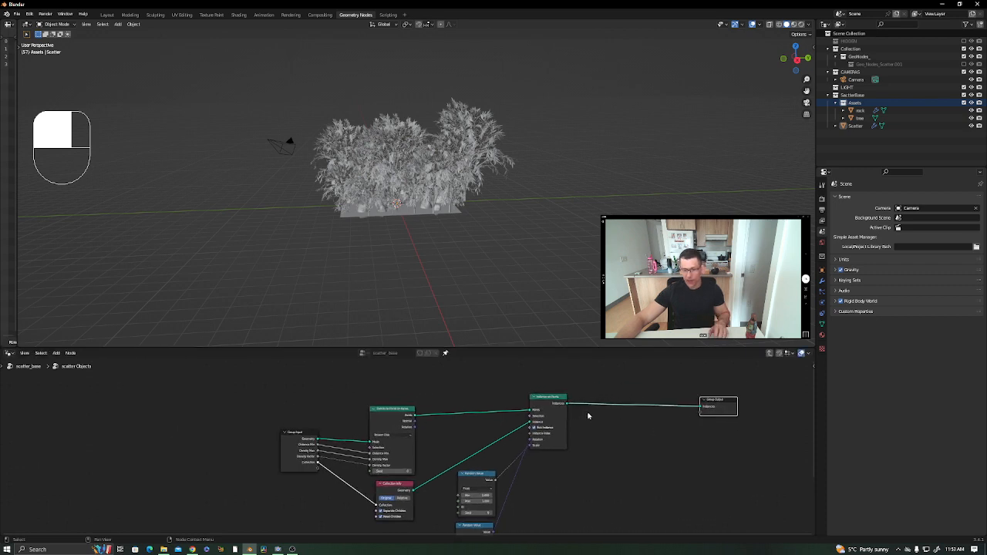
key("shift+a")
mouse_move(589, 414)
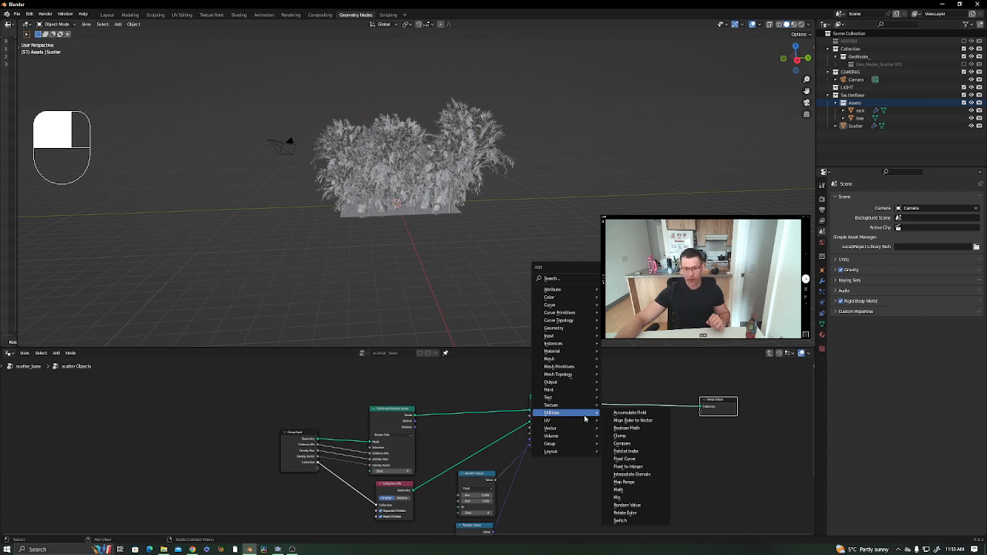
left_click(571, 278)
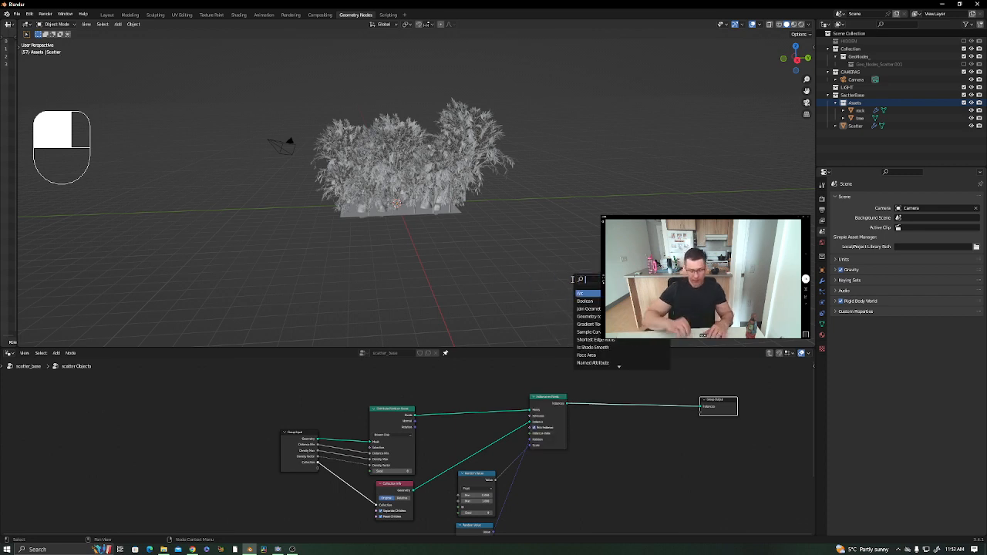
type("view")
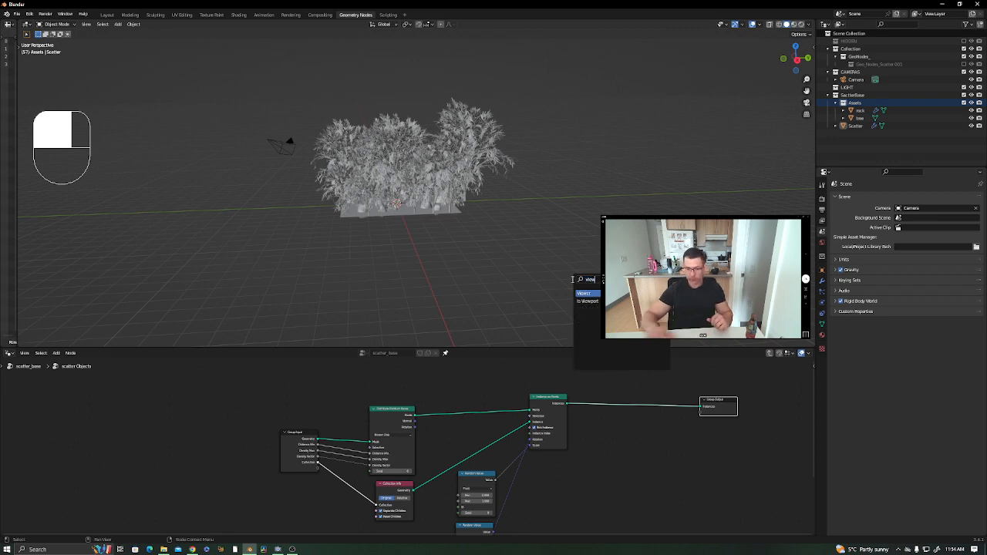
left_click(588, 301)
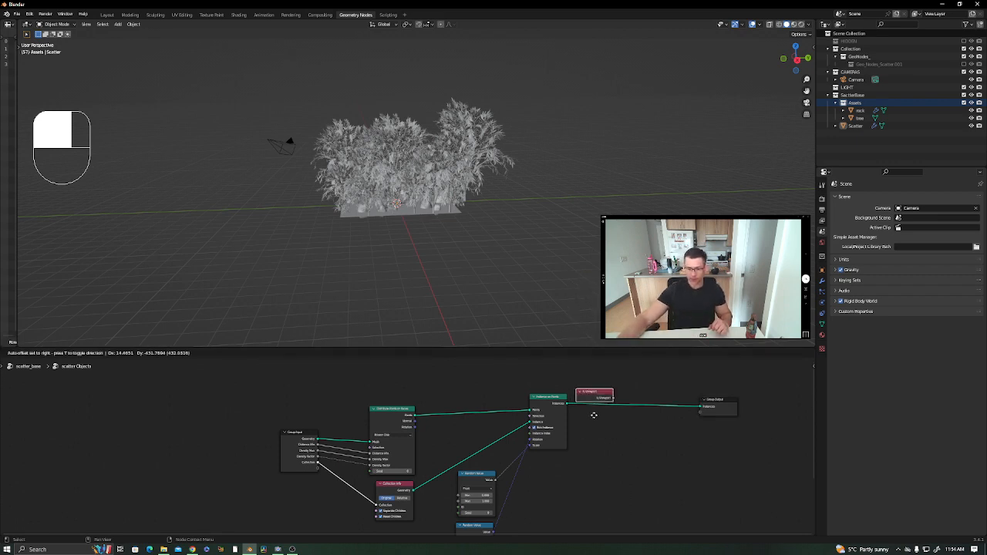
left_click(546, 402)
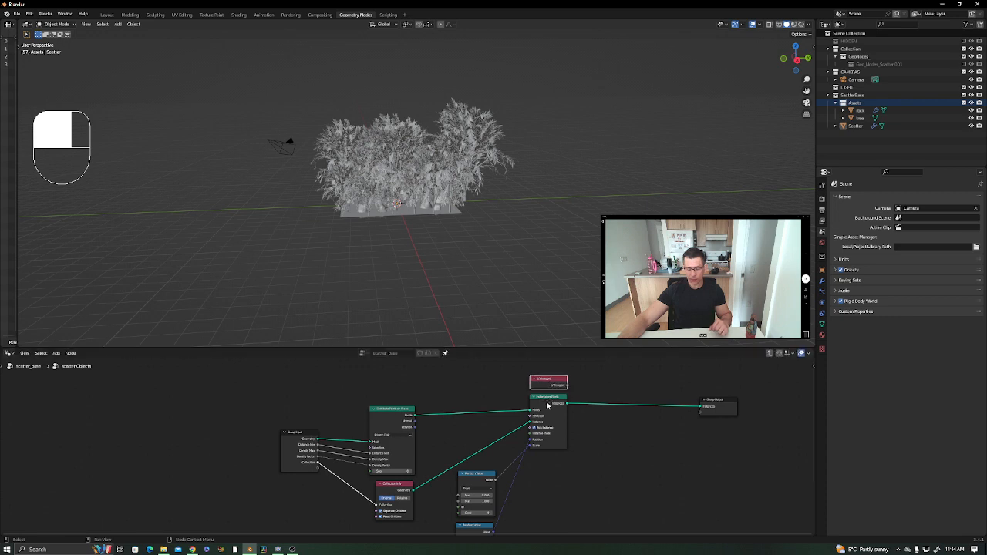
Add a Switch node above the link between Instance on Points and Group Output.
key("shift+a")
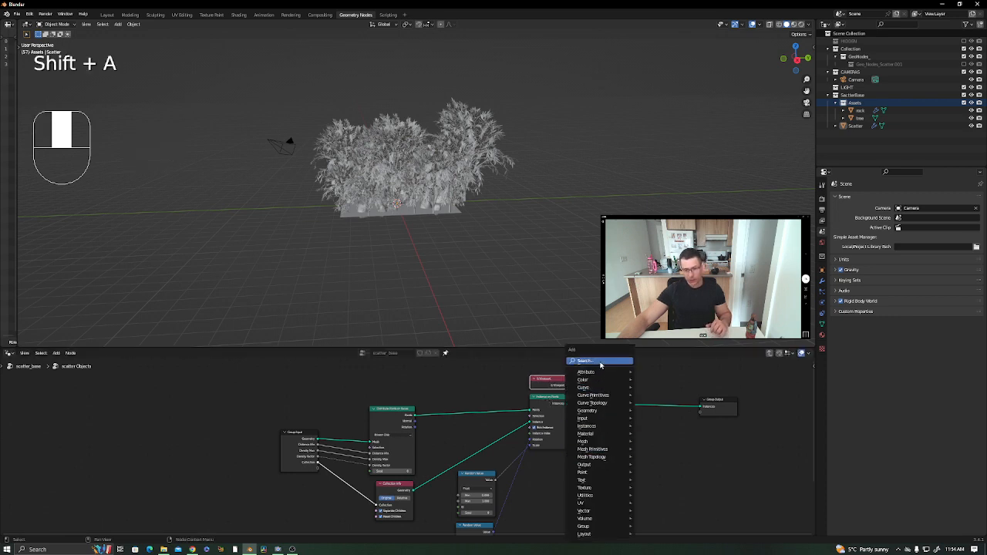
type("switch")
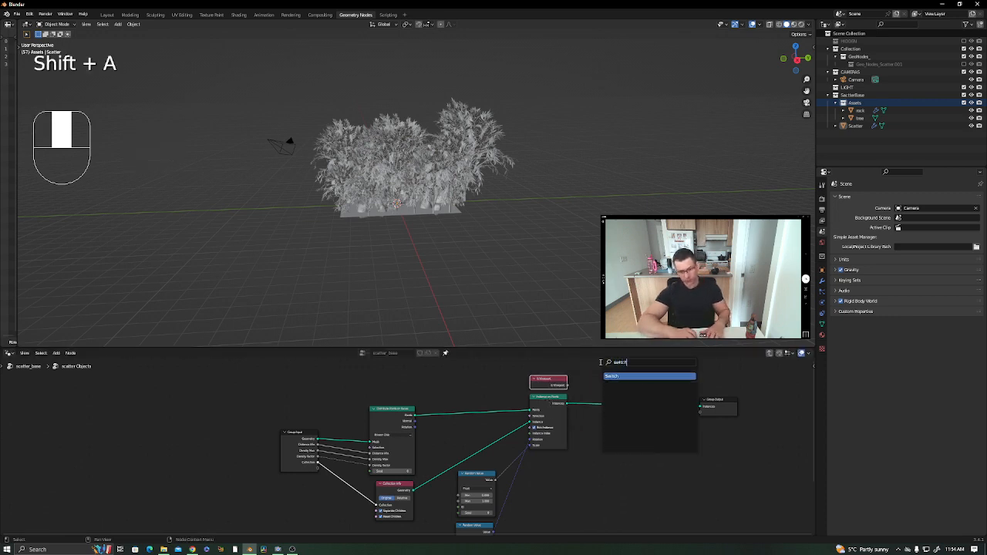
left_click(615, 376)
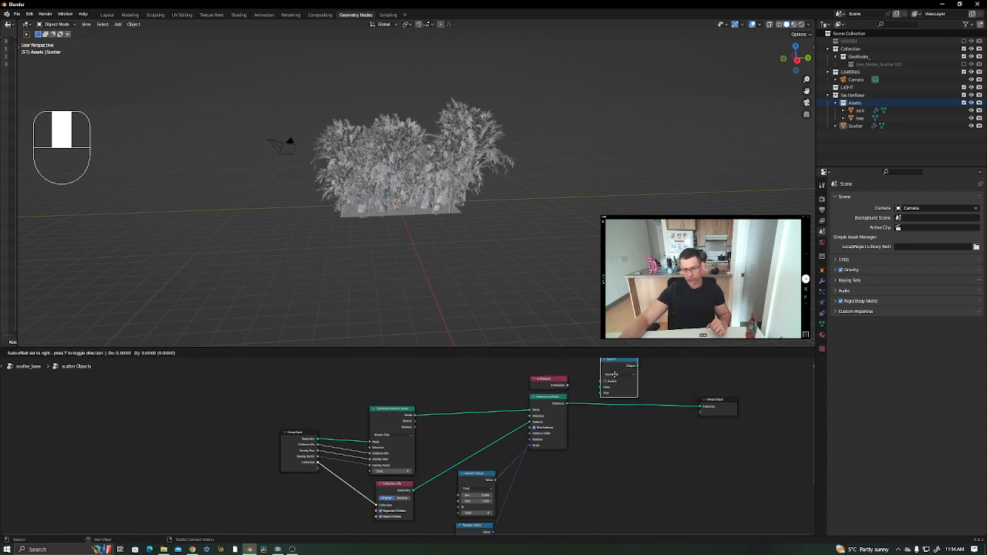
left_click(615, 374)
Add a Boolean Math node set to And beside the Switch node.
middle_click_drag(619, 430, 572, 468)
scroll(565, 450, "up", 2)
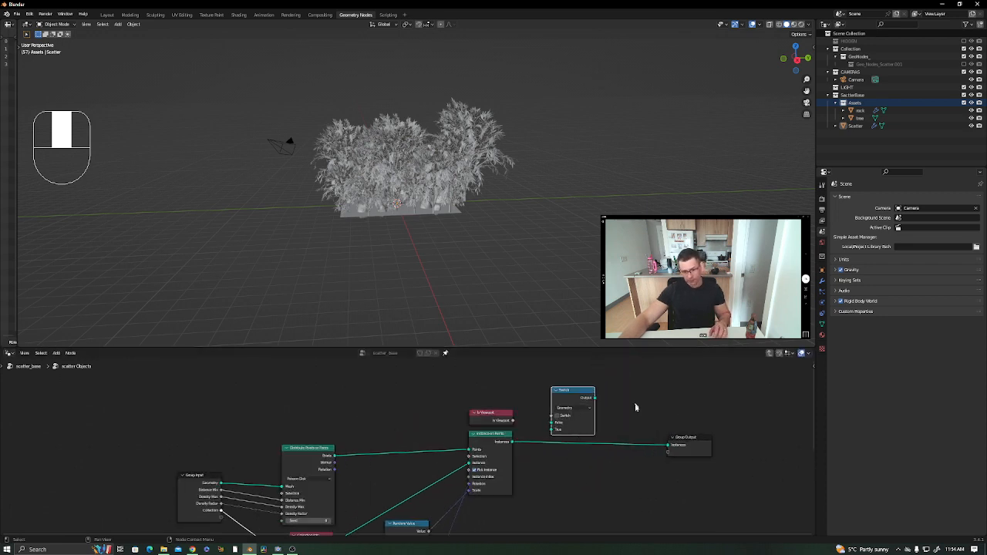
key("shift+a")
left_click(615, 361)
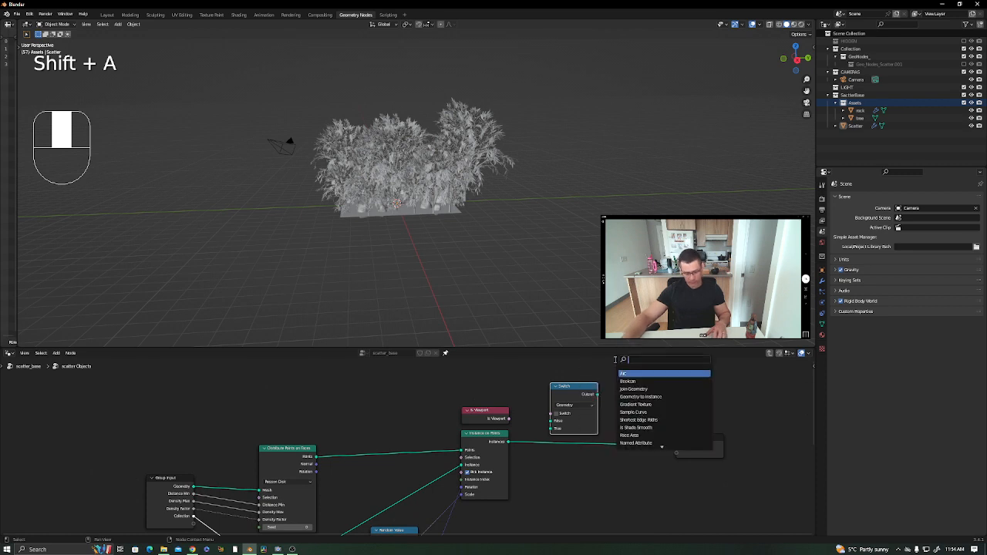
type("bol")
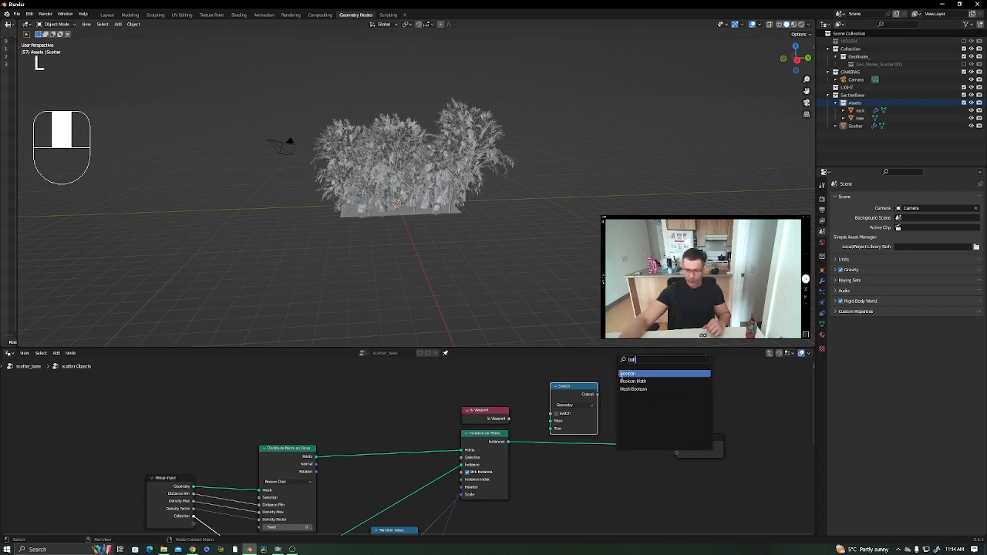
left_click(630, 381)
left_click(630, 398)
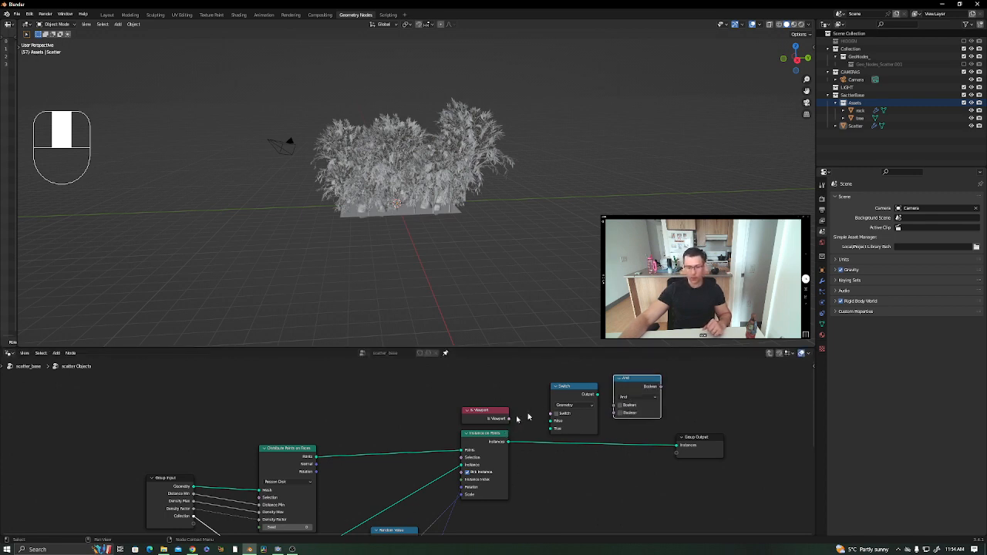
Wire the And node between Is Viewport and the Switch node's Switch input, using the And node's first Boolean input.
left_click_drag(640, 380, 612, 395)
left_click_drag(528, 398, 596, 417)
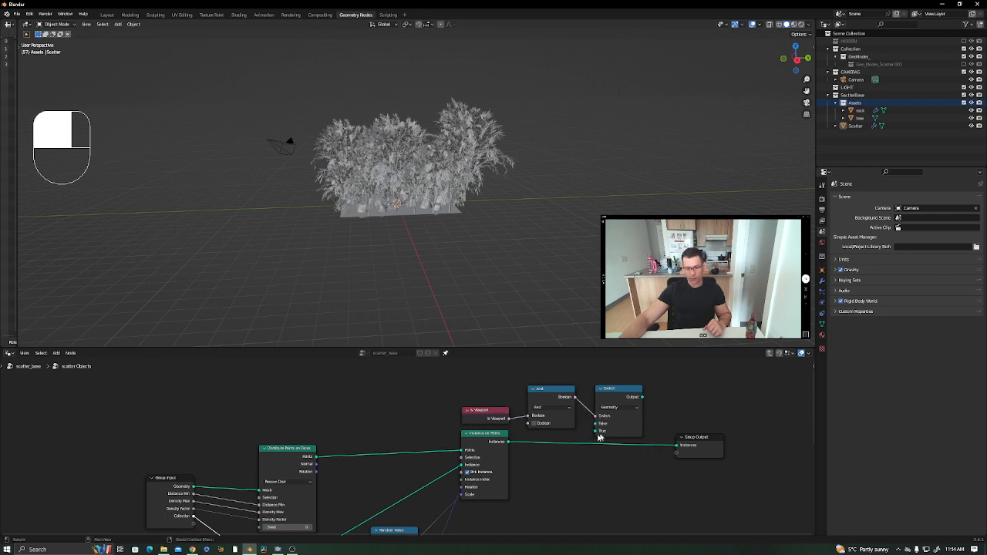
Route the Instances output through the Switch's False input to Group Output, and space the Switch and Group Output nodes farther right.
left_click_drag(509, 443, 596, 424)
left_click_drag(640, 397, 753, 429)
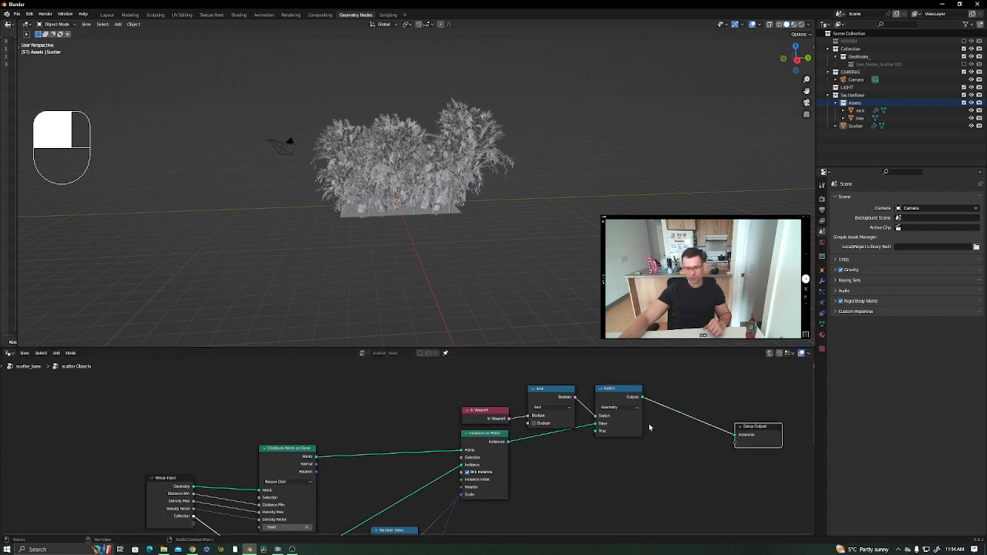
middle_click_drag(594, 410, 615, 406)
left_click_drag(645, 390, 677, 398)
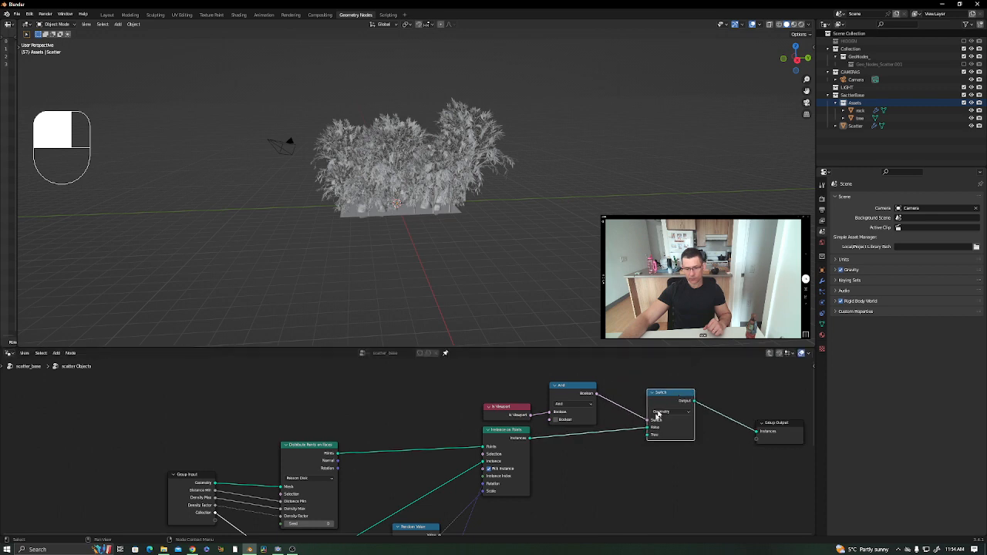
Test the And node's second Boolean by switching it on and back off.
middle_click_drag(561, 422, 566, 409)
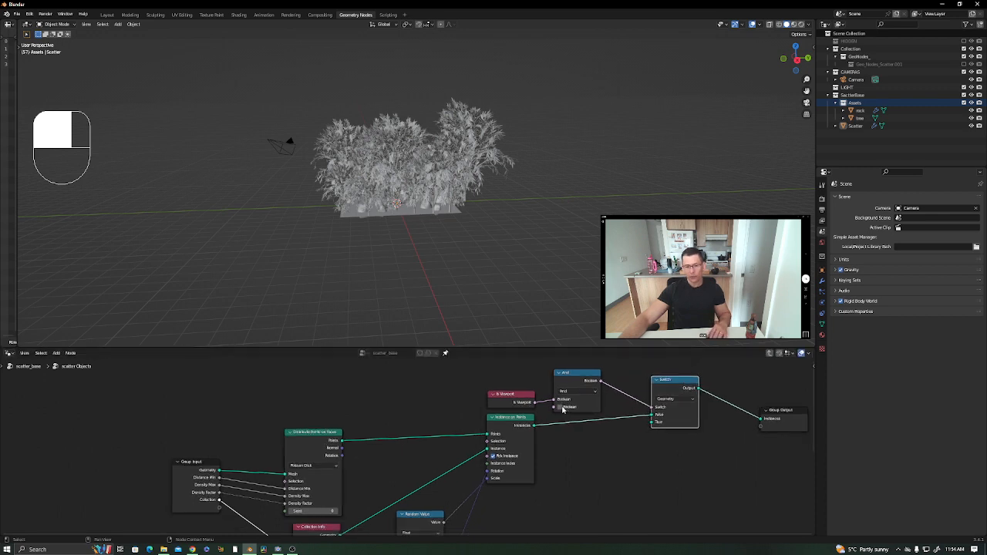
left_click(562, 409)
left_click(562, 409)
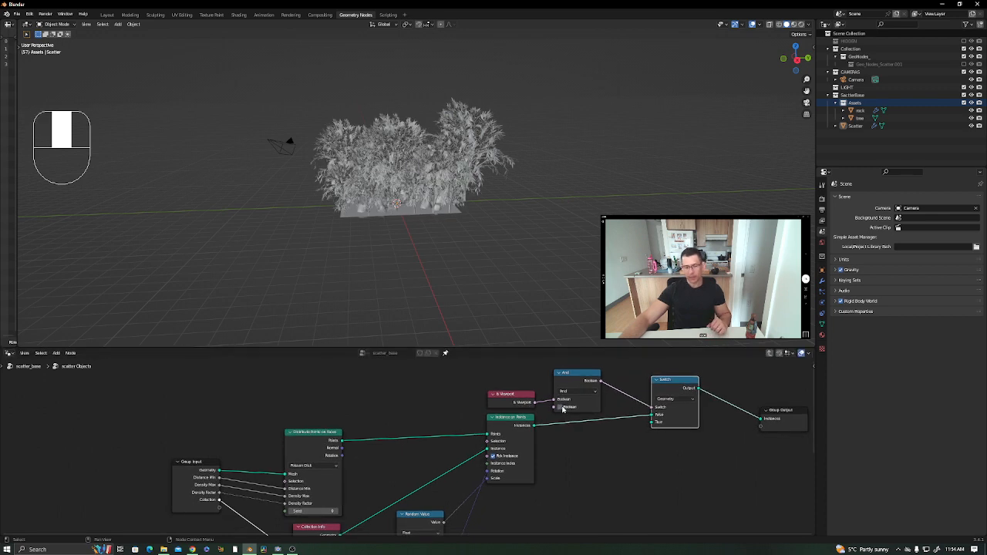
Exclude the Assets collection from the view layer and shift the Is Viewport node slightly away from the And node.
left_click(963, 103)
middle_click_drag(548, 432, 524, 423)
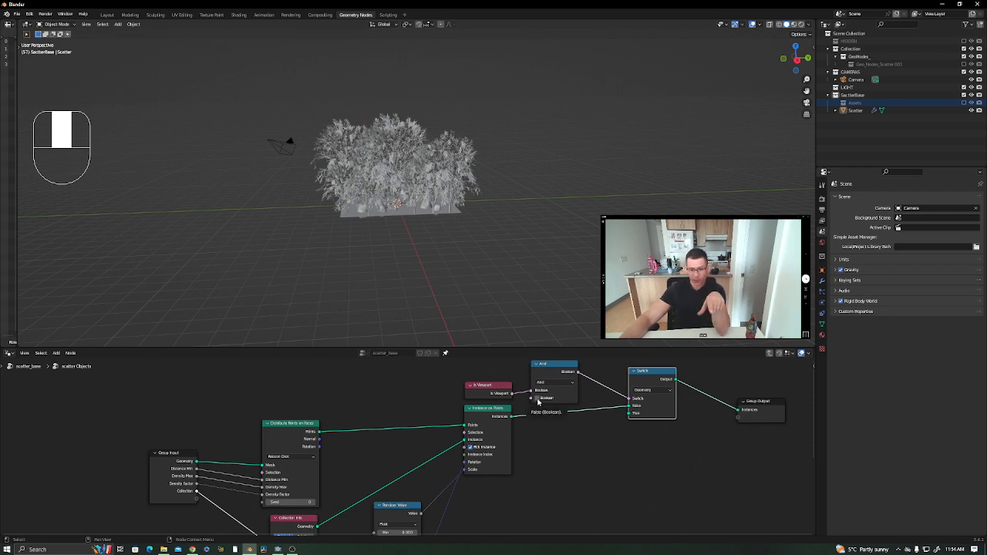
left_click(495, 392)
left_click_drag(493, 390, 487, 383)
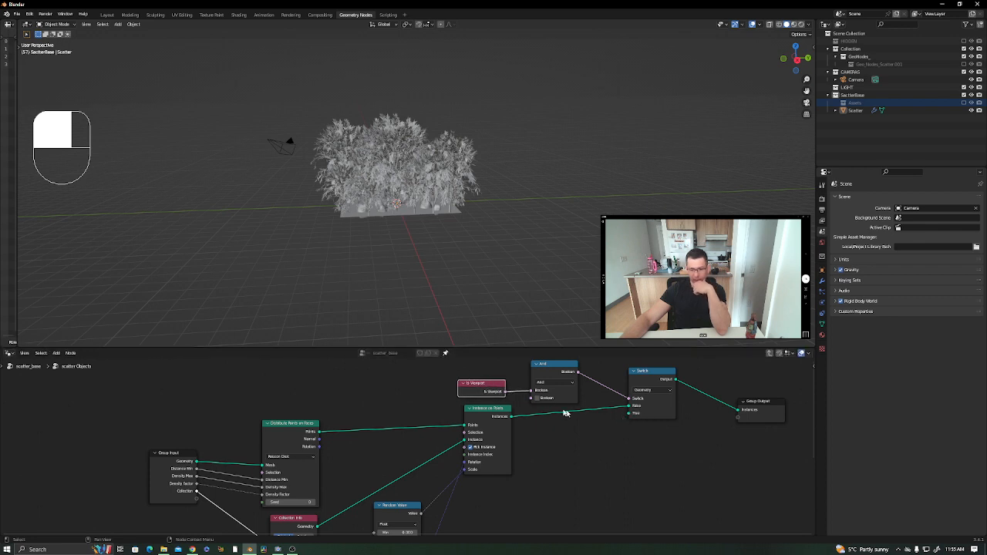
Toggle the And node's second Boolean on and off, and also connect the Instances output to the Switch's True input.
left_click(539, 400)
left_click(540, 400)
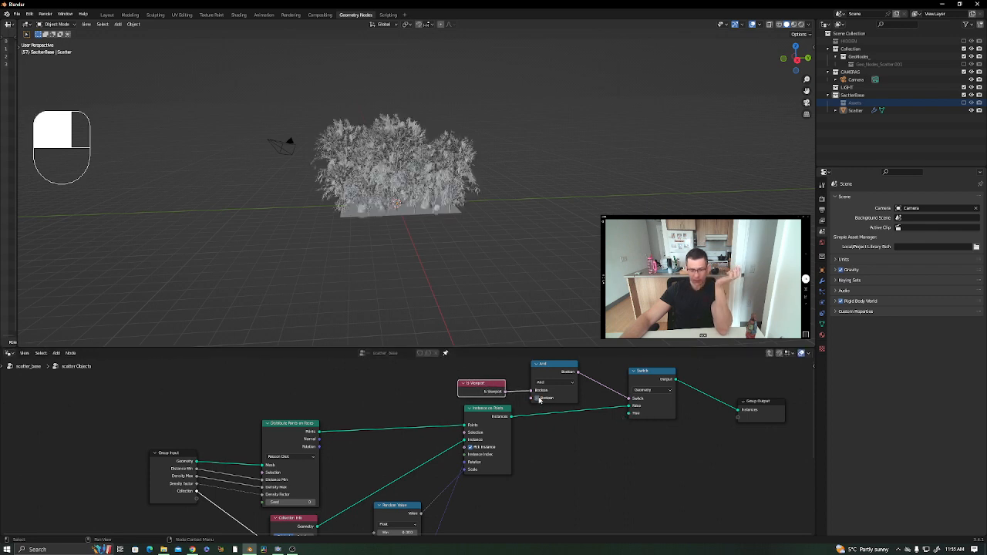
left_click(498, 410)
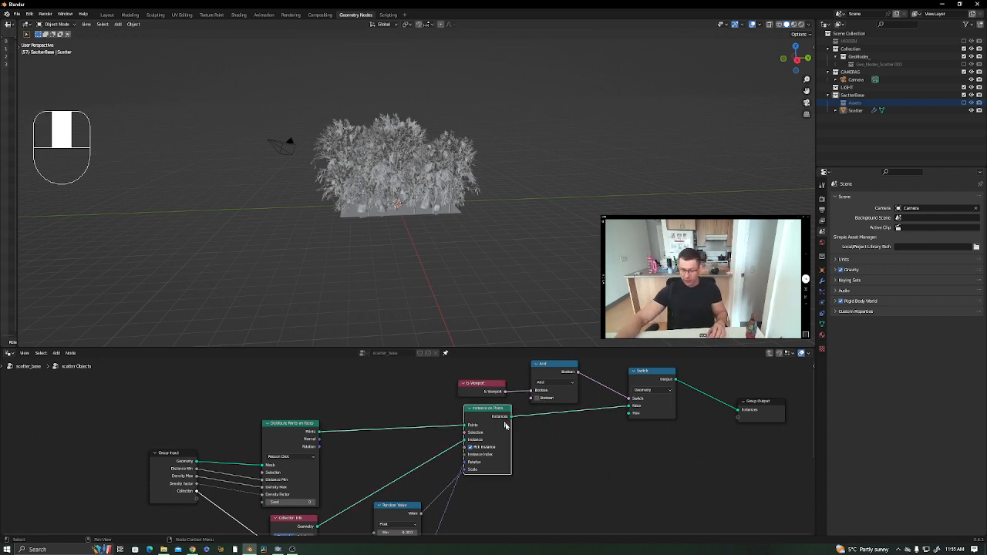
middle_click_drag(519, 448, 495, 417)
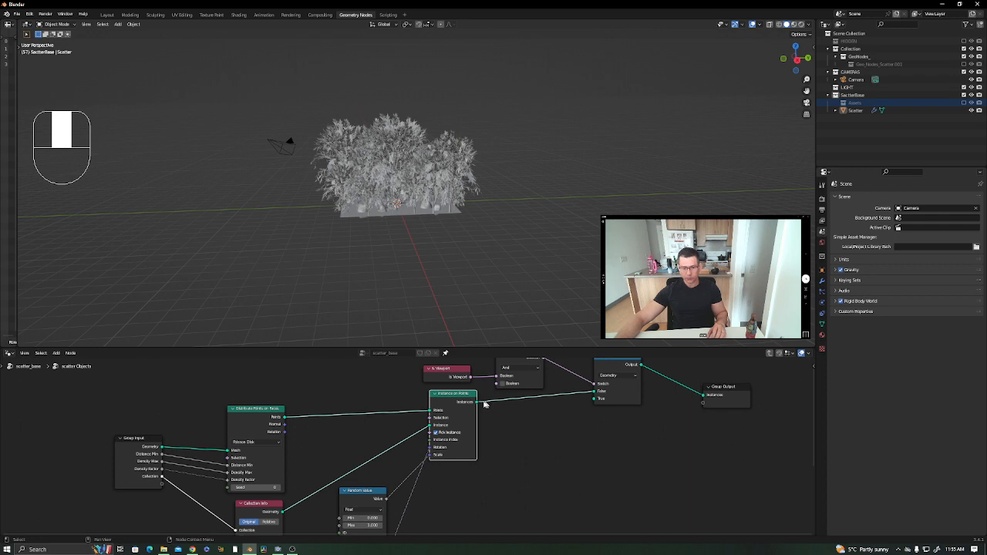
left_click_drag(477, 403, 597, 399)
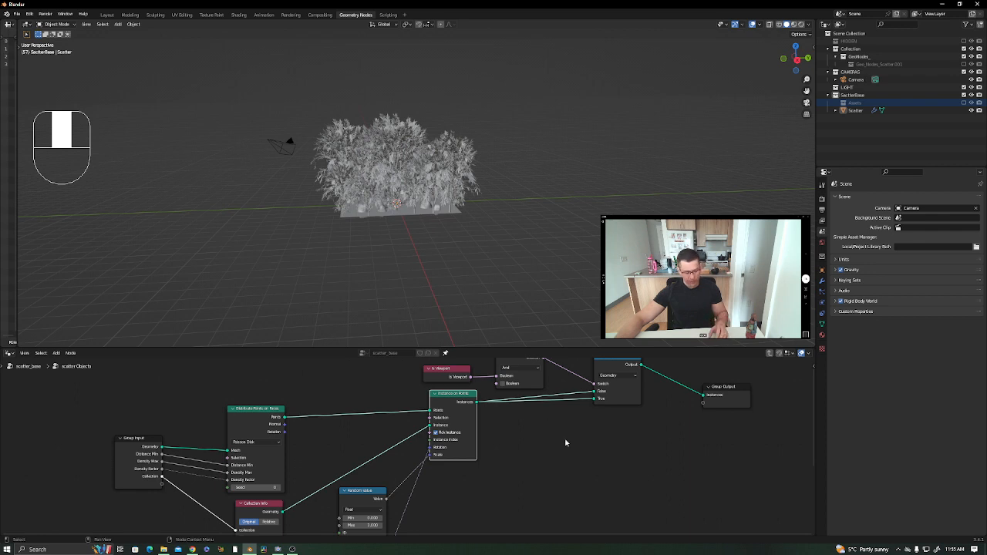
Insert a Convex Hull node on the link to the Switch's True input and enable the And node's second Boolean.
key("shift+a")
mouse_move(563, 413)
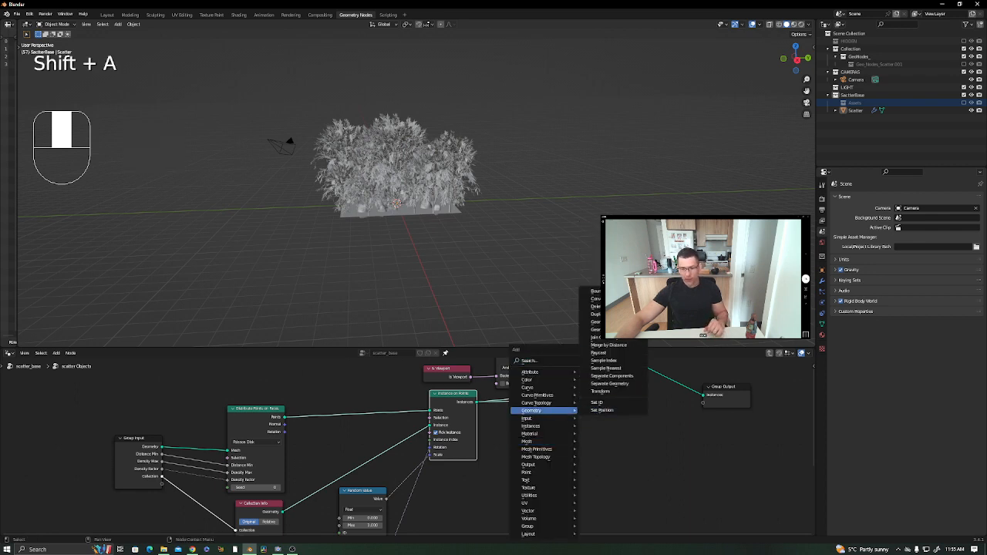
left_click(596, 298)
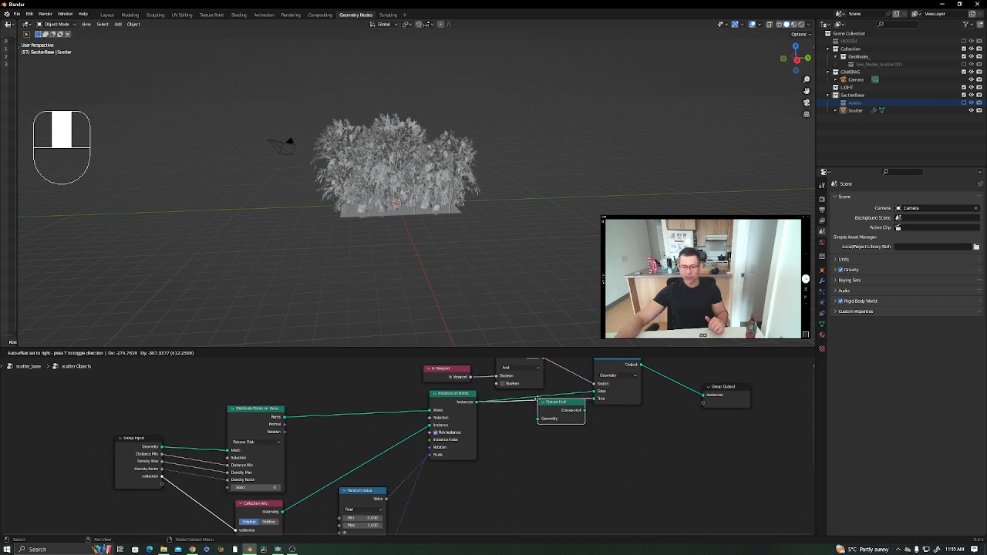
left_click(540, 401)
left_click(502, 384)
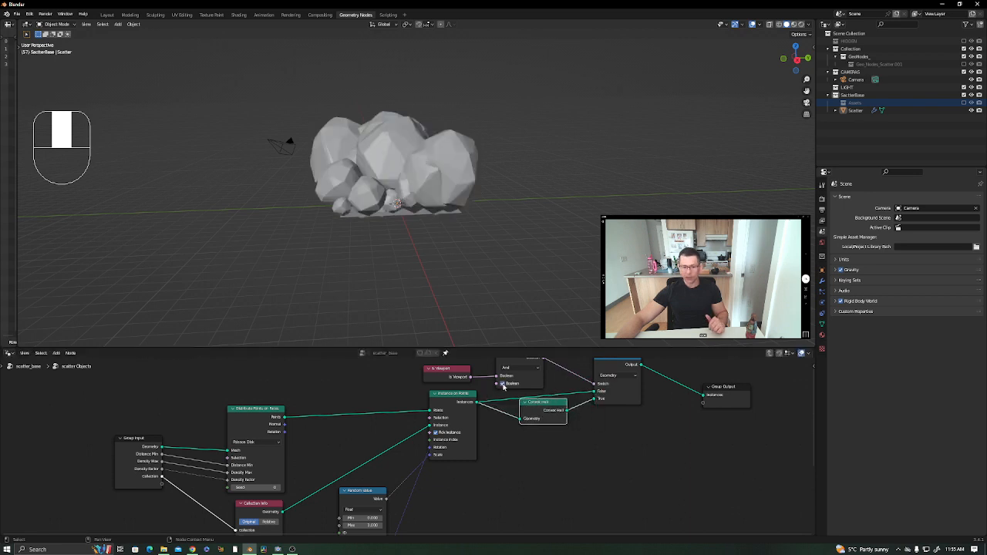
Examine the convex hull instances from several sides in the viewport and review the node wiring around Convex Hull.
middle_click_drag(389, 213, 331, 214)
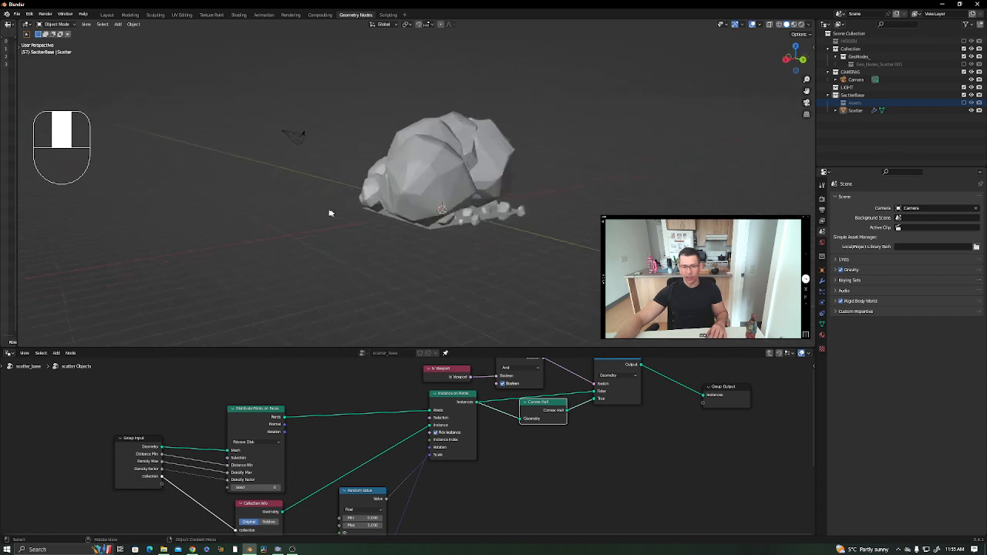
scroll(484, 228, "up", 3)
middle_click_drag(500, 226, 374, 219)
scroll(530, 213, "down", 4)
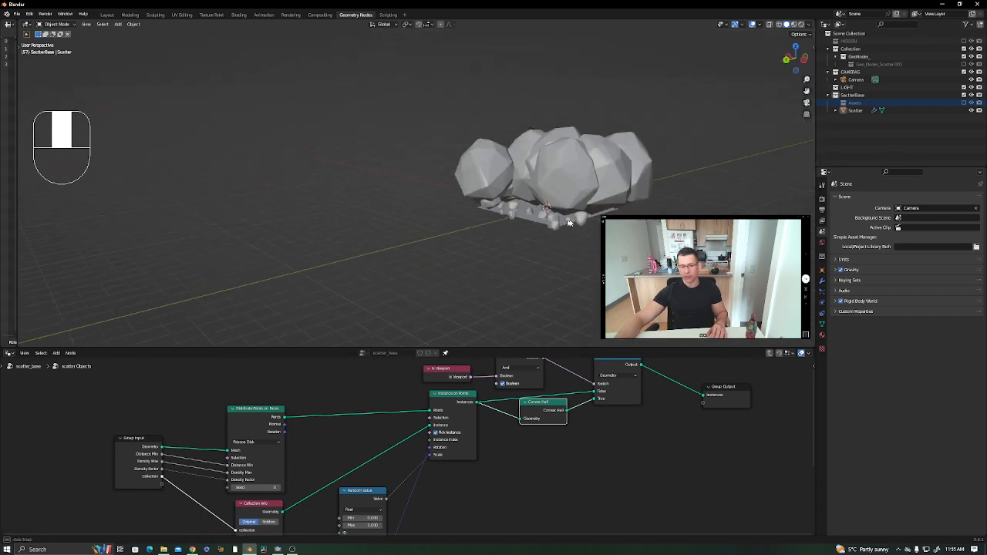
middle_click_drag(566, 222, 718, 230)
middle_click_drag(606, 253, 590, 225, "shift")
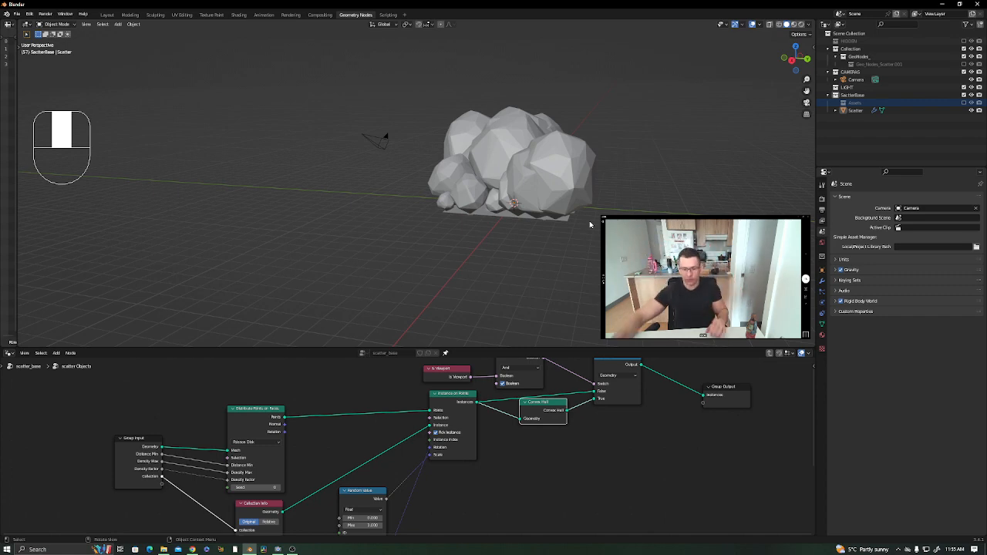
middle_click_drag(589, 410, 524, 455)
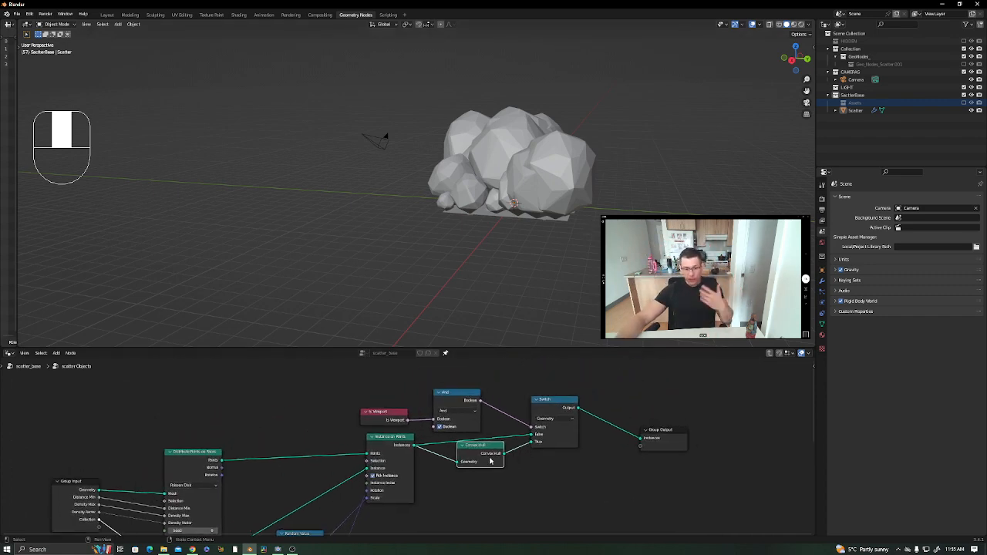
middle_click_drag(442, 491, 485, 434)
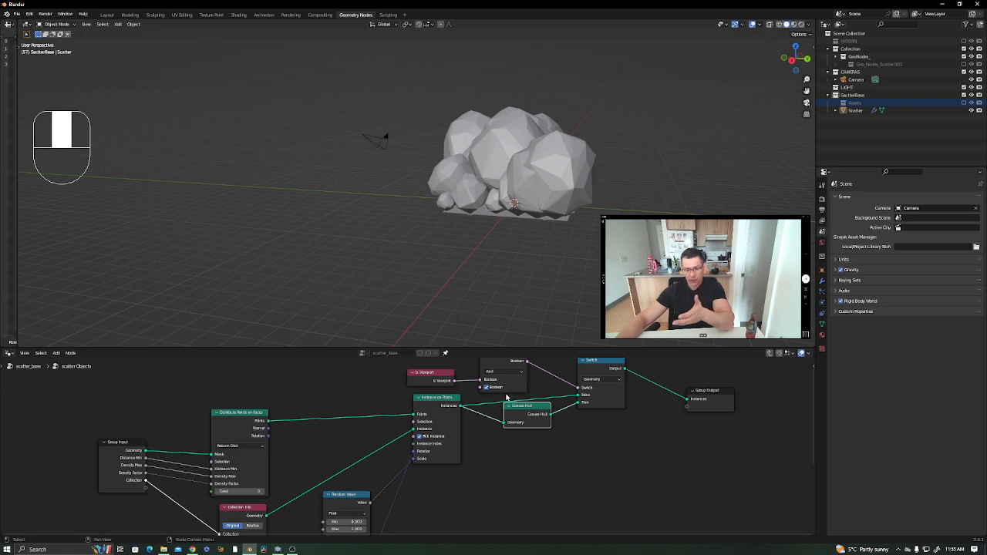
middle_click_drag(467, 439, 481, 415)
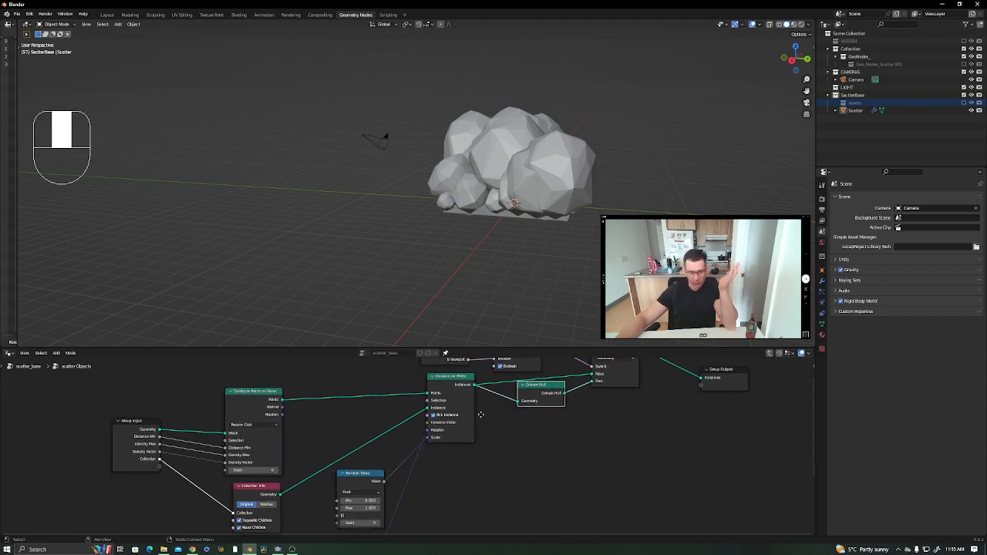
Space the Switch and Group Output nodes further from Convex Hull and insert a Mesh to Curve node between Convex Hull and the Switch's True input.
left_click_drag(283, 401, 599, 383)
middle_click_drag(615, 384, 464, 428)
left_click_drag(593, 414, 687, 384)
left_click_drag(474, 390, 578, 382)
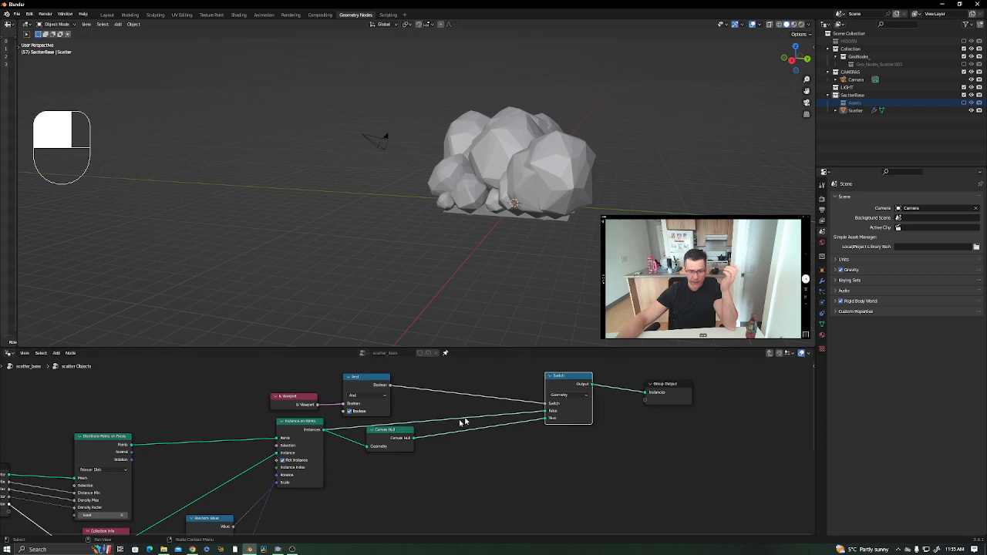
key("shift+a")
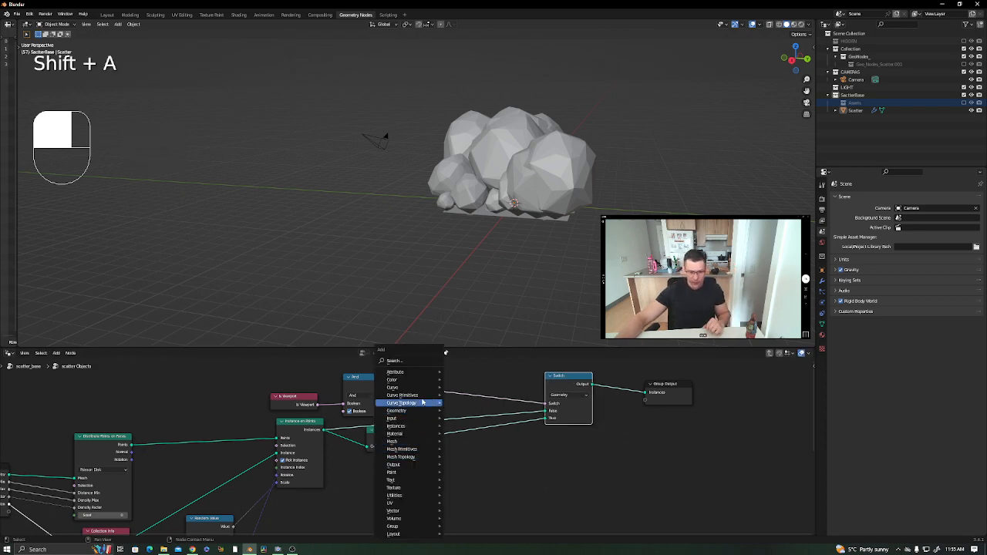
mouse_move(424, 389)
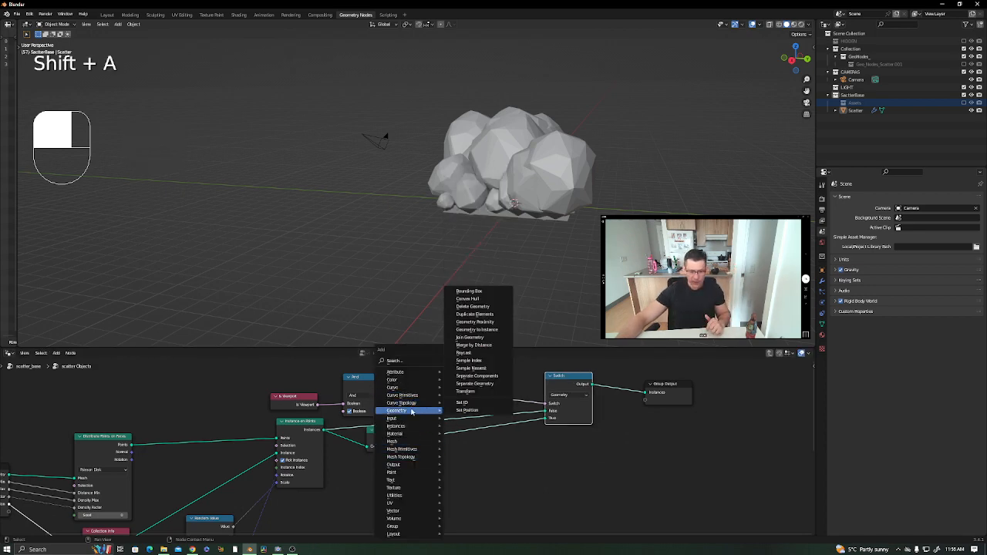
mouse_move(411, 444)
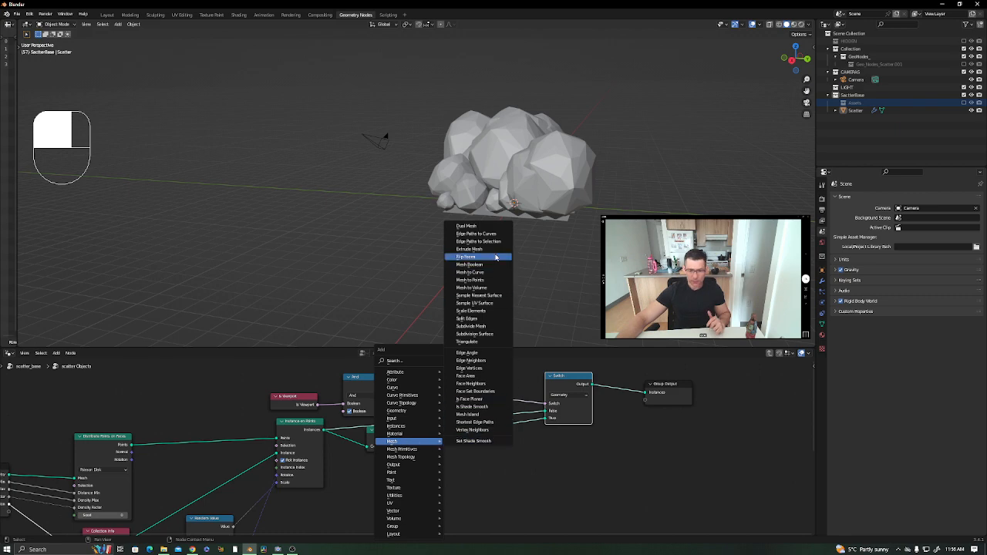
left_click(472, 272)
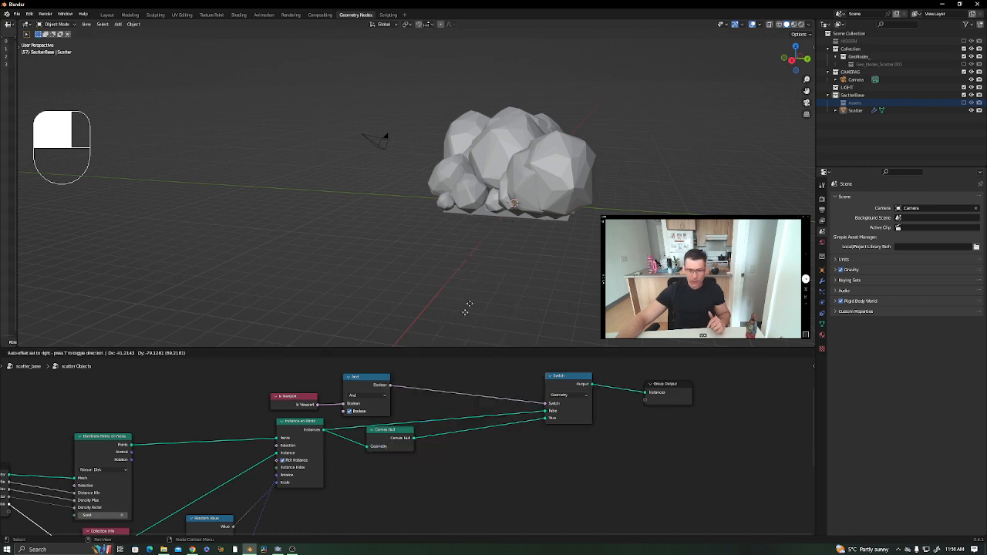
left_click(438, 432)
middle_click_drag(584, 227, 527, 270)
Insert a Bounding Box node ahead of Convex Hull, then delete Convex Hull so Bounding Box feeds directly into Mesh to Curve.
middle_click_drag(470, 477, 538, 464)
key("shift+a")
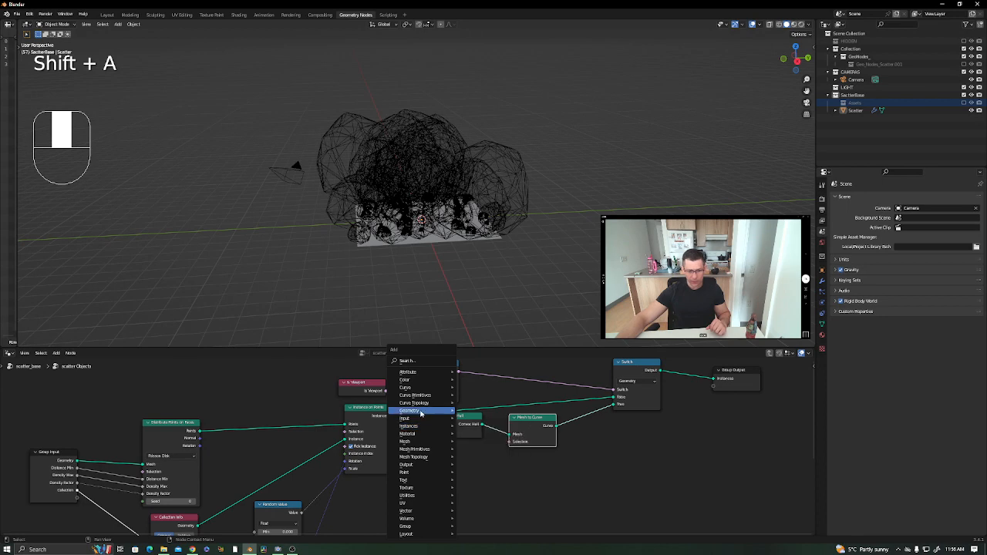
mouse_move(421, 412)
left_click(481, 291)
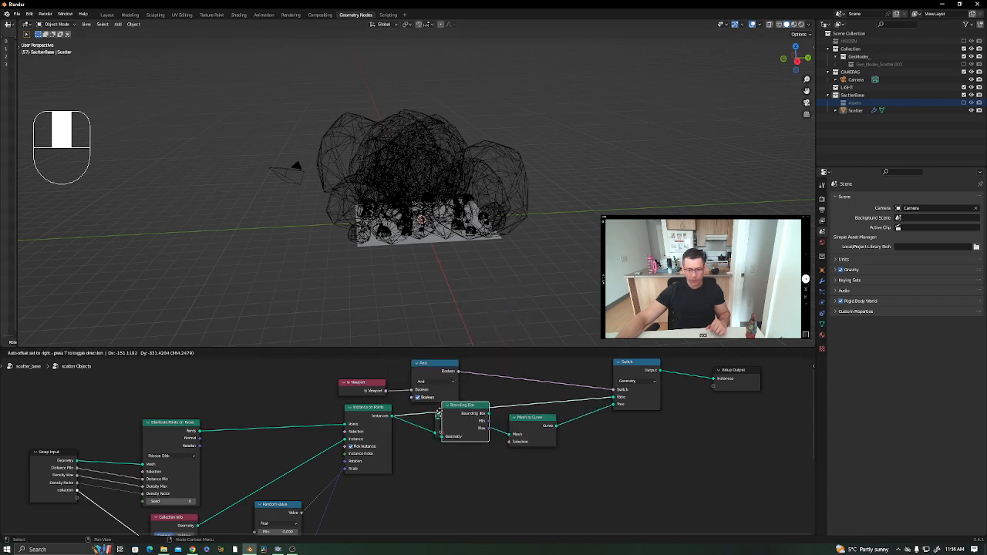
left_click(476, 443)
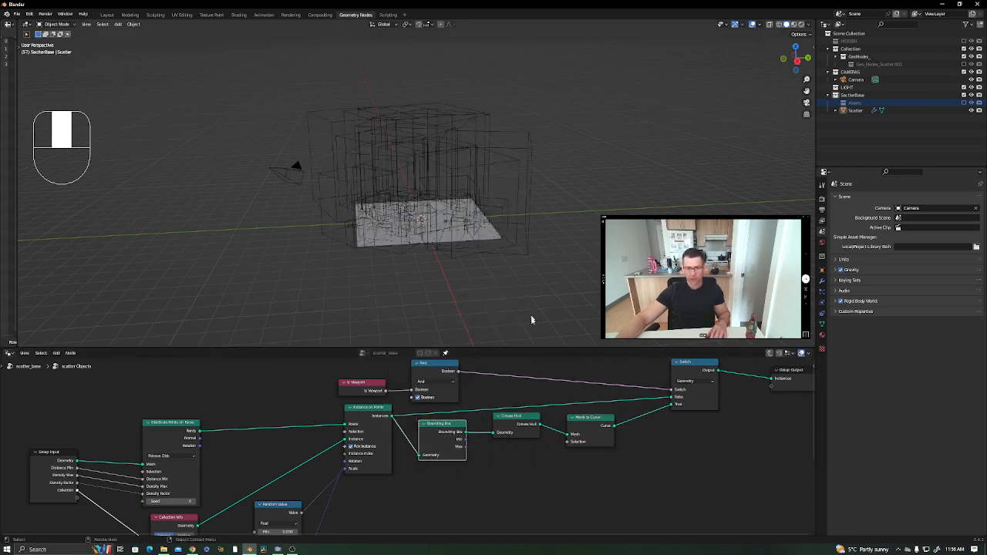
left_click_drag(468, 434, 535, 425)
key("Delete")
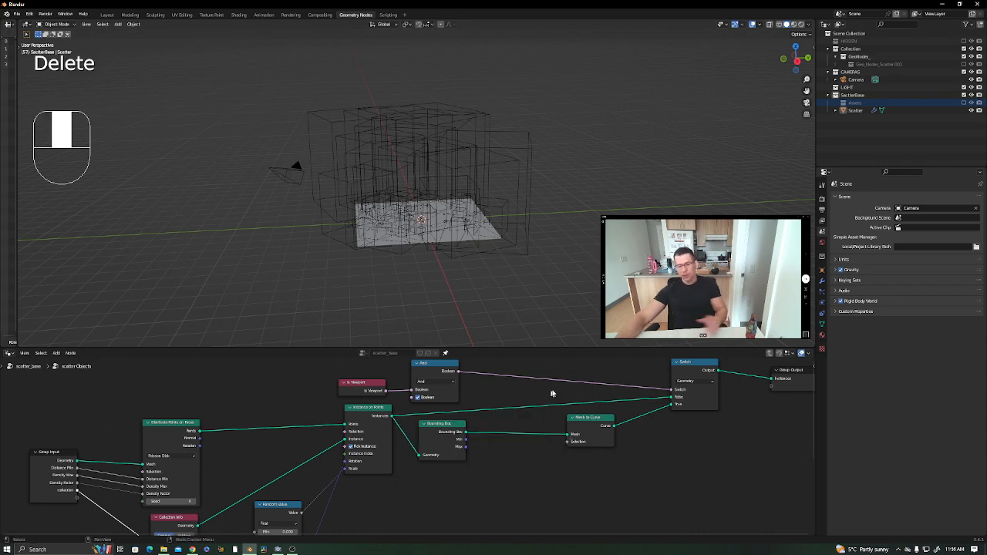
Inspect the wireframe bounding box preview from another angle and toggle the And node's second Boolean off and on.
middle_click_drag(555, 409, 525, 423)
middle_click_drag(419, 274, 463, 259)
mouse_move(432, 229)
middle_mouse_down("shift")
mouse_move(381, 245)
mouse_move(417, 231)
middle_mouse_up("shift")
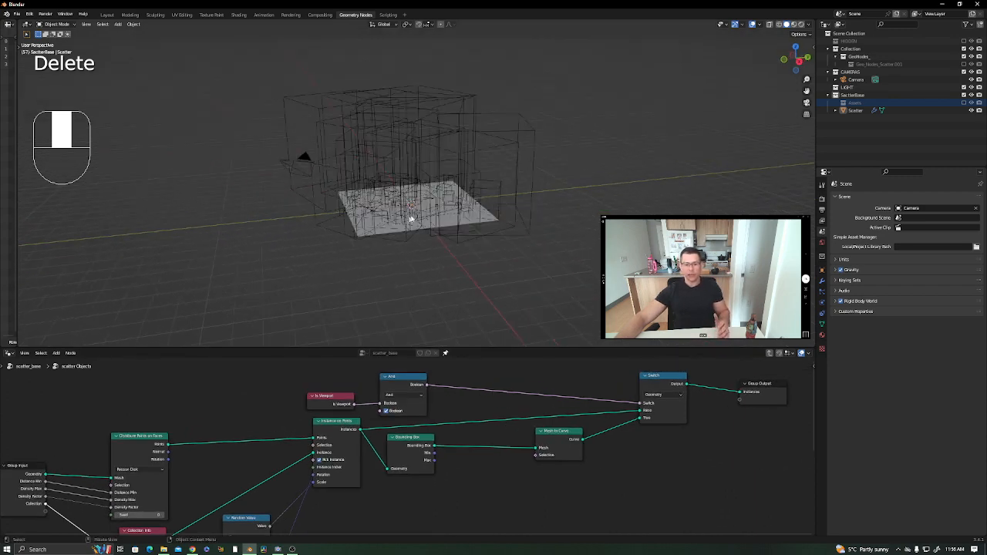
left_click(388, 411)
left_click(388, 411)
Expose the And node's second Boolean as a new input on the Group Input node.
middle_click_drag(389, 412, 599, 399)
scroll(591, 386, "down", 1)
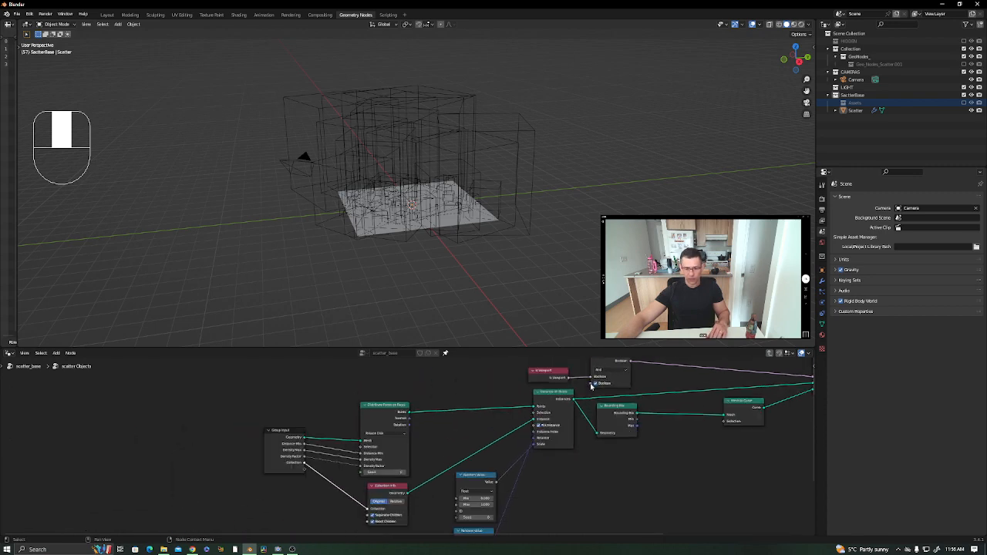
scroll(591, 386, "down", 1)
left_click_drag(594, 385, 367, 456)
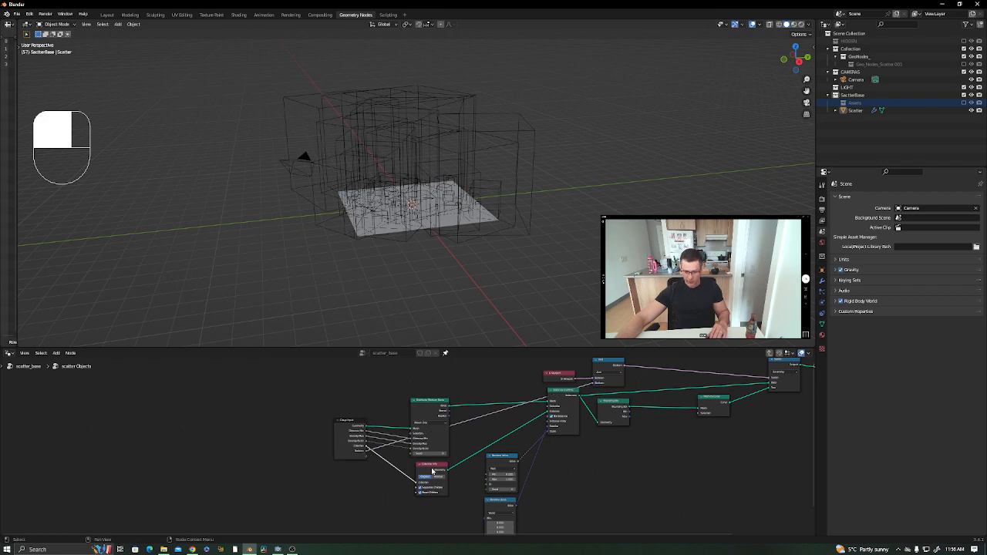
Move the Is Viewport and And nodes together to the free area below Instance on Points and Bounding Box.
middle_click_drag(652, 426, 479, 436)
left_click_drag(473, 370, 358, 398)
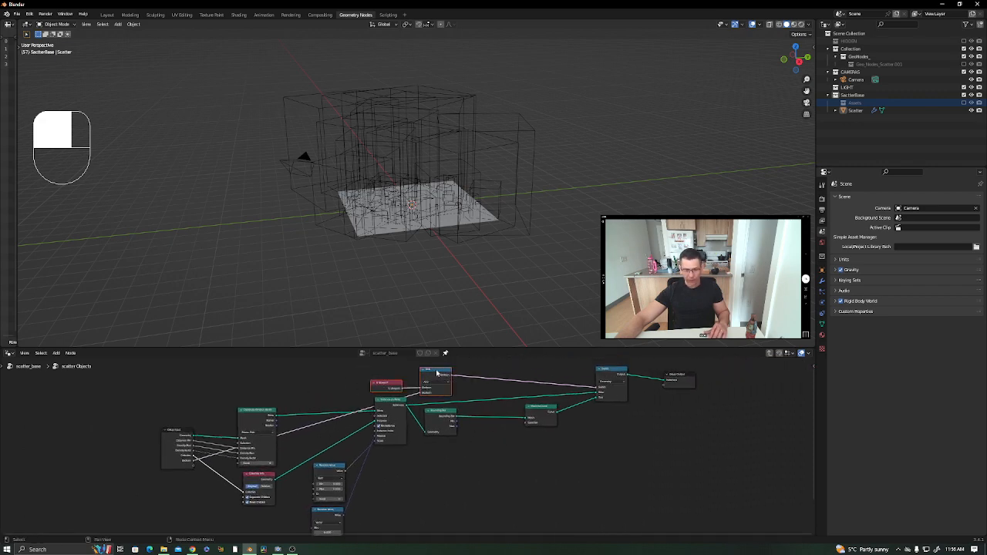
left_click_drag(435, 371, 444, 455)
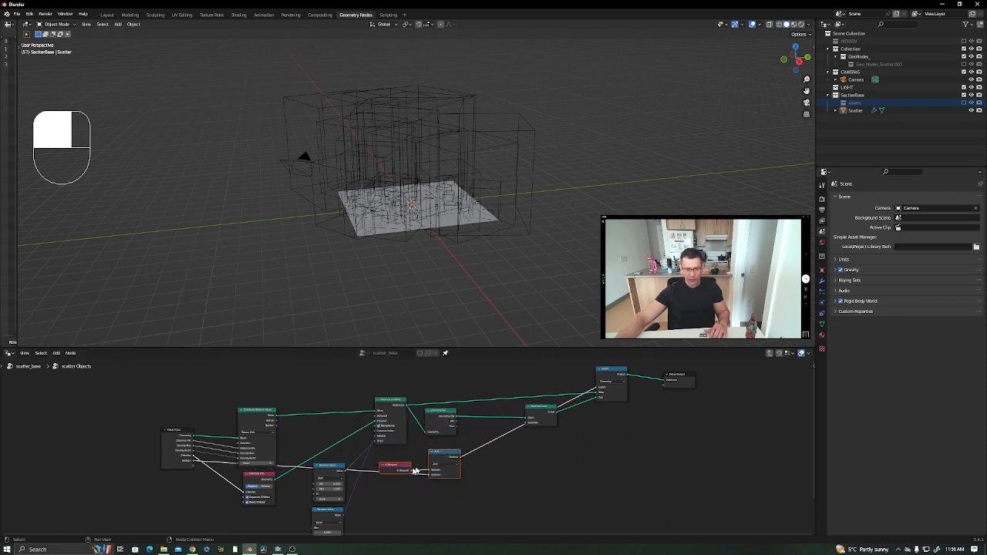
Tidy the node layout by placing the vector Random Value above and grouping Distribute Points, Collection Info and the float Random Value near Instance on Points.
left_click_drag(319, 515, 324, 392)
middle_click_drag(318, 468, 436, 417)
left_click_drag(380, 472, 429, 422)
mouse_move(357, 393)
left_mouse_down()
mouse_move(363, 362)
mouse_move(362, 396)
left_mouse_up()
middle_click_drag(446, 403, 439, 369)
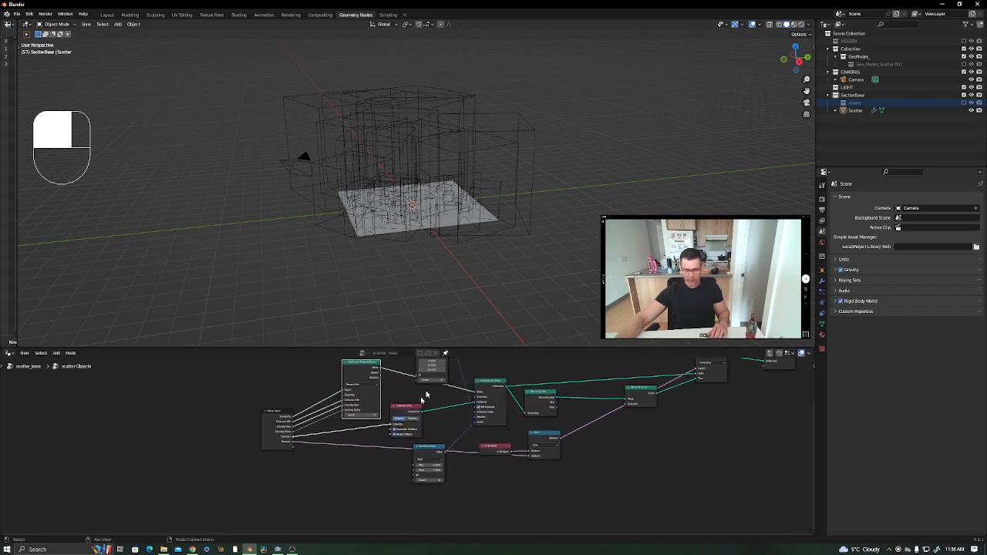
left_click_drag(428, 449, 412, 396)
middle_click_drag(426, 405, 381, 460)
left_click_drag(390, 381, 390, 411)
middle_click_drag(389, 456, 457, 392)
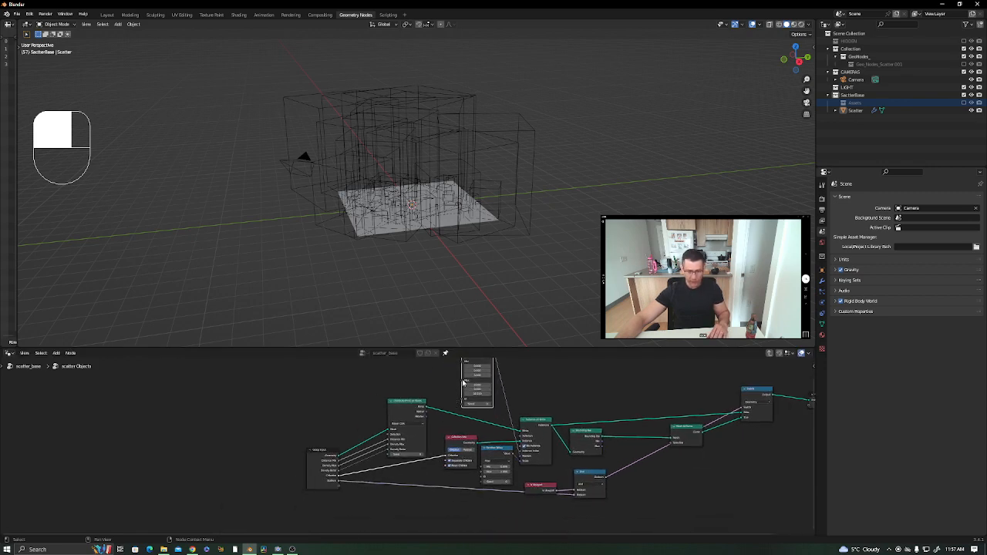
Expose the vector Random Value's Max as a new group input and nudge the Is Viewport node clear of the link.
left_click_drag(463, 382, 424, 432)
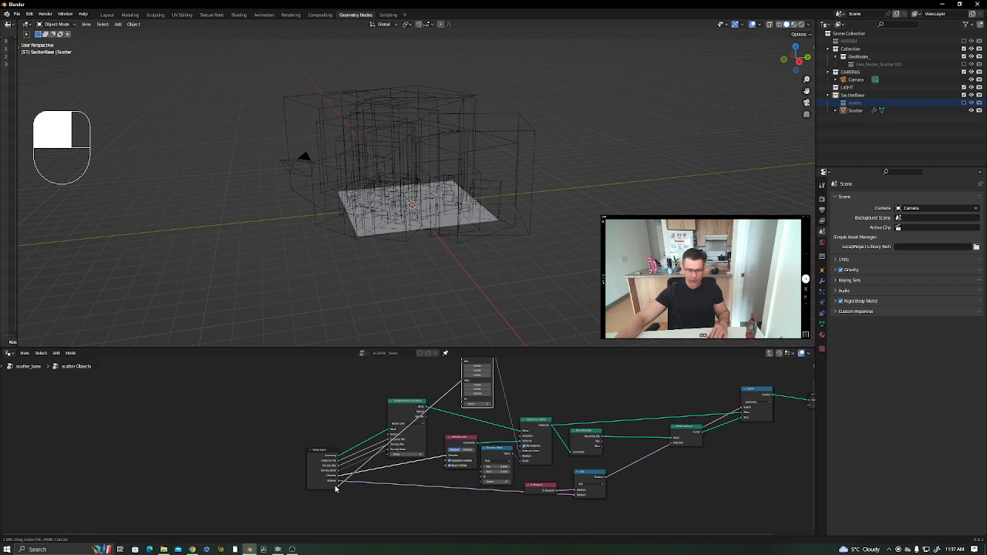
left_click_drag(336, 488, 338, 488)
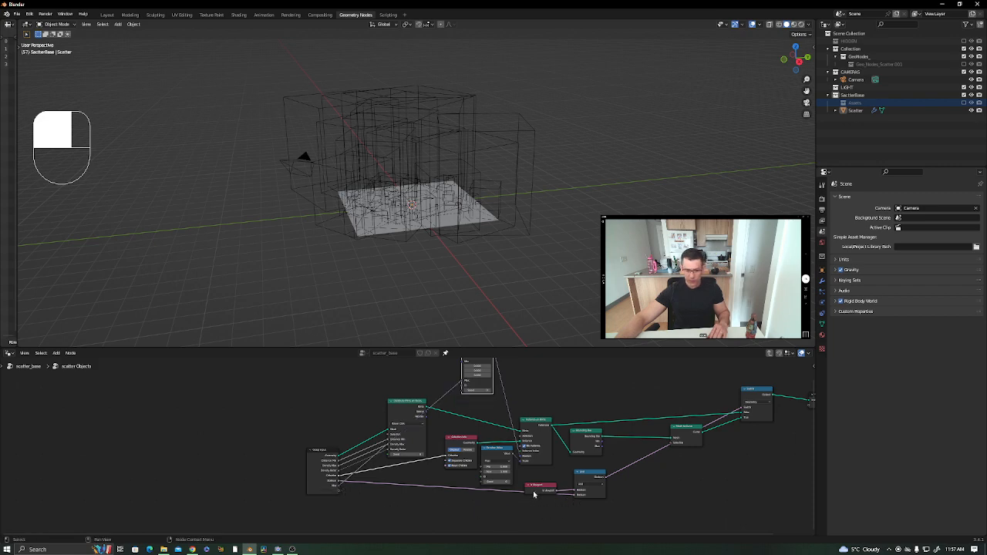
left_click_drag(534, 487, 537, 484)
Expose the float Random Value's Min and Max as two new inputs on the Group Input node.
middle_click_drag(509, 484, 580, 448)
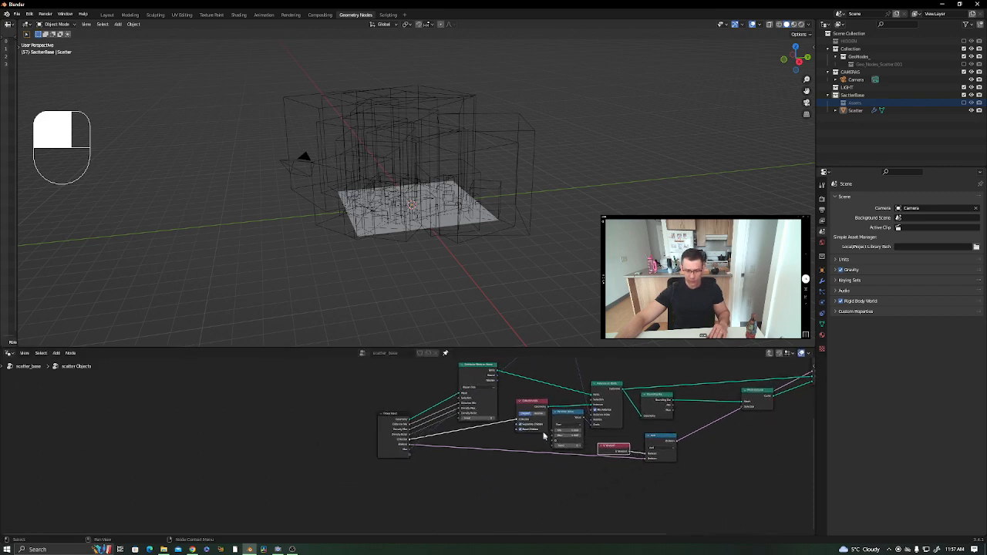
scroll(543, 436, "up", 1)
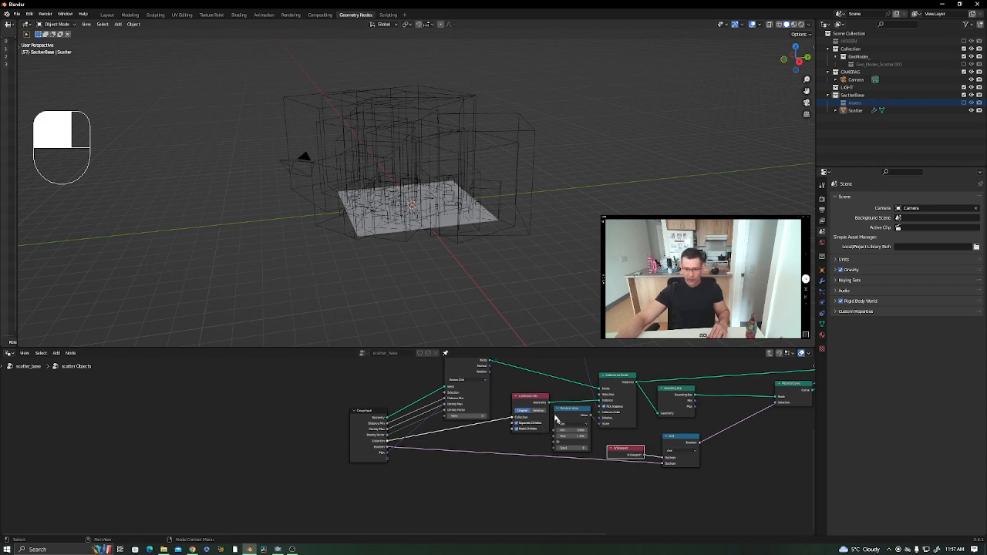
scroll(560, 426, "up", 1)
scroll(554, 435, "up", 1)
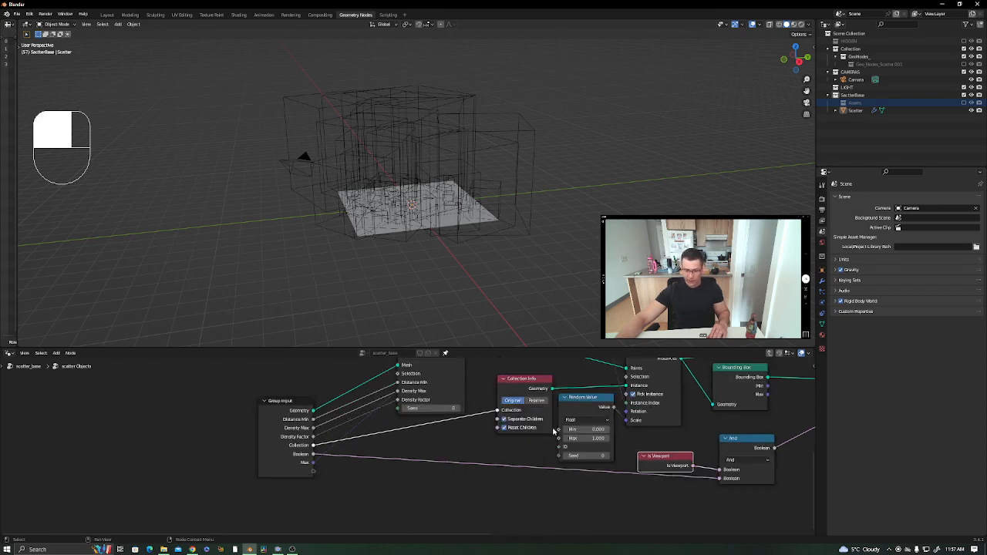
left_click_drag(559, 431, 312, 475)
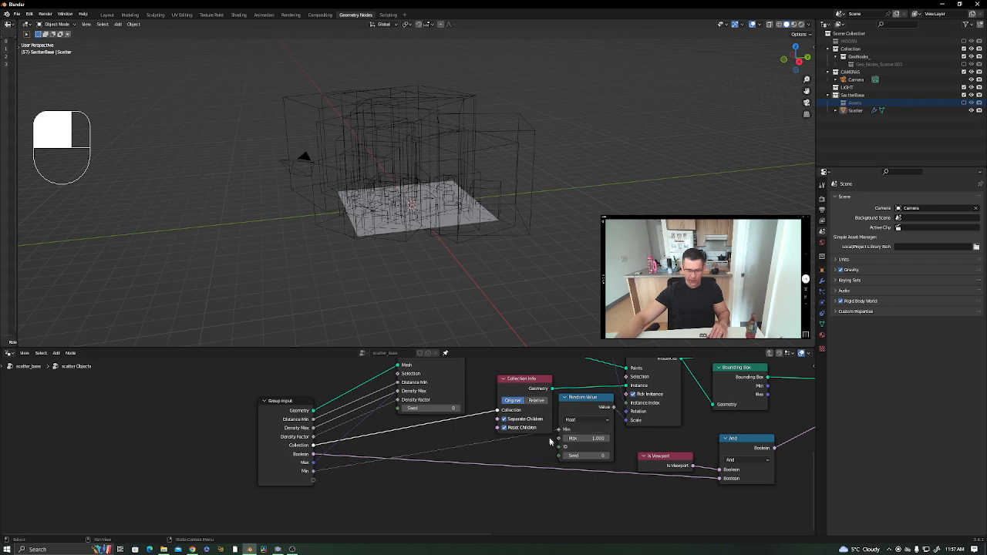
left_click_drag(558, 439, 313, 480)
Rename the group's Boolean input to Viewport_Proxy in the group interface settings.
left_click(275, 466)
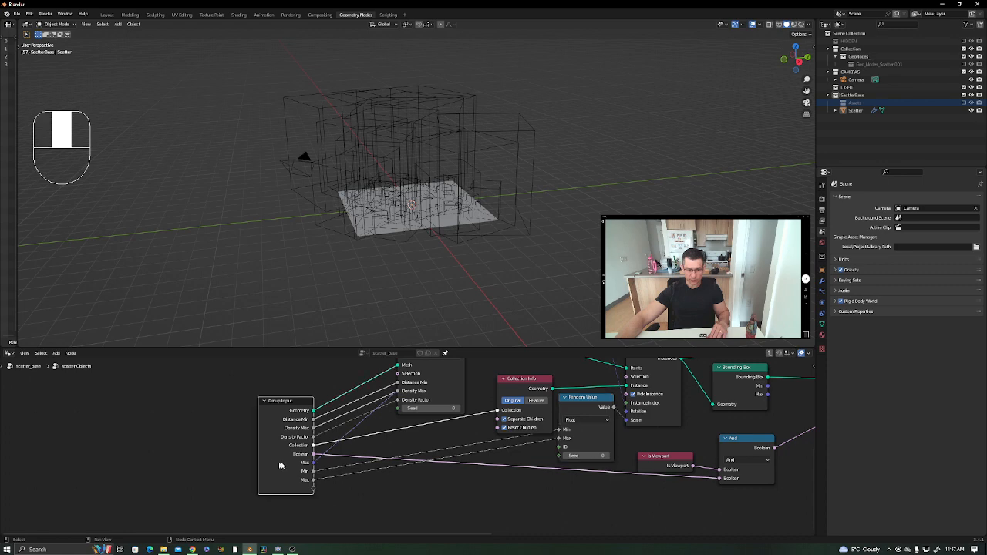
middle_click_drag(392, 469, 319, 492)
scroll(352, 479, "down", 3)
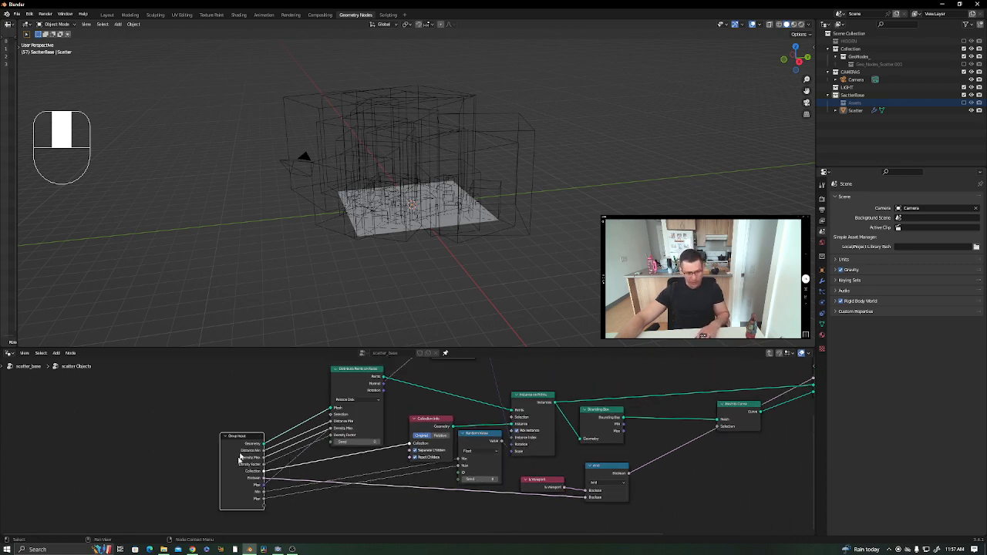
key("n")
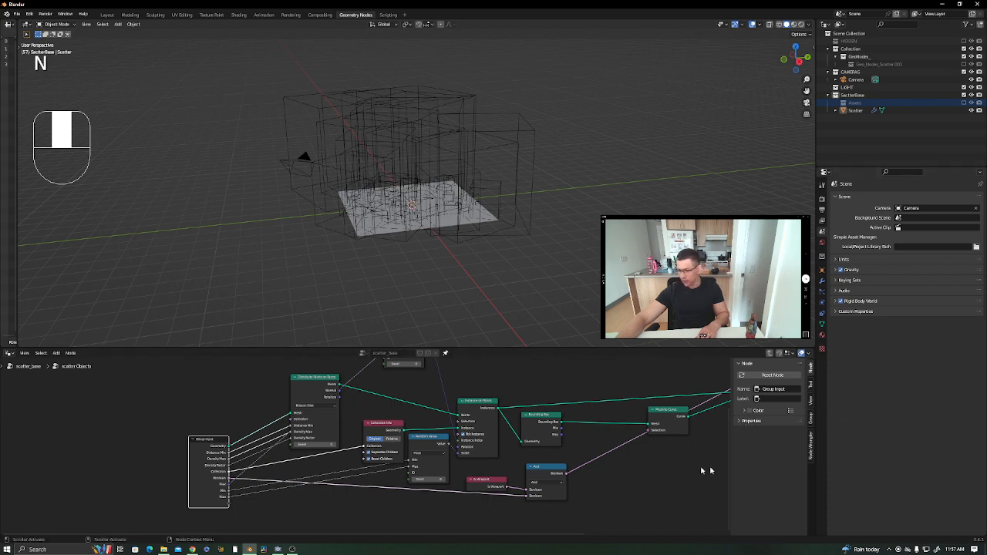
left_click(811, 418)
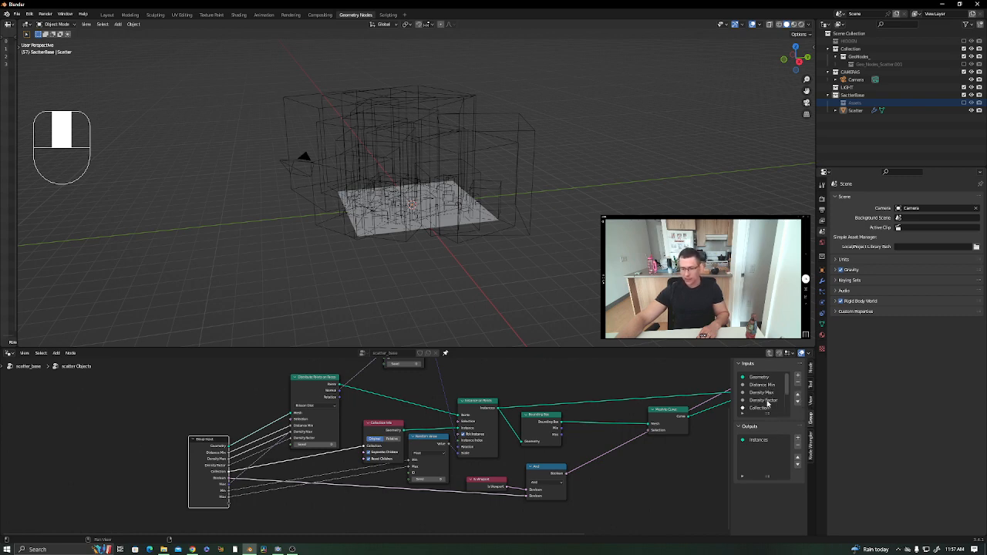
scroll(770, 401, "down", 2)
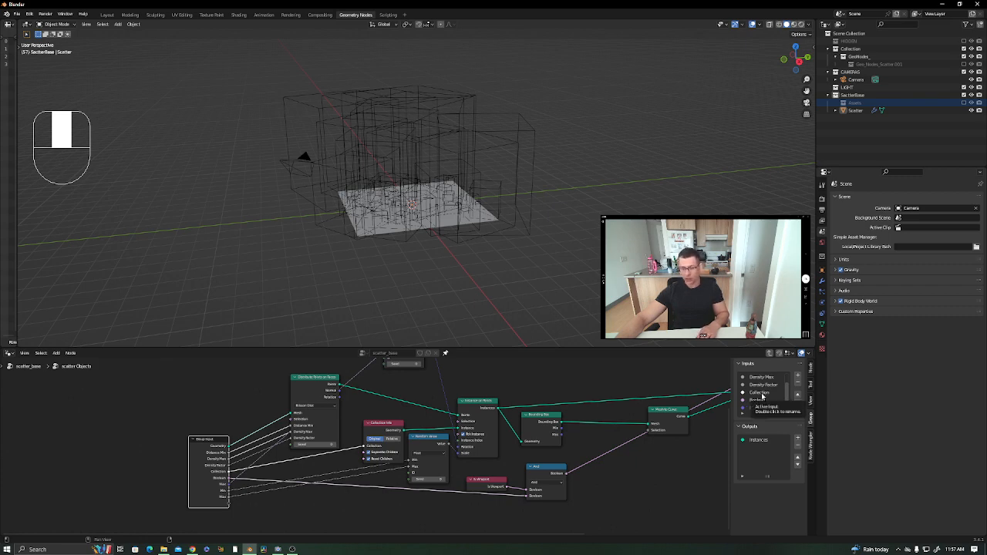
left_click(759, 400)
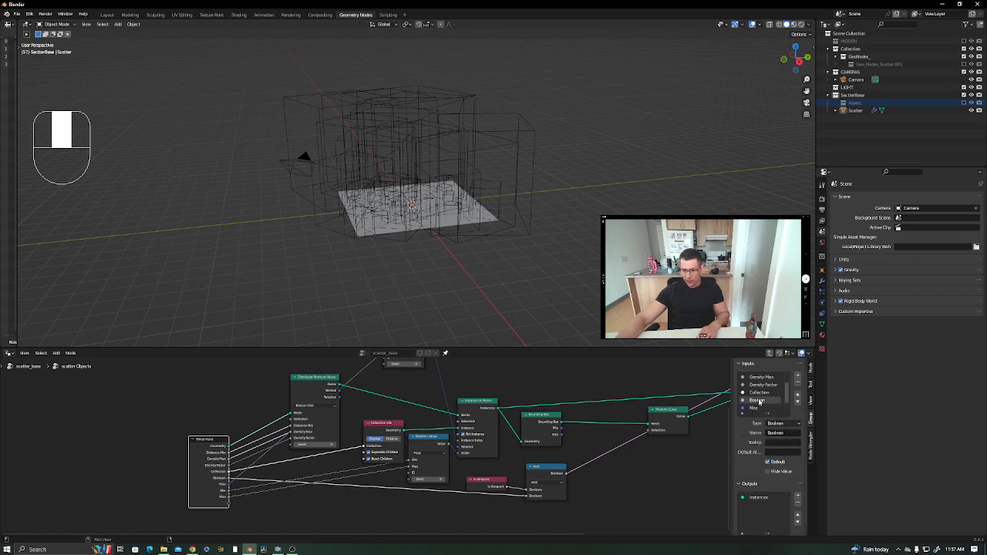
left_click(776, 435)
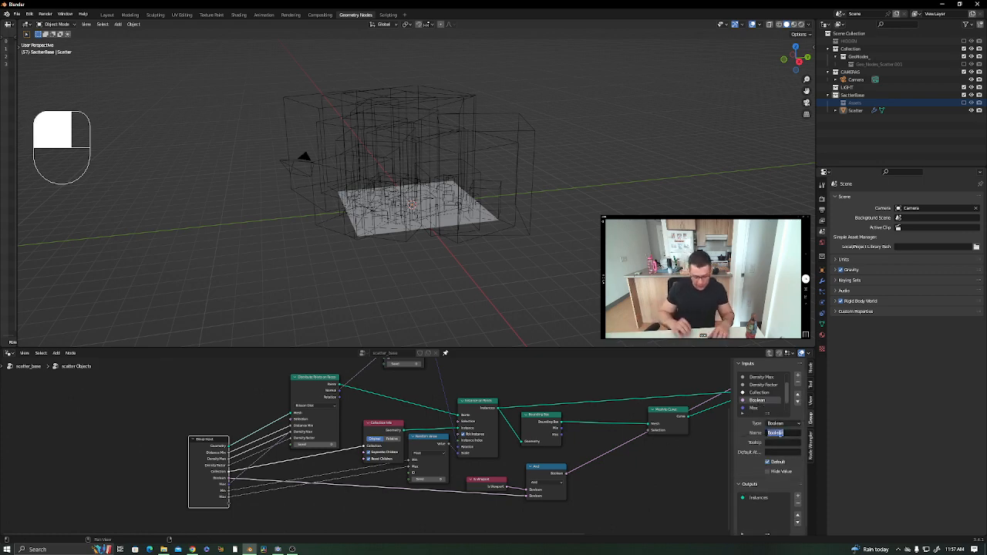
type("V")
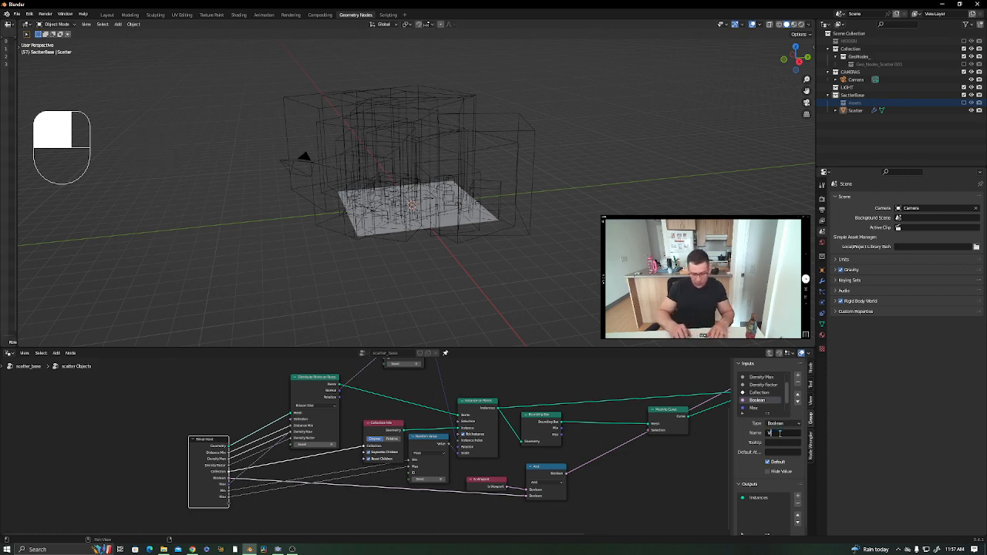
type("iewport")
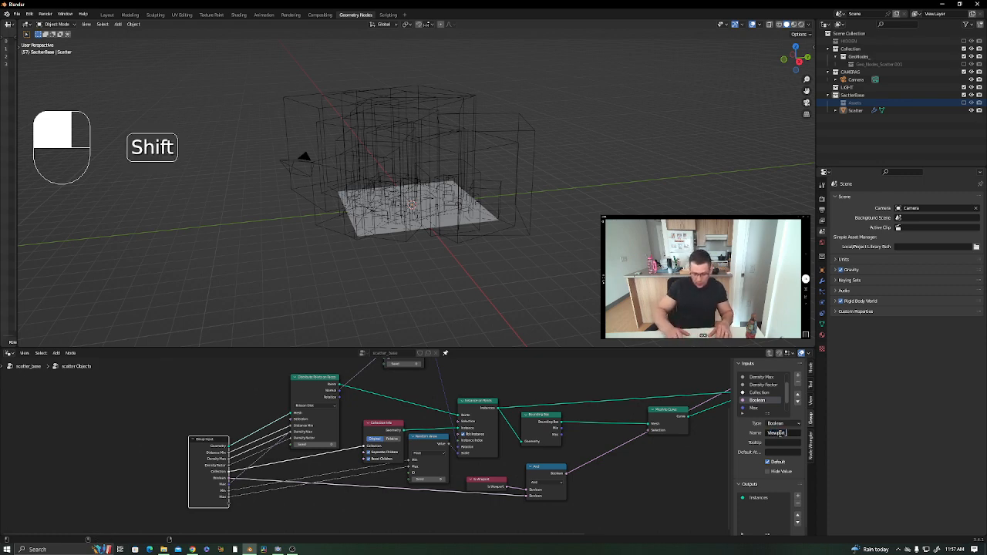
type("_Rend")
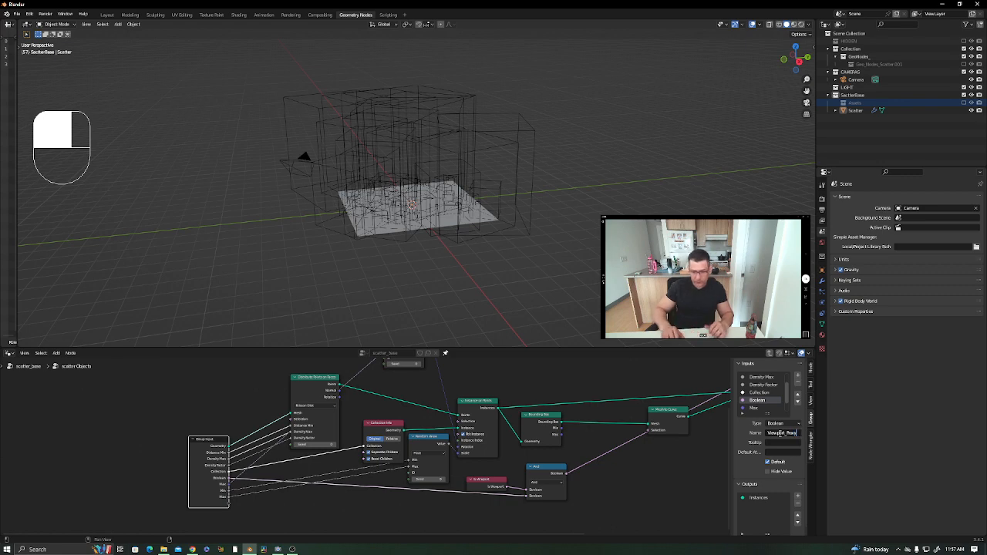
type("oxy")
key("Return")
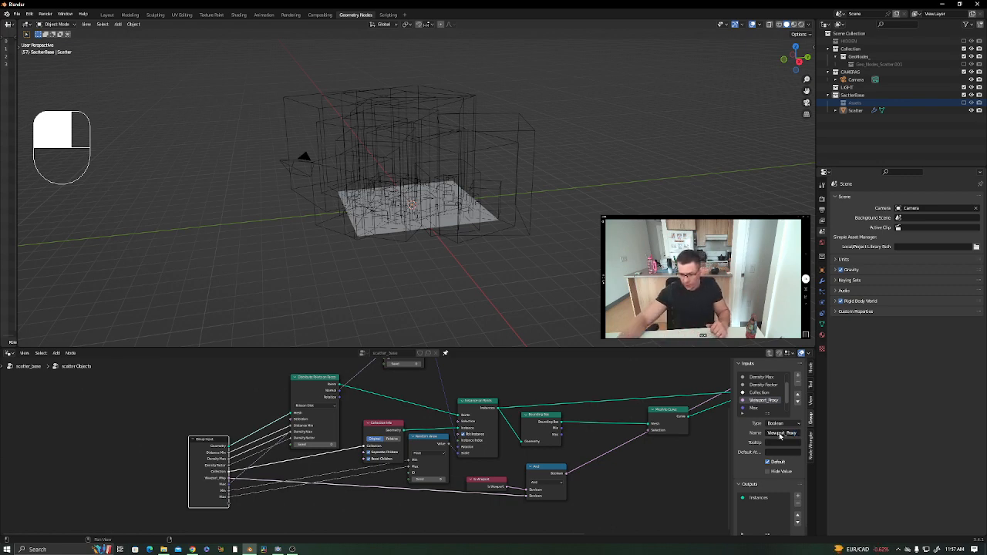
Rename the group's vector Max input to Random Z Rotation.
left_click(756, 408)
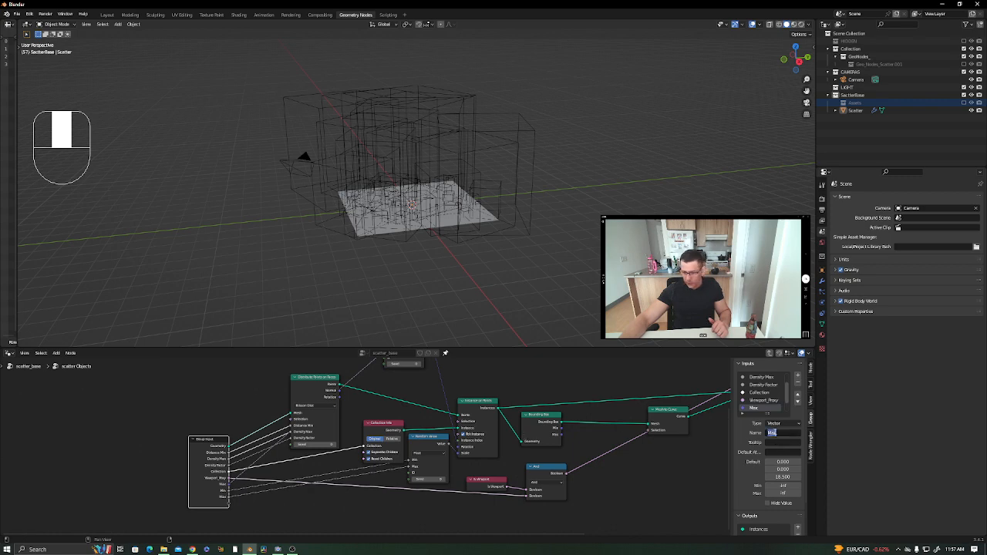
left_click(774, 433)
type("R")
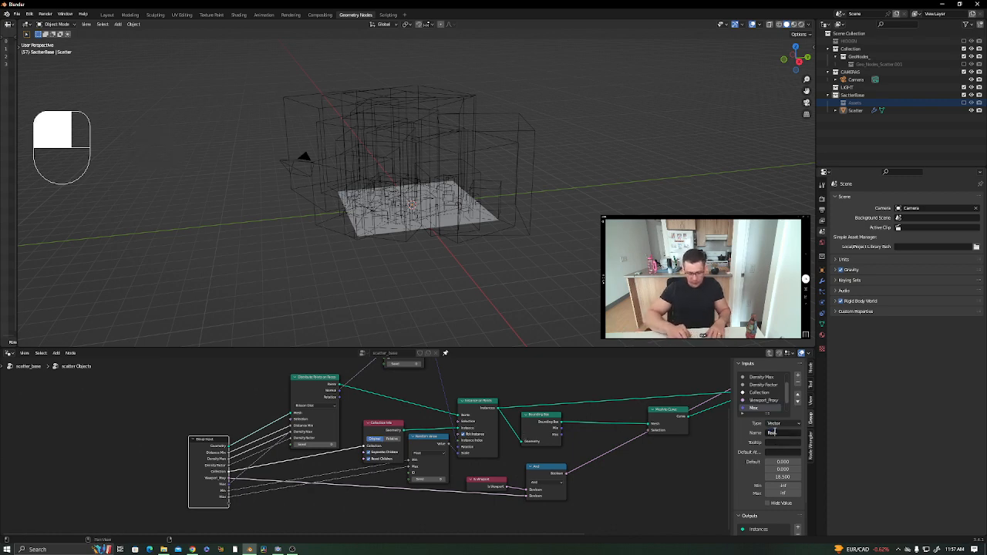
type("andom Z R")
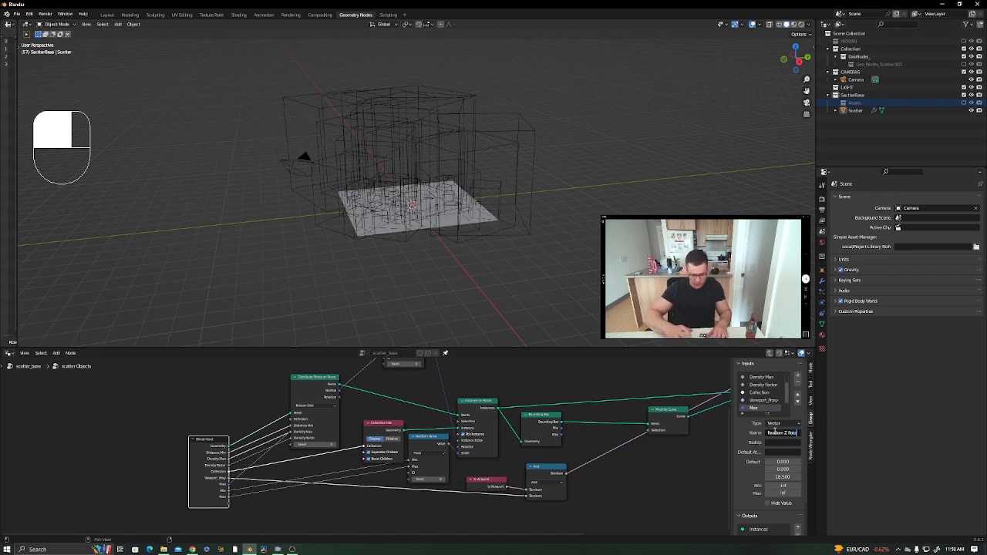
type("otation")
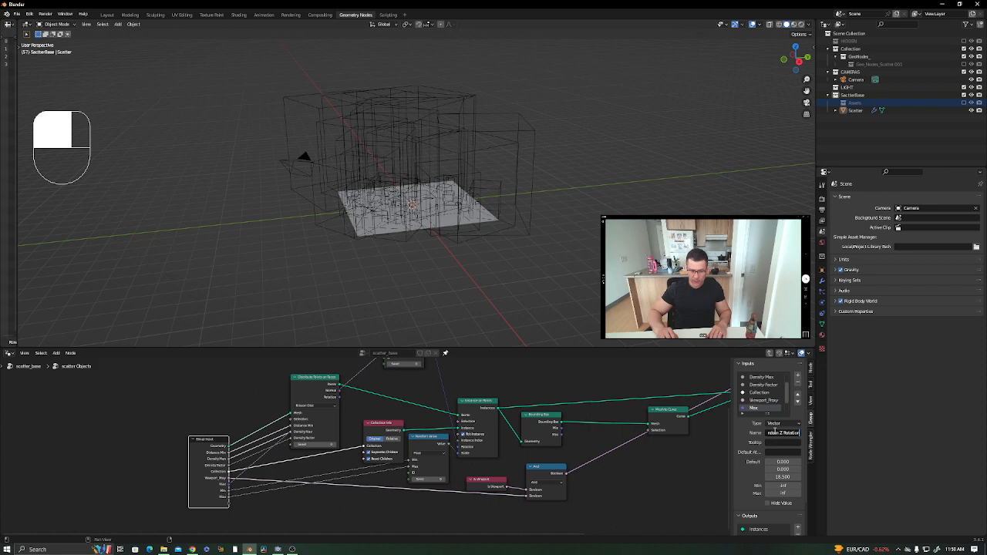
key("Return")
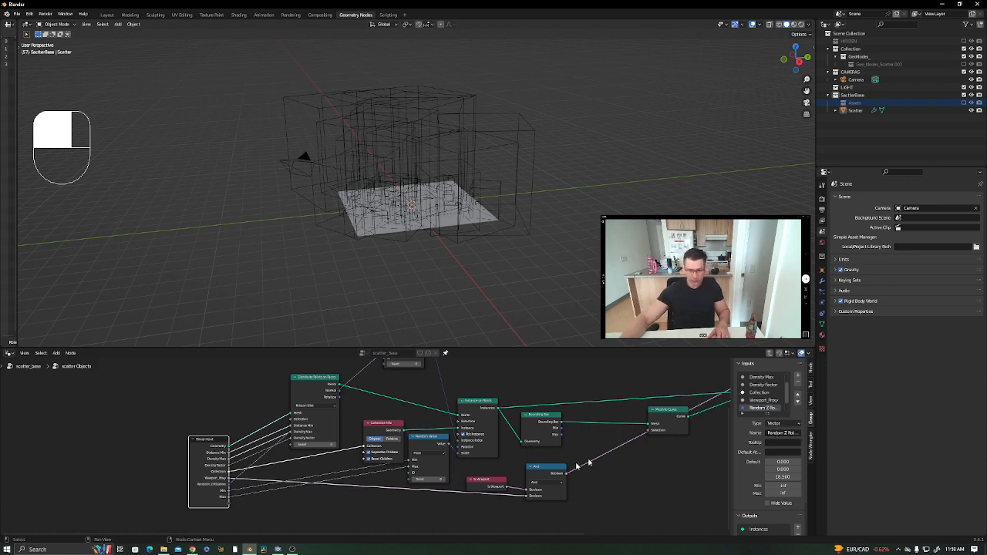
Check the renamed input on the group node, and shorten its name to Random Rotation in the group interface.
left_click(187, 454)
key("Tab")
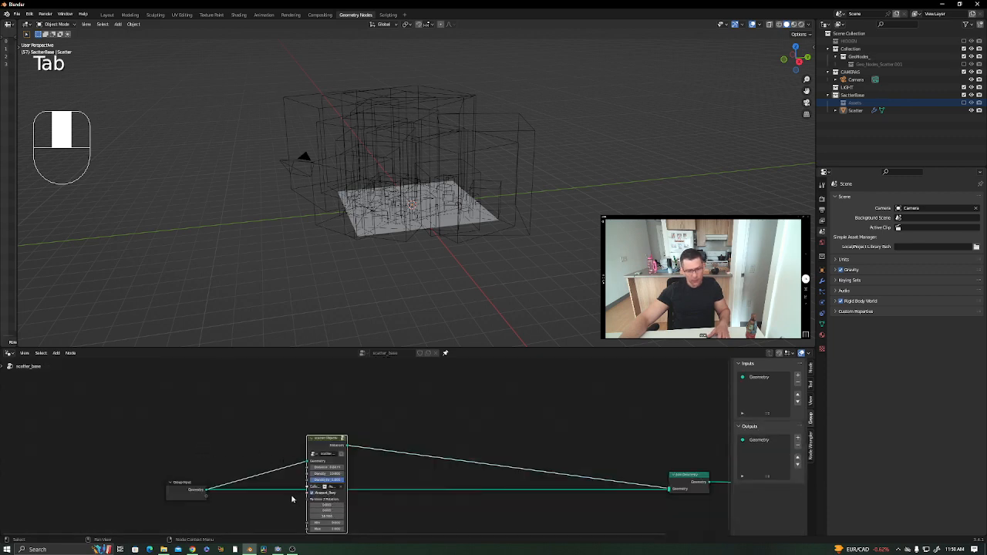
key("Tab")
left_click(784, 433)
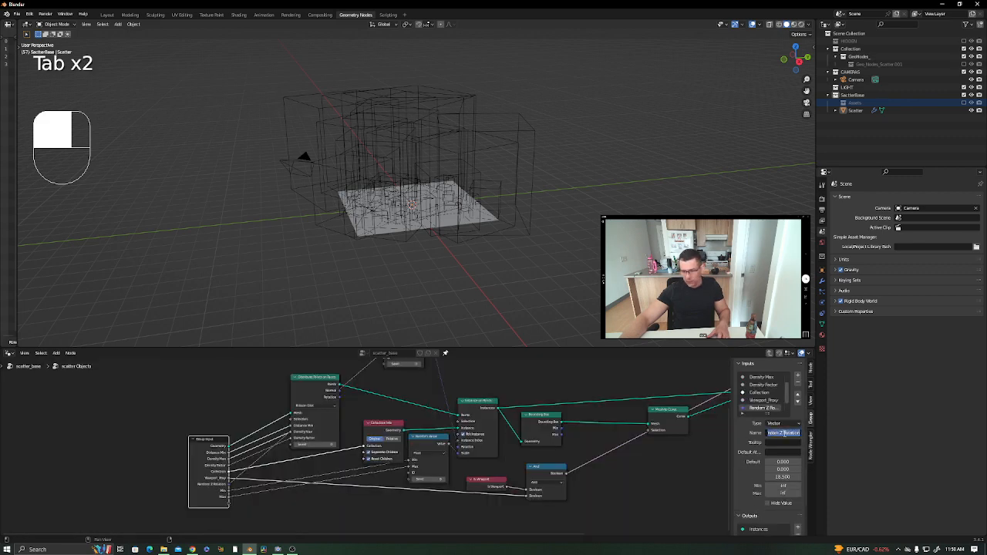
left_click(785, 434)
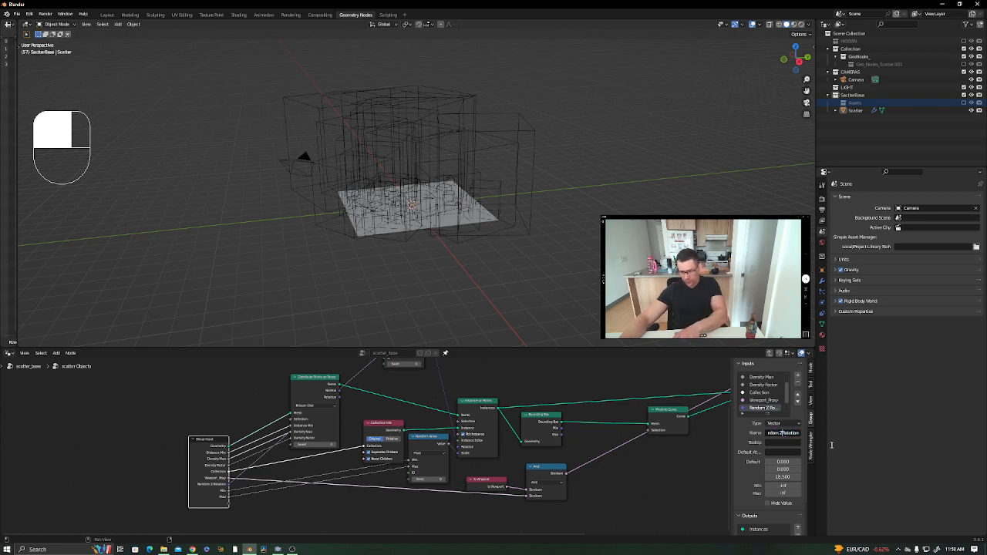
key("BackSpace")
key("BackSpace")
key("Return")
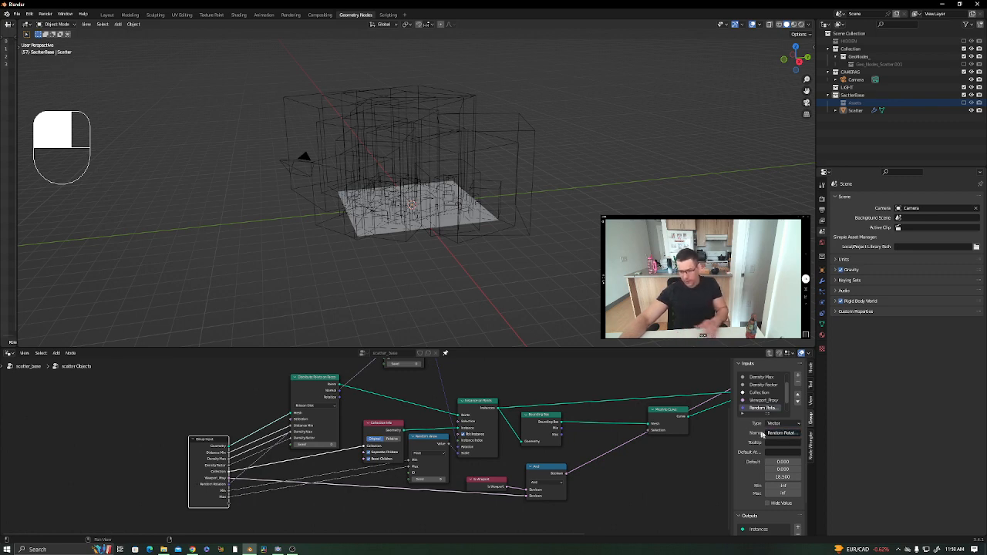
Rename the group's float Min input to Scale Min.
scroll(762, 399, "down", 2)
left_click(754, 400)
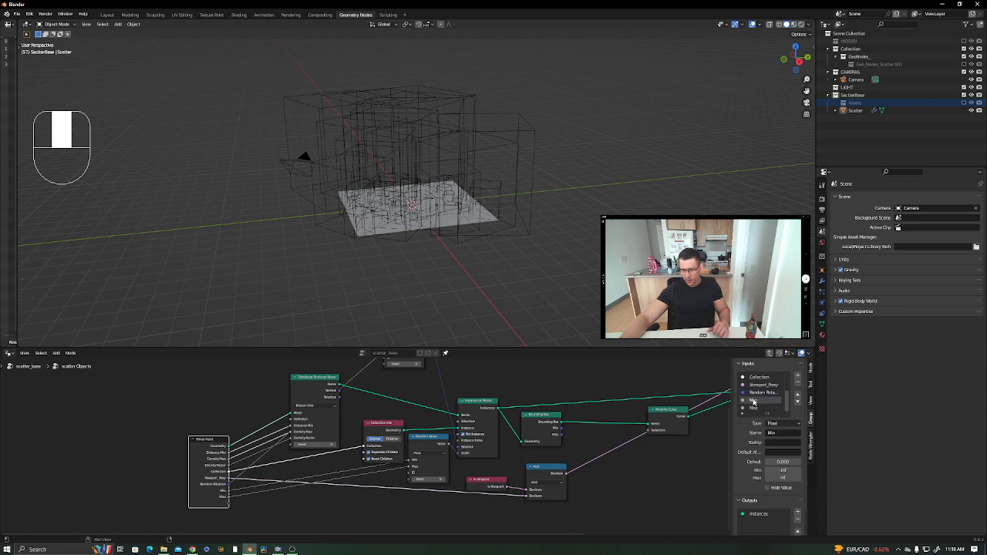
left_click(774, 434)
type("Sc")
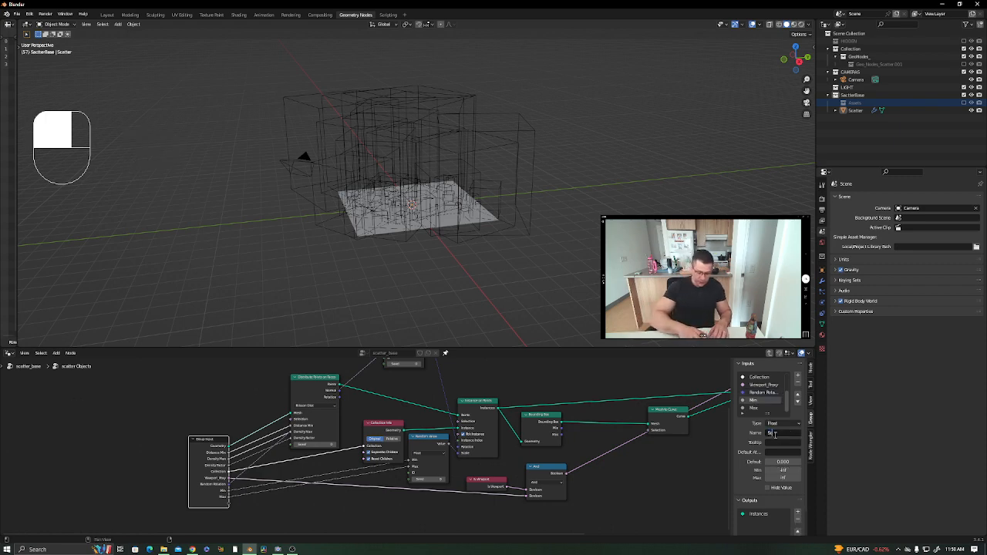
type("ale Min")
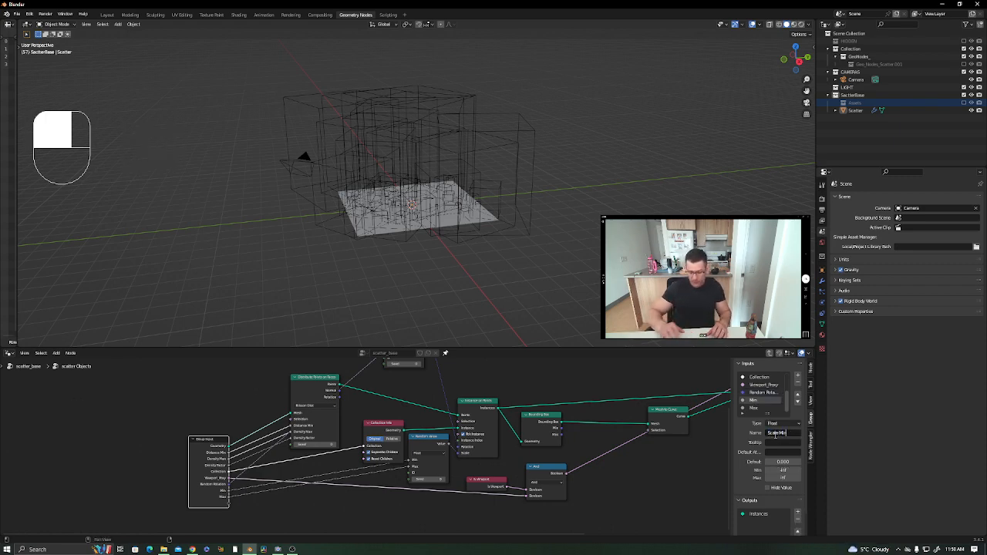
key("Return")
Rename the group's float Max input to Scale Max.
left_click(764, 409)
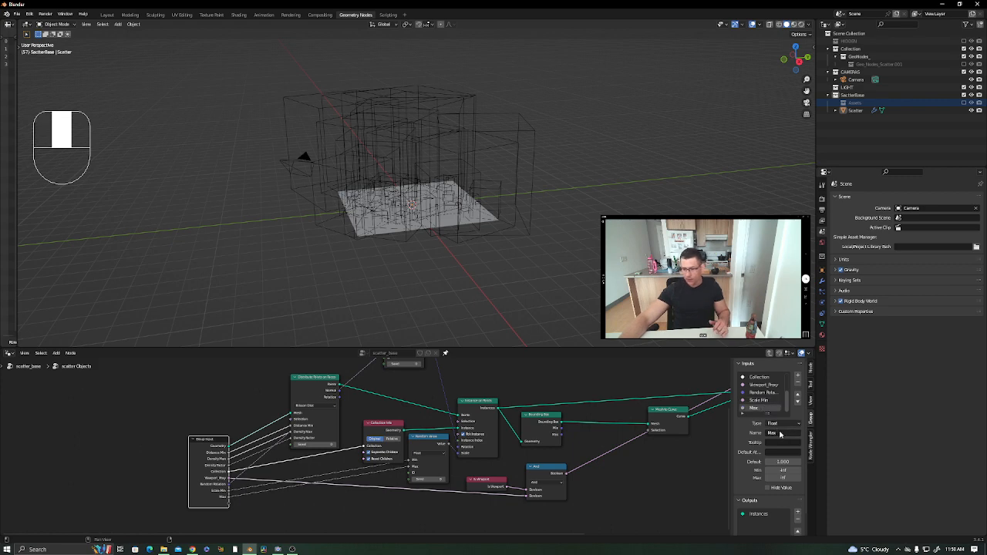
left_click(779, 432)
type("Sca")
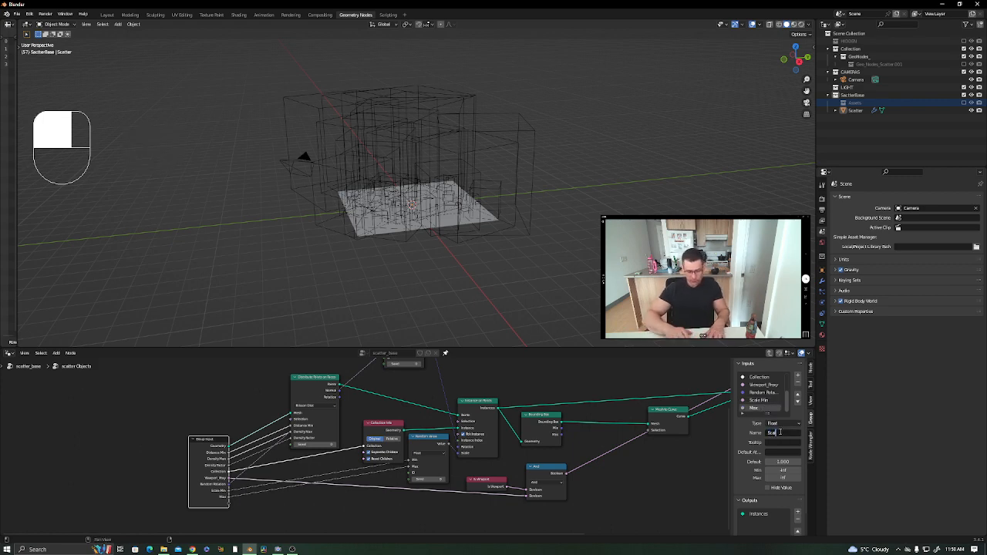
type("le Max")
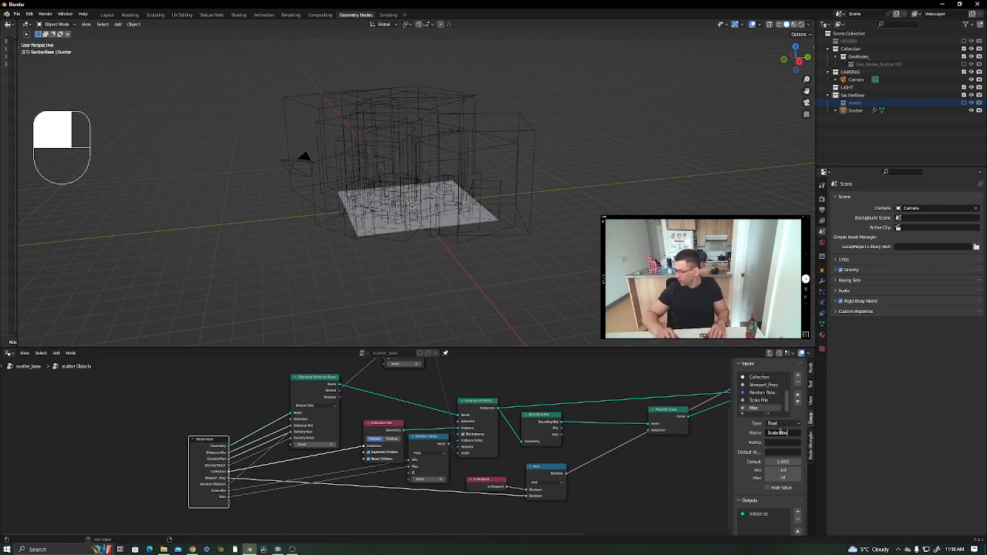
key("Return")
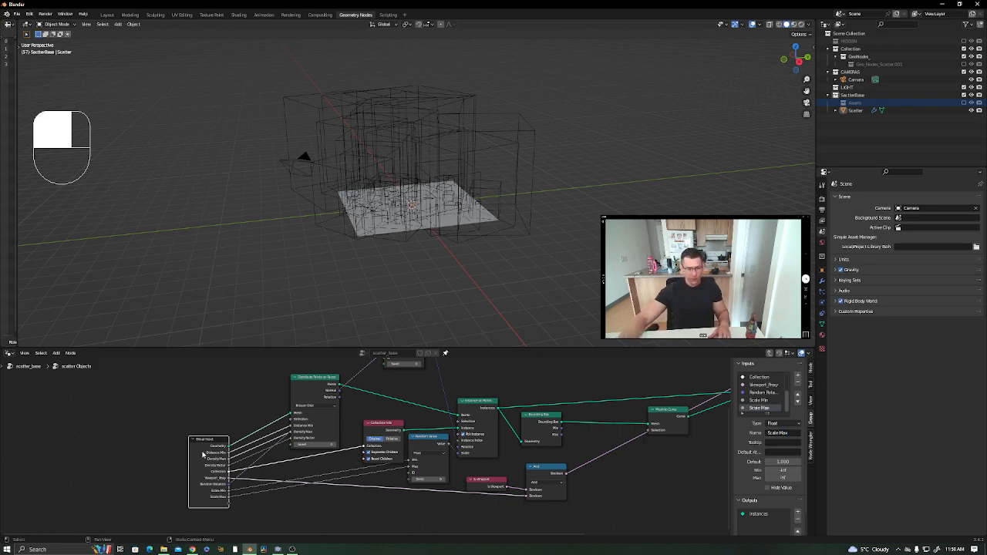
Leave the group and move the Scatter Objects node up, clear of the main geometry link.
key("Tab")
middle_click_drag(305, 489, 375, 433)
mouse_move(394, 395)
left_mouse_down()
mouse_move(405, 381)
mouse_move(390, 406)
left_mouse_up()
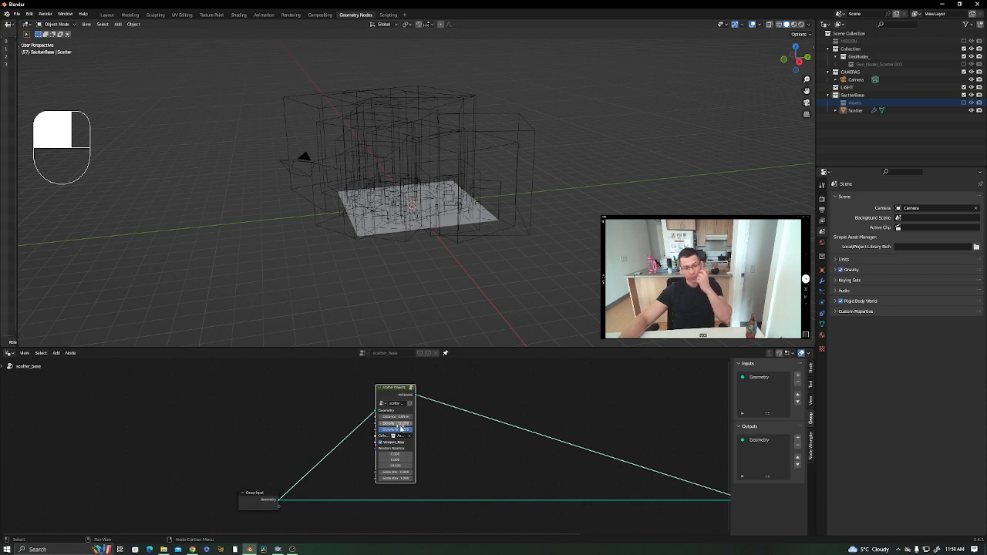
Test the Viewport_Proxy option on the Scatter Objects node by switching it off and on twice.
scroll(419, 450, "up", 1)
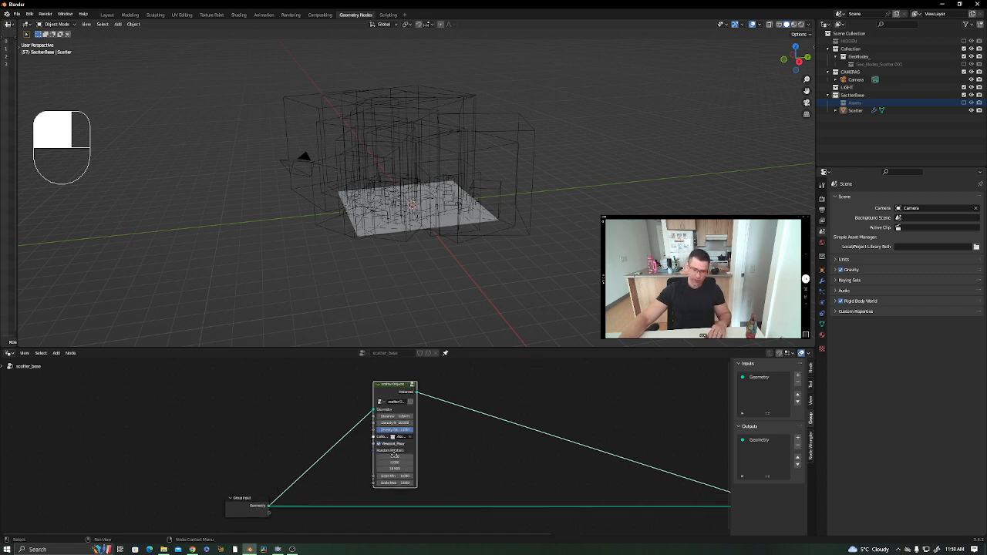
scroll(429, 438, "up", 4)
middle_click_drag(429, 438, 504, 439)
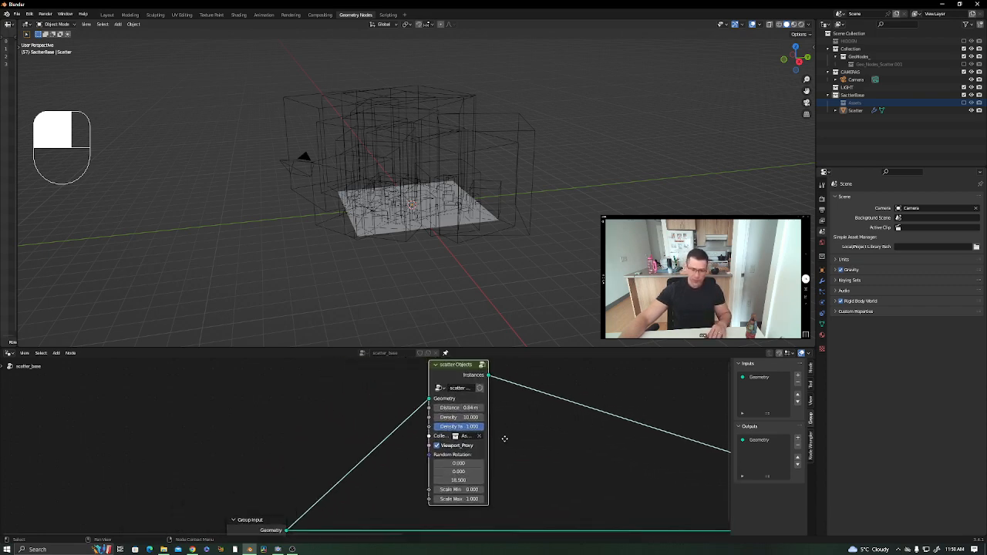
left_click(437, 446)
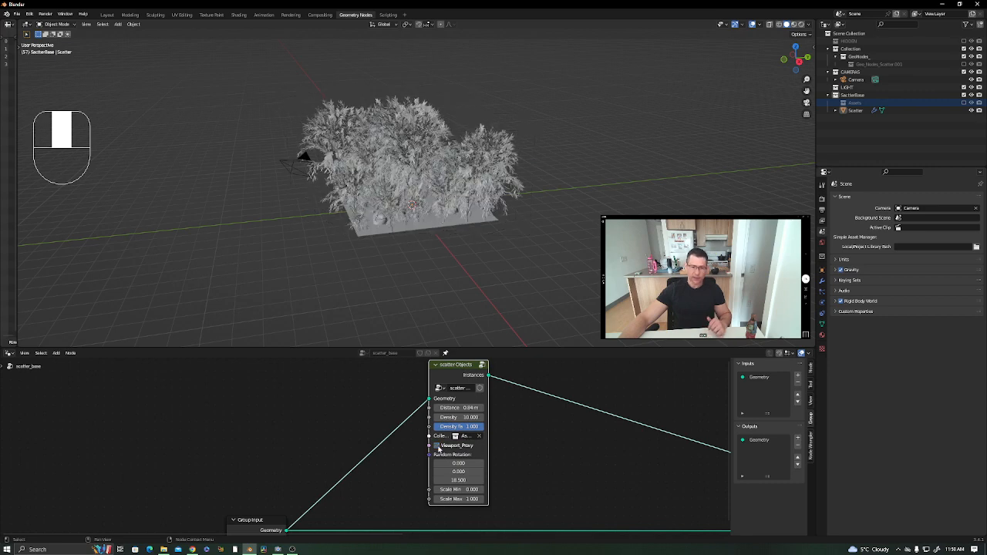
left_click(437, 446)
left_click(437, 446)
left_click(437, 446)
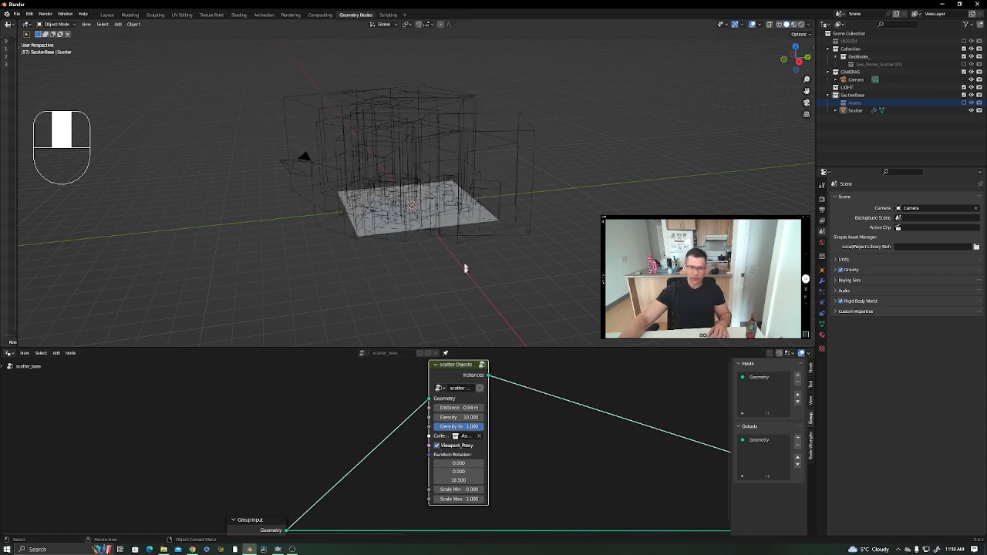
Switch to the camera view and run a test render with Viewport_Proxy enabled, closing the render when checked.
key("KP_0")
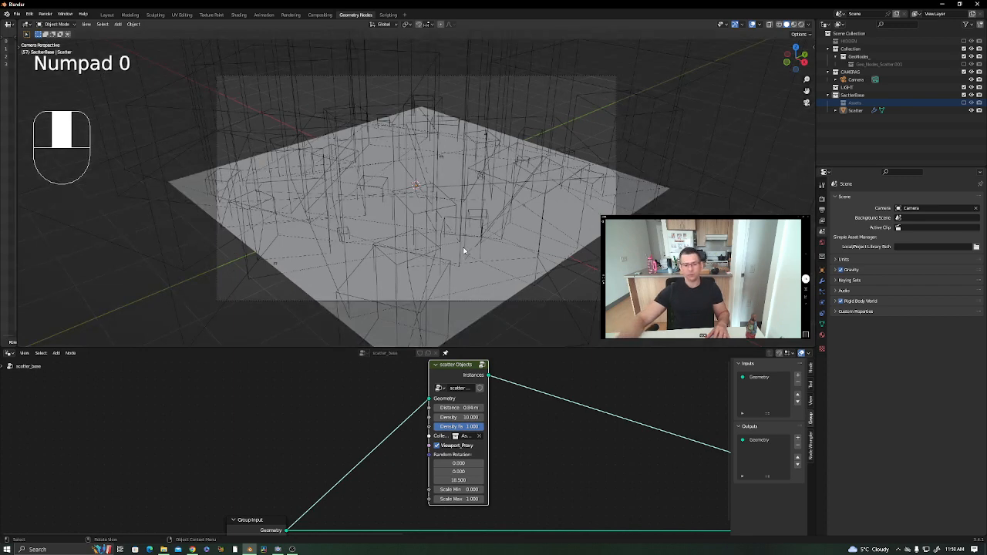
scroll(464, 251, "down", 2)
scroll(472, 239, "up", 2)
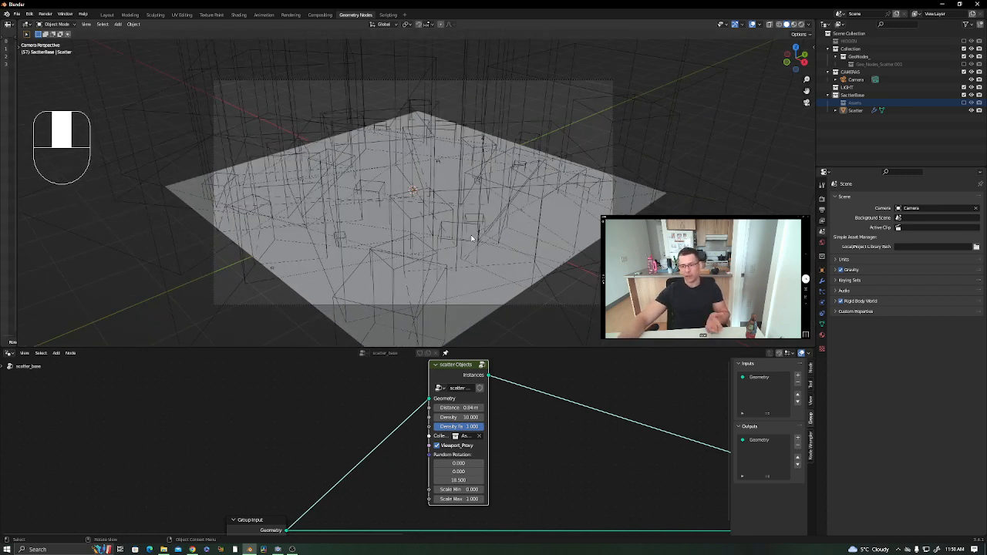
key("F12")
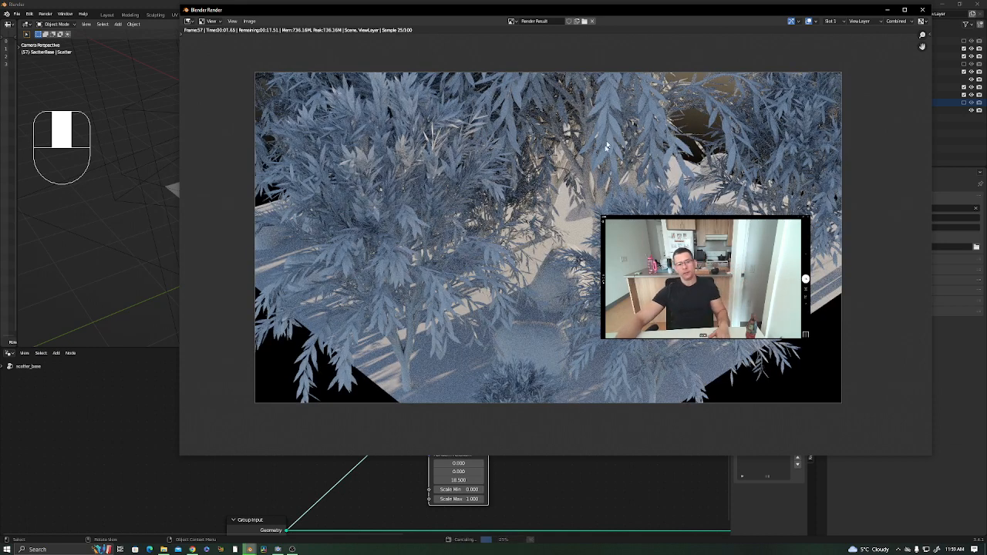
key("Escape")
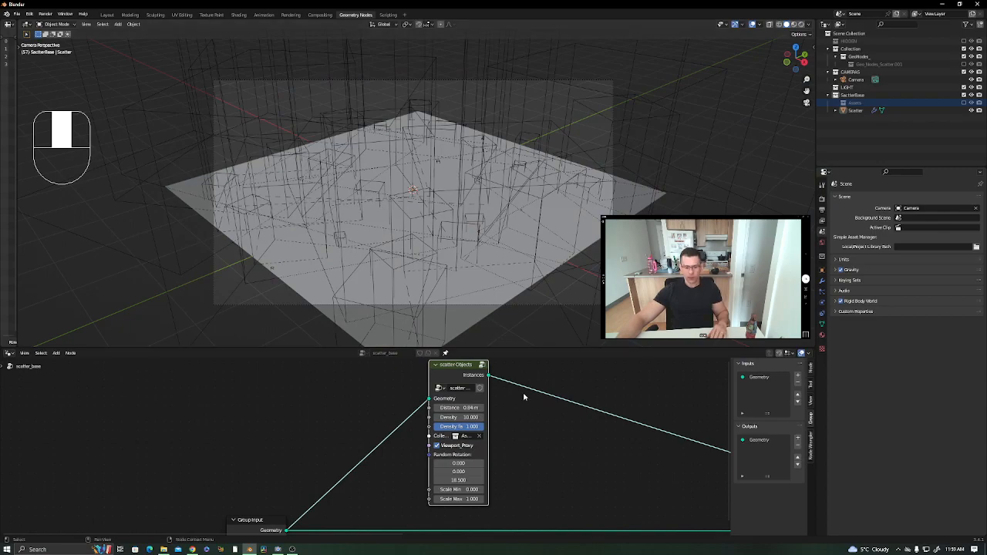
Turn off Viewport_Proxy on the Scatter Objects node and select the Scatter object in the viewport.
left_click(438, 446)
scroll(526, 239, "down", 2)
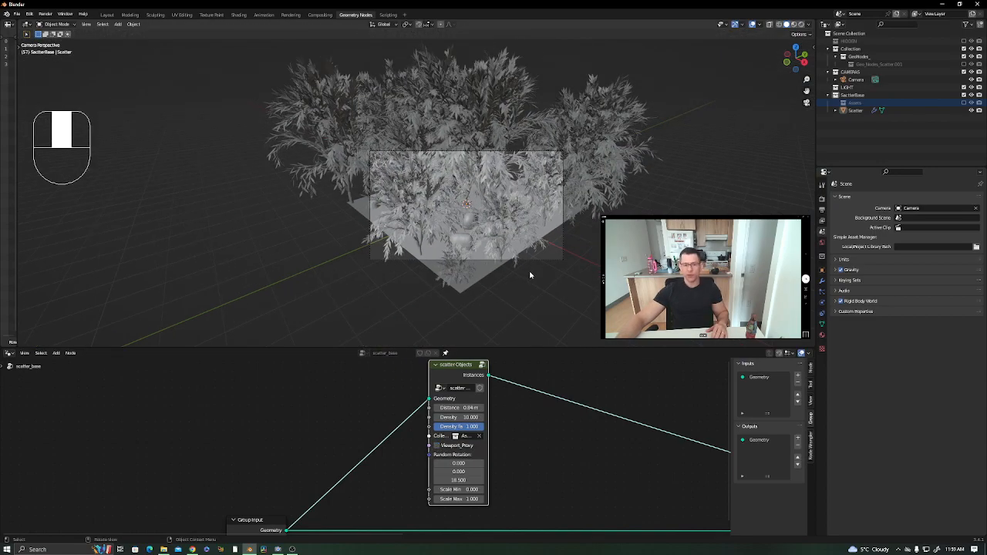
middle_click_drag(529, 276, 469, 248)
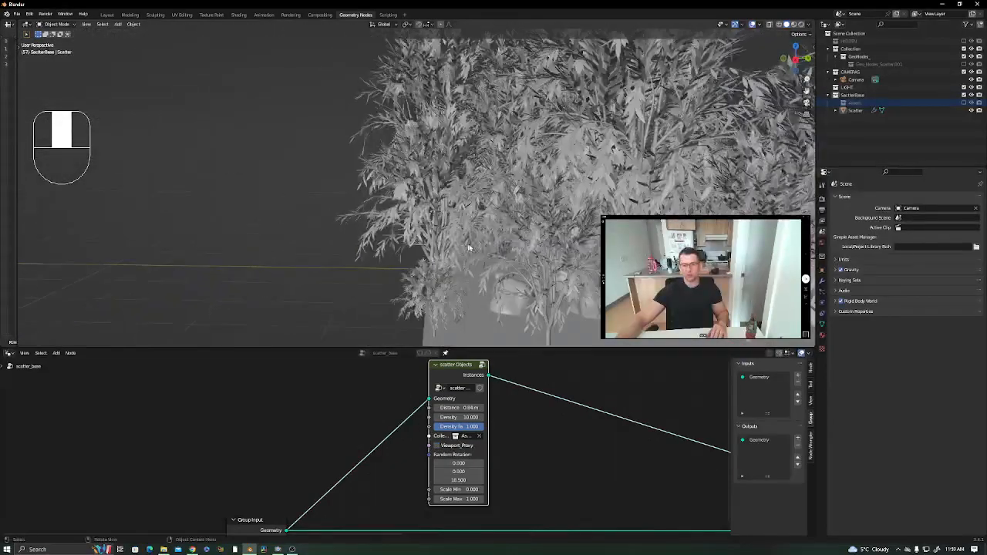
scroll(469, 248, "down", 5)
middle_click_drag(585, 290, 433, 255, "shift")
left_click(401, 250)
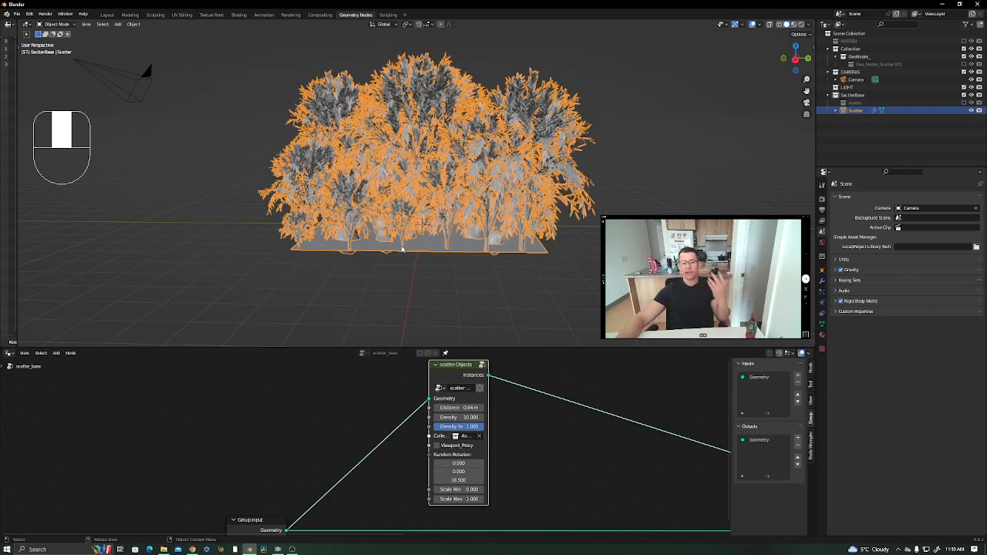
Widen the Scatter Objects node, then set the Random Rotation Z value to 21.8 and Scale Min to 0.760.
middle_click_drag(458, 361, 466, 353)
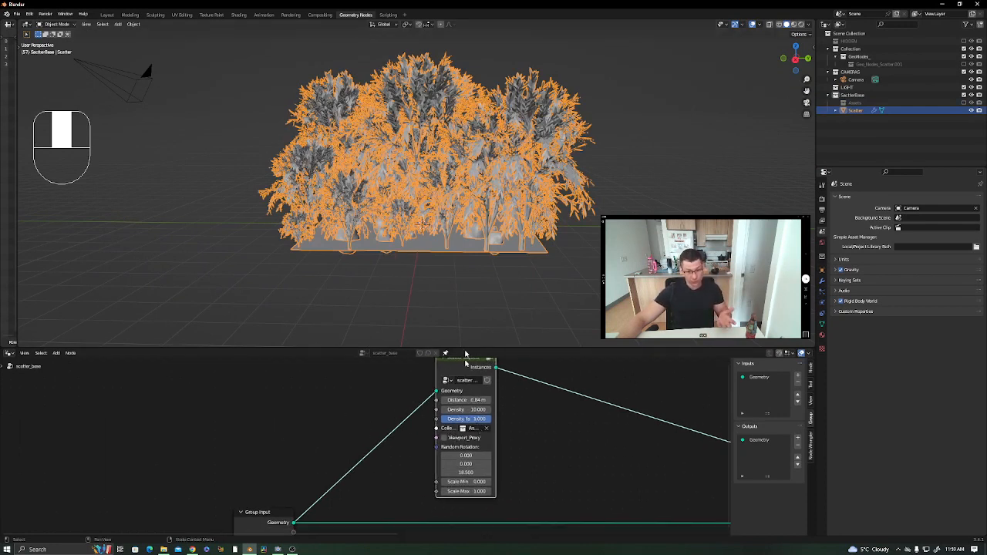
middle_click_drag(512, 450, 540, 430)
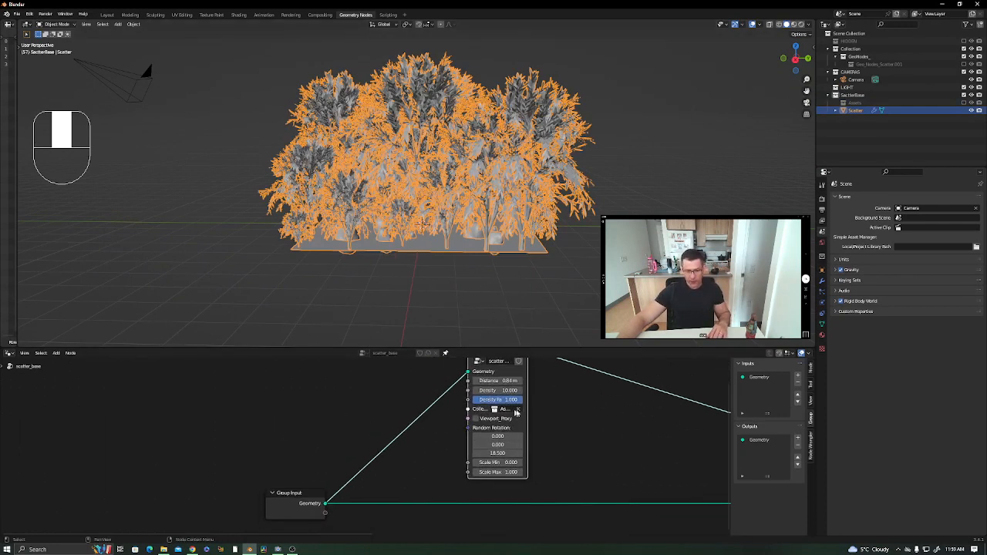
left_click_drag(528, 413, 544, 413)
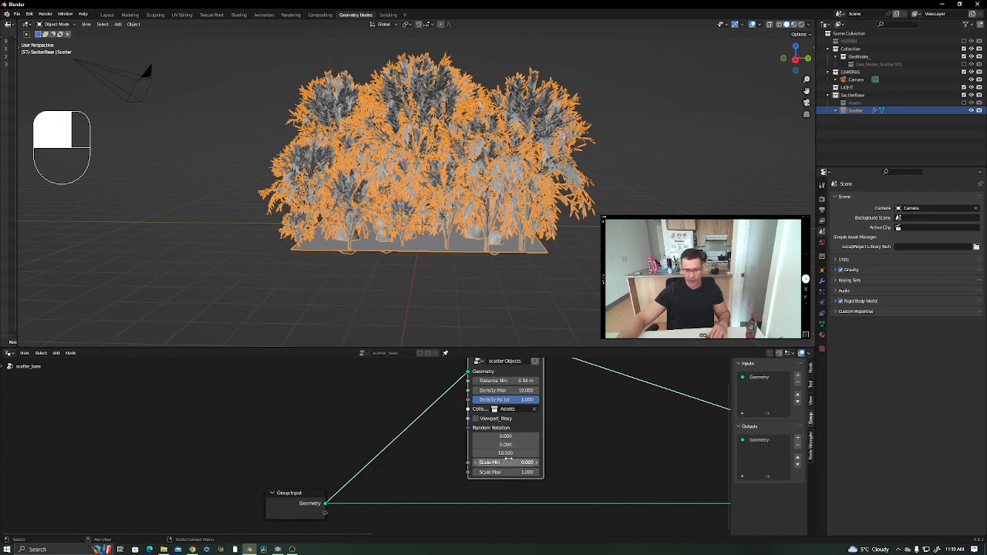
left_click_drag(505, 453, 534, 462)
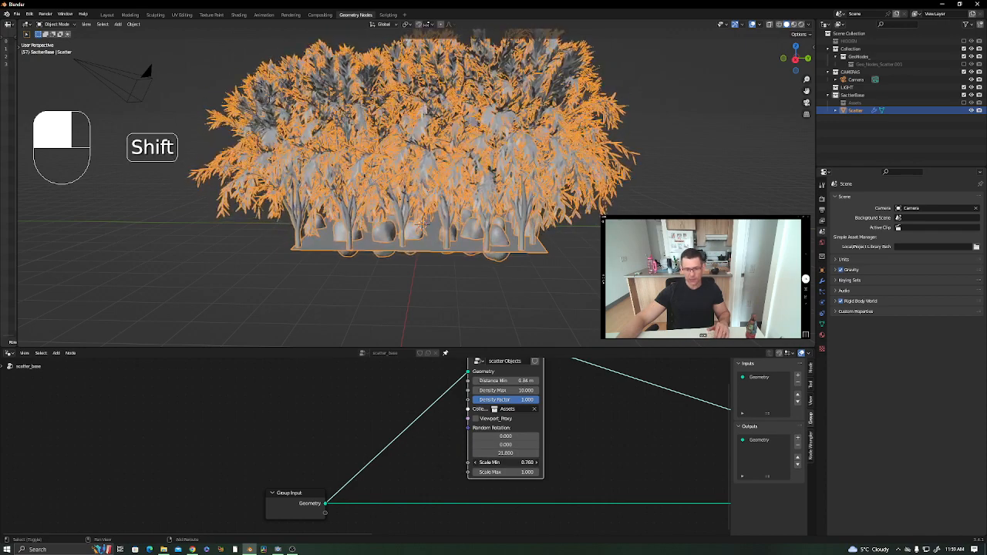
Enter Edit Mode on the Scatter plane and scale its mesh up by a factor of about 2.444.
scroll(422, 224, "down", 4)
key("Tab")
left_click_drag(584, 173, 351, 262)
key("s")
left_click(585, 455)
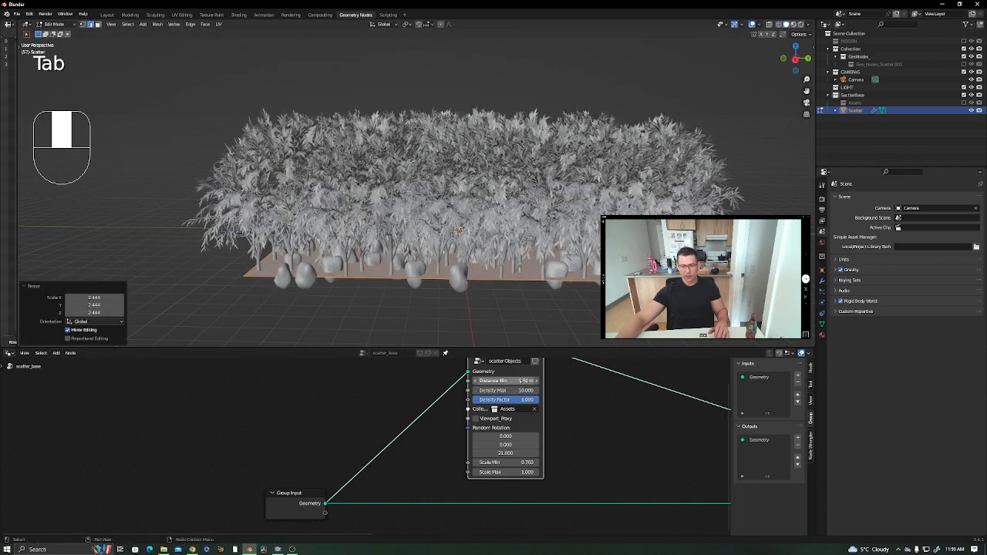
Set Distance Min to 1.16 m and Density Max to 0.130 on the Scatter Objects node, and return to Object Mode.
left_click_drag(523, 380, 463, 390)
scroll(594, 205, "down", 3)
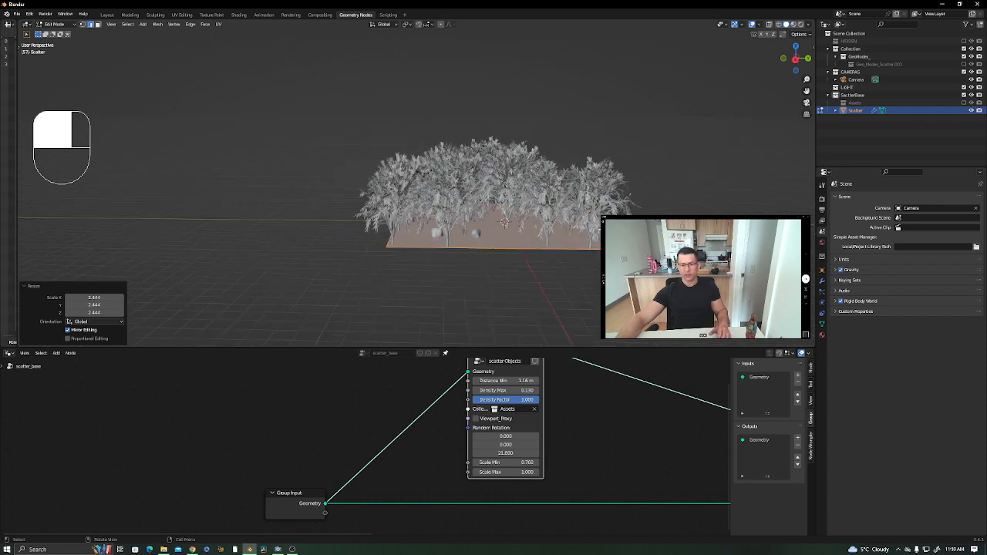
key("Tab")
middle_click_drag(540, 232, 532, 255)
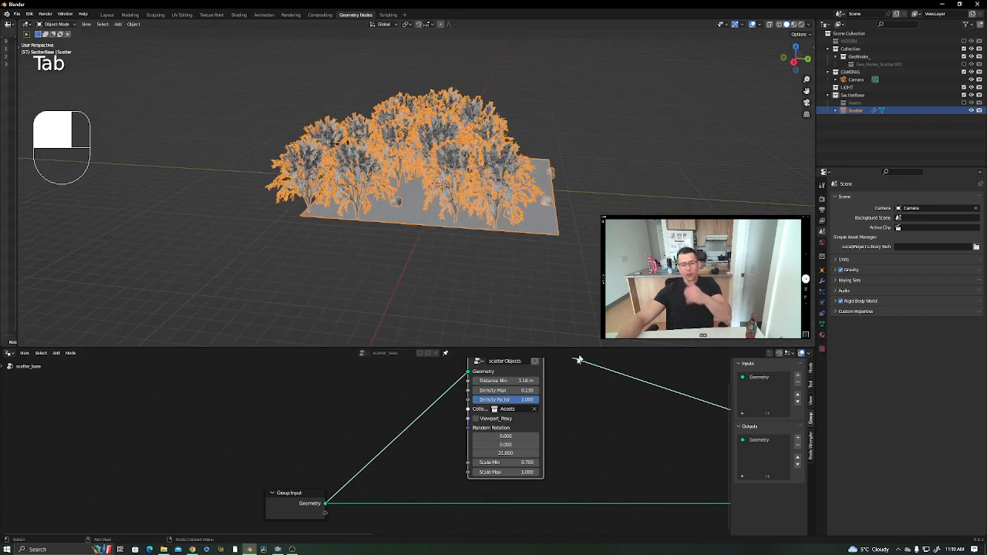
Show the Scatter object's modifiers, including its GeometryNodes modifier with the scatter_base node group.
middle_click_drag(449, 458, 460, 483)
scroll(444, 463, "down", 1)
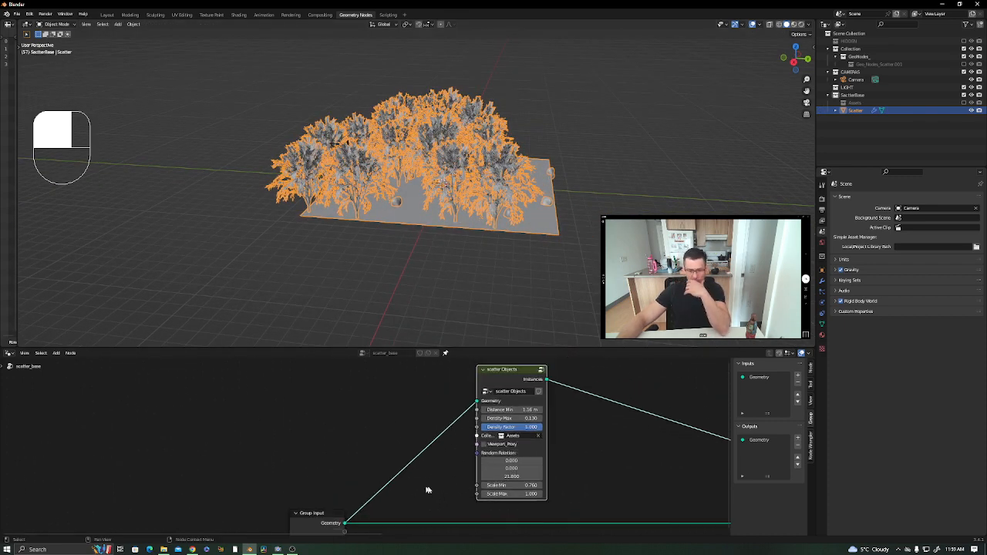
scroll(450, 480, "down", 3)
middle_click_drag(450, 480, 729, 388)
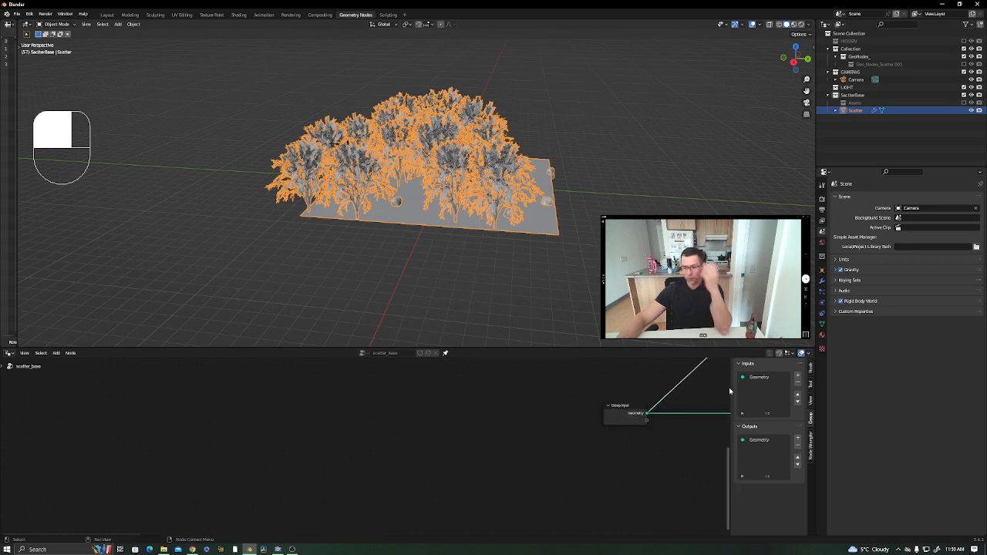
middle_click_drag(639, 417, 265, 510)
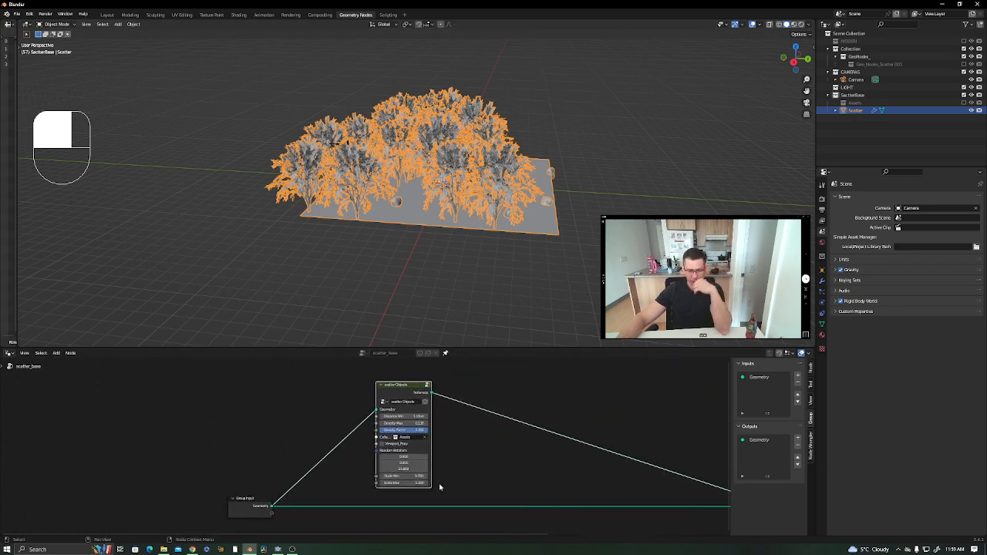
middle_click_drag(439, 487, 324, 471)
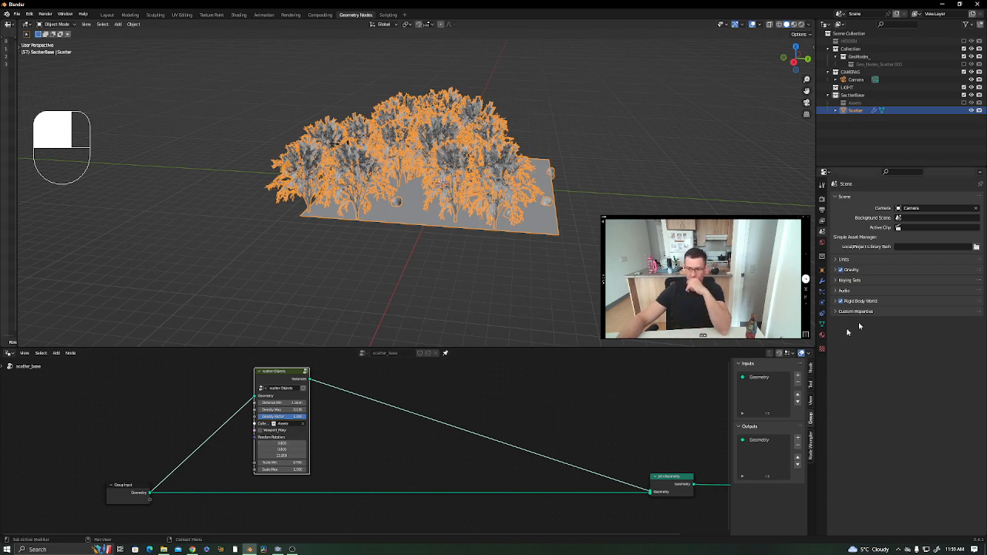
left_click(822, 281)
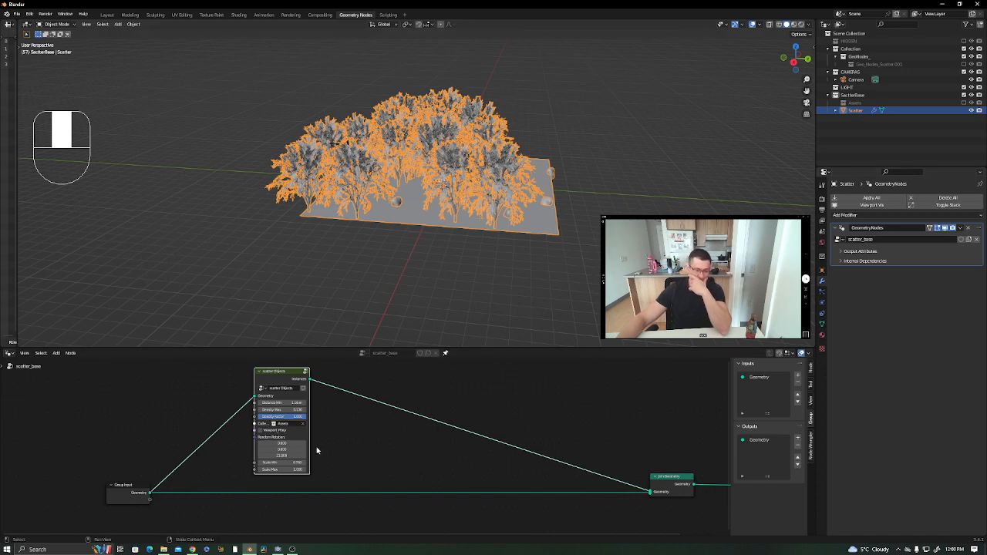
middle_click_drag(315, 451, 349, 446)
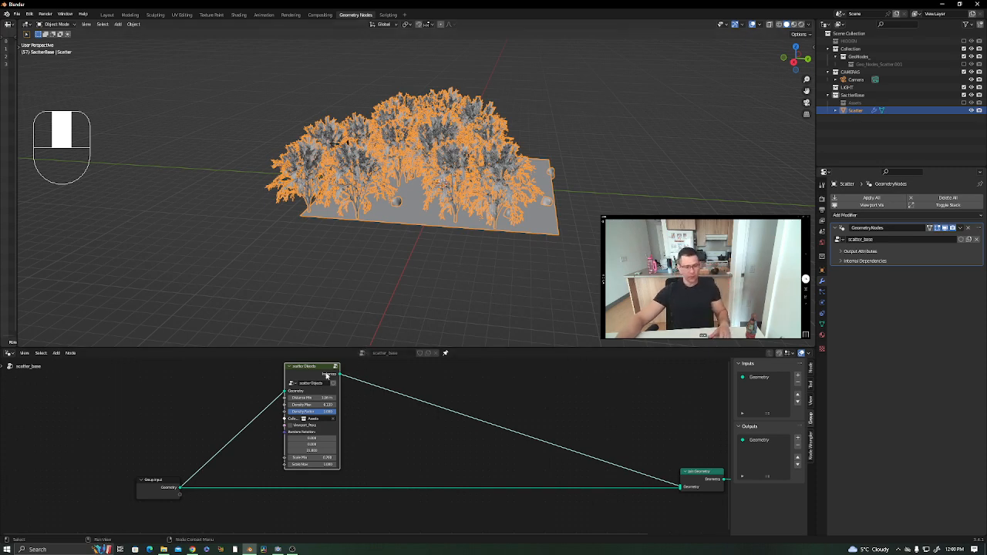
Inside the Scatter Objects group, link the Distribute Points on Faces Seed to a new Group Input socket, and exit the group.
key("Tab")
middle_click_drag(293, 442, 346, 466)
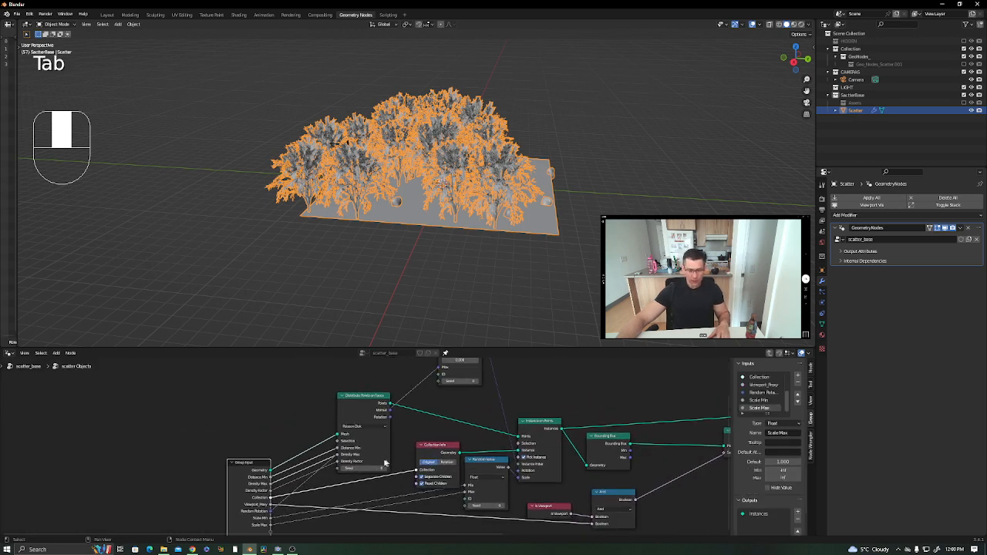
left_click_drag(341, 469, 245, 439)
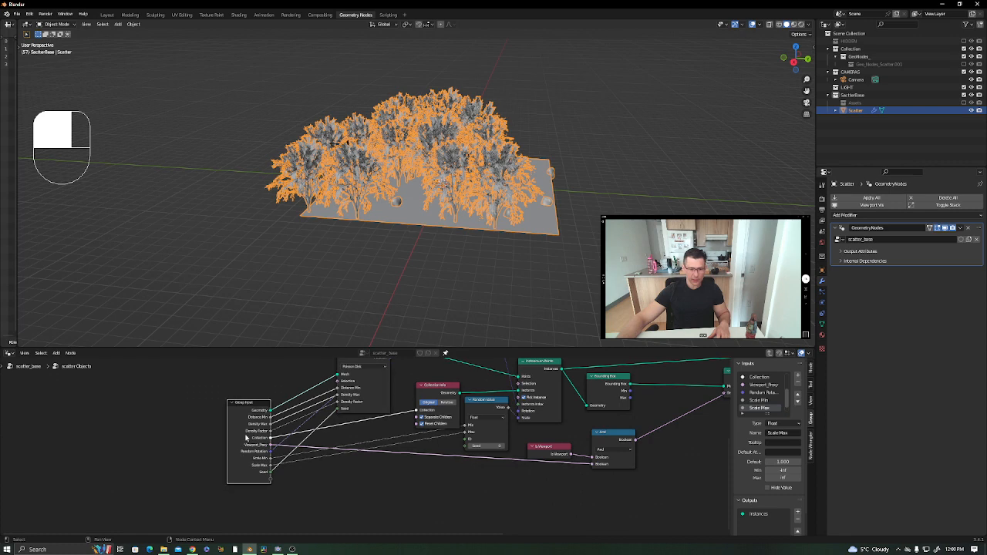
key("Tab")
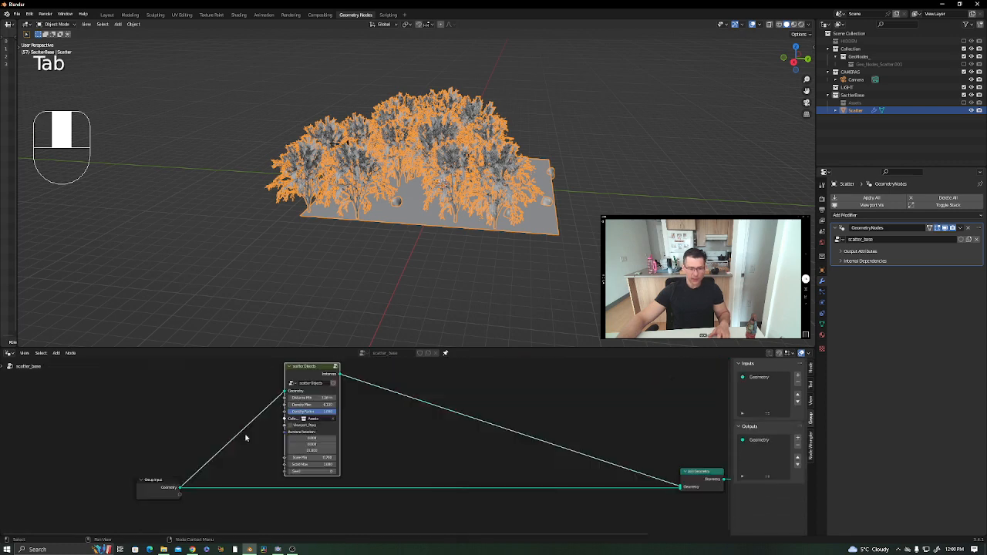
Increase the Seed value on the Scatter Objects node step by step to vary the scatter layout.
left_click(334, 474)
left_click(334, 474)
left_click(334, 474)
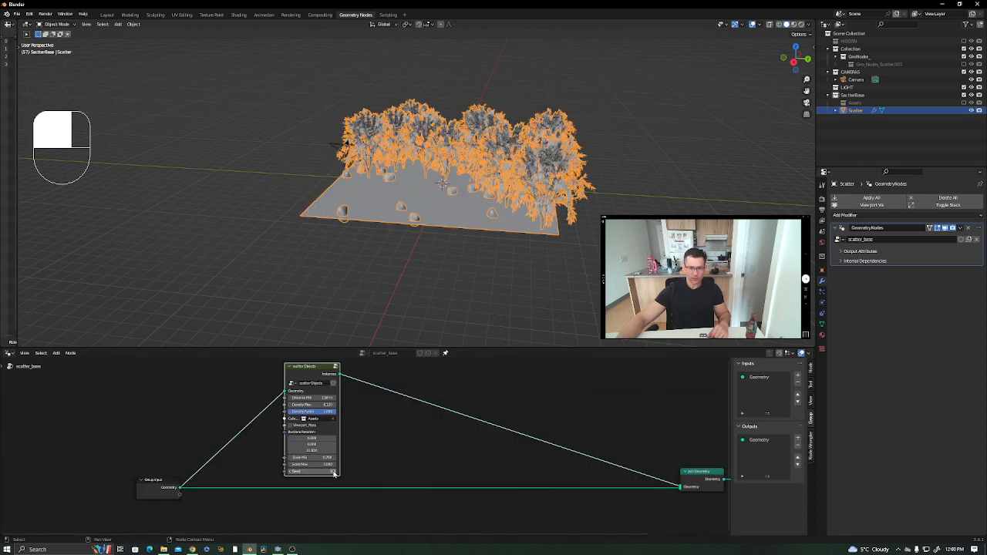
left_click(334, 474)
middle_click_drag(410, 440, 430, 445)
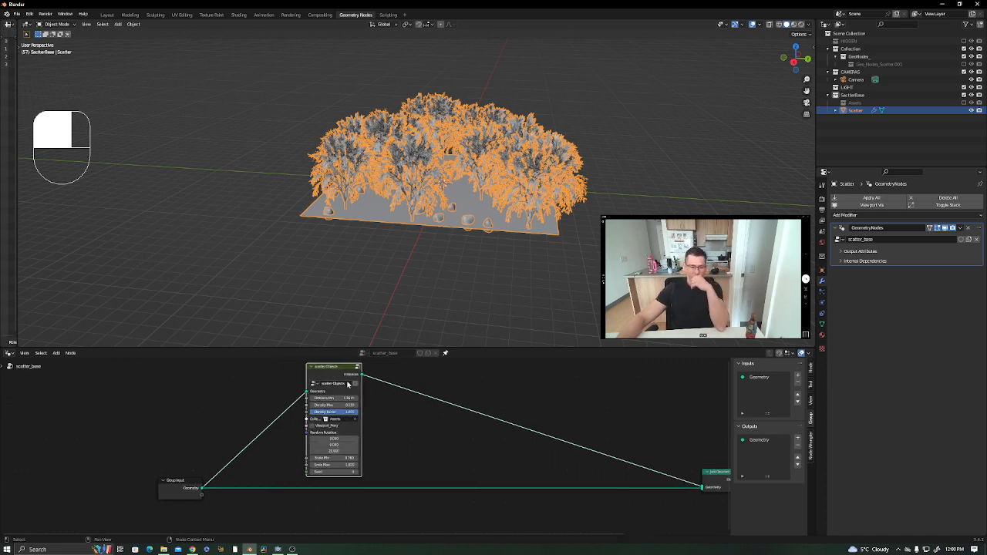
middle_click_drag(347, 386, 383, 384)
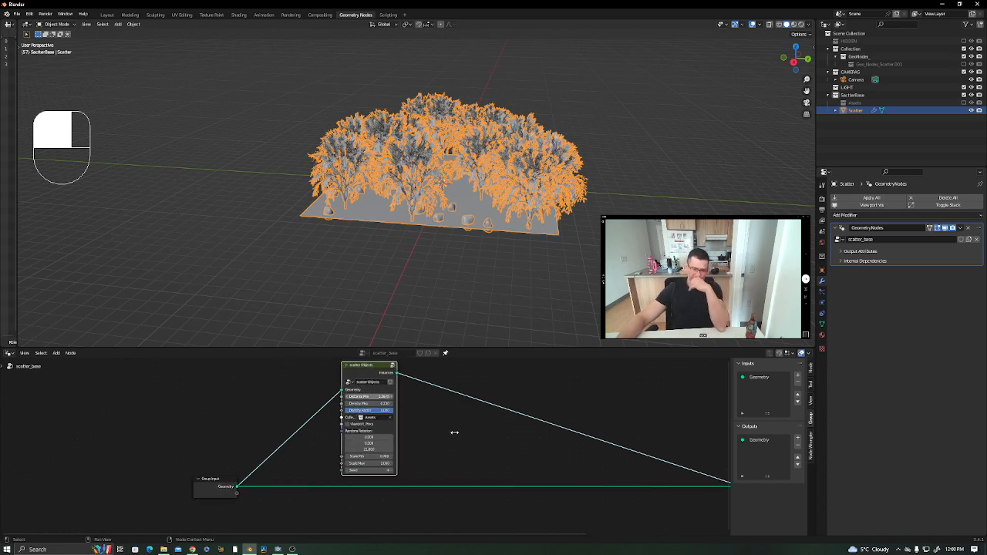
scroll(454, 432, "down", 1)
scroll(445, 435, "down", 1)
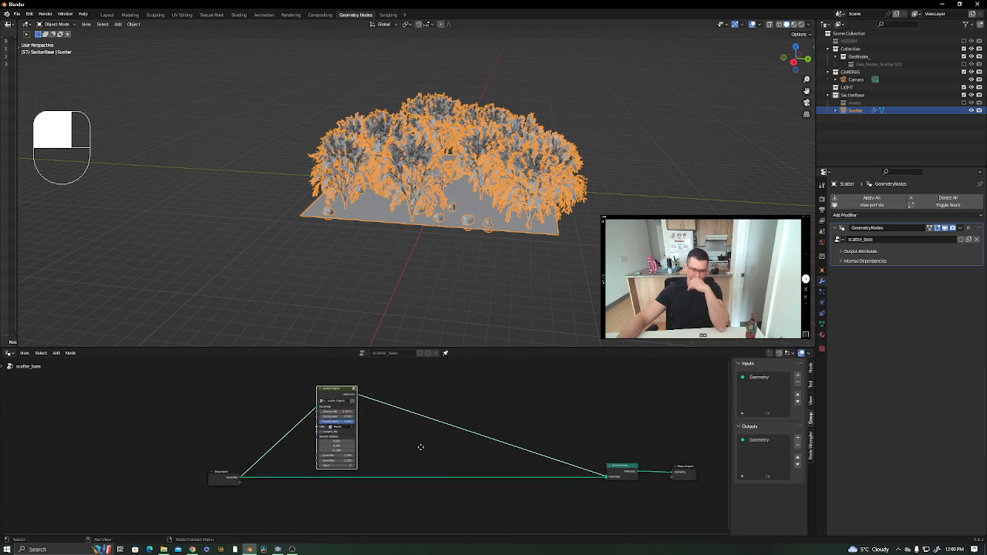
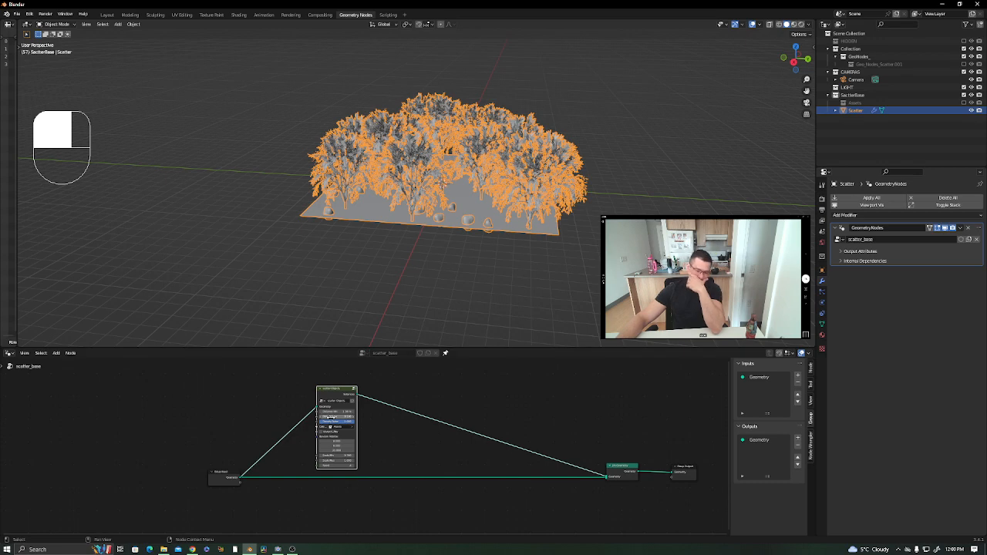
Expose Distance Min in the modifier by linking it from the Scatter Objects node to Group Input, and try adjusting it.
middle_click_drag(301, 437, 327, 424)
scroll(313, 420, "up", 1)
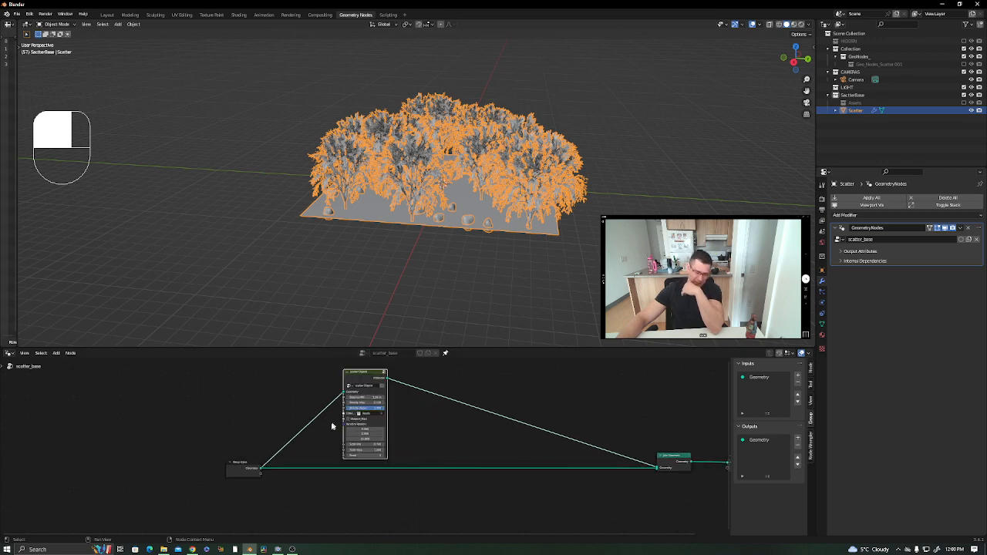
scroll(301, 424, "up", 1)
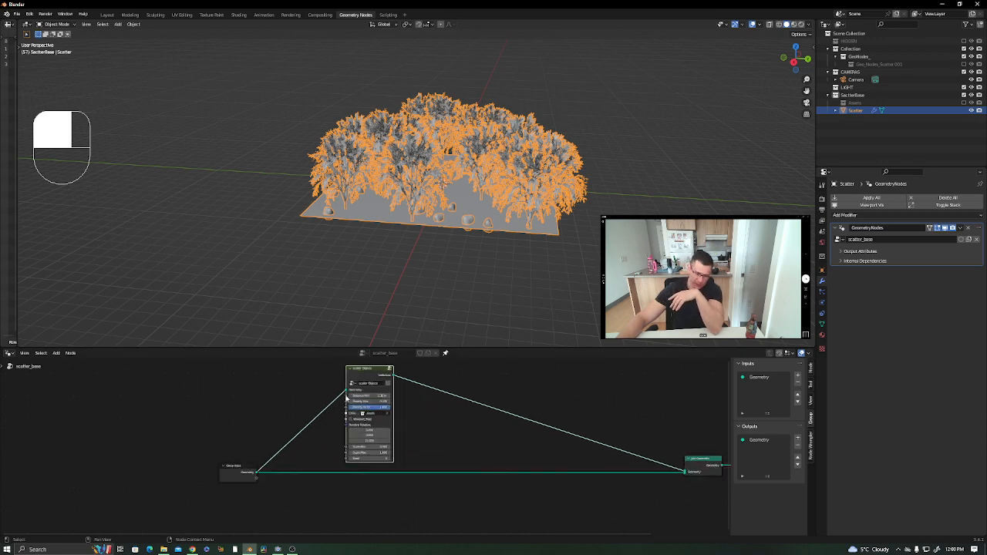
scroll(312, 422, "up", 1)
left_click_drag(301, 452, 304, 448)
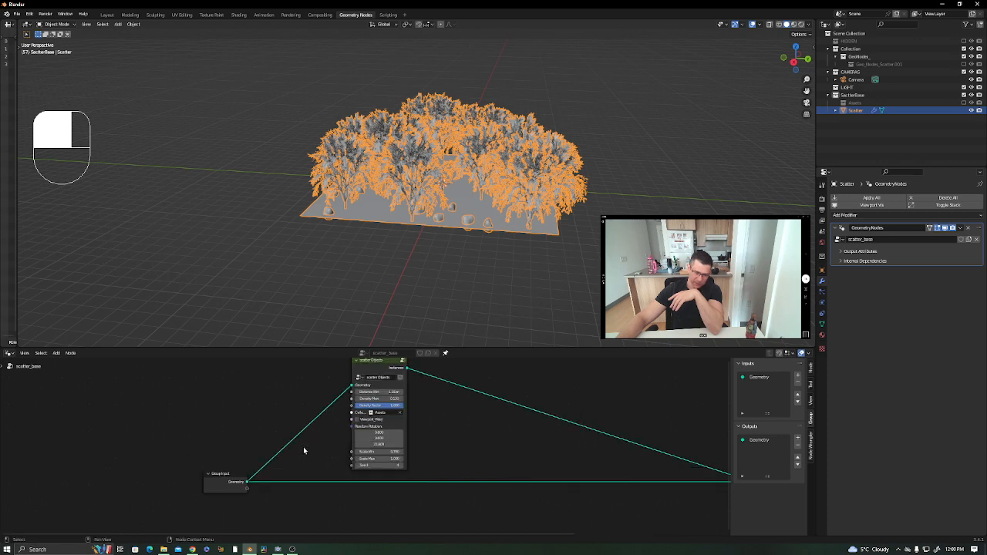
left_click_drag(351, 385, 247, 491)
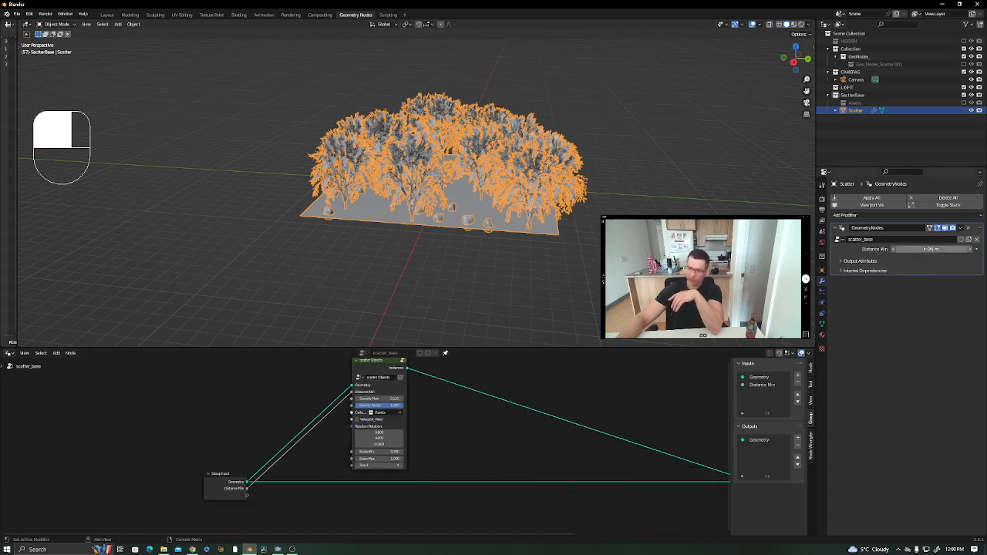
mouse_move(932, 249)
left_mouse_down()
mouse_move(956, 249)
mouse_move(929, 249)
left_mouse_up()
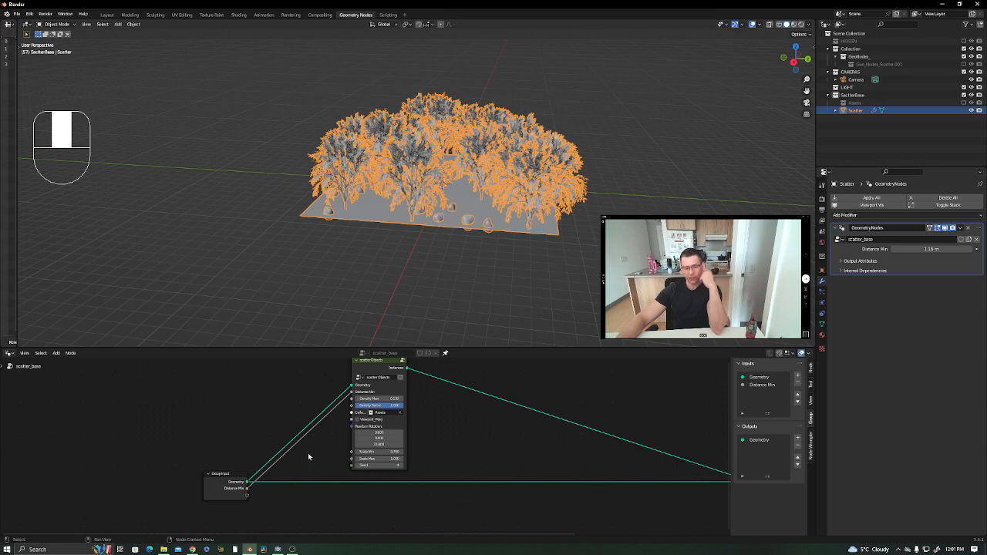
Undo the Distance Min link between the Group Input and Scatter Objects nodes.
key("ctrl+z")
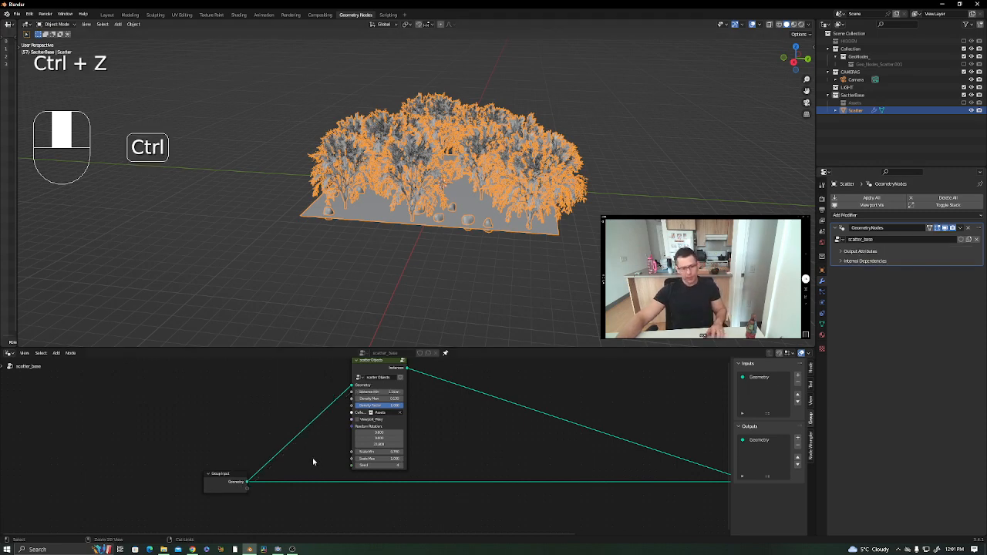
key("ctrl+z")
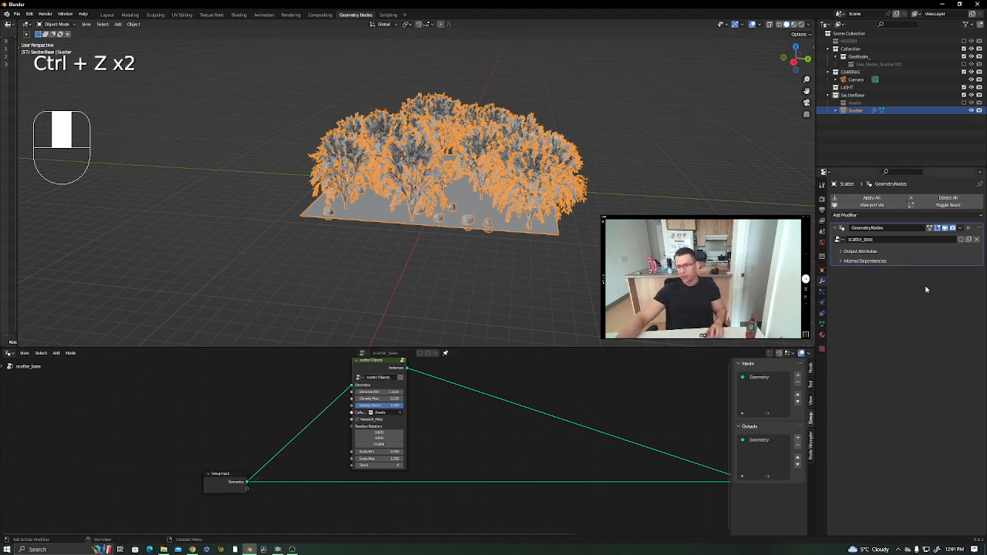
middle_click_drag(448, 414, 455, 431)
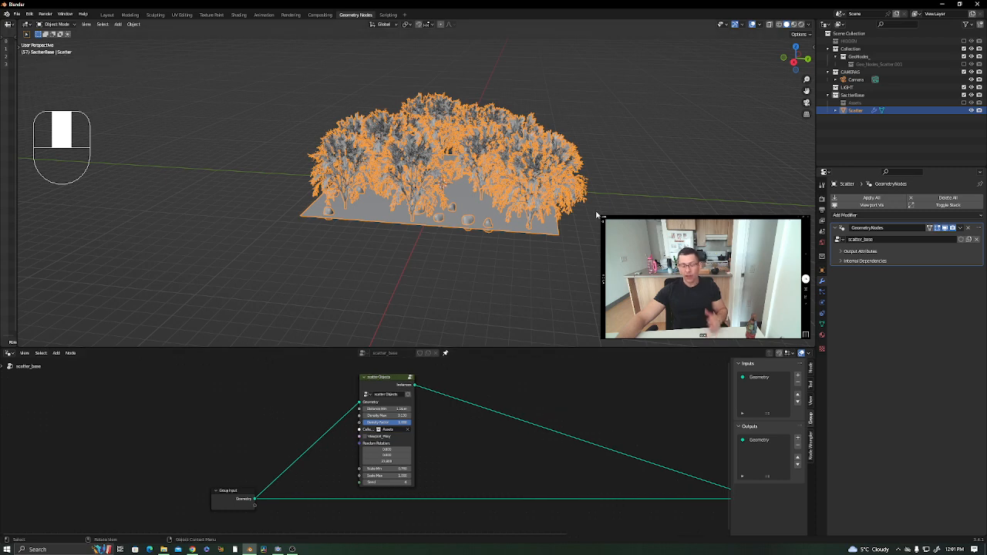
Include the Assets collection in the view layer, and select the rock object and the Scatter Objects node.
left_click(964, 103)
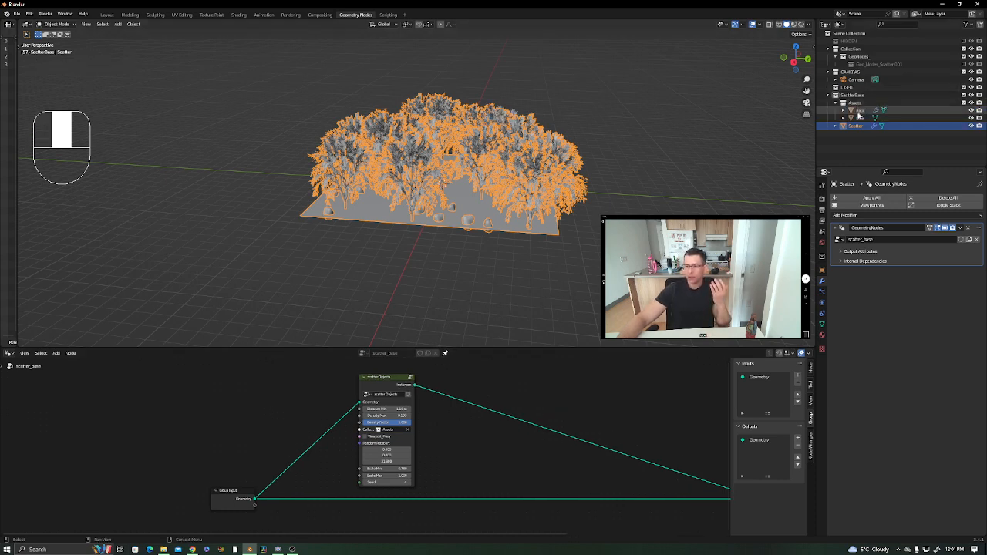
left_click(860, 112)
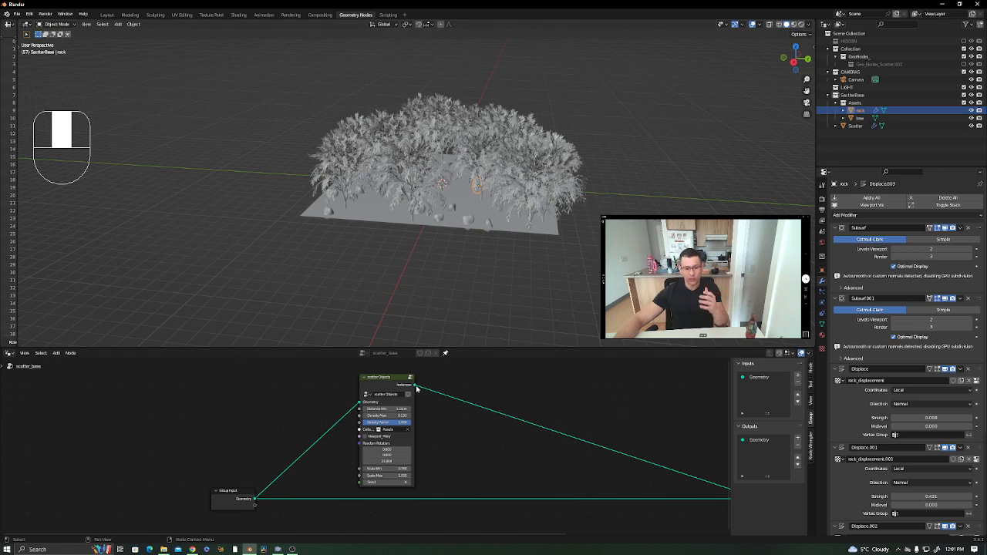
middle_click_drag(429, 453, 322, 457)
left_click_drag(277, 386, 288, 383)
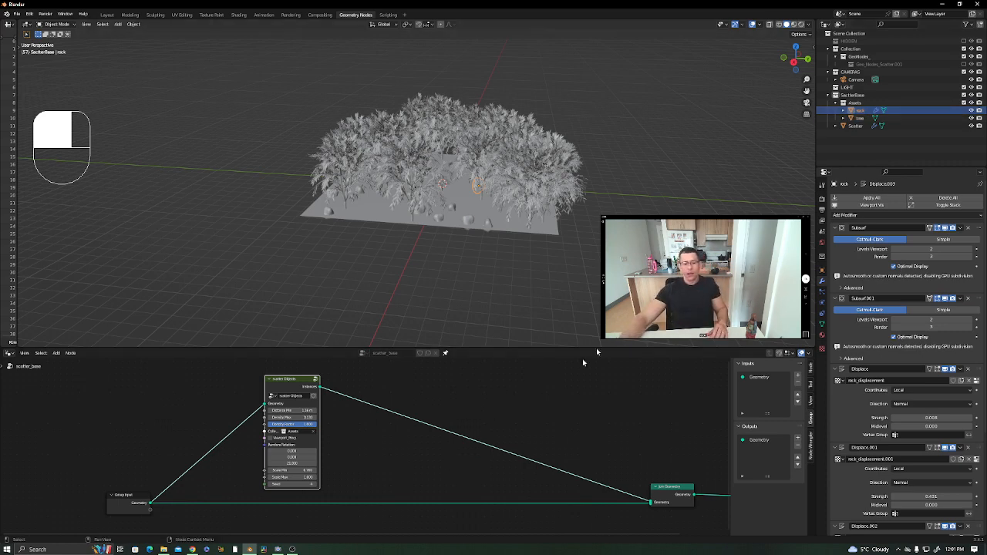
Move the rock object to a new collection named rock and collapse that collection in the outliner.
left_click(861, 118)
left_click(861, 110)
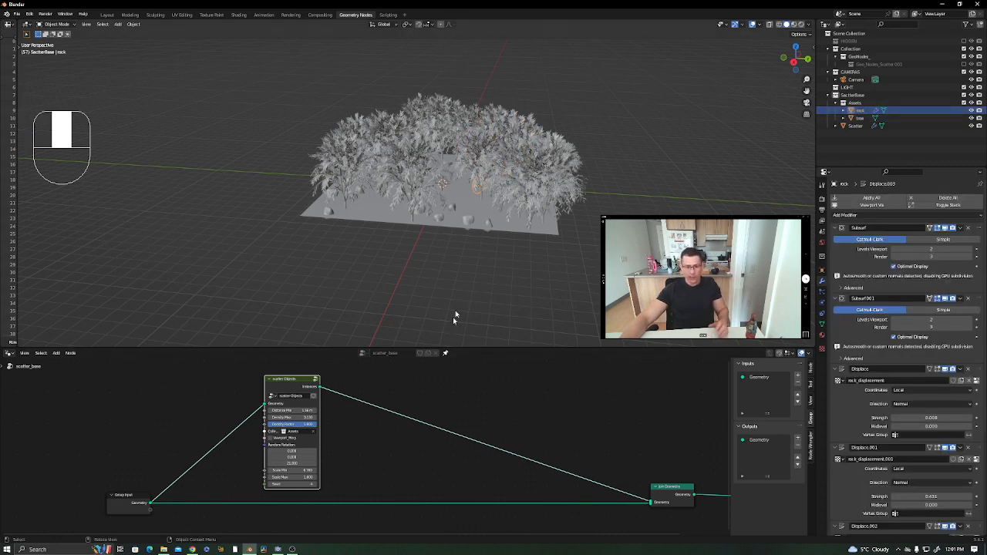
key("m")
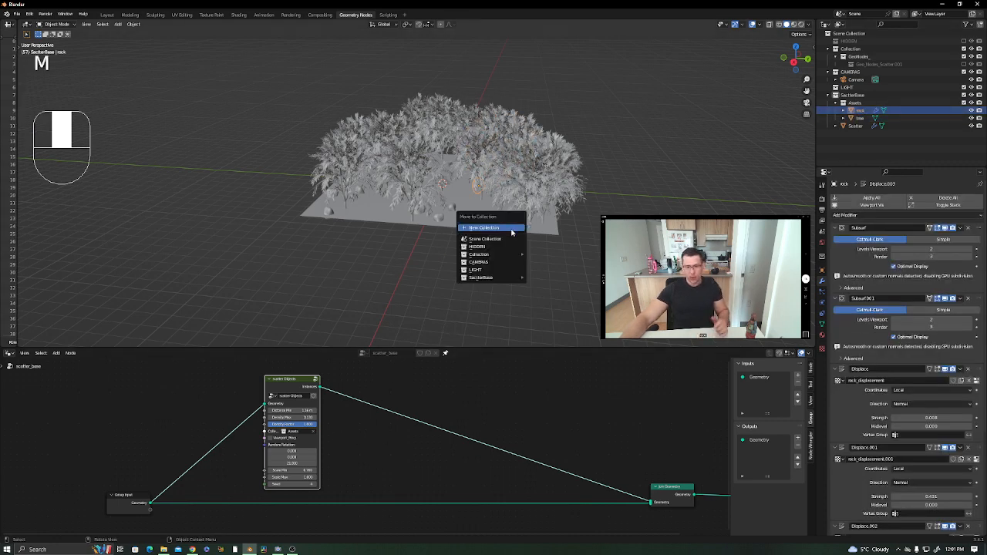
left_click(511, 231)
type("r")
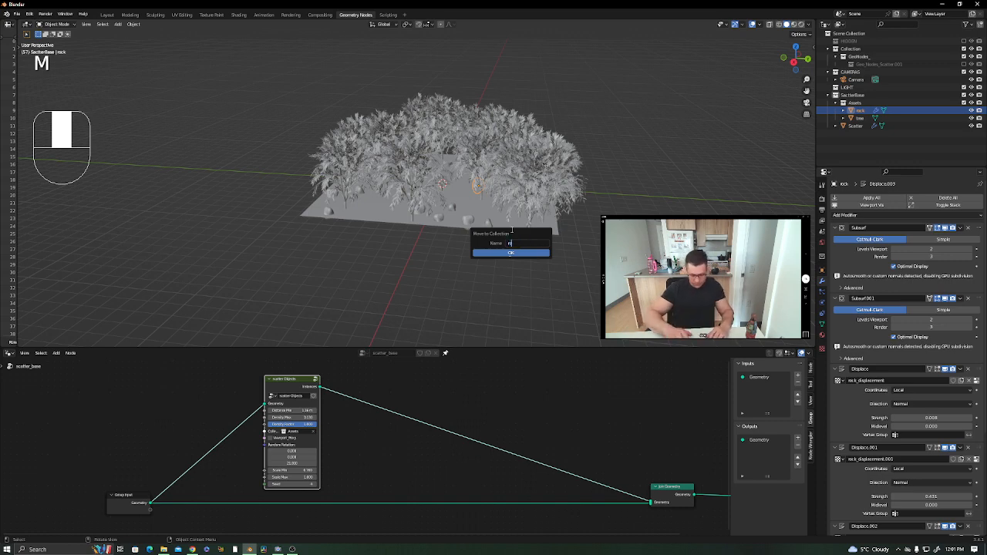
type("ock")
key("Return")
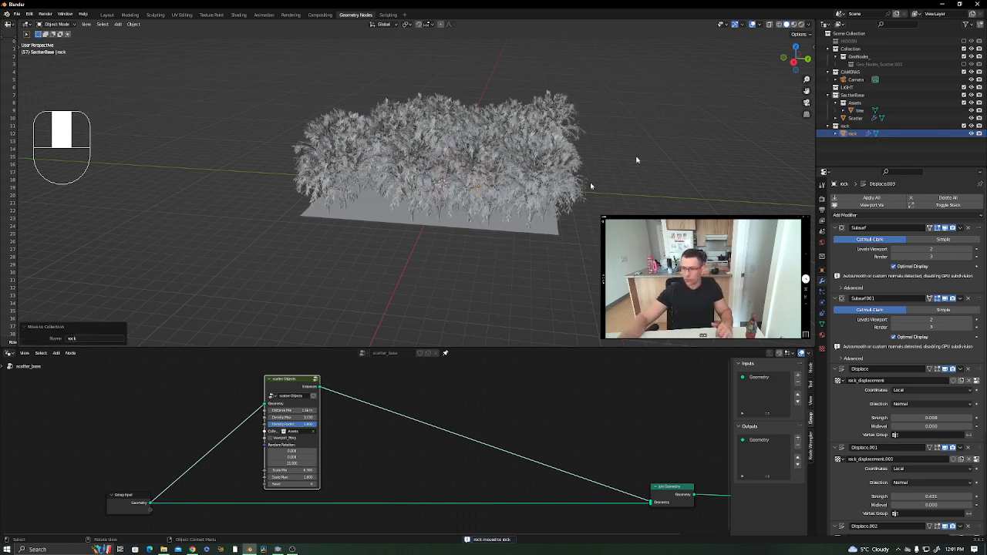
left_click(829, 127)
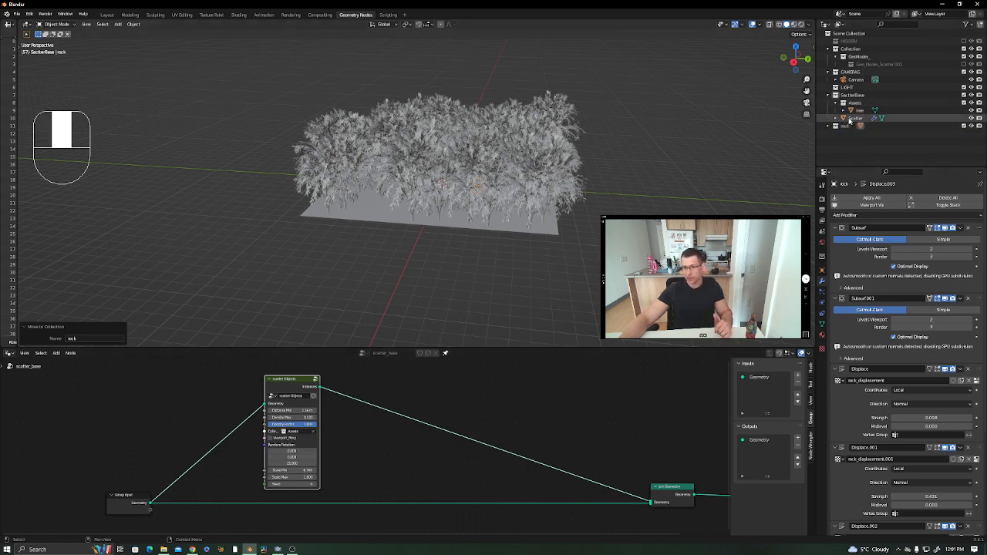
Move the tree object to a new collection named tree, collapse it, and exclude the Assets collection from the view layer.
left_click(857, 110)
key("m")
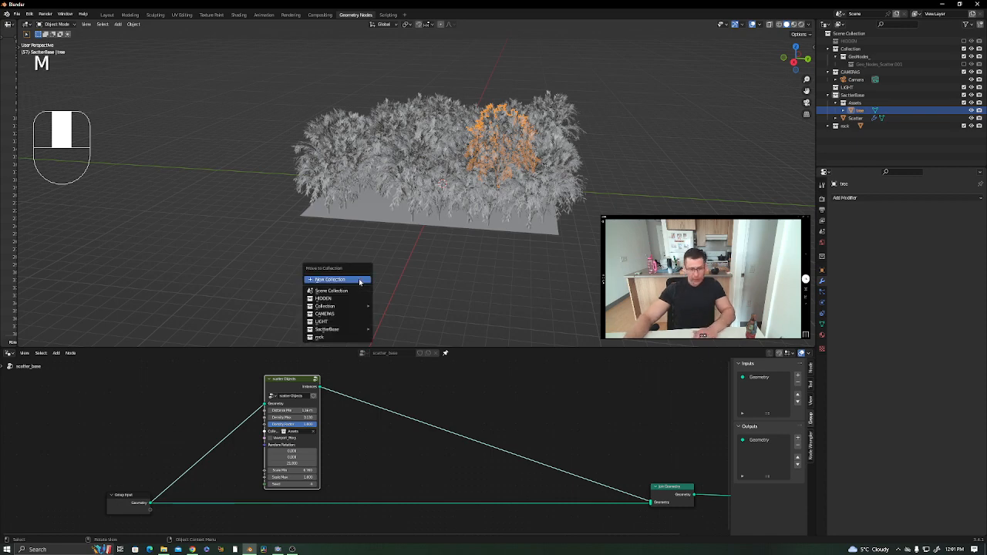
left_click(359, 280)
key("BackSpace")
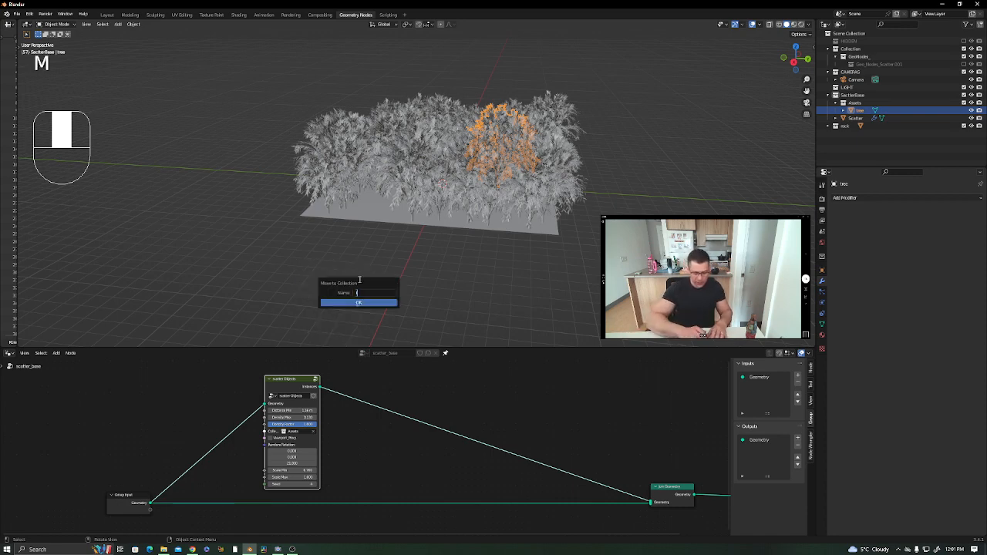
type("tree")
key("Return")
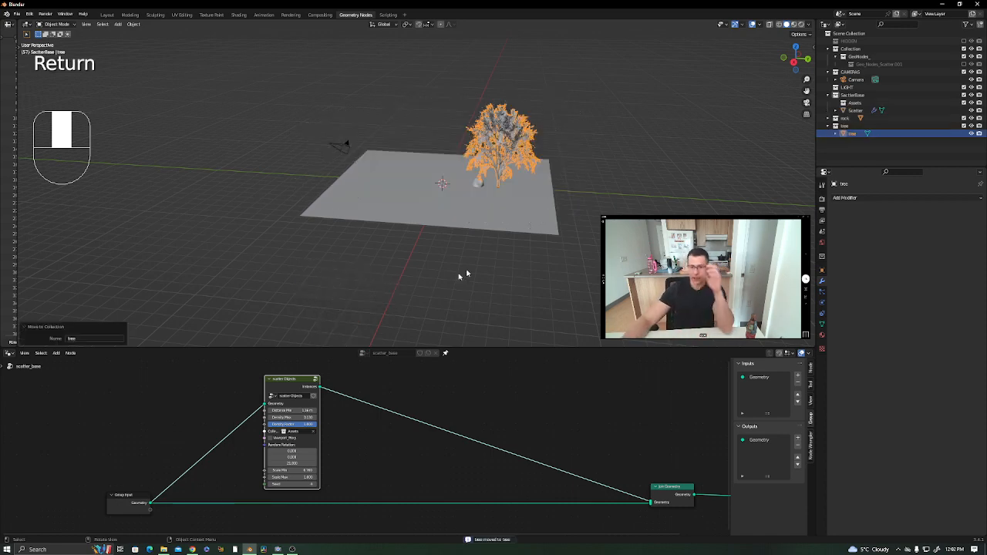
left_click(964, 102)
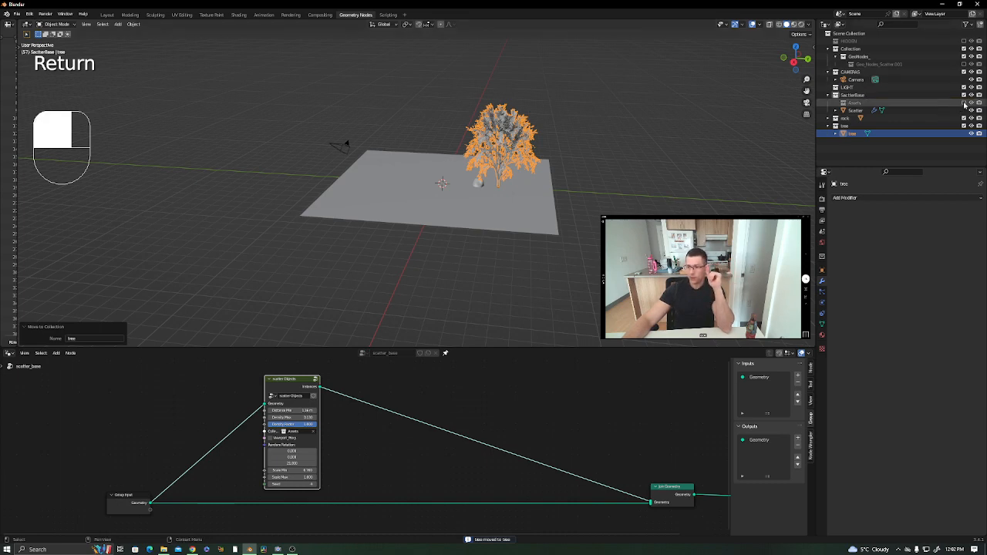
left_click(829, 127)
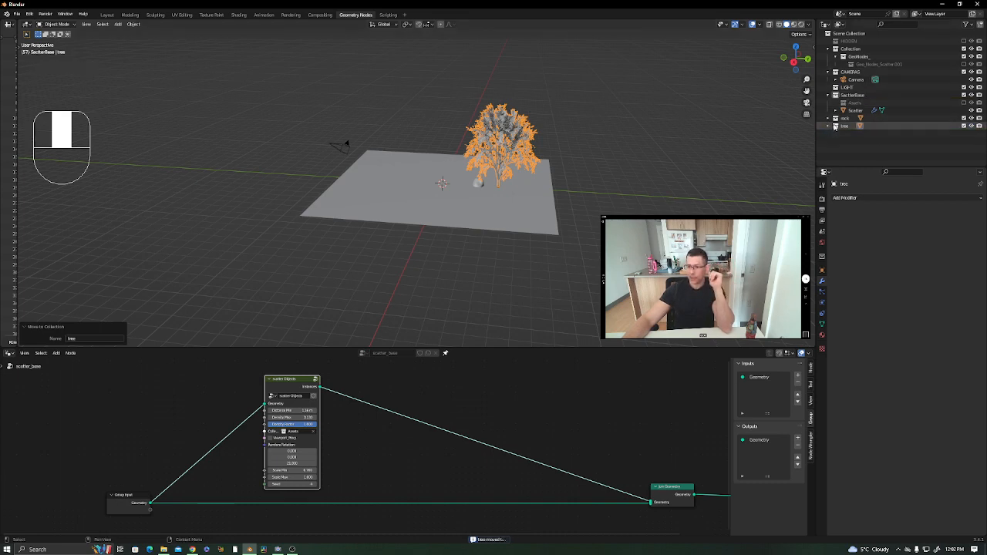
Move the rock and tree collections together into the Assets collection.
left_click(838, 126)
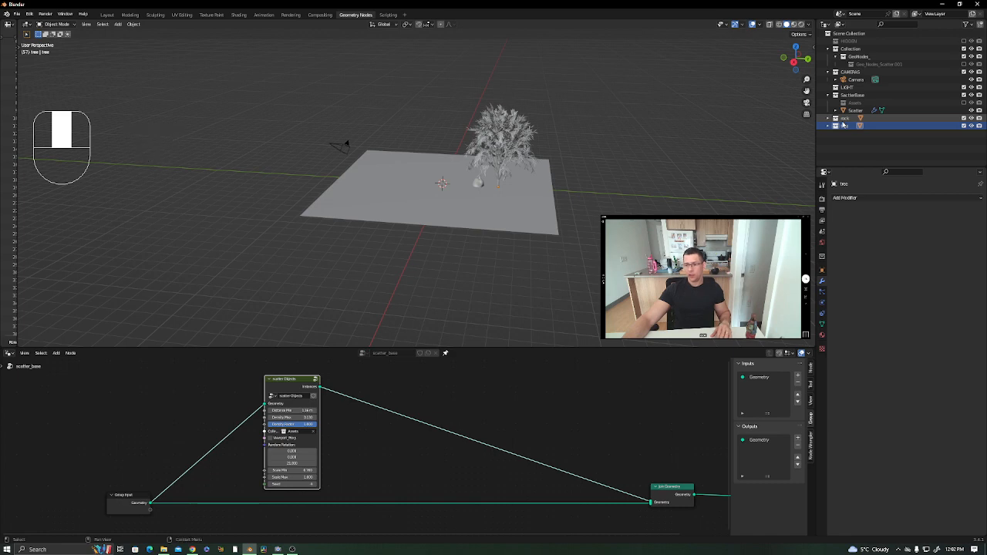
left_click(851, 120, "shift")
left_click_drag(848, 122, 858, 103)
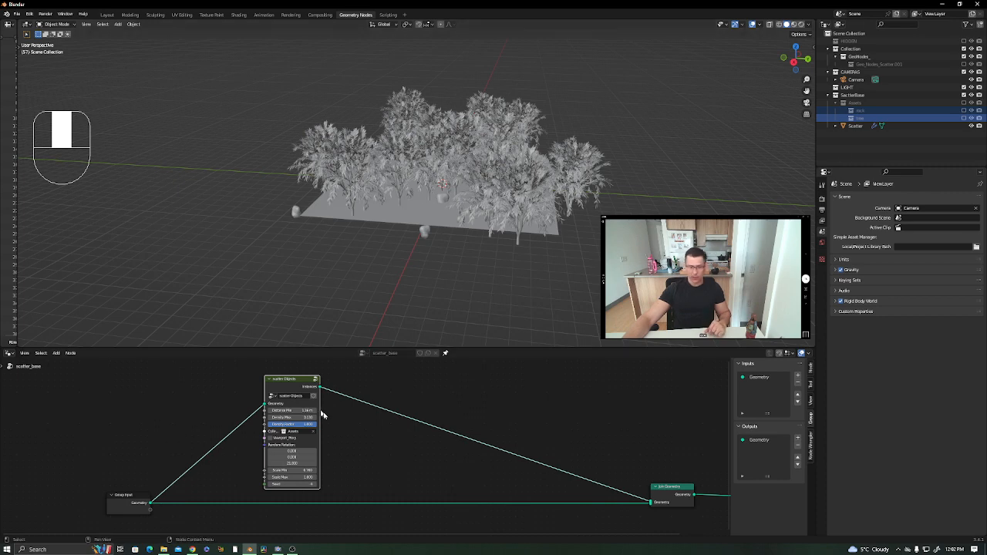
Duplicate the Scatter Objects node with its geometry link, place the copy below, and connect its Instances output to Join Geometry.
middle_click_drag(312, 450, 409, 437)
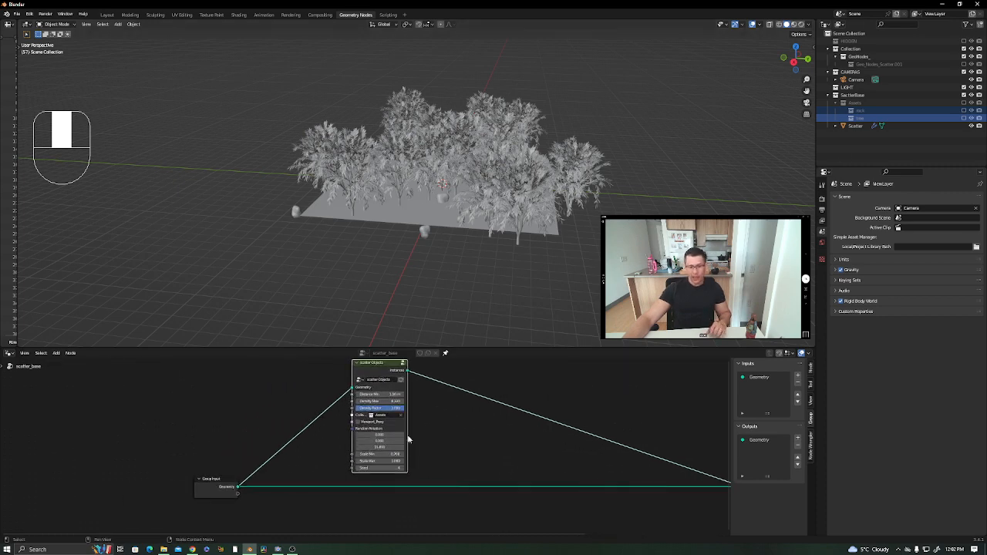
scroll(408, 436, "down", 1)
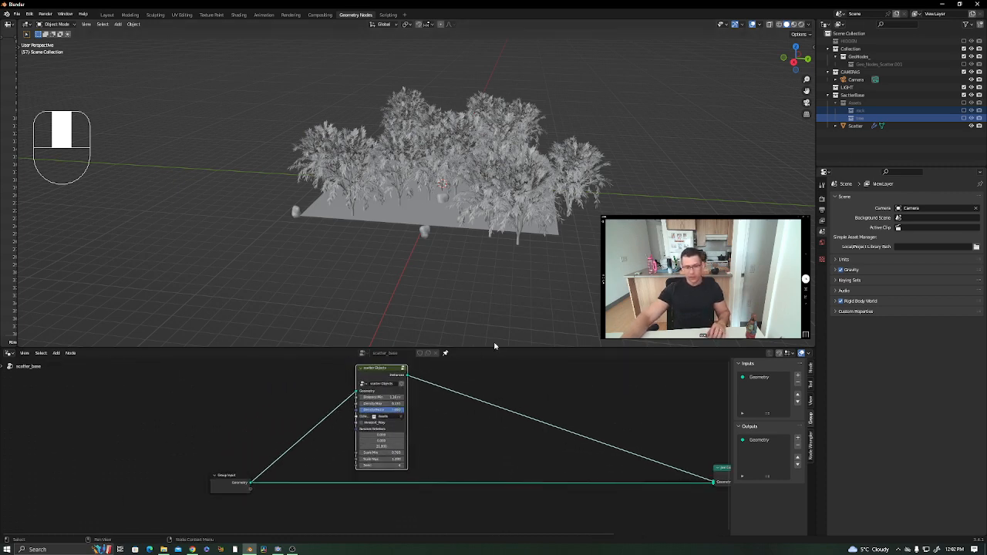
scroll(422, 400, "down", 1)
scroll(389, 379, "down", 1)
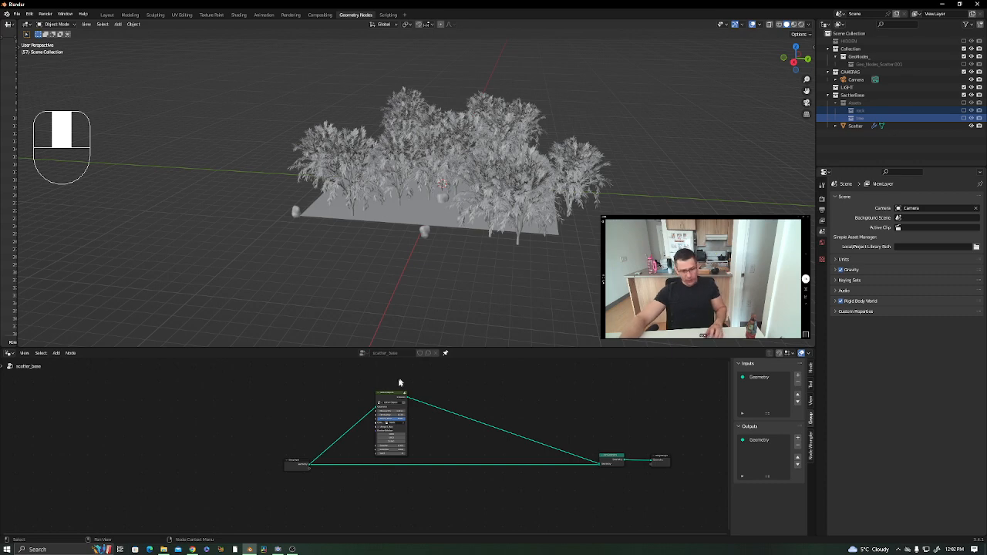
left_click(395, 397)
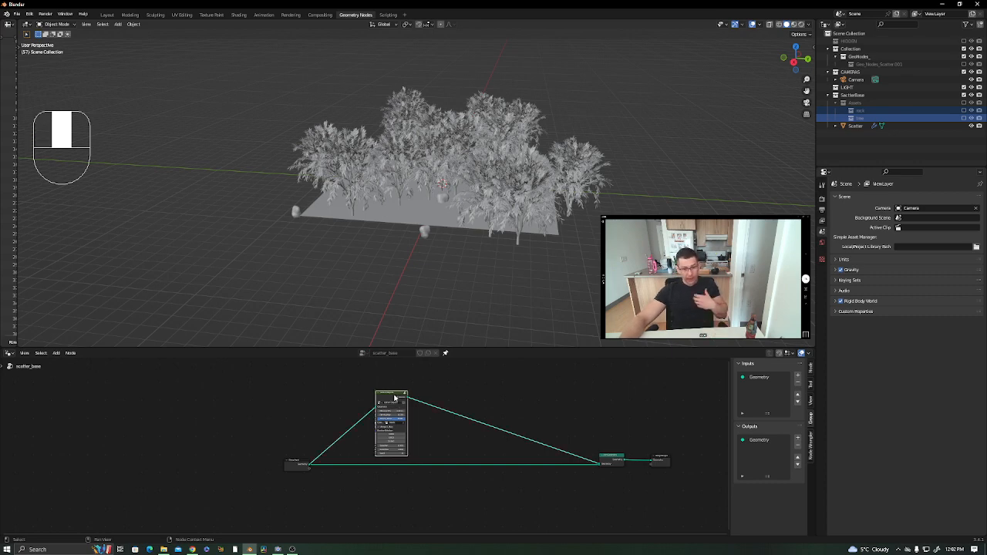
key("ctrl+shift+d")
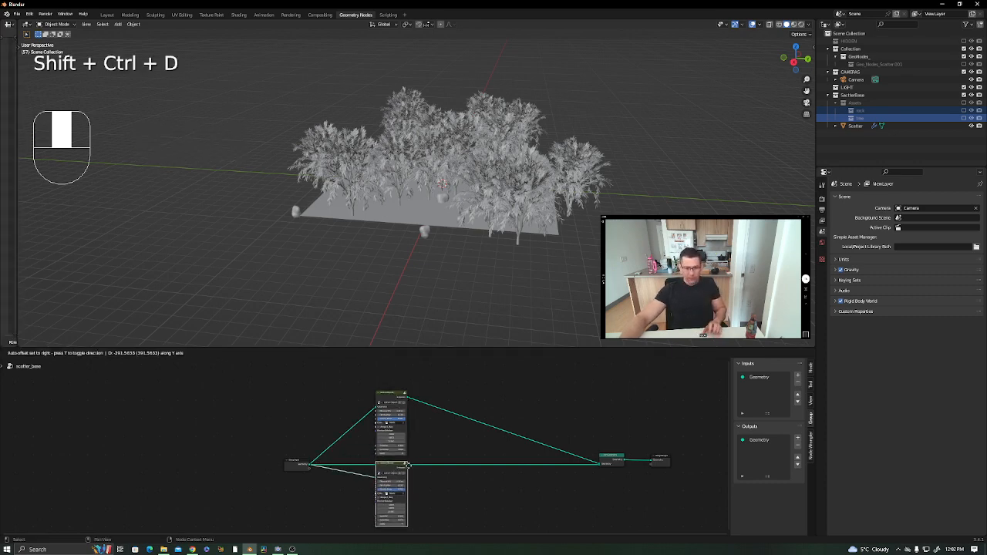
left_click(423, 479)
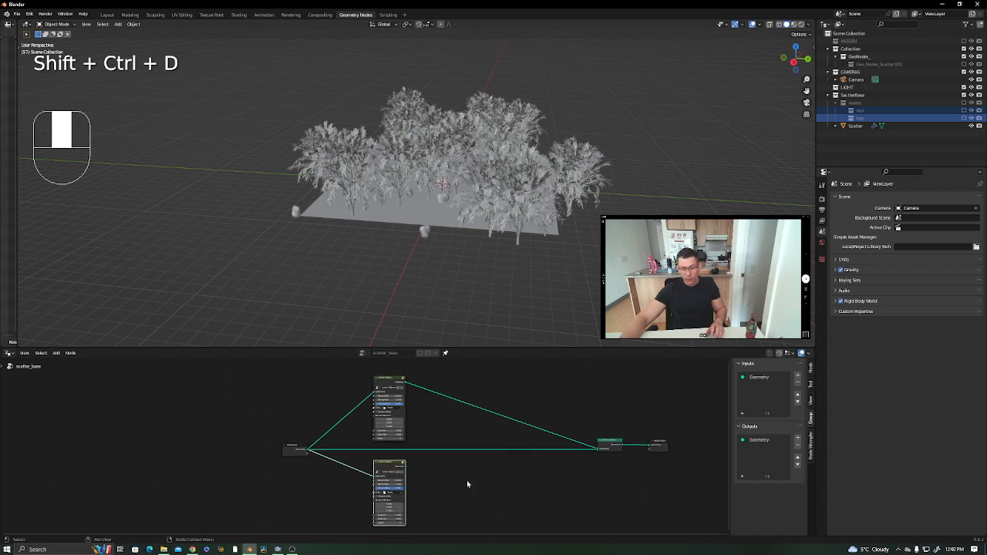
left_click_drag(405, 467, 598, 454)
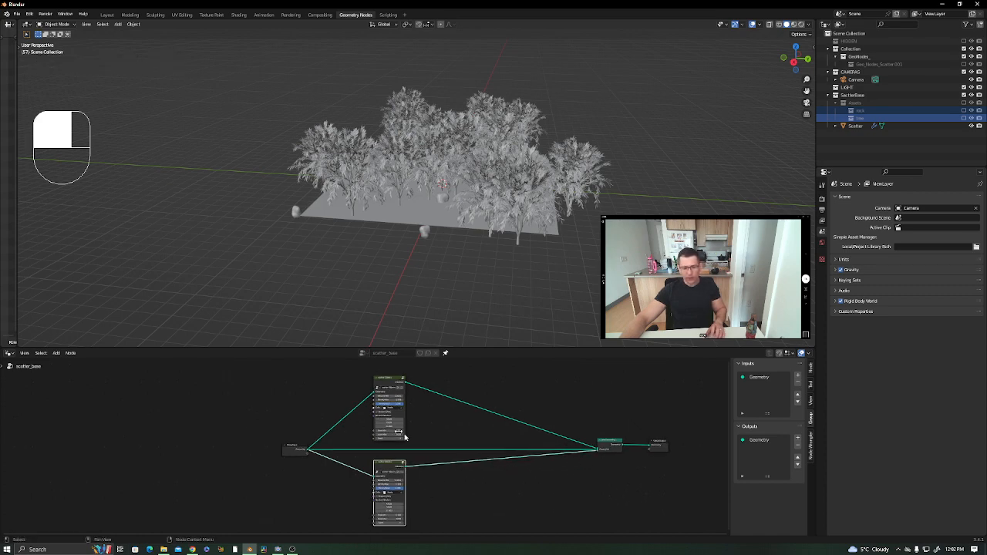
Set the collection of the original upper Scatter Objects node to rock.
middle_click_drag(400, 422, 274, 415)
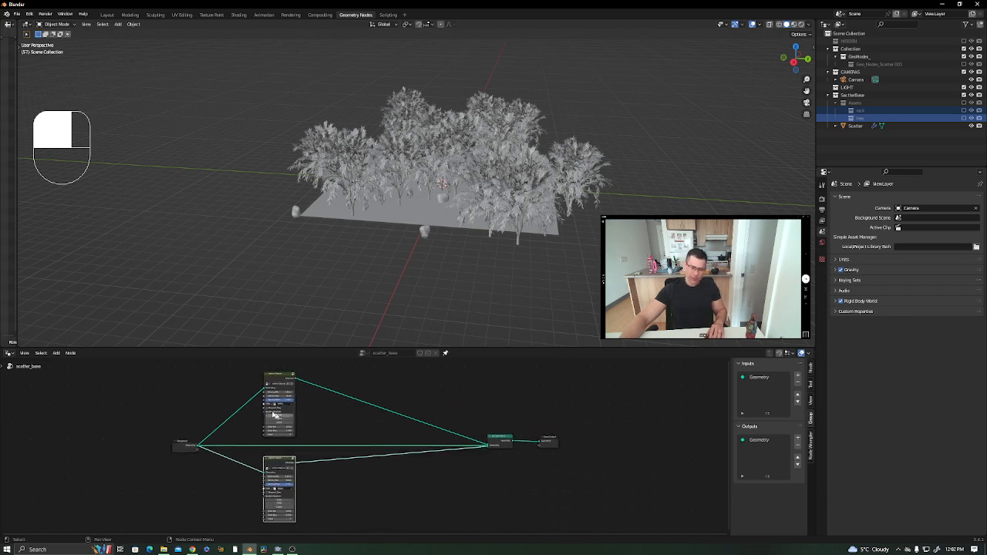
scroll(286, 406, "up", 1)
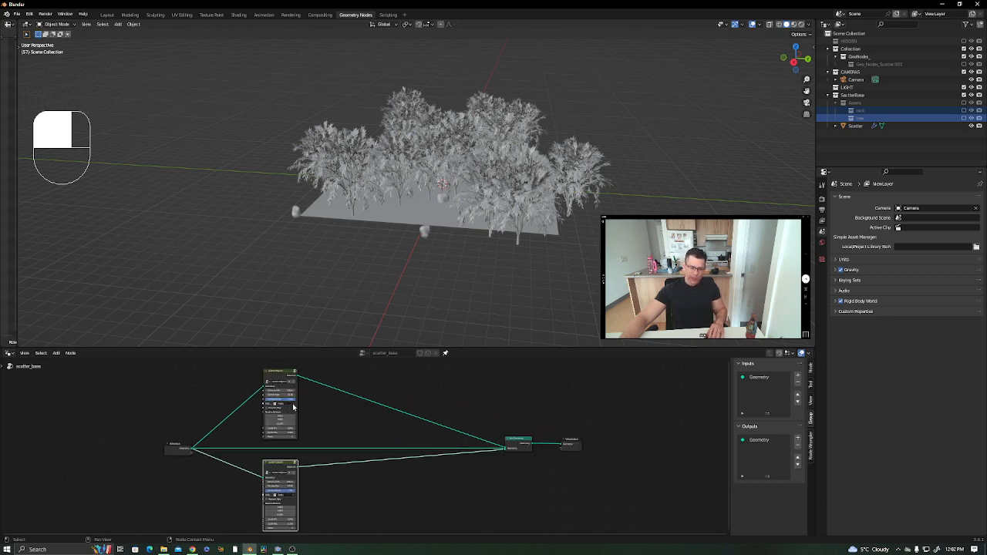
scroll(294, 406, "up", 2)
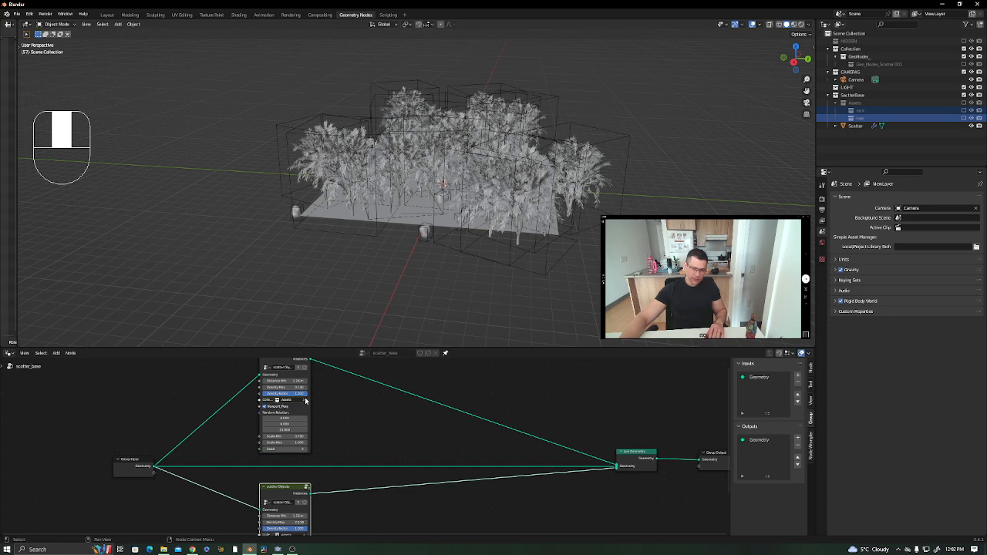
left_click(287, 407)
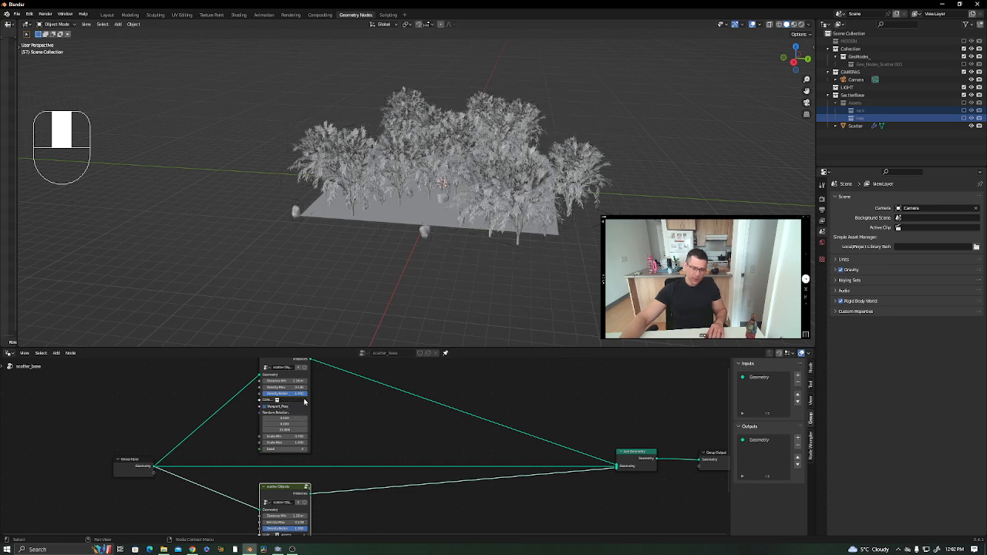
left_click(277, 400)
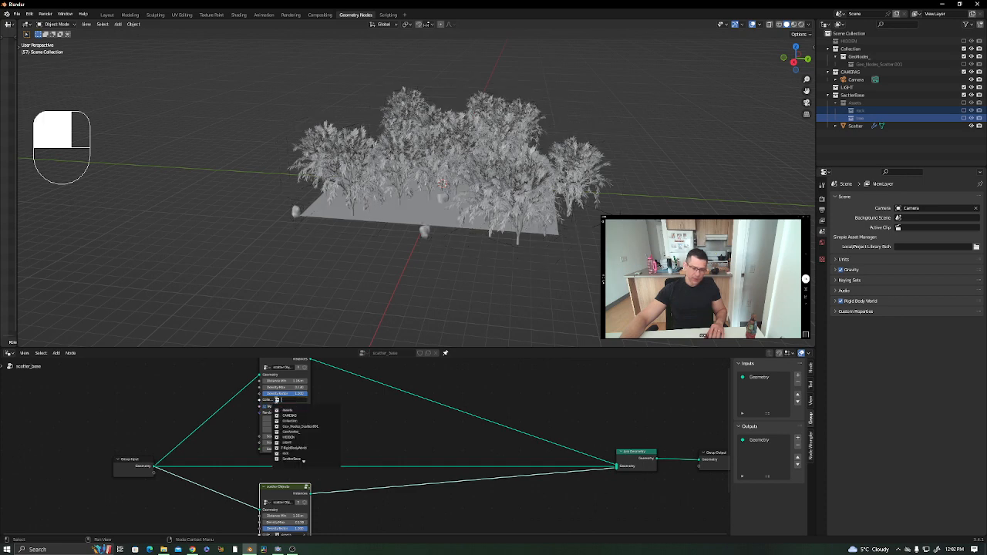
left_click(294, 454)
Set the collection of the duplicated lower Scatter Objects node to tree.
middle_click_drag(361, 503, 404, 440)
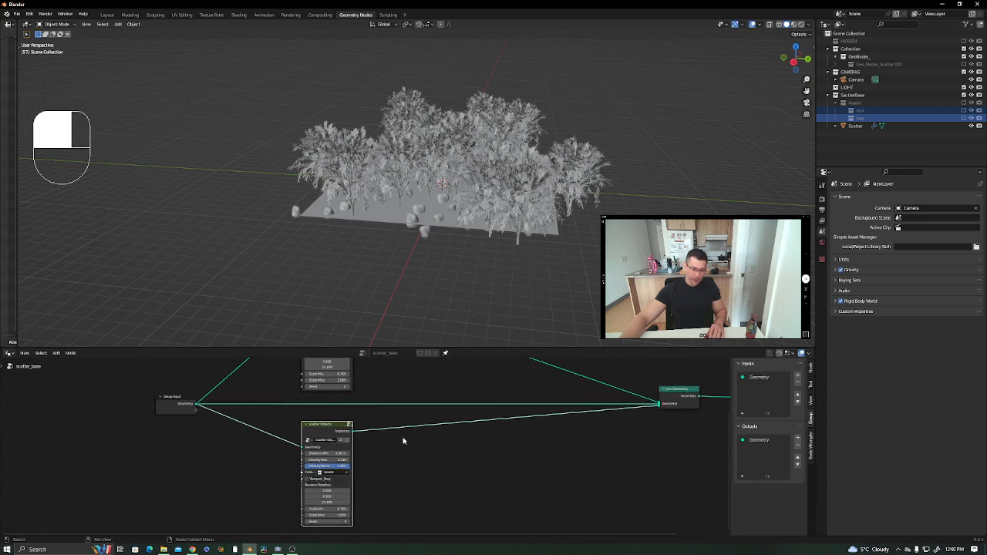
left_click(327, 472)
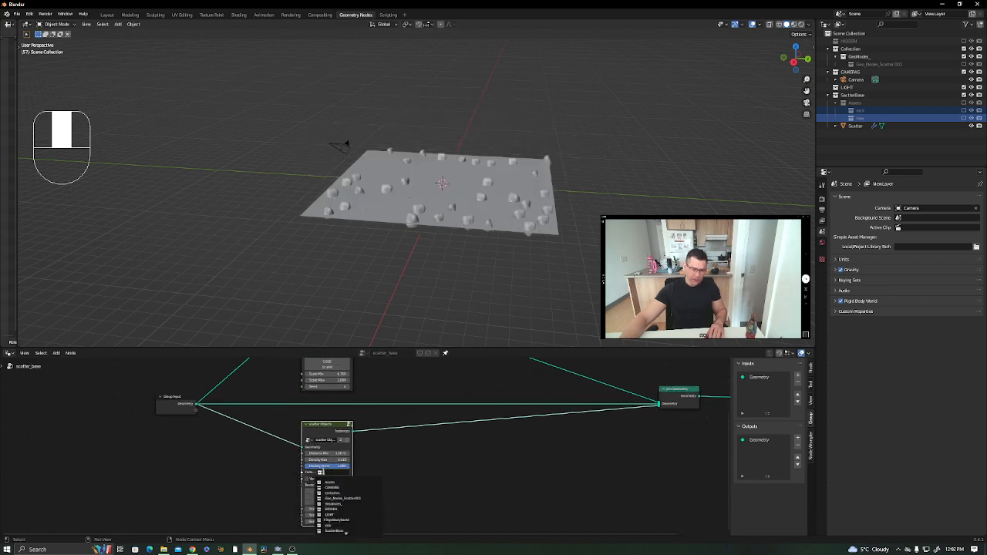
scroll(333, 524, "down", 3)
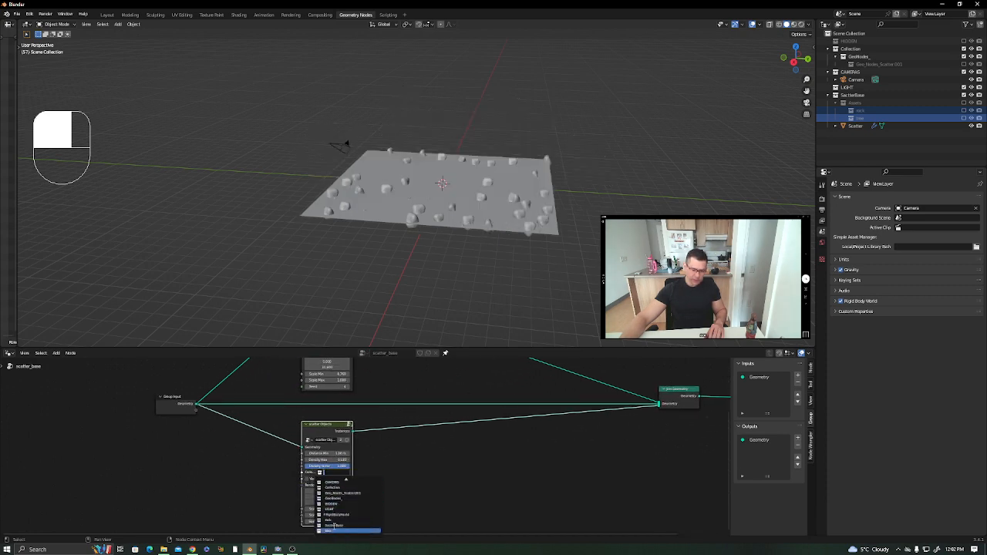
left_click(334, 531)
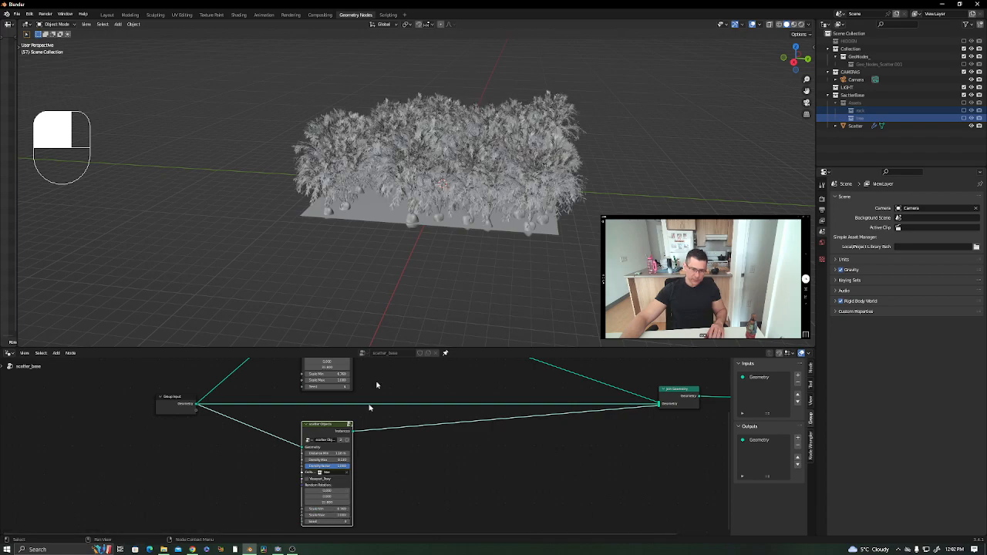
Change the seed of the rock Scatter Objects node so the rocks are distributed differently from the trees.
scroll(474, 188, "up", 8)
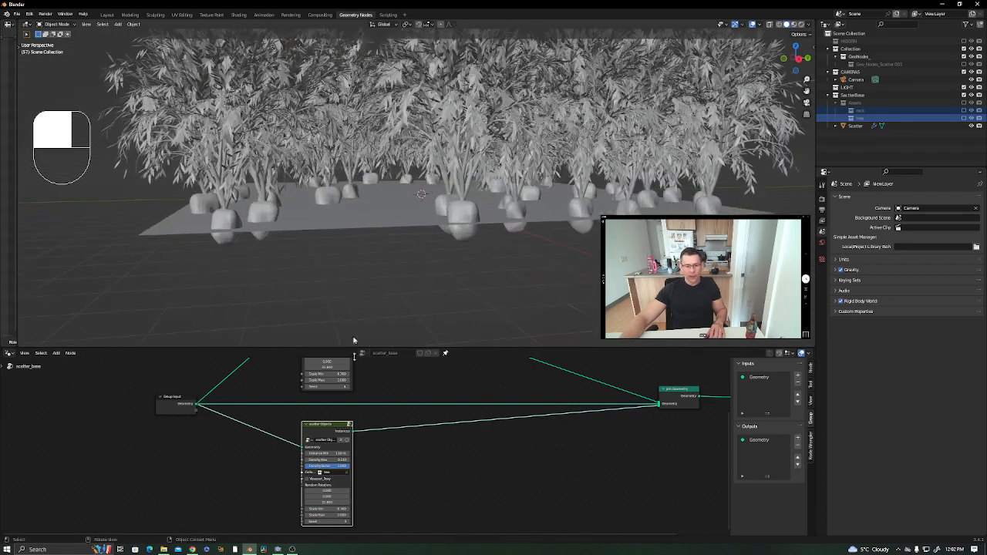
left_click(306, 387)
mouse_move(466, 219)
middle_mouse_down()
mouse_move(427, 223)
mouse_move(465, 228)
middle_mouse_up()
Increase the Random Rotation values of the rock Scatter Objects node to tilt the rocks on several axes.
middle_click_drag(348, 491, 441, 483)
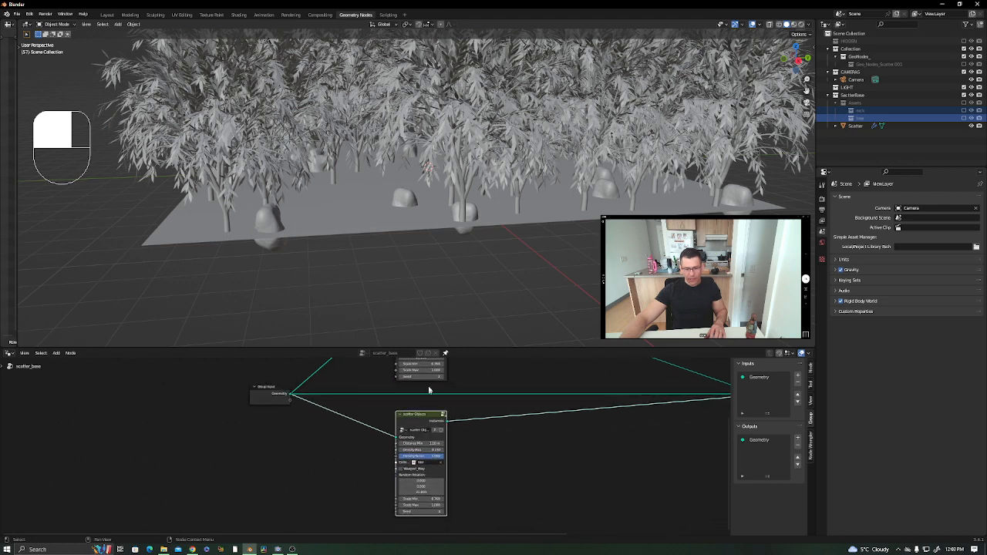
middle_click_drag(437, 381, 436, 413)
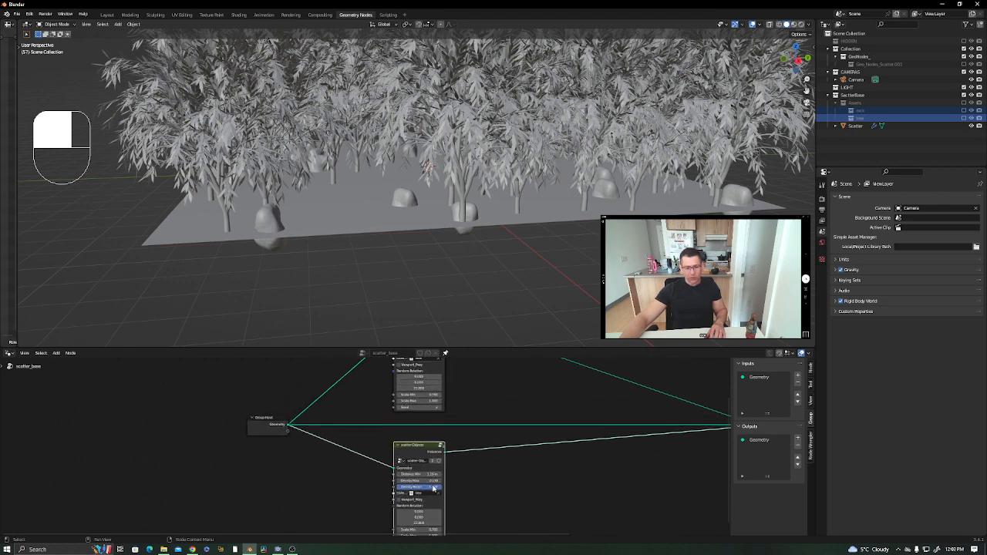
middle_click_drag(443, 516, 438, 381)
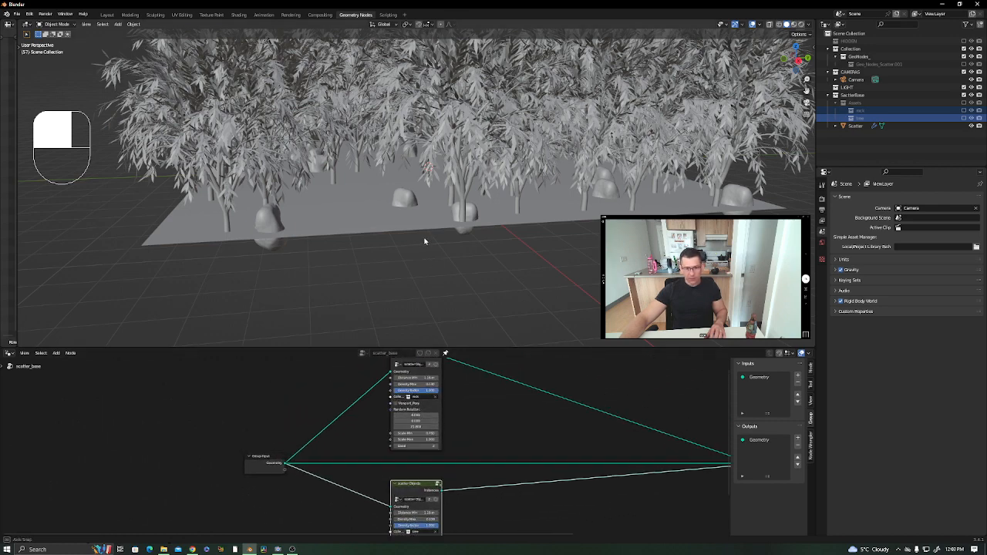
left_click_drag(415, 415, 467, 421)
middle_click_drag(532, 451, 430, 468)
mouse_move(463, 247)
middle_mouse_down()
mouse_move(484, 230)
mouse_move(463, 247)
middle_mouse_up()
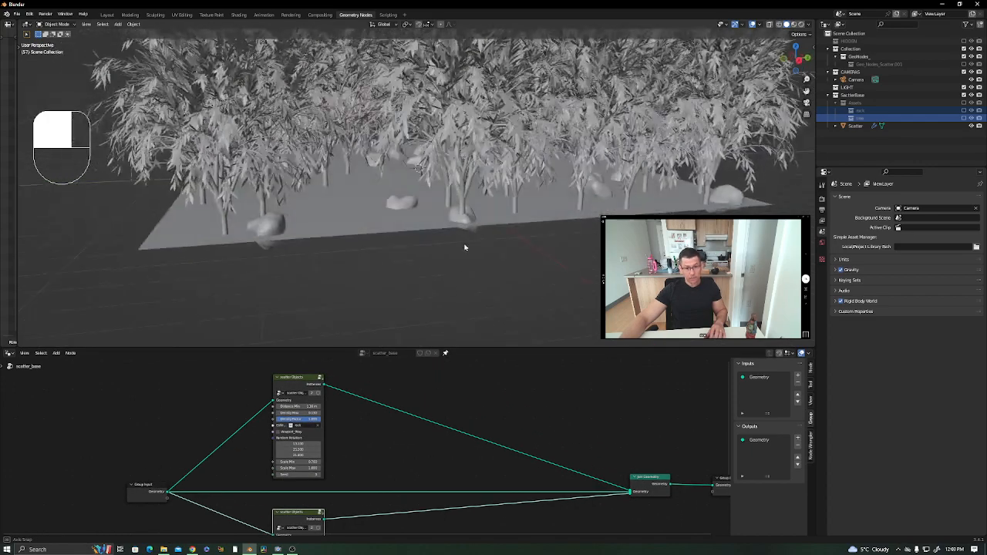
Increase the Distance Min of the tree Scatter Objects node to space the trees farther apart.
middle_click_drag(345, 479, 357, 450)
middle_click_drag(390, 498, 382, 455)
middle_click_drag(351, 502, 360, 464)
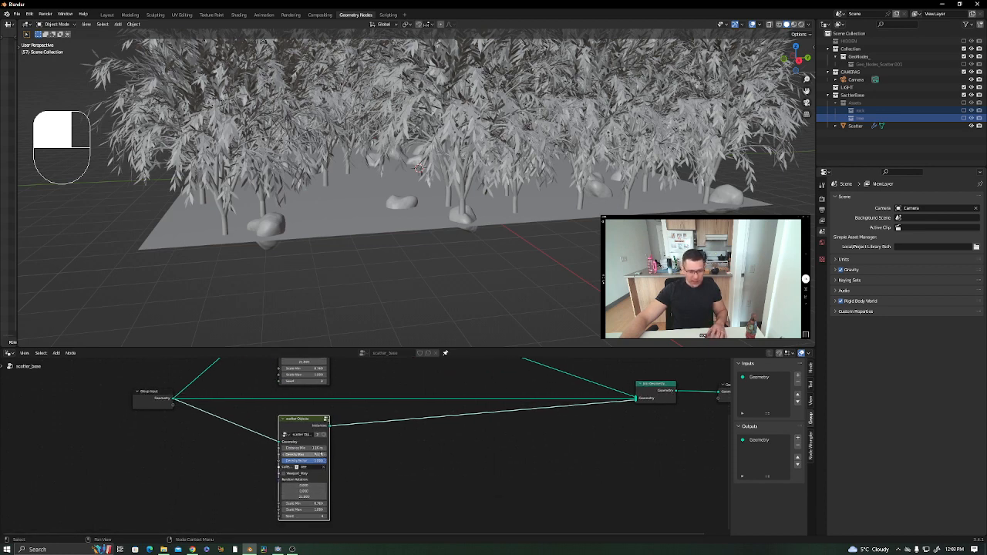
mouse_move(319, 448)
left_mouse_down()
mouse_move(355, 448)
mouse_move(319, 449)
left_mouse_up()
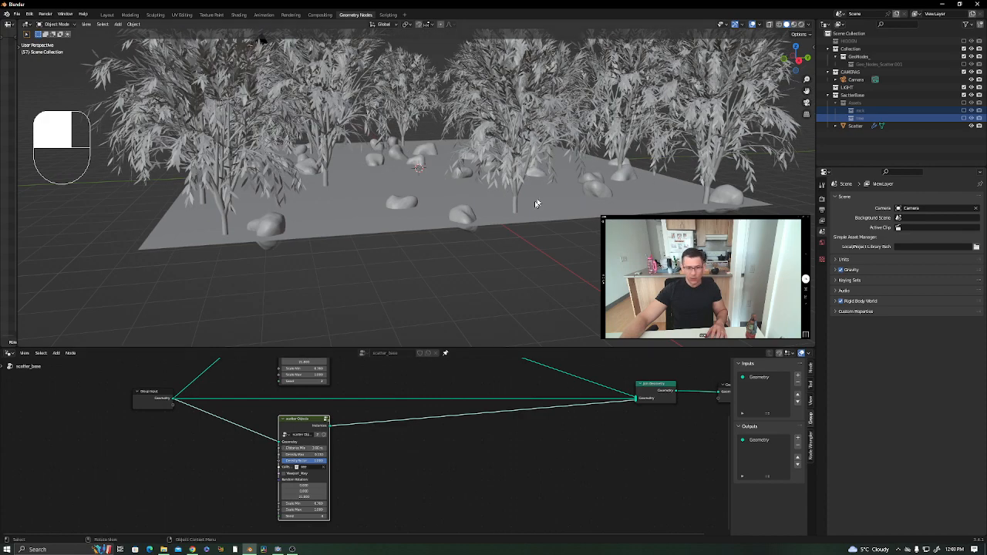
middle_click_drag(537, 203, 497, 206)
middle_click_drag(593, 202, 393, 203, "shift")
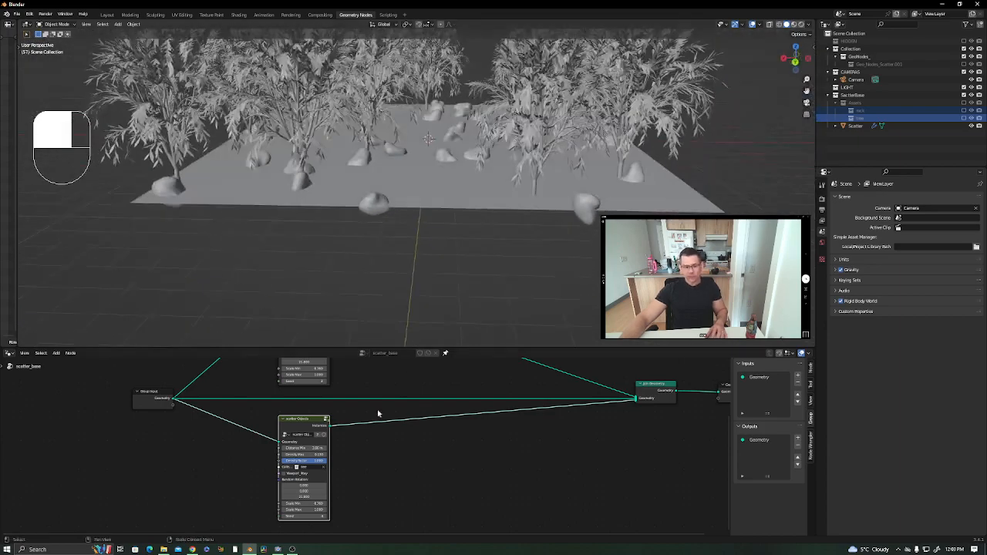
middle_click_drag(378, 415, 341, 507)
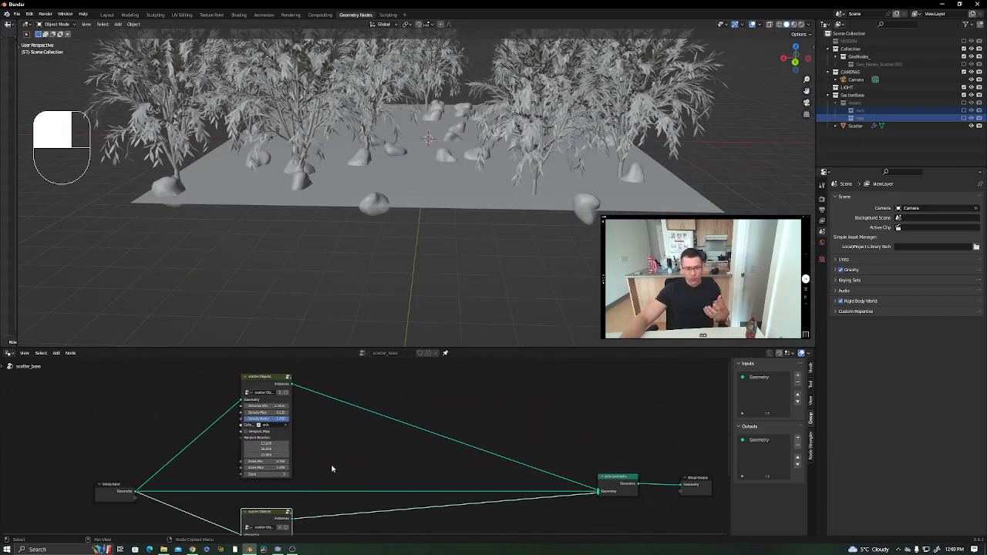
Examine the scattered rocks and trees on the ground plane from several angles, checking where they overlap.
middle_click_drag(332, 469, 349, 438)
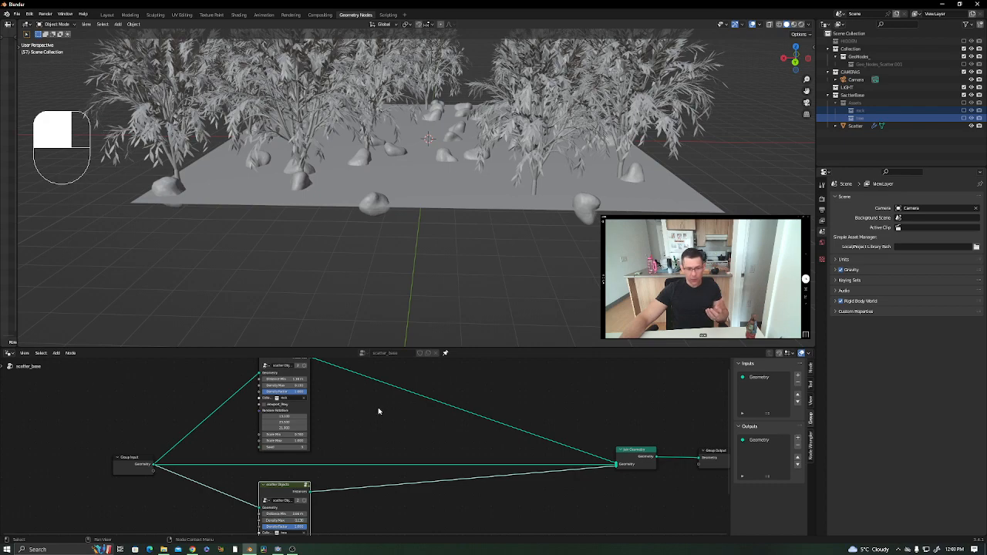
middle_click_drag(378, 473, 373, 459)
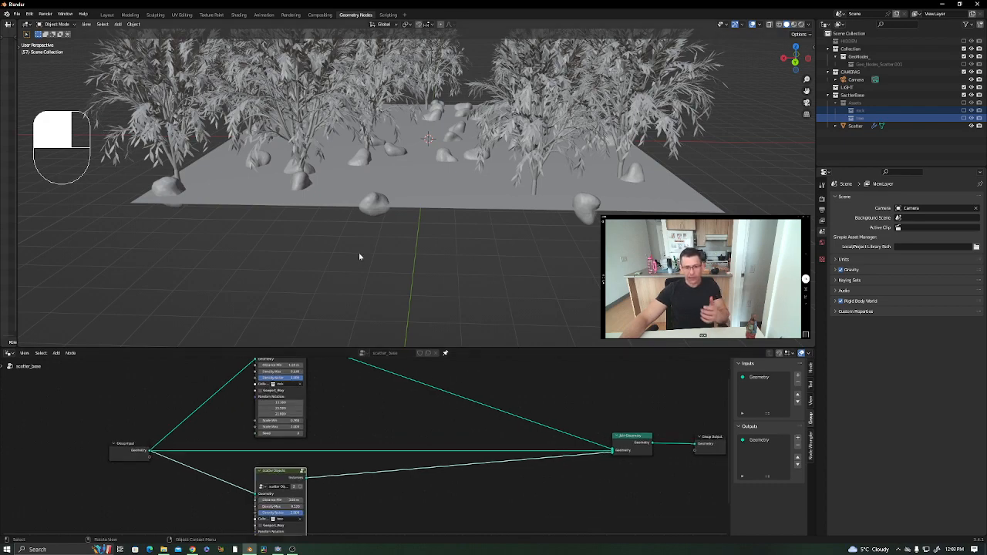
middle_click_drag(359, 257, 371, 232)
scroll(292, 210, "up", 5)
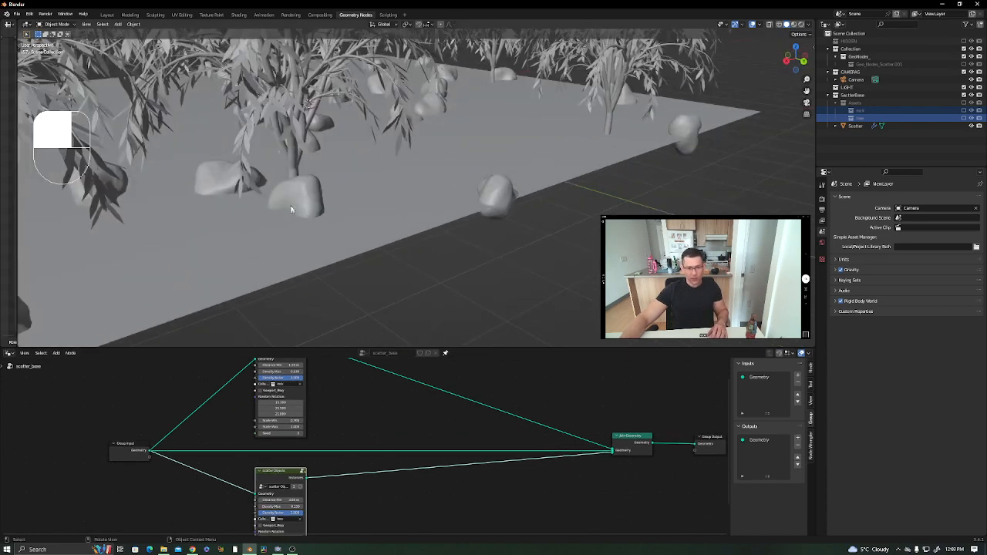
middle_click_drag(351, 179, 300, 207)
scroll(369, 202, "down", 4)
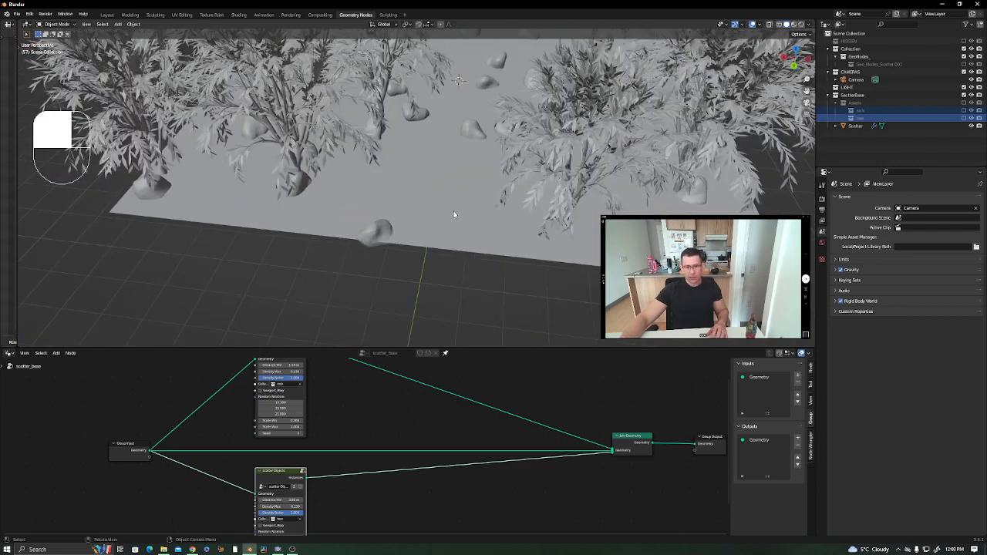
middle_click_drag(453, 211, 468, 191)
middle_click_drag(592, 198, 524, 166, "shift")
Change the seed on the rock scatter node and raise its Density Max to scatter more rocks over the plane.
middle_click_drag(416, 484, 432, 523)
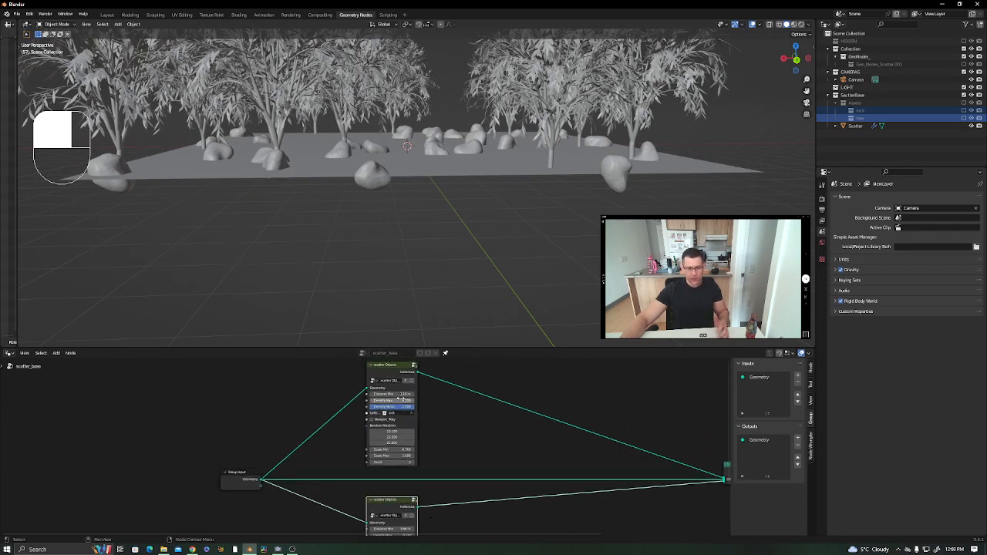
left_click(413, 463)
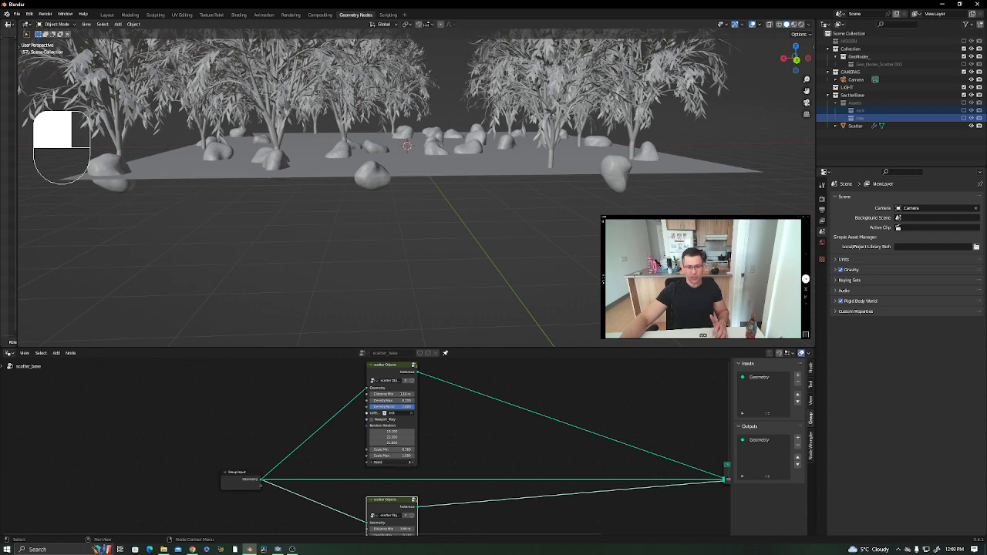
left_click(413, 463)
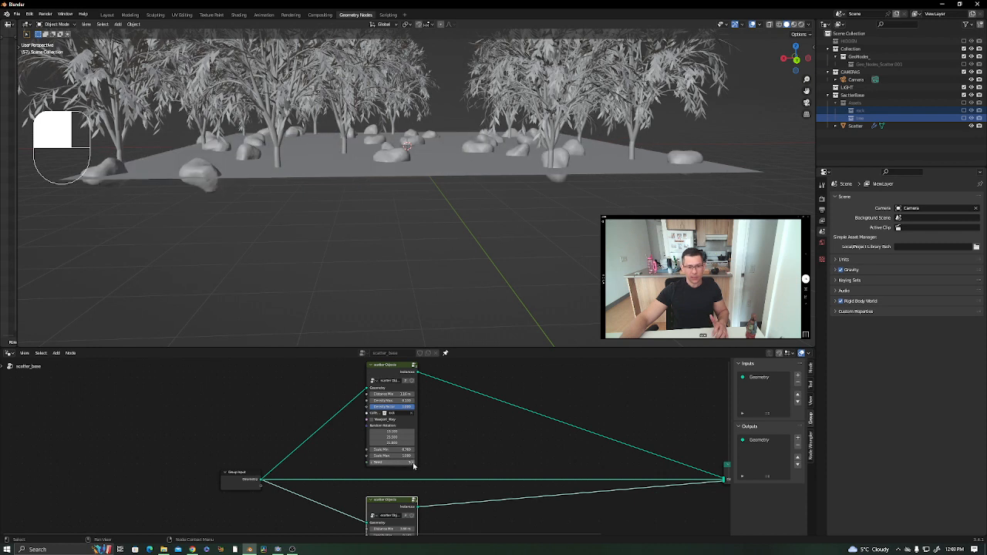
left_click(373, 463)
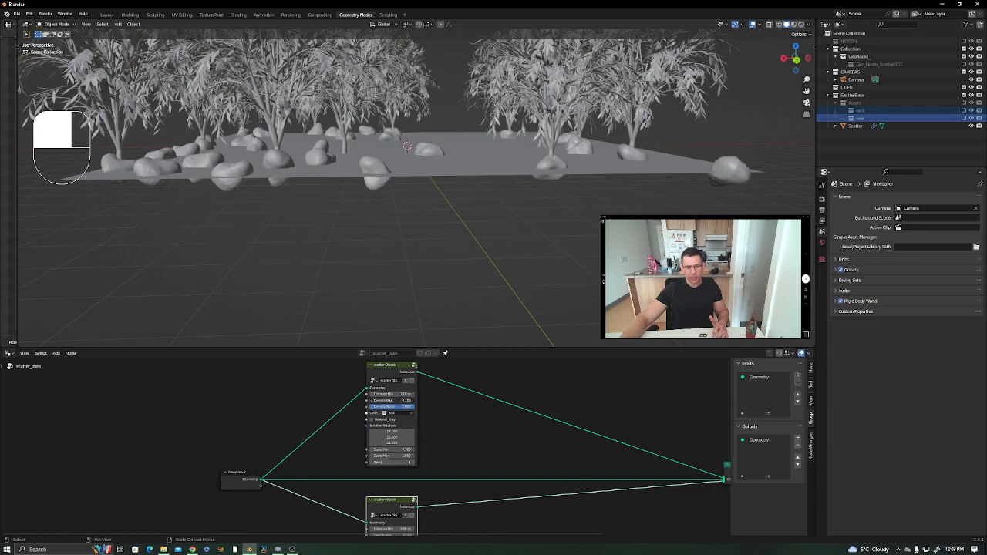
left_click_drag(392, 400, 439, 400)
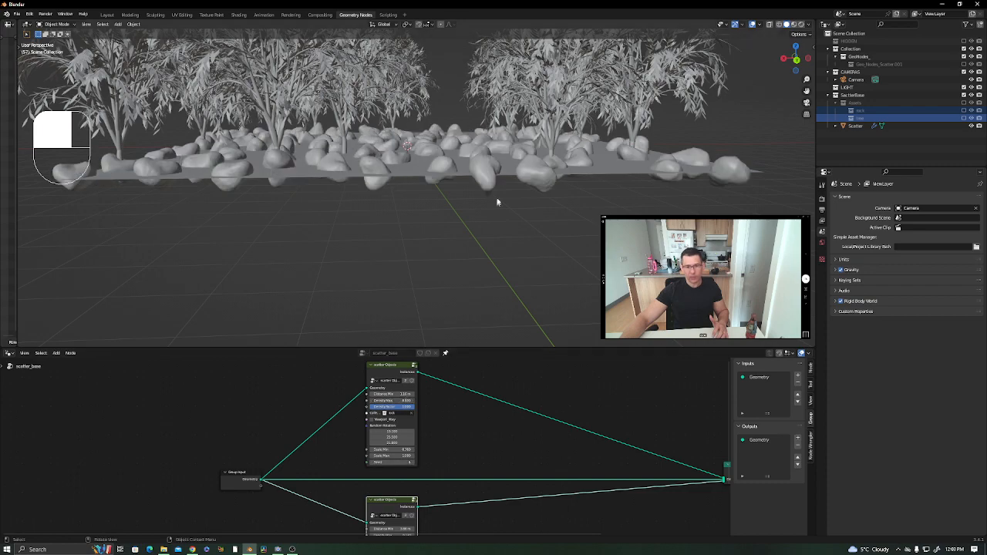
middle_click_drag(498, 202, 699, 201)
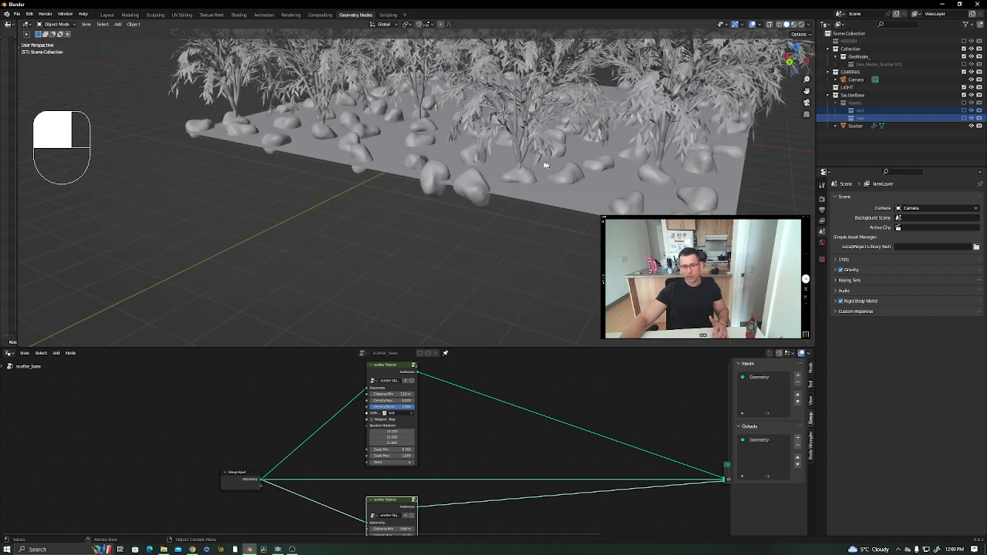
middle_click_drag(427, 145, 575, 280)
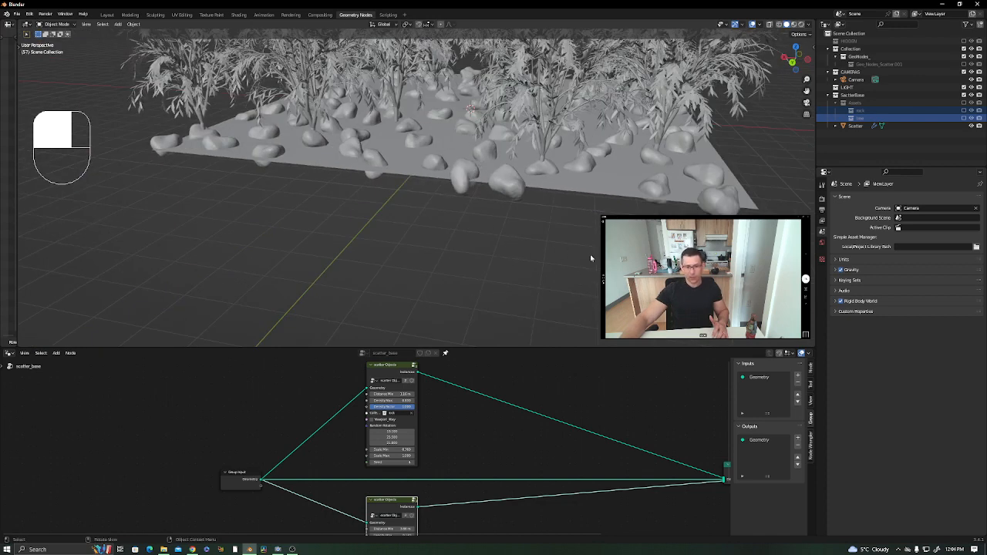
Insert a Realize Instances node on the link between the rock scatter node and Join Geometry.
middle_click_drag(508, 467, 370, 430)
key("shift+a")
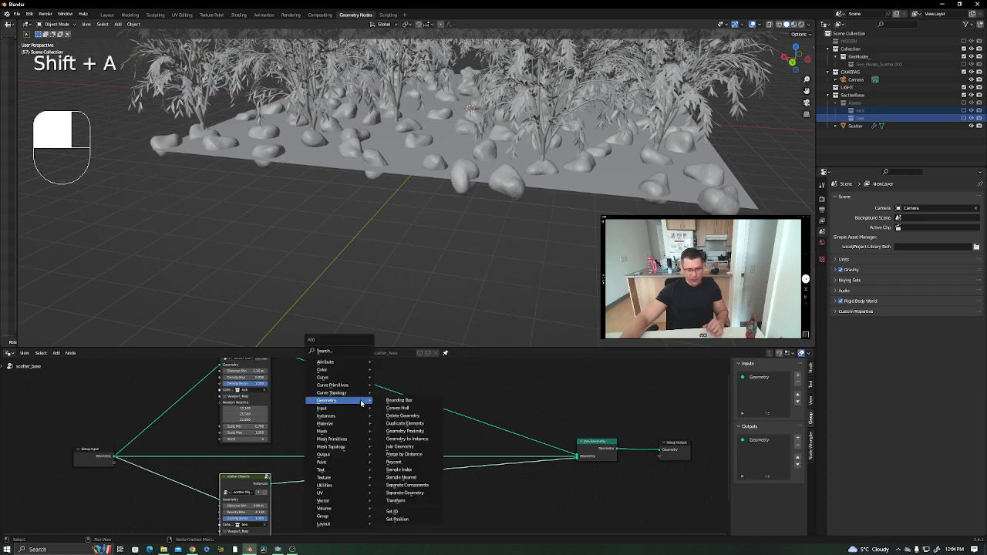
mouse_move(339, 416)
left_click(405, 431)
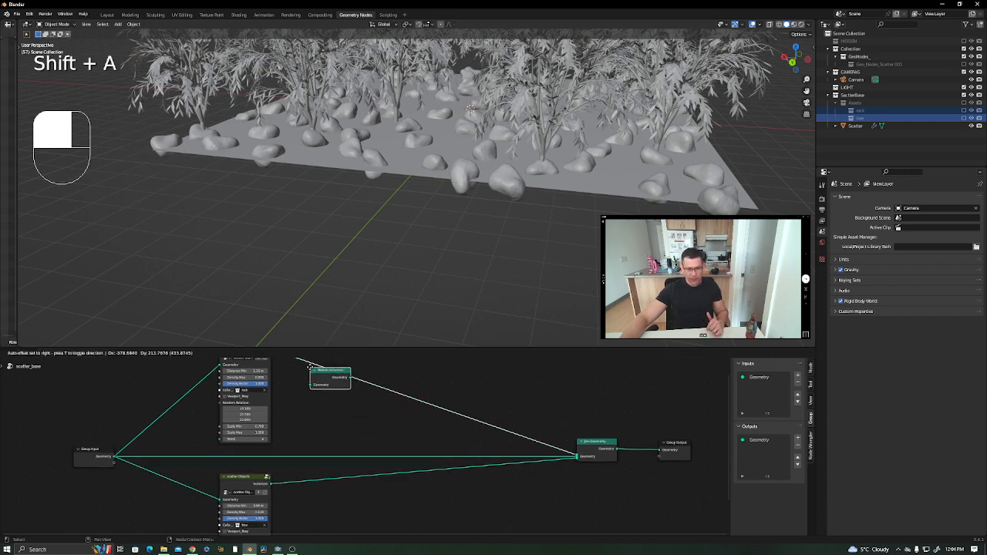
left_click(304, 395)
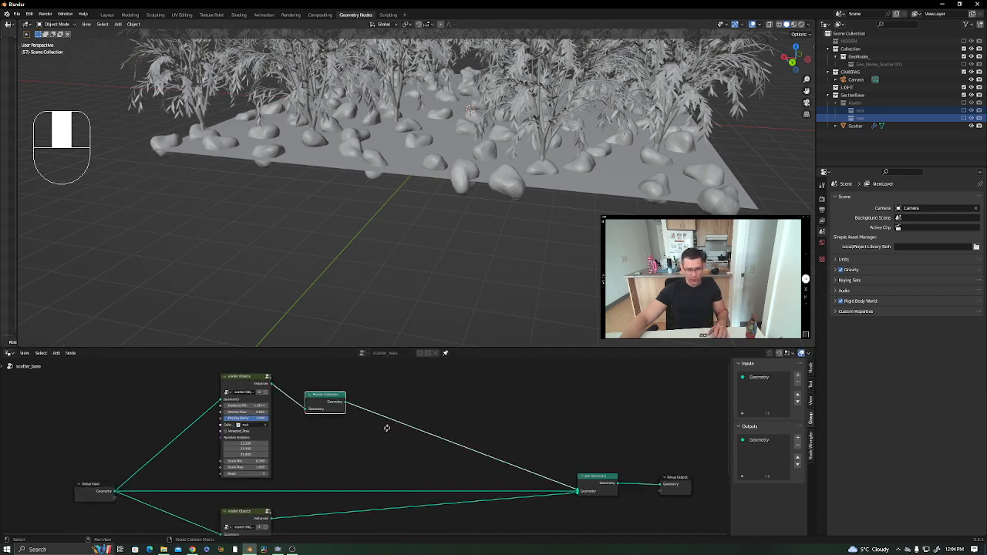
Add a Geometry Proximity node to the right of the tree scatter node.
key("shift+a")
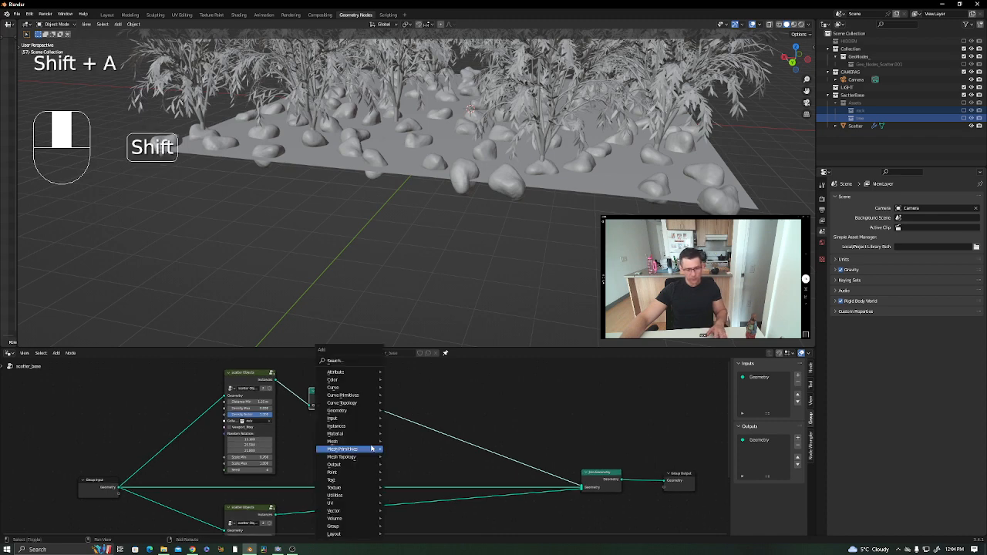
mouse_move(371, 445)
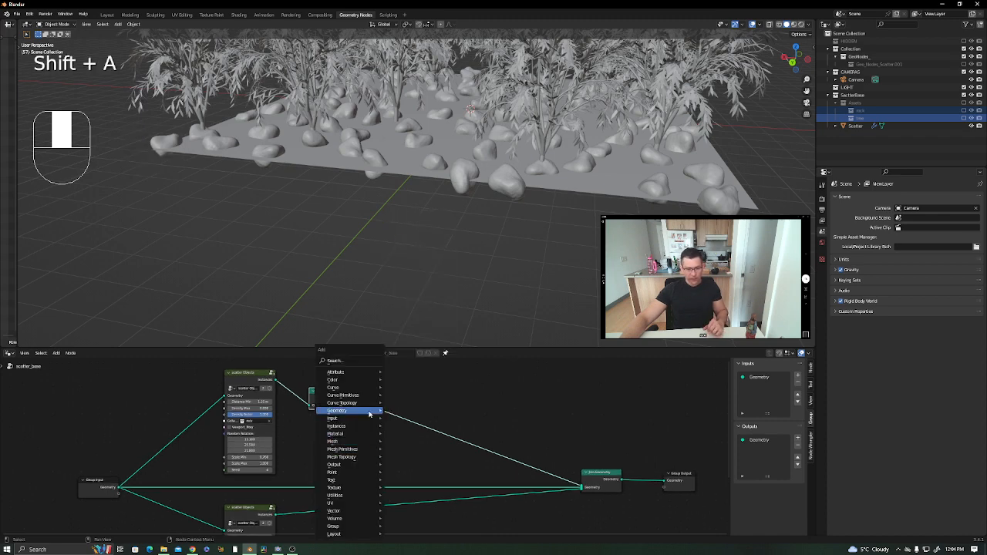
mouse_move(363, 410)
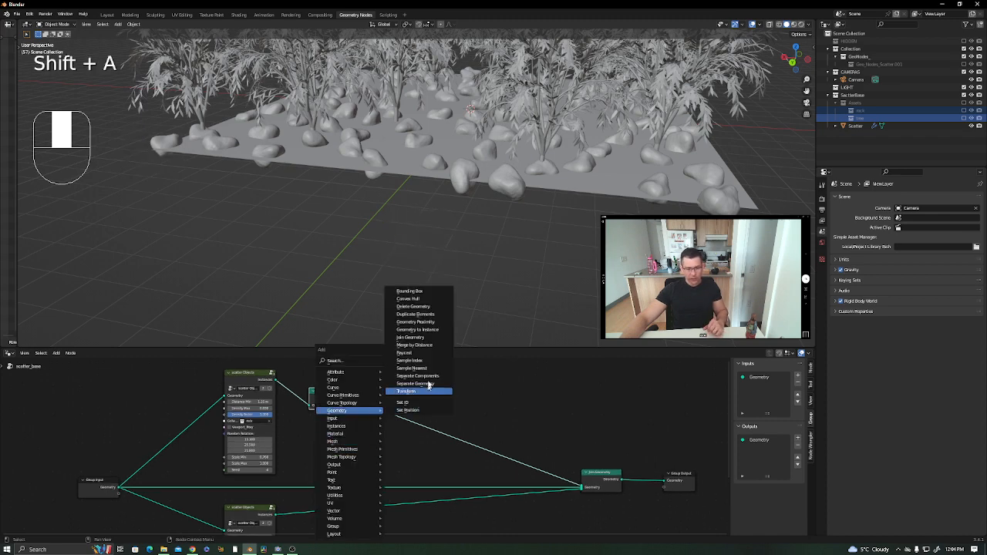
left_click(416, 321)
left_click(330, 519)
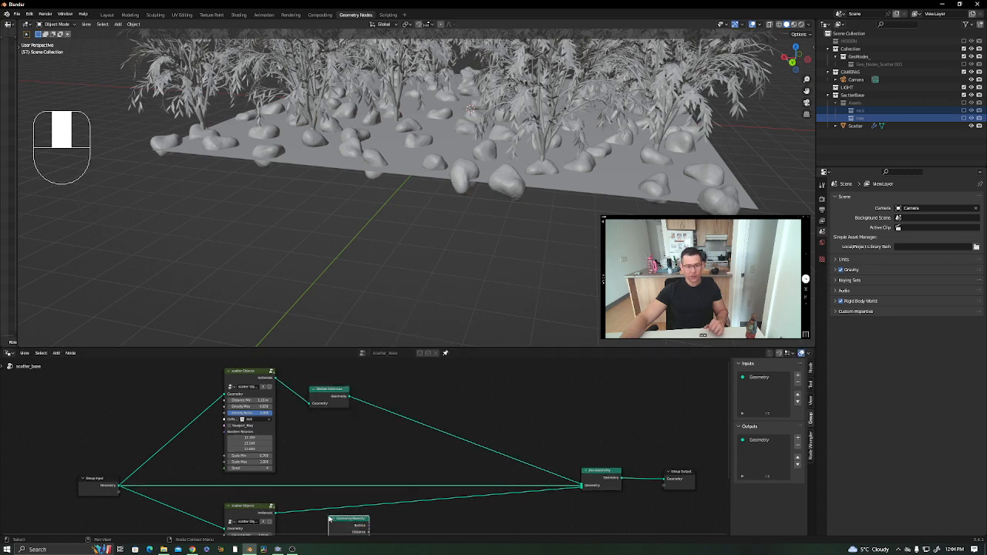
Add a Delete Geometry node beside Geometry Proximity and set its domain to Instance.
middle_click_drag(329, 519, 337, 434)
key("shift+a")
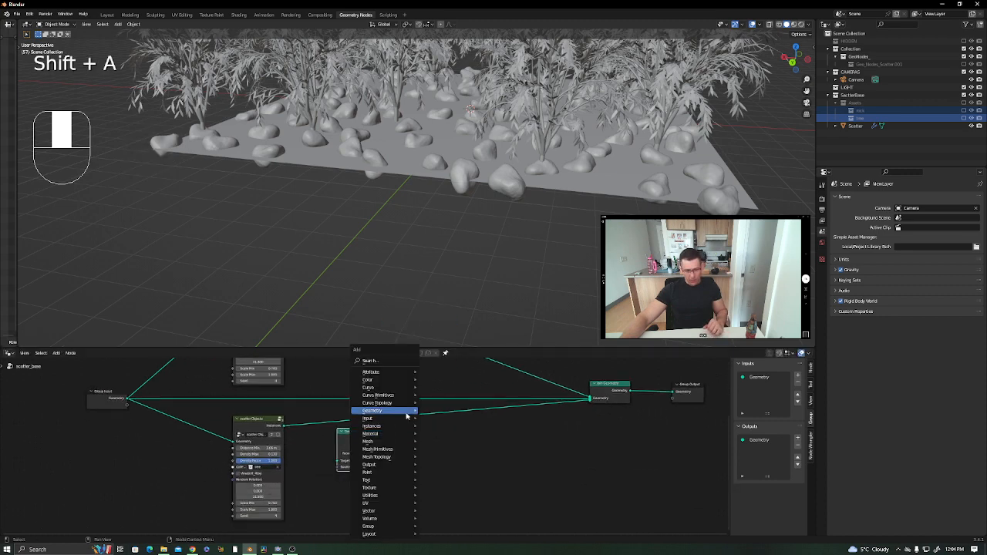
mouse_move(406, 413)
left_click(475, 308)
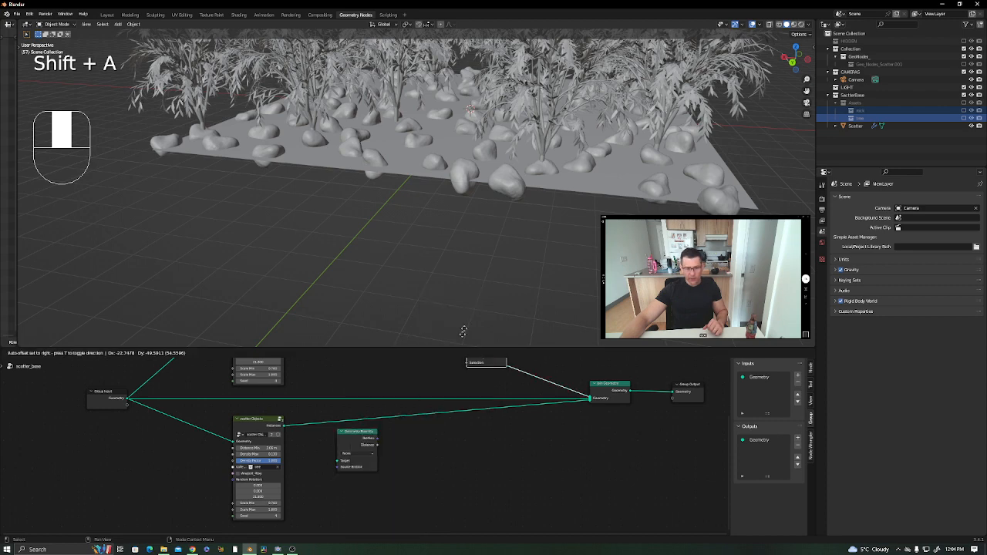
left_click(438, 445)
left_click_drag(439, 445, 445, 480)
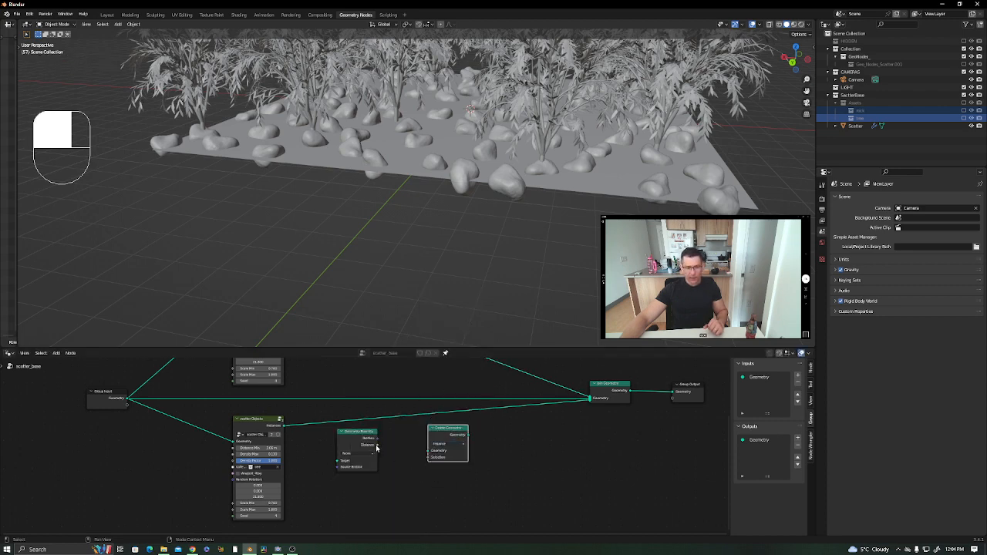
Connect Geometry Proximity's Distance to Delete Geometry's Selection, and the Realize Instances output to Geometry Proximity's Target.
left_click_drag(376, 447, 428, 458)
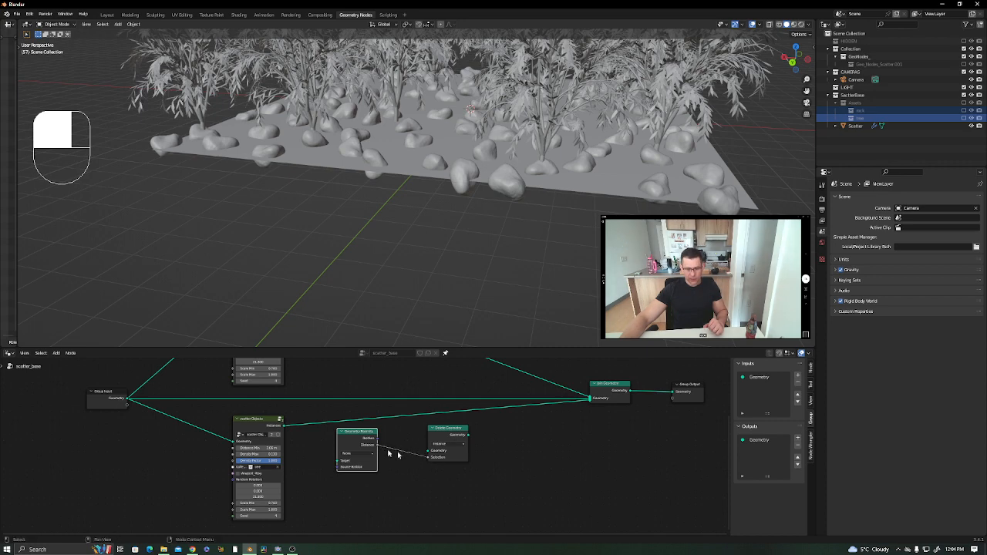
left_click_drag(361, 437, 394, 448)
middle_click_drag(372, 409, 392, 472)
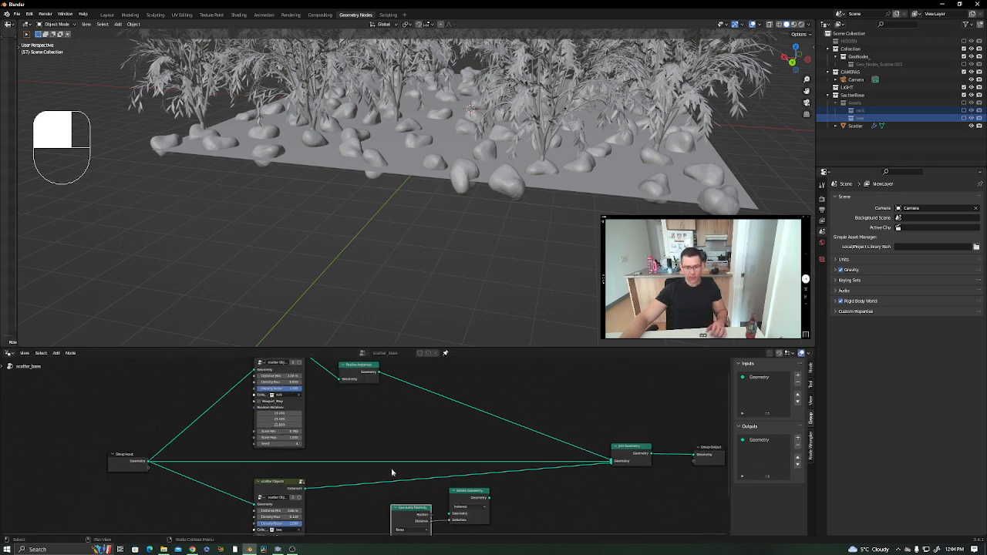
scroll(389, 472, "down", 1)
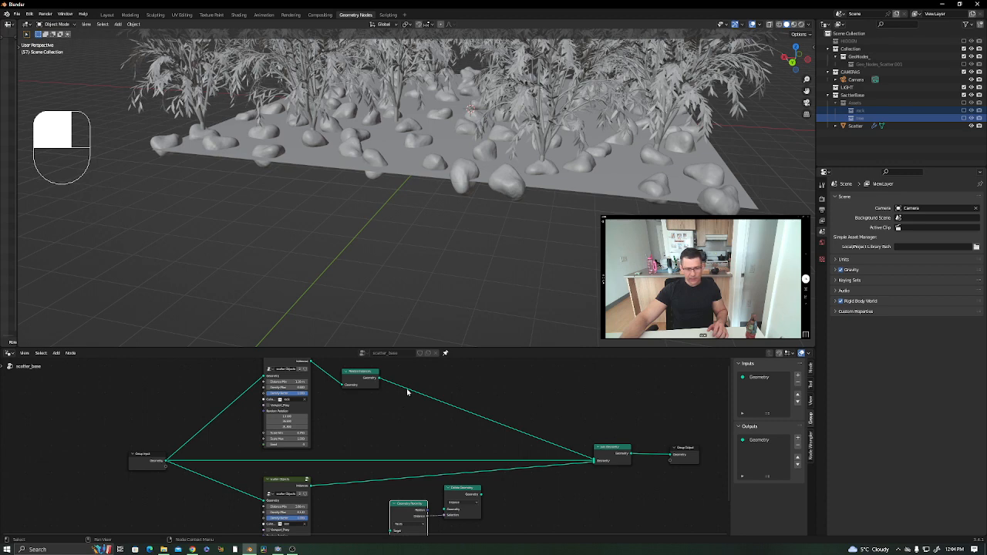
middle_click_drag(398, 395, 337, 366)
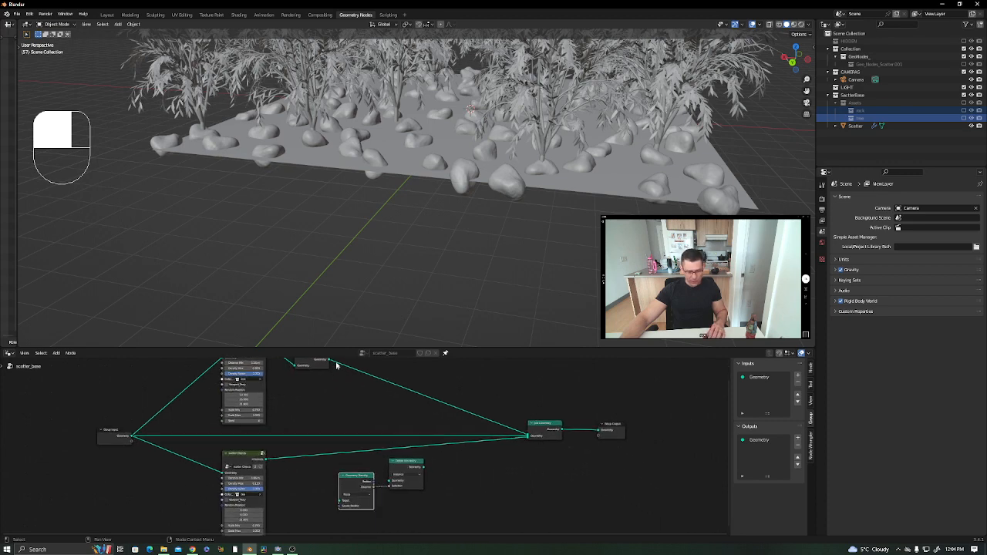
left_click_drag(328, 363, 340, 501)
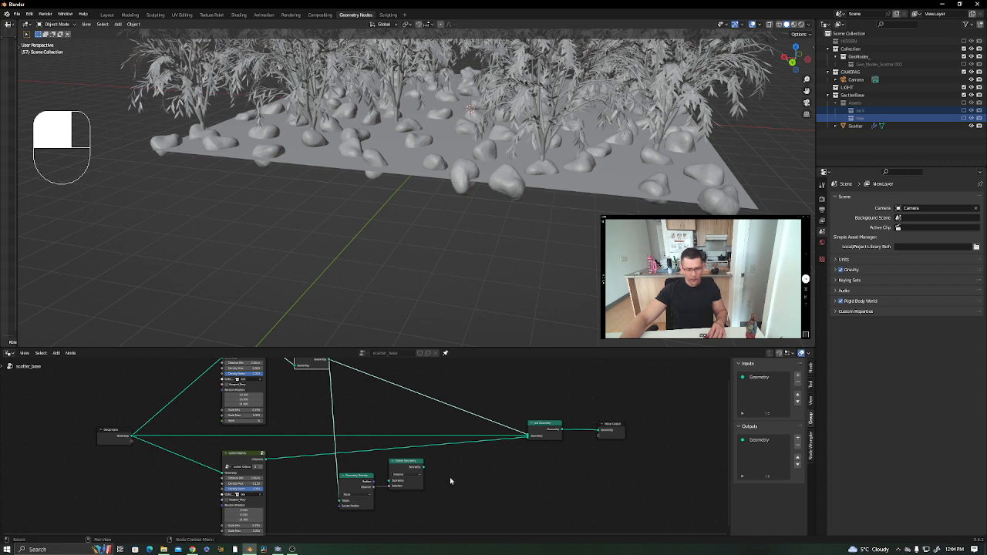
Route the tree scatter's Instances through Delete Geometry into Join Geometry, cutting their direct link to Join Geometry.
middle_click_drag(451, 480, 385, 462)
left_click_drag(222, 452, 377, 472)
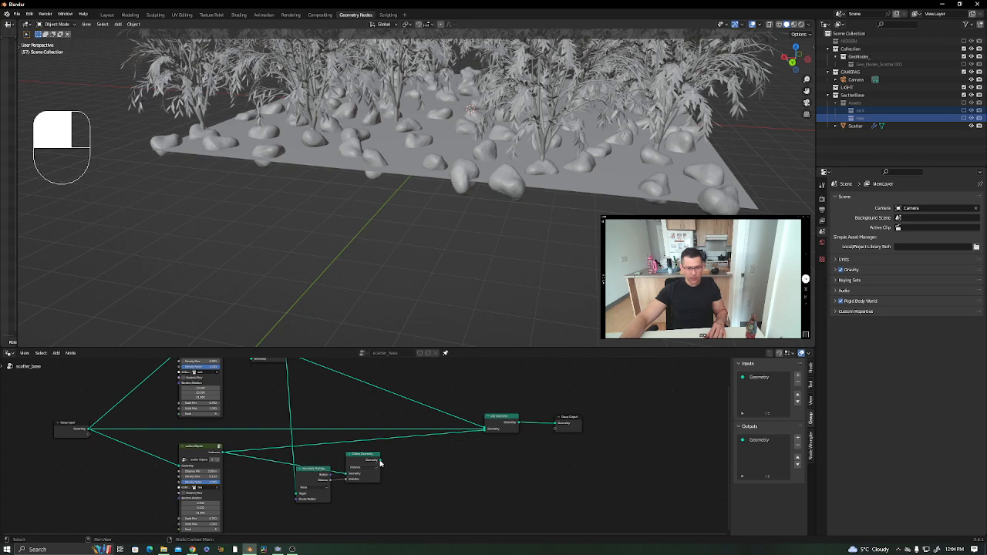
right_click_drag(392, 452, 387, 437, "ctrl")
left_click_drag(379, 460, 486, 433)
key("Home")
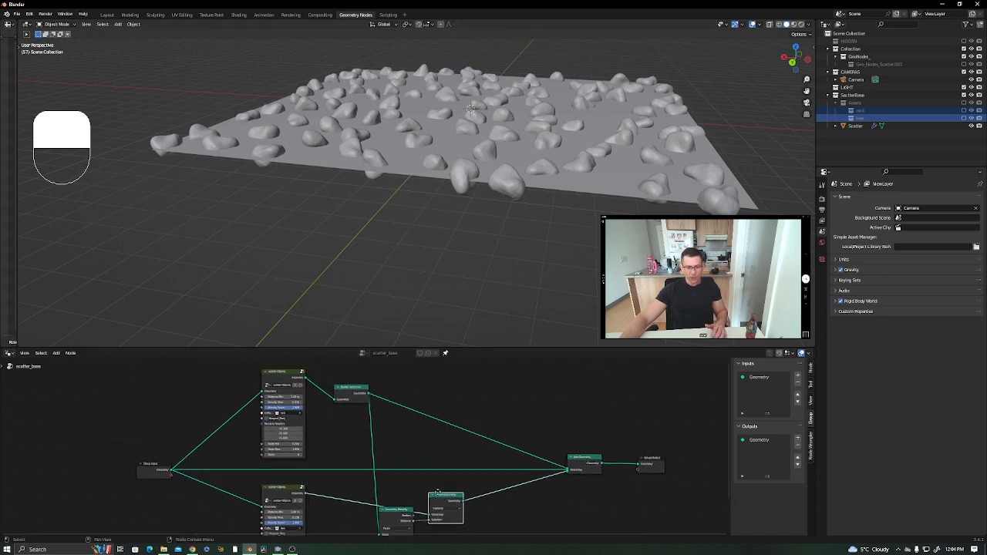
Move the Delete Geometry node farther right to leave space after Geometry Proximity.
middle_click_drag(384, 421, 380, 405)
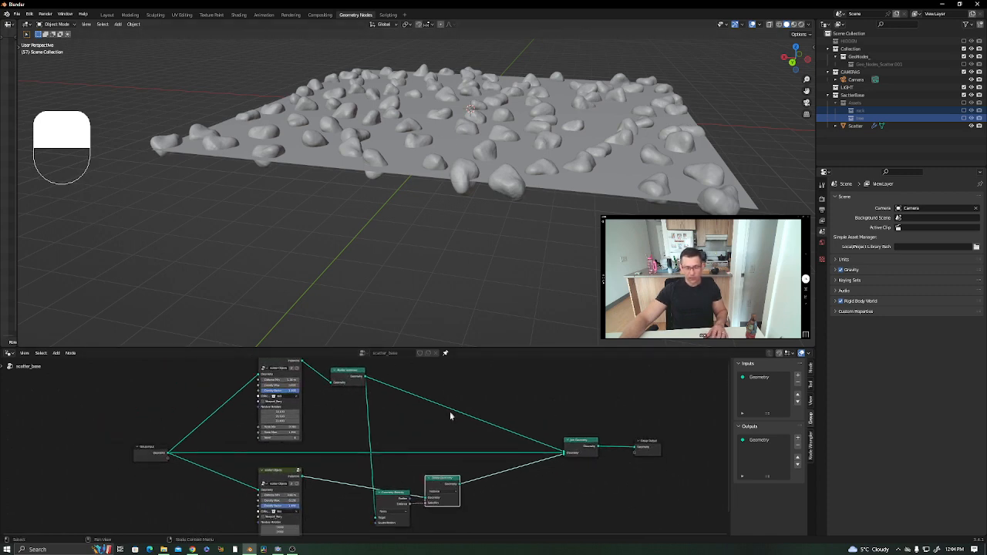
middle_click_drag(447, 428, 441, 392)
left_click_drag(436, 444, 498, 431)
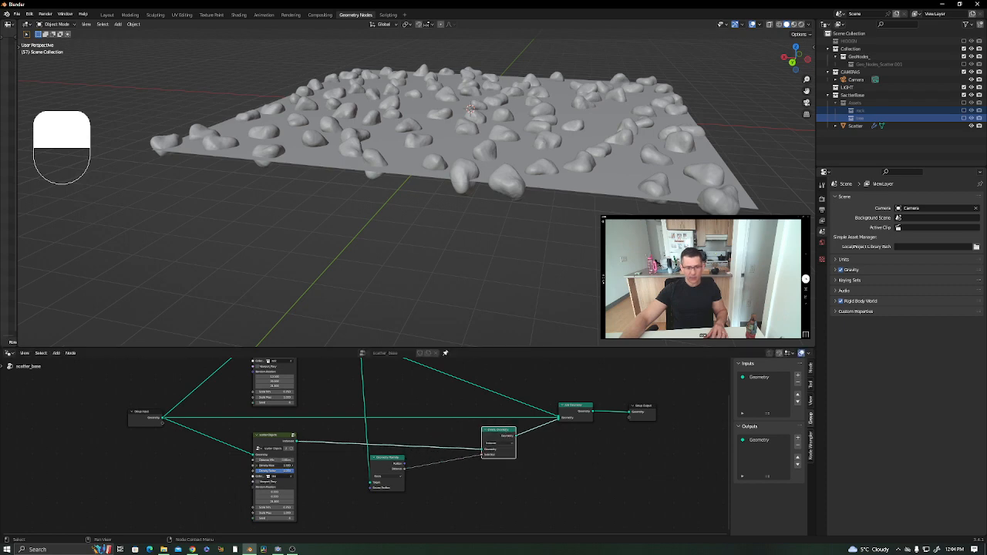
Link the rock scatter's Instances directly to Join Geometry, and detach Realize Instances from Join Geometry, placing it before Geometry Proximity.
middle_click_drag(471, 481, 478, 523)
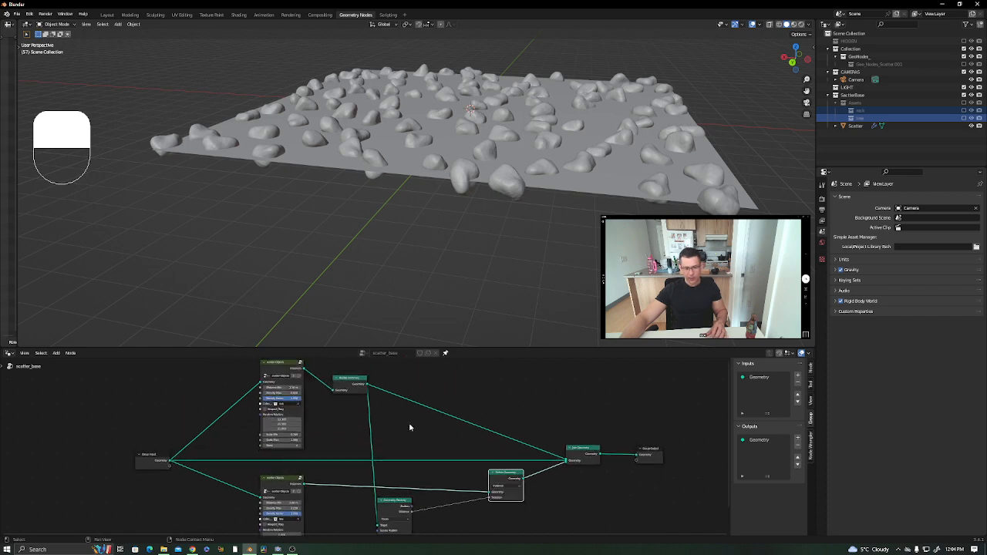
left_click_drag(305, 372, 567, 460)
key("ctrl")
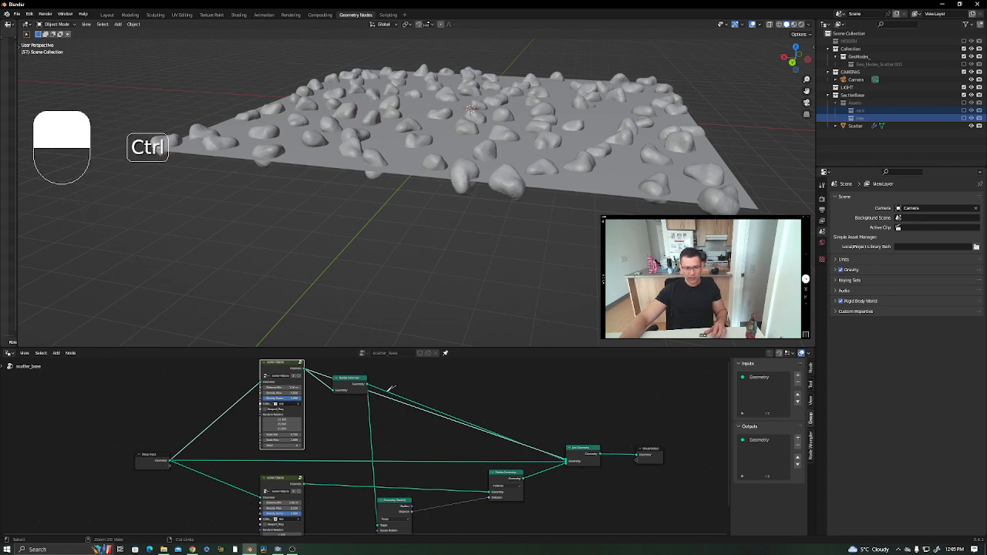
left_click_drag(359, 386, 351, 514)
Move the Join Geometry and Group Output nodes together farther right to make room in the node tree.
middle_click_drag(426, 503, 250, 489)
left_click_drag(502, 409, 383, 464)
left_click_drag(419, 433, 505, 419)
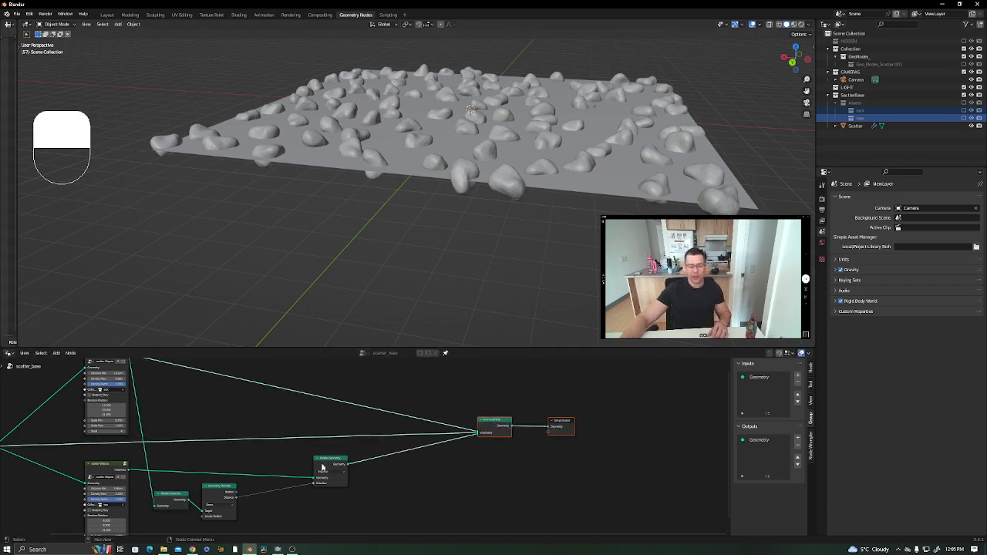
middle_click_drag(323, 468, 416, 444)
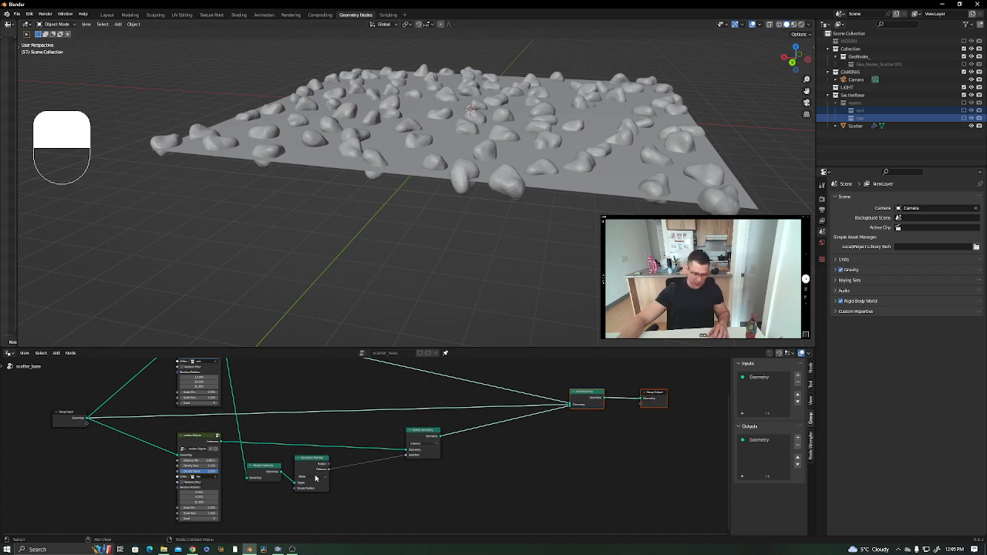
scroll(315, 479, "up", 1)
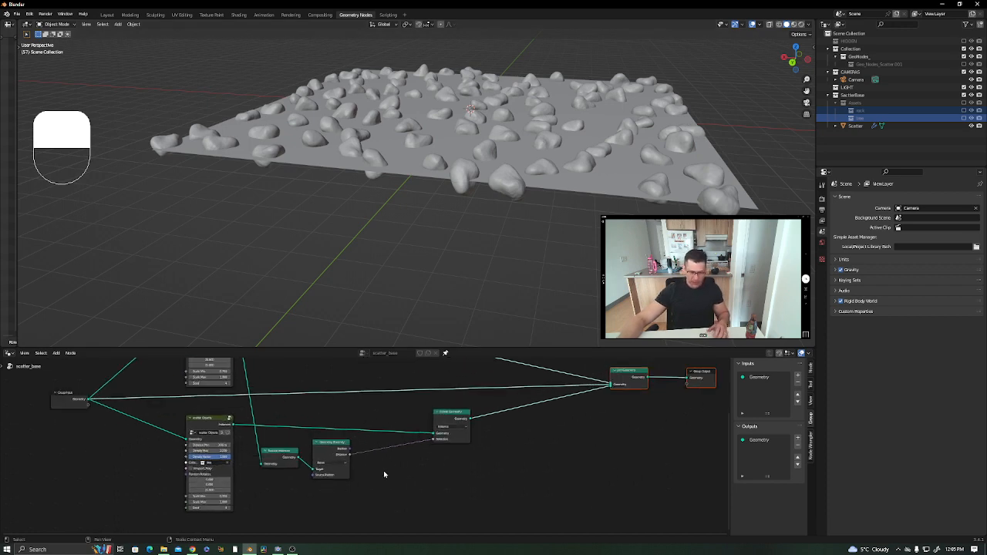
Insert a Math node set to Subtract between Geometry Proximity's Distance and Delete Geometry's Selection.
scroll(384, 474, "up", 1)
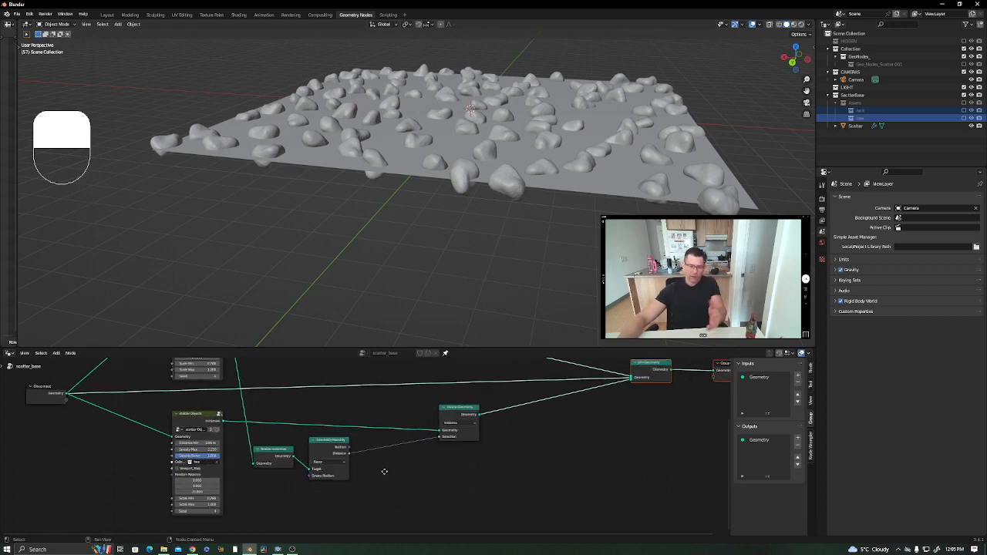
scroll(385, 472, "up", 1)
scroll(385, 474, "down", 1)
key("shift+a")
mouse_move(384, 473)
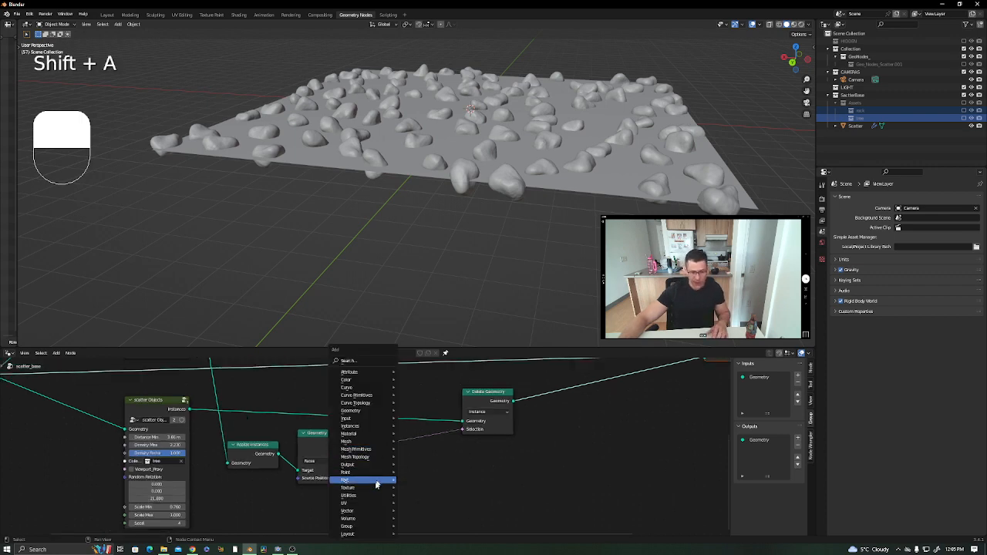
mouse_move(367, 496)
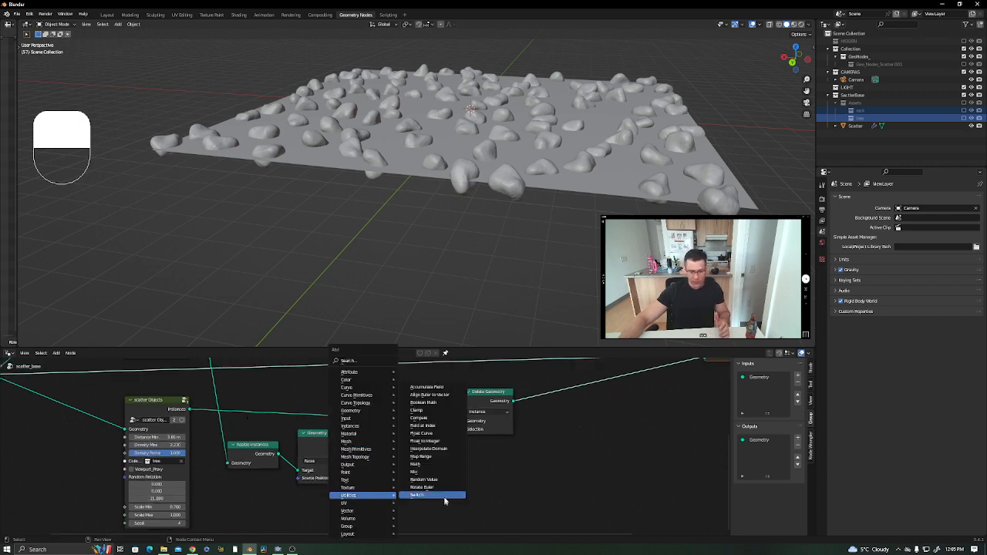
left_click(435, 466)
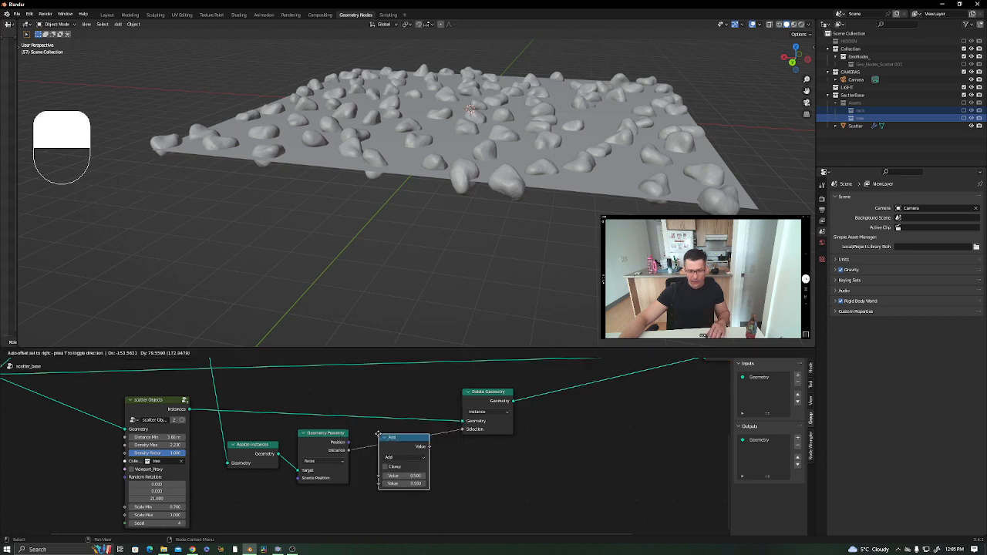
left_click(410, 460)
left_click(412, 459)
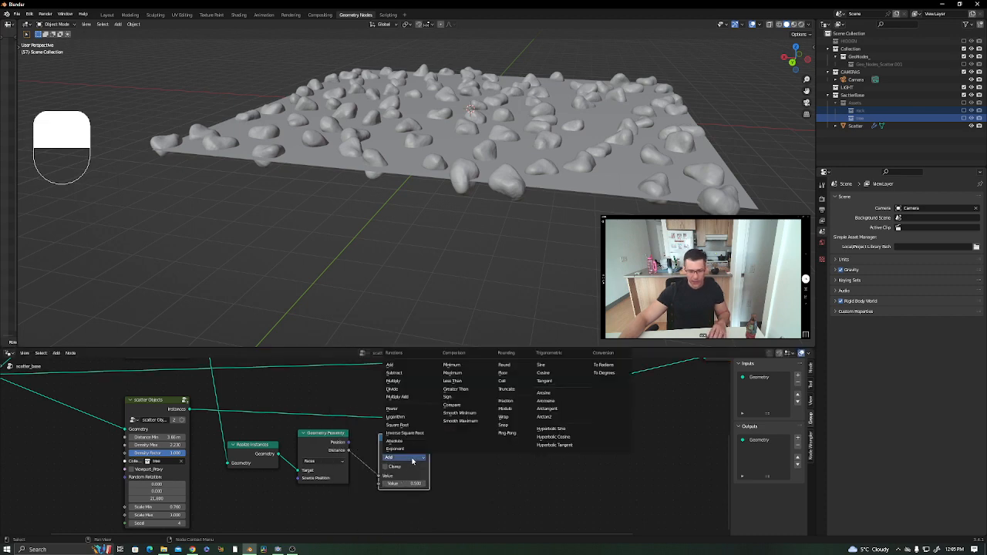
left_click(414, 374)
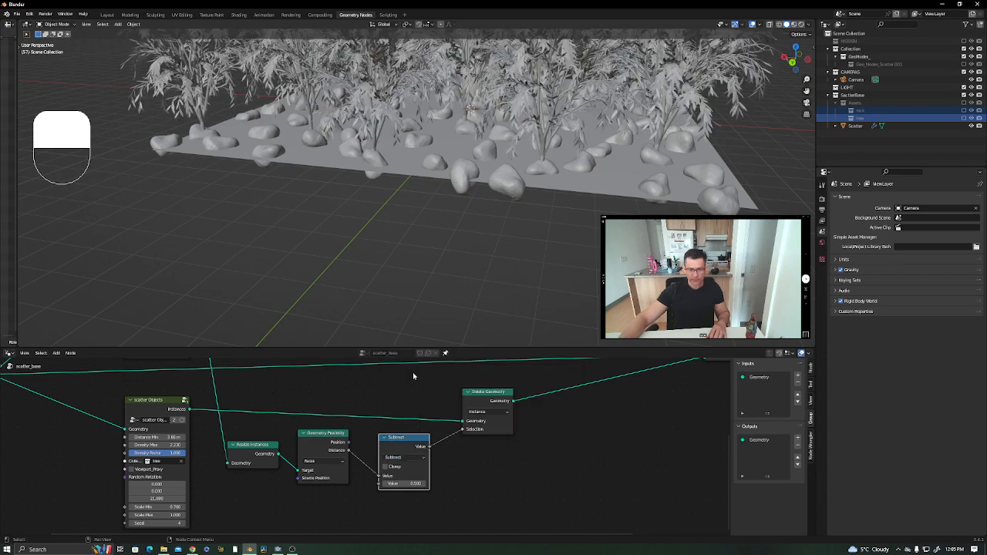
mouse_move(542, 195)
middle_mouse_down()
mouse_move(551, 186)
mouse_move(527, 187)
mouse_move(535, 198)
middle_mouse_up()
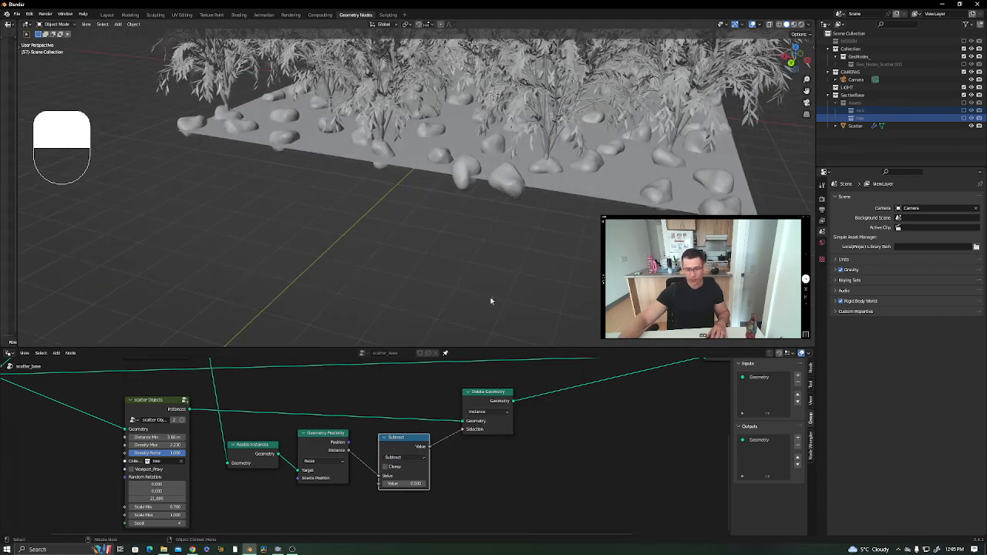
Insert a ColorRamp between Geometry Proximity and the Subtract node, and reverse its gradient to run from white to black.
middle_click_drag(442, 509, 494, 504)
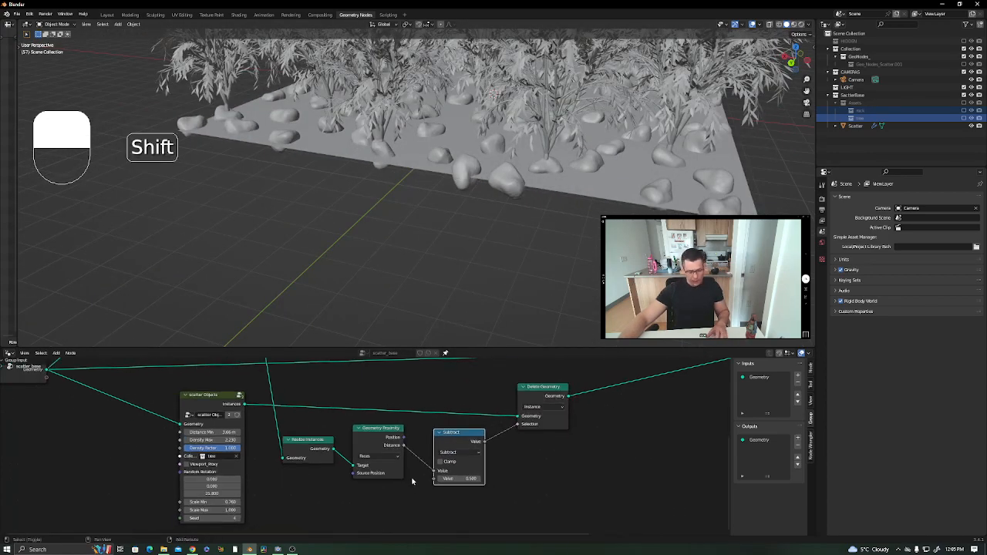
key("shift+a")
mouse_move(399, 364)
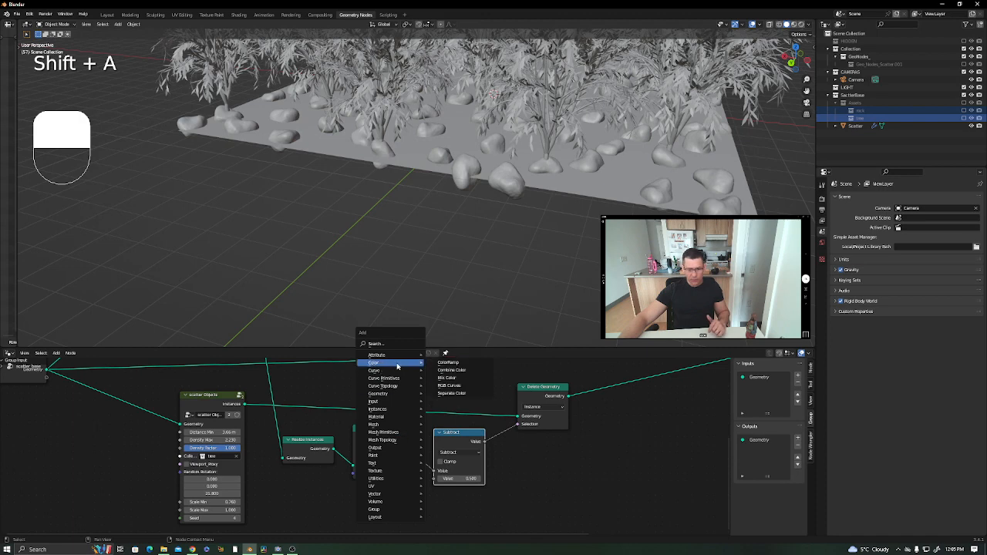
left_click(453, 365)
left_click(454, 496)
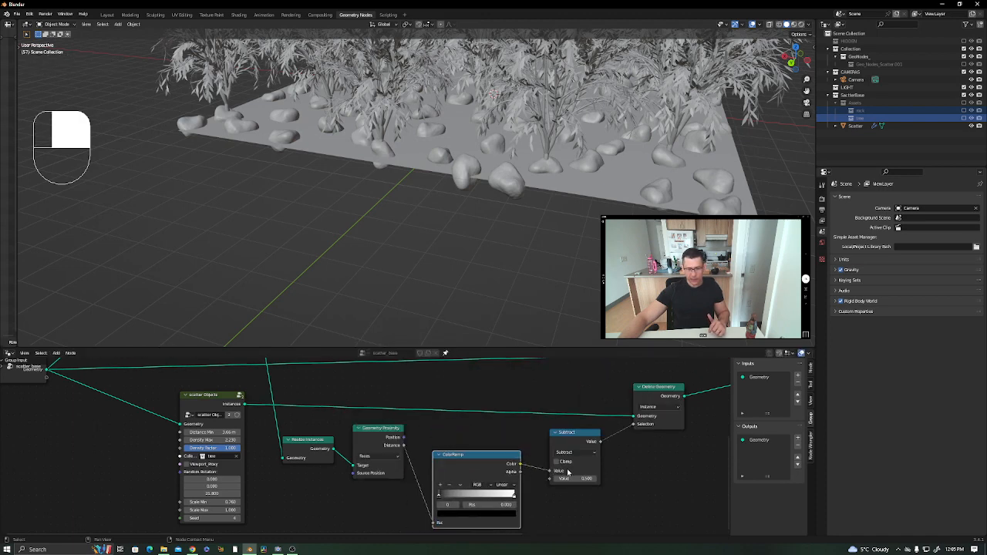
middle_click_drag(455, 496, 406, 481)
left_click_drag(390, 483, 509, 483)
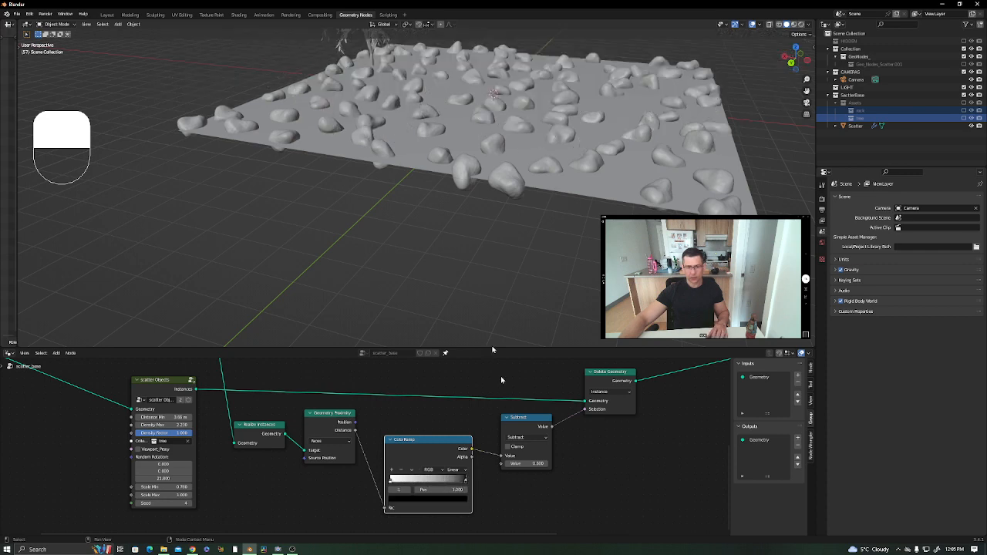
Fine-tune the Subtract node's second value to about 0.68 while watching how many trees remain among the rocks.
mouse_move(454, 196)
middle_mouse_down()
mouse_move(475, 192)
mouse_move(459, 204)
middle_mouse_up()
scroll(457, 179, "down", 4)
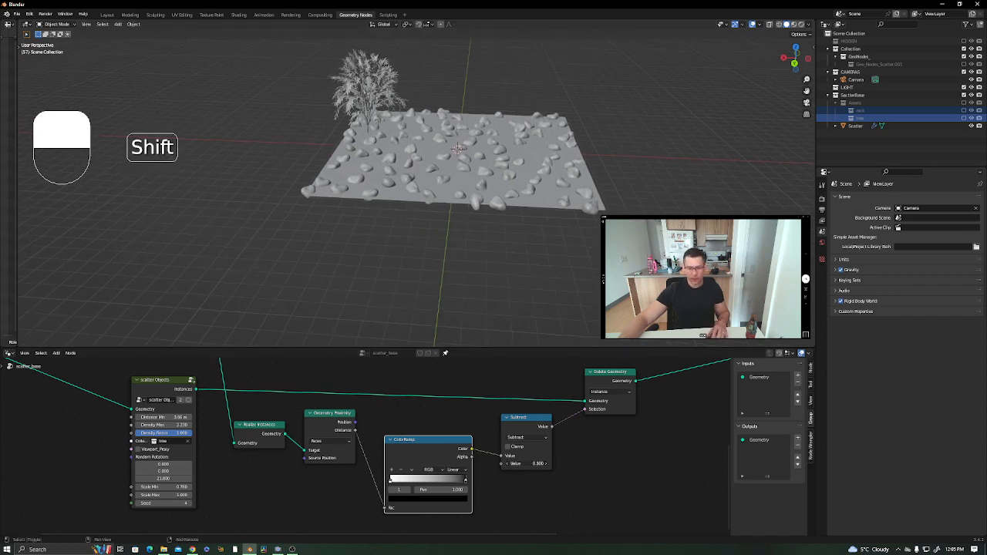
left_click_drag(536, 465, 600, 463, "shift")
mouse_move(538, 463)
left_mouse_down("shift")
mouse_move(509, 464)
mouse_move(532, 464)
left_mouse_up("shift")
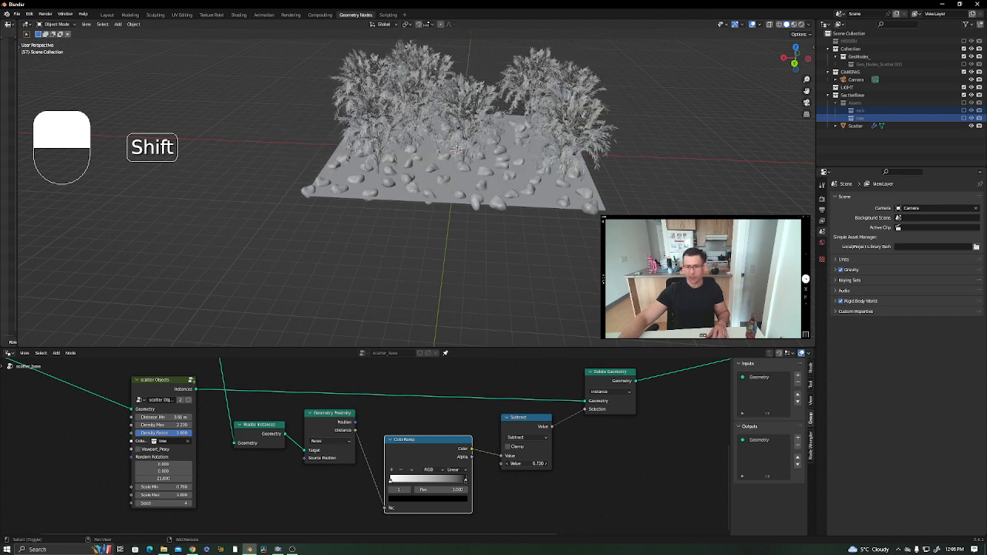
left_click_drag(532, 464, 524, 463, "shift")
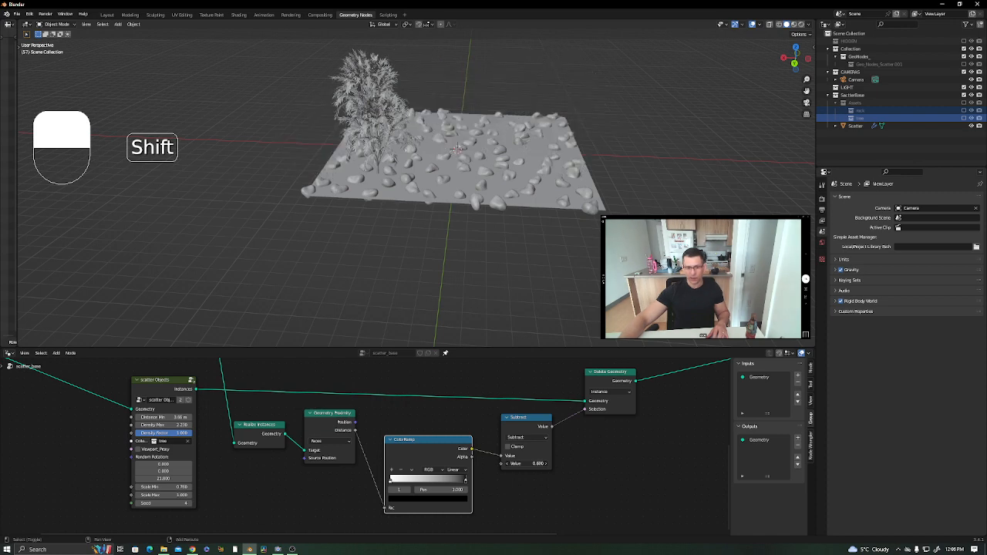
Lower the tree scatter's Distance Min to about 2.1 m.
middle_click_drag(453, 230, 395, 233)
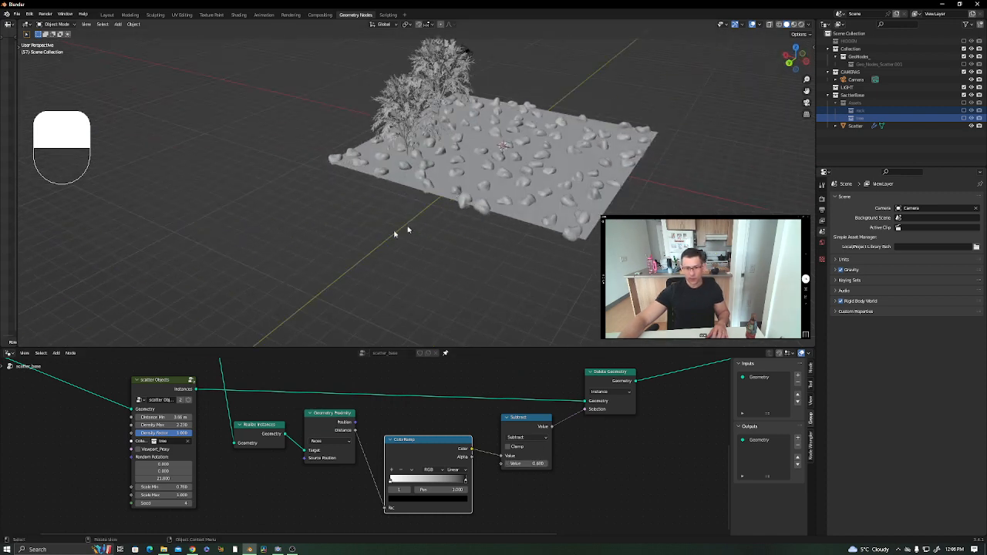
scroll(395, 233, "up", 6)
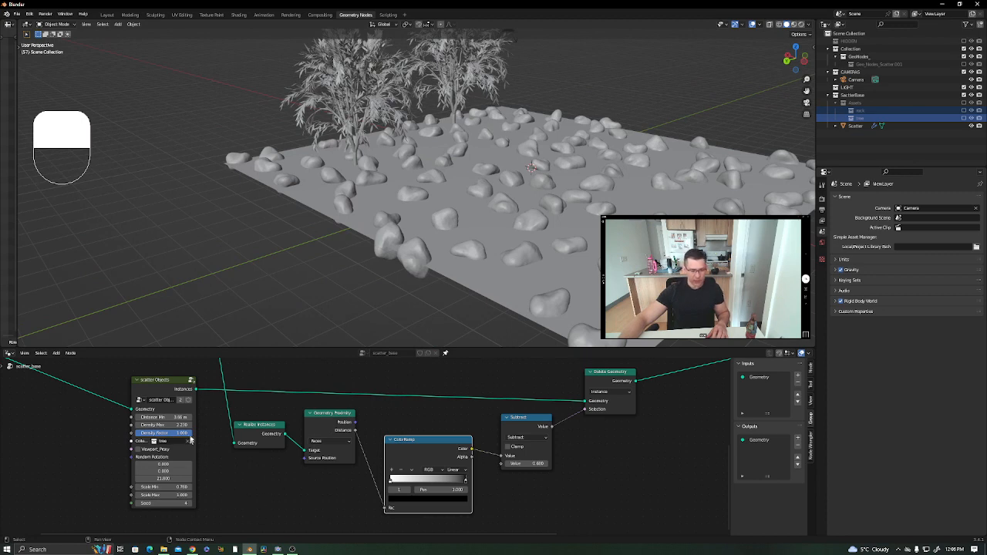
left_click_drag(185, 417, 169, 417, "shift")
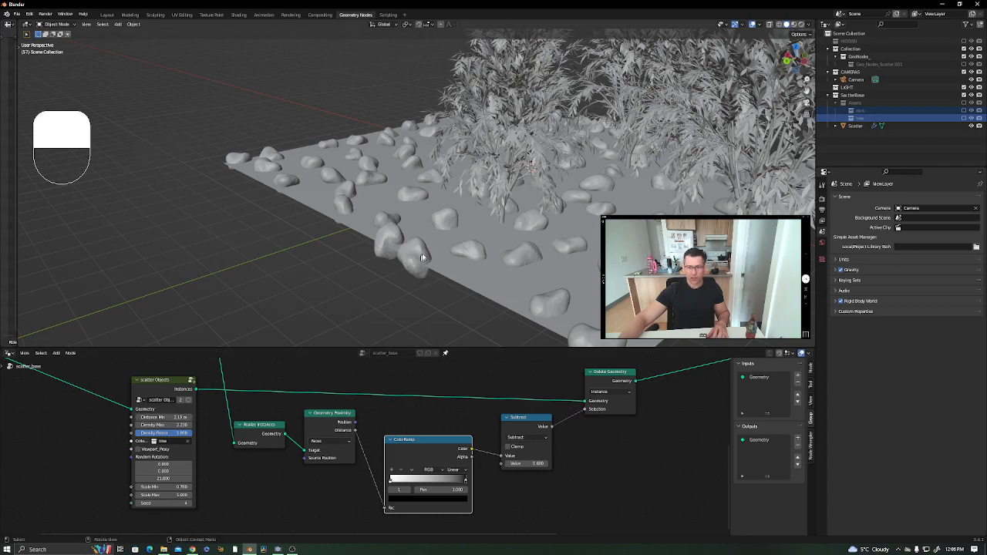
Examine the scattered trees and rocks from several angles, checking whether any tree intersects a rock.
middle_click_drag(424, 258, 545, 251)
middle_click_drag(416, 192, 412, 220, "shift")
scroll(463, 239, "down", 4)
middle_click_drag(489, 251, 417, 190, "shift")
middle_click_drag(629, 181, 482, 206, "shift")
scroll(493, 211, "up", 3)
scroll(494, 211, "down", 3)
middle_click_drag(621, 193, 554, 189)
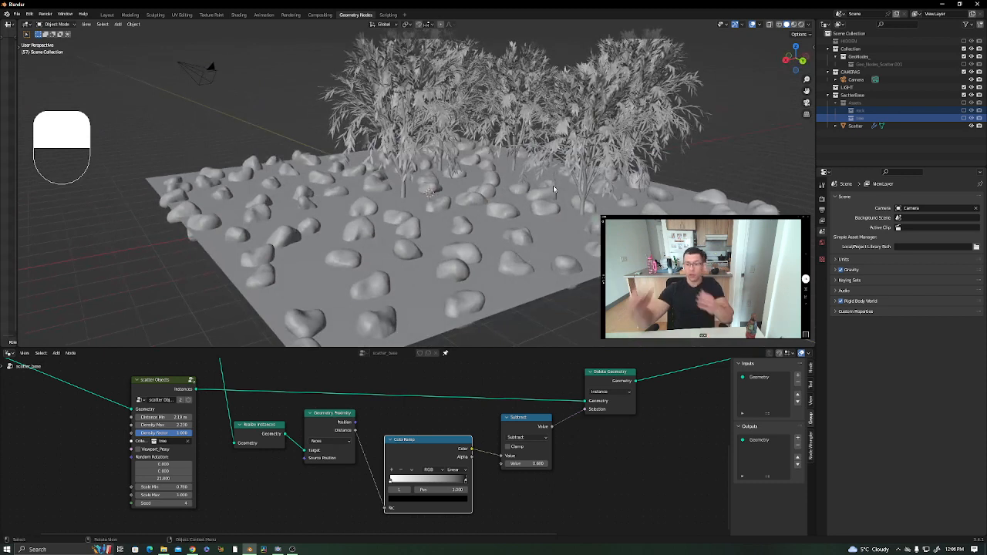
Reduce the rock scatter's Density Factor so that fewer rocks cover the plane.
scroll(455, 486, "down", 1)
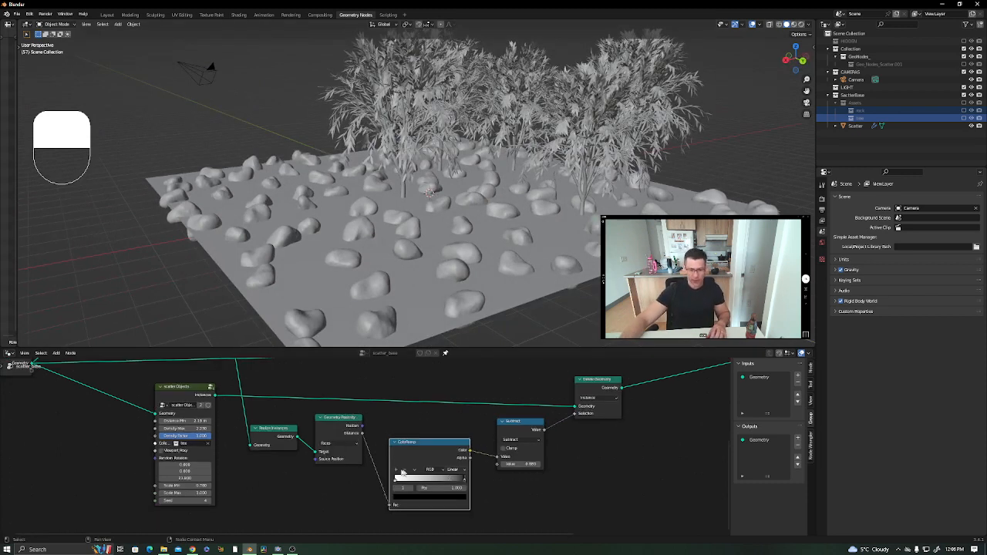
scroll(409, 454, "down", 1)
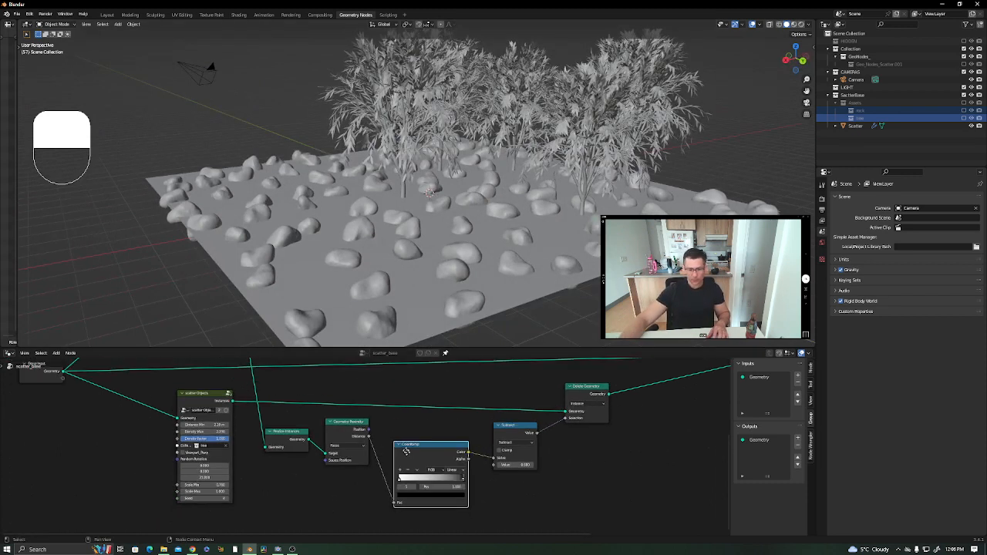
scroll(399, 412, "down", 5)
middle_click_drag(400, 411, 447, 485)
scroll(314, 432, "up", 1)
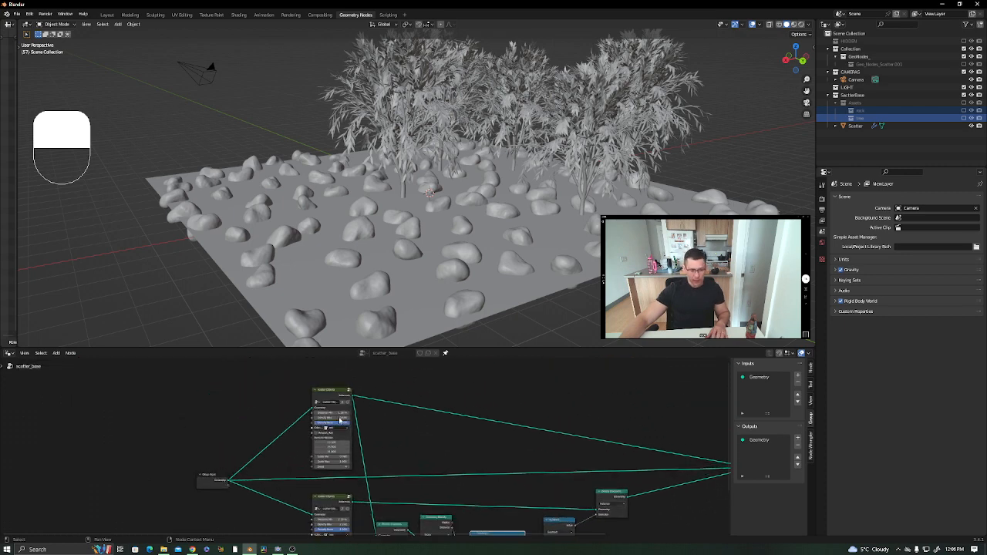
scroll(339, 417, "up", 3)
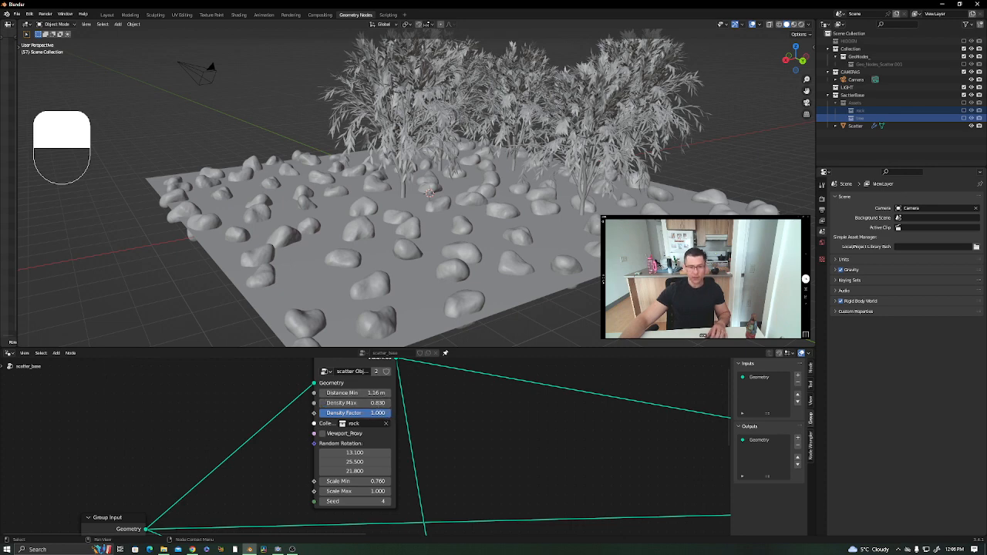
left_click_drag(390, 413, 352, 412)
mouse_move(545, 266)
middle_mouse_down()
mouse_move(507, 241)
mouse_move(533, 278)
middle_mouse_up()
middle_click_drag(592, 435, 430, 391)
scroll(412, 419, "down", 2)
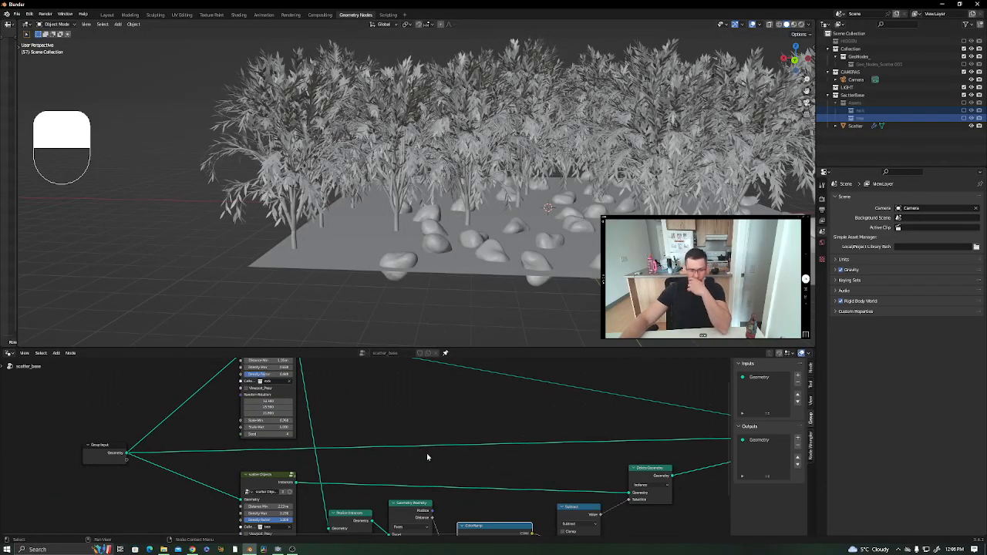
scroll(427, 458, "down", 1)
scroll(605, 421, "down", 5)
mouse_move(535, 453)
middle_mouse_down()
mouse_move(605, 424)
mouse_move(613, 400)
mouse_move(529, 444)
middle_mouse_up()
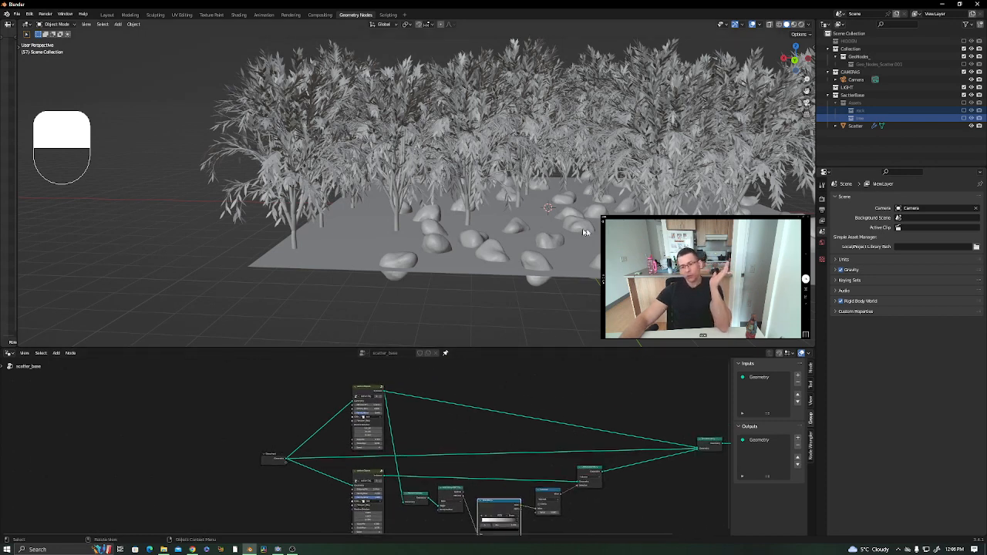
middle_click_drag(465, 443, 482, 425)
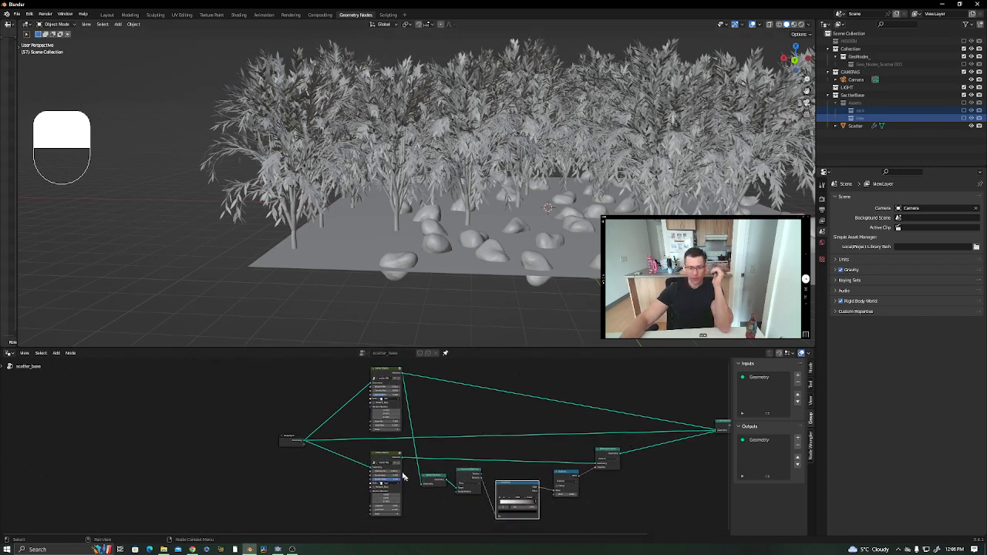
middle_click_drag(387, 492, 401, 451)
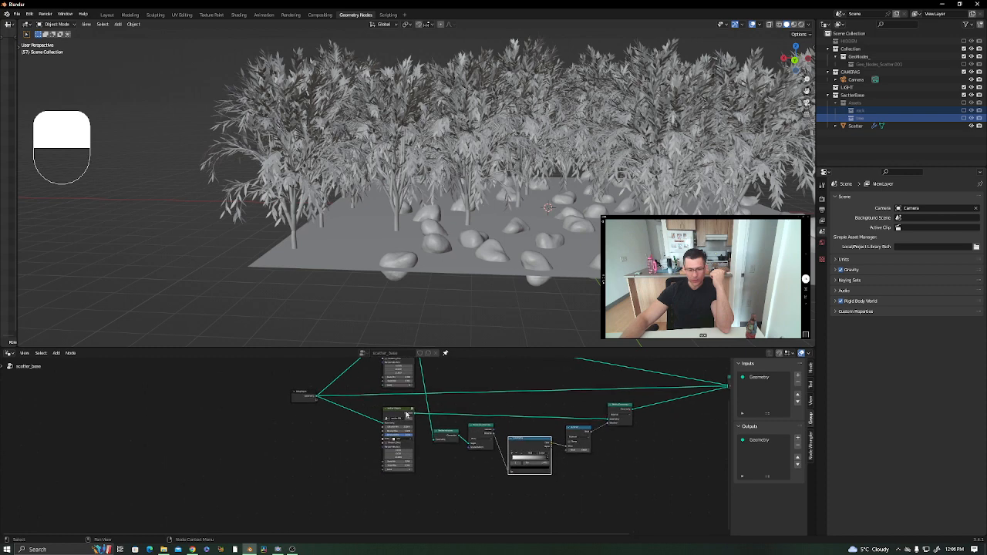
left_click(403, 413)
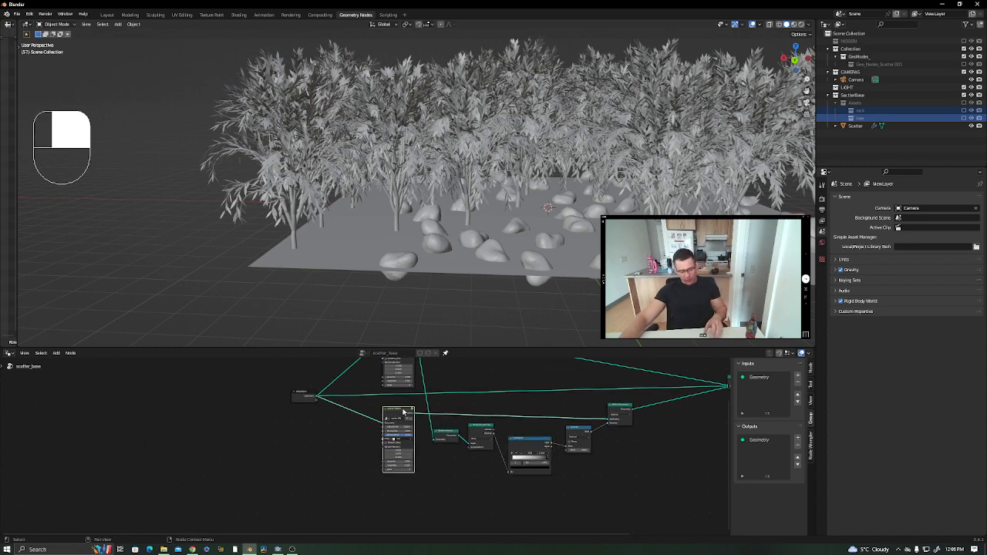
key("shift+ctrl+d")
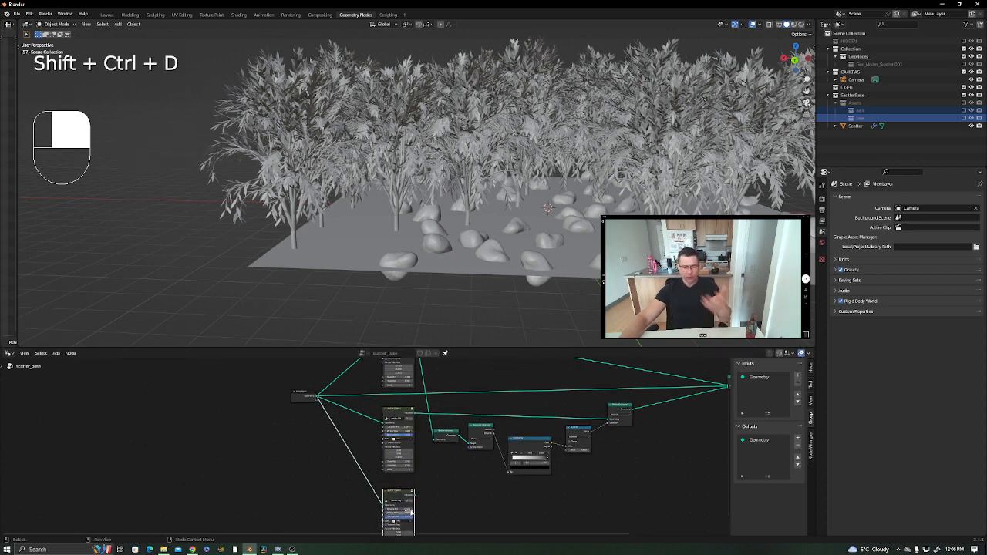
left_click(411, 513)
middle_click_drag(394, 510, 316, 511)
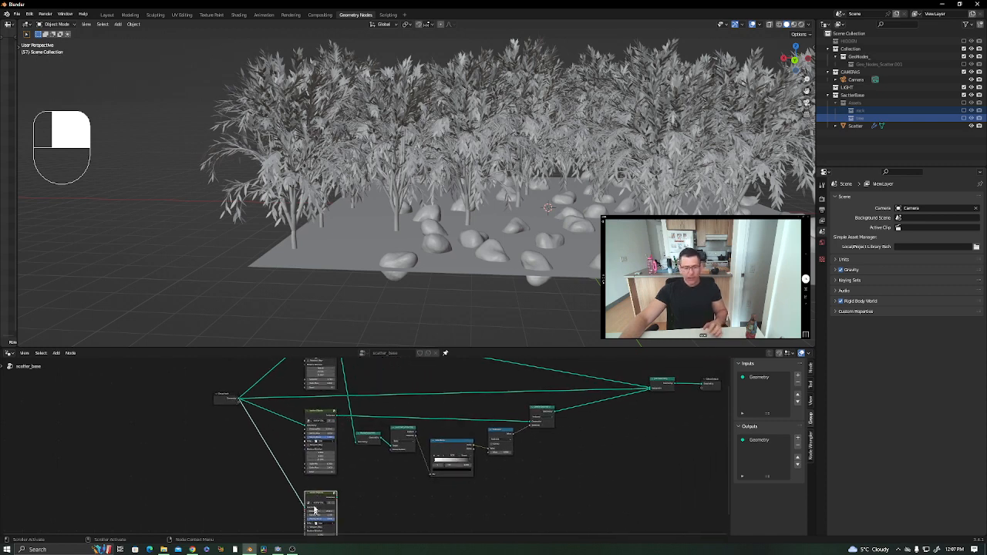
key("Delete")
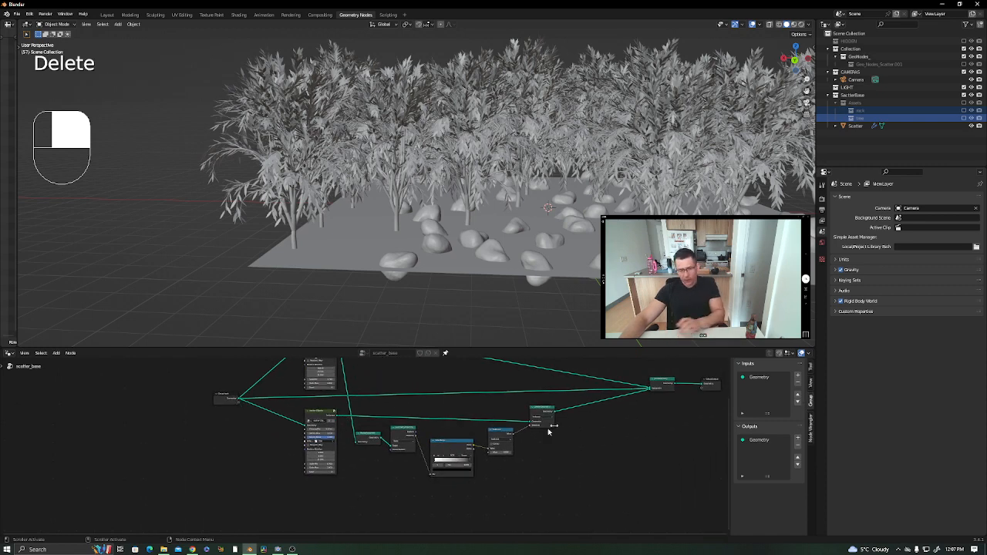
Group Realize Instances, Geometry Proximity, ColorRamp, Subtract and Delete Geometry into one node group, and return to the scatter_base tree.
middle_click_drag(506, 431, 519, 432)
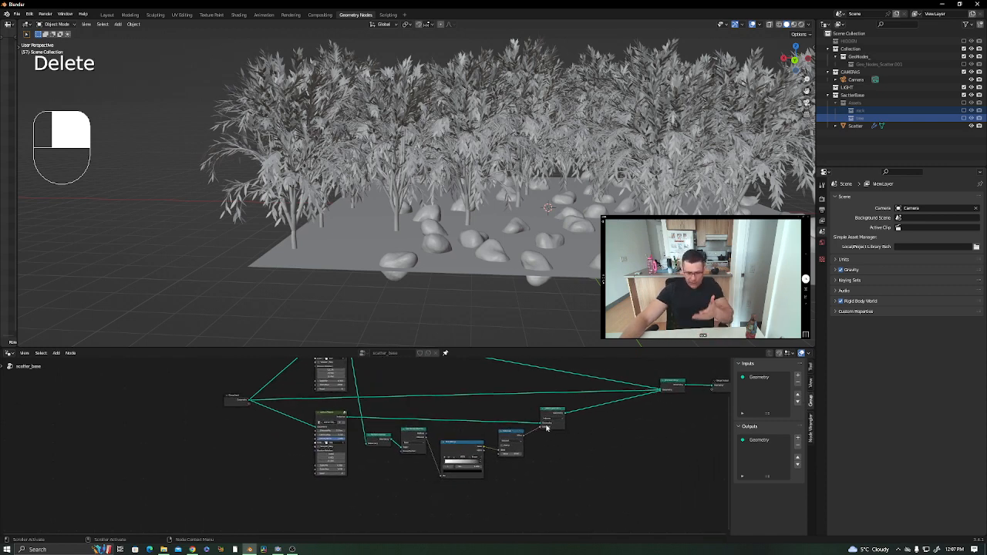
scroll(501, 433, "up", 1)
scroll(471, 436, "up", 2)
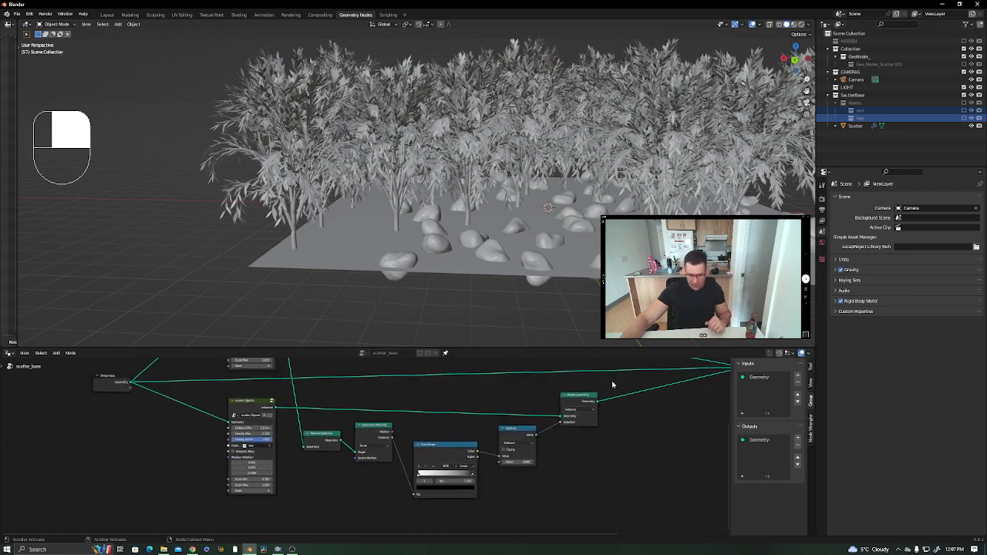
left_click_drag(613, 384, 305, 519)
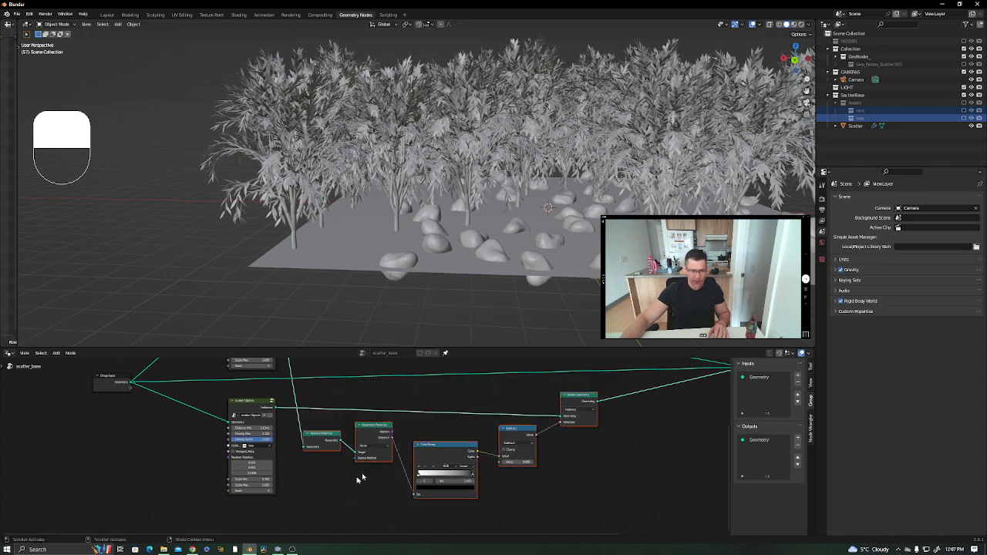
key("ctrl")
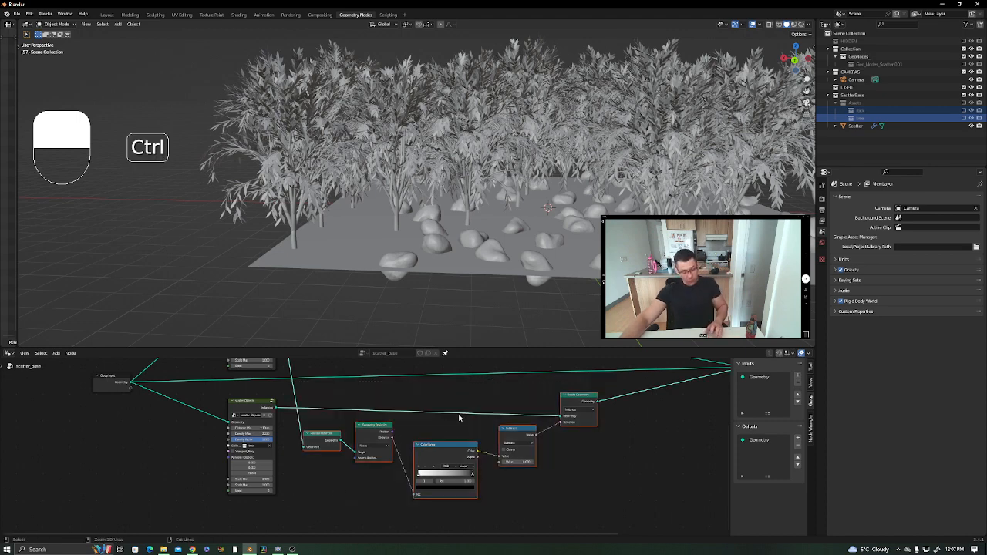
key("ctrl+g")
key("Tab")
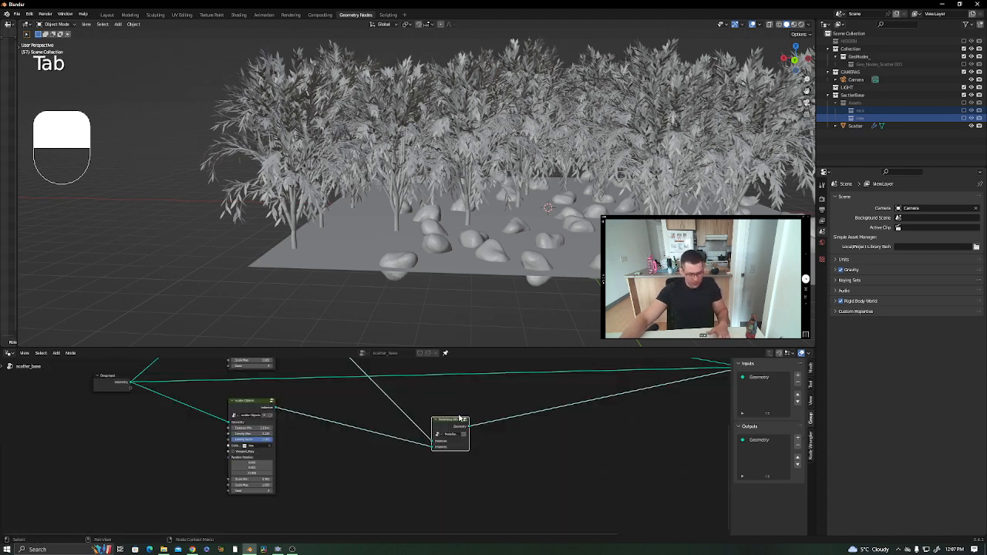
Open the new proximity node group for editing and rename its first Instances input to Instances_Removed.
middle_click_drag(401, 452, 524, 483)
scroll(637, 485, "up", 1)
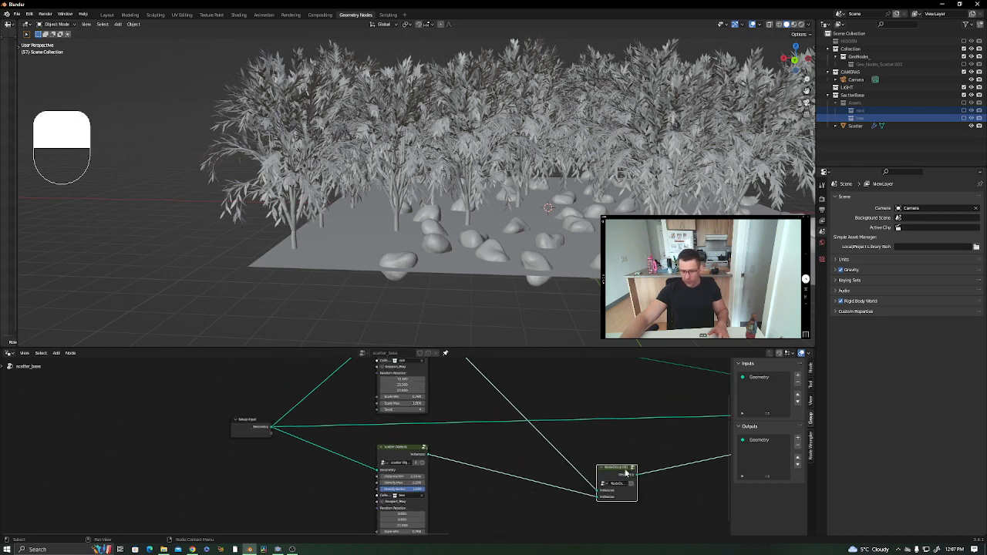
key("Tab")
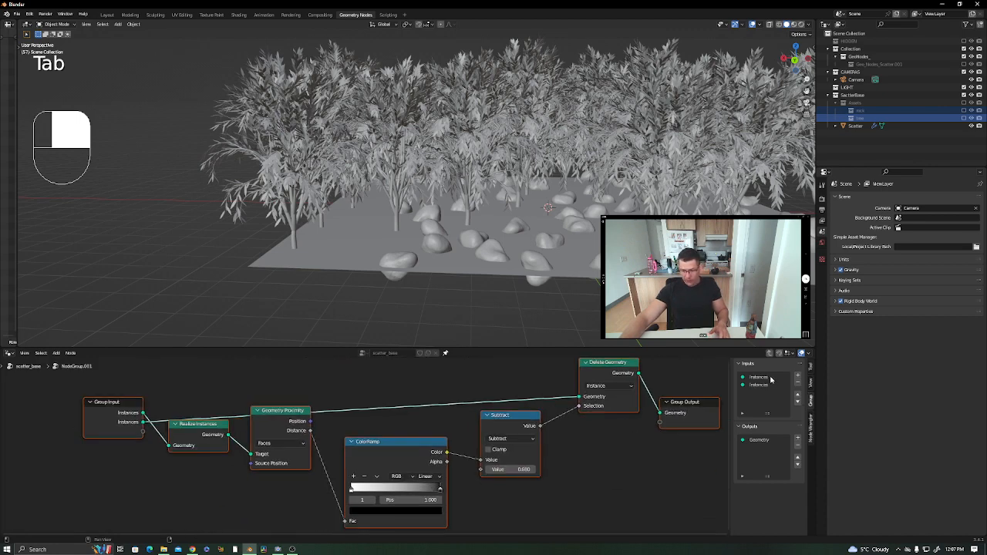
left_click(769, 378)
left_click(778, 434)
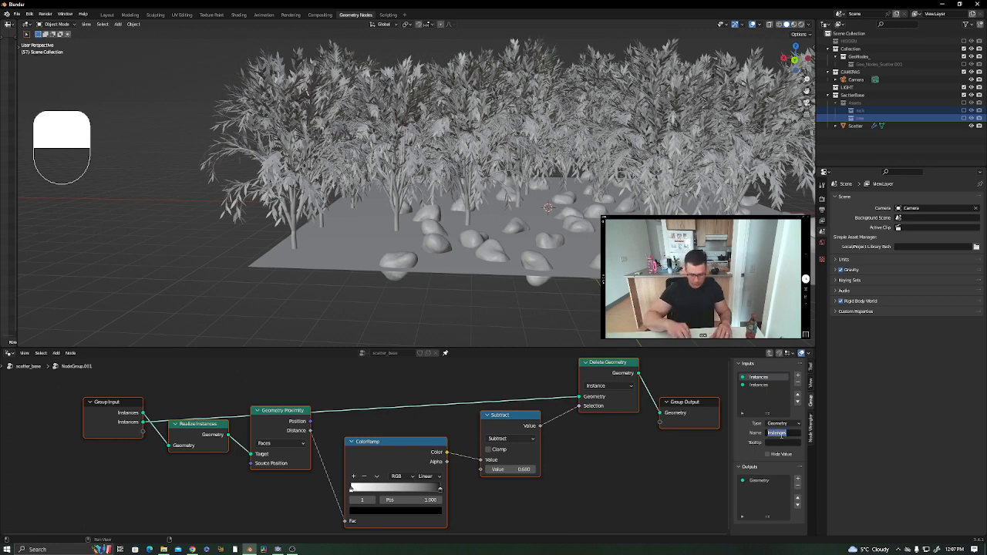
type("Instances")
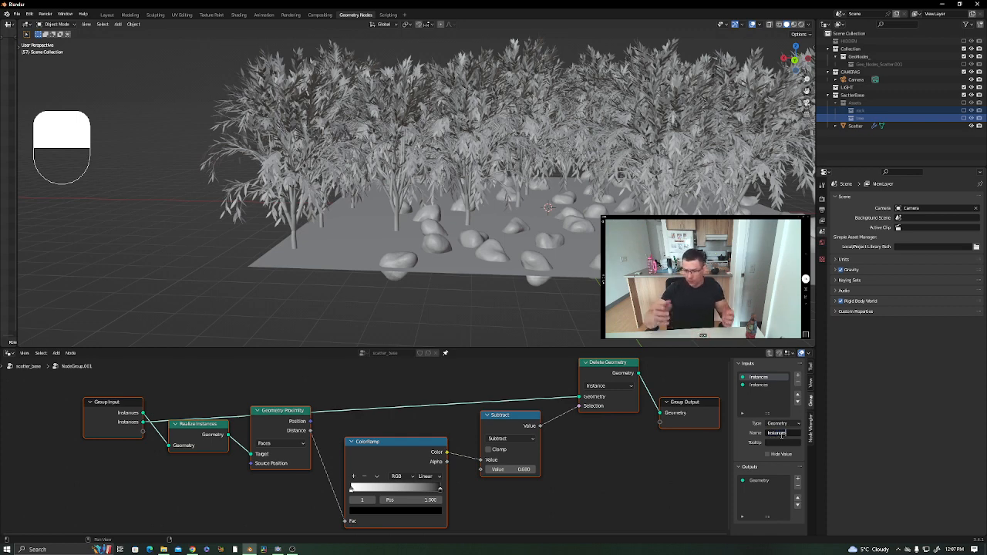
type("_e")
type("em")
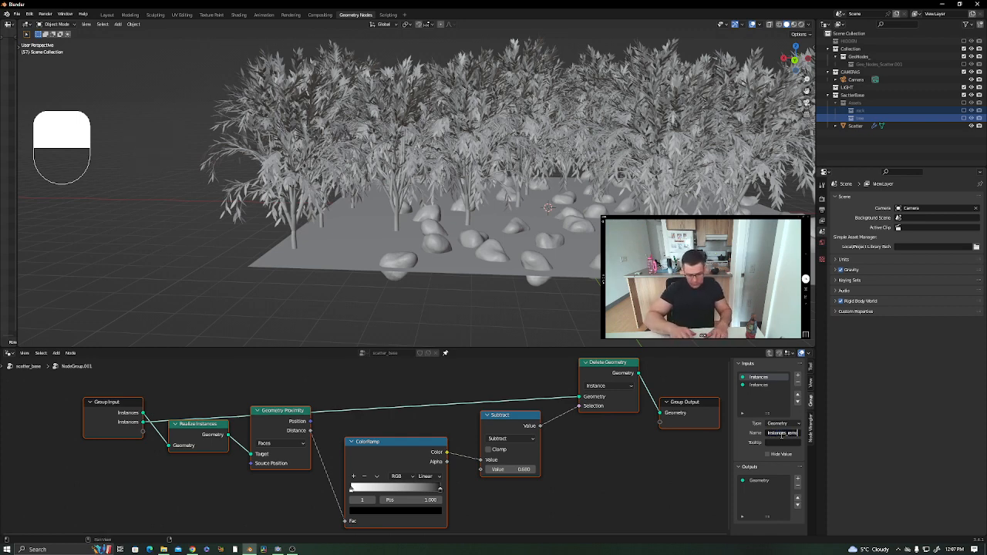
type("oved")
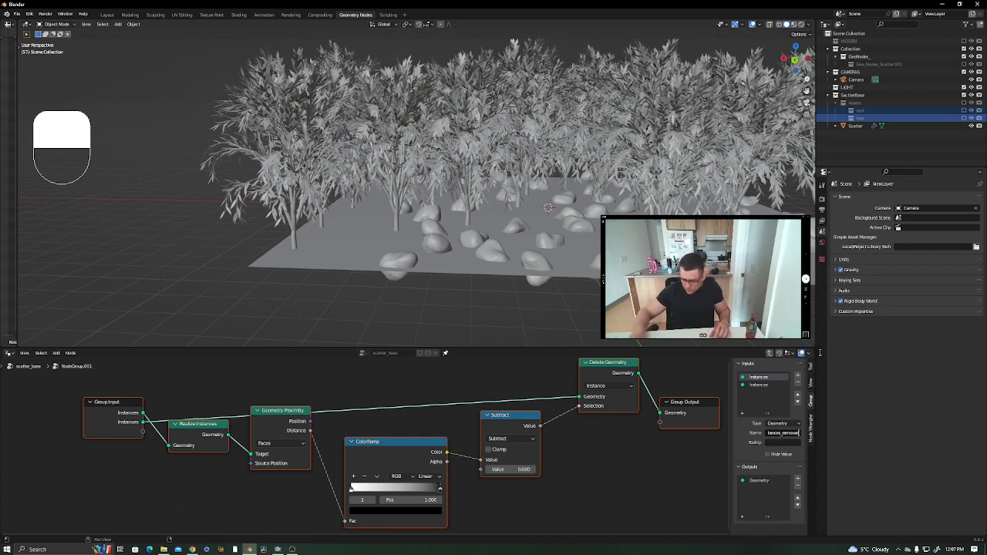
key("Left")
key("Left")
key("Left")
key("Left")
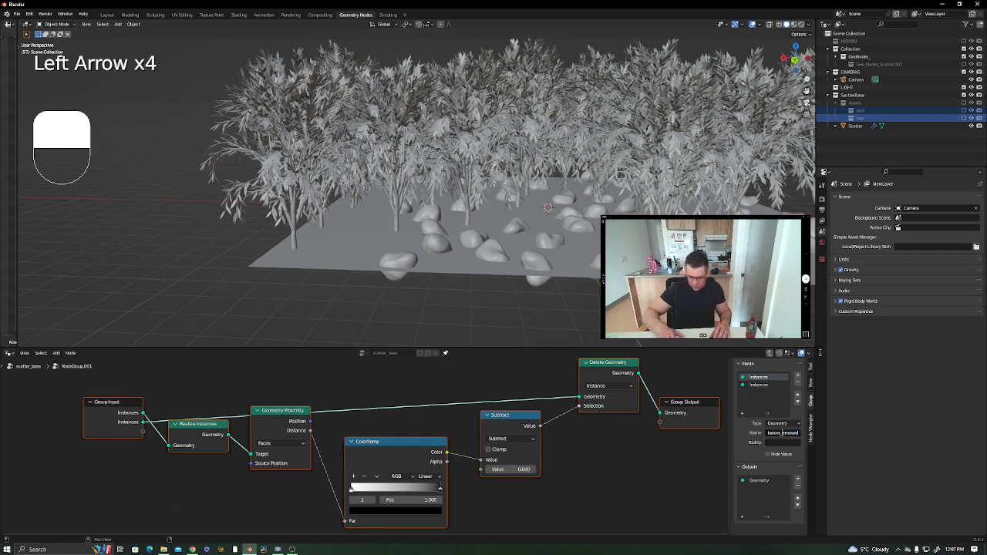
type("R")
key("Delete")
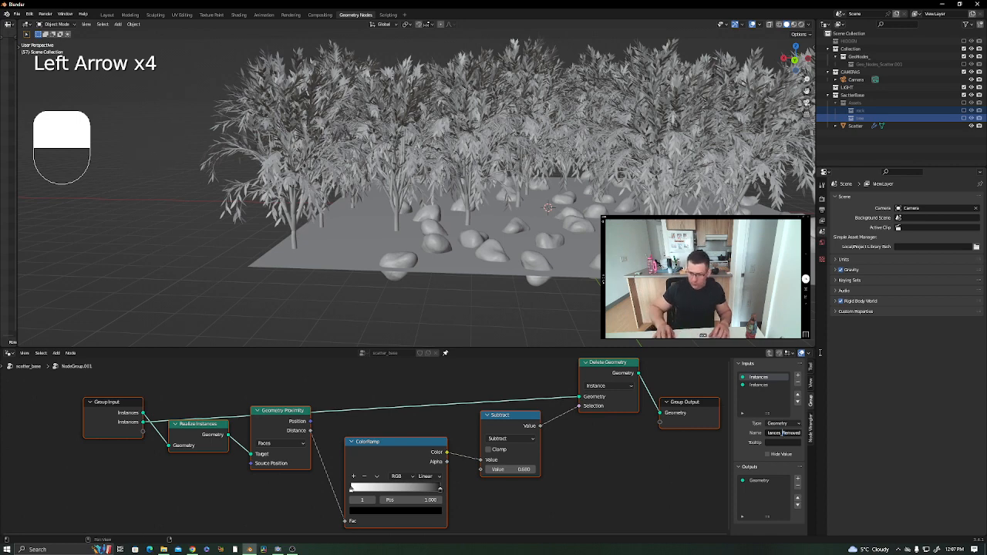
key("Home")
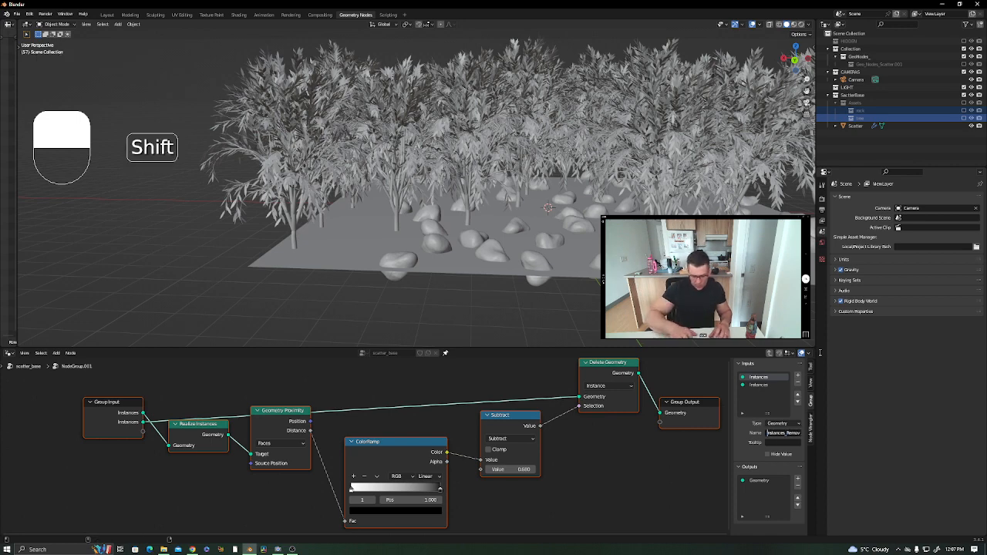
key("Return")
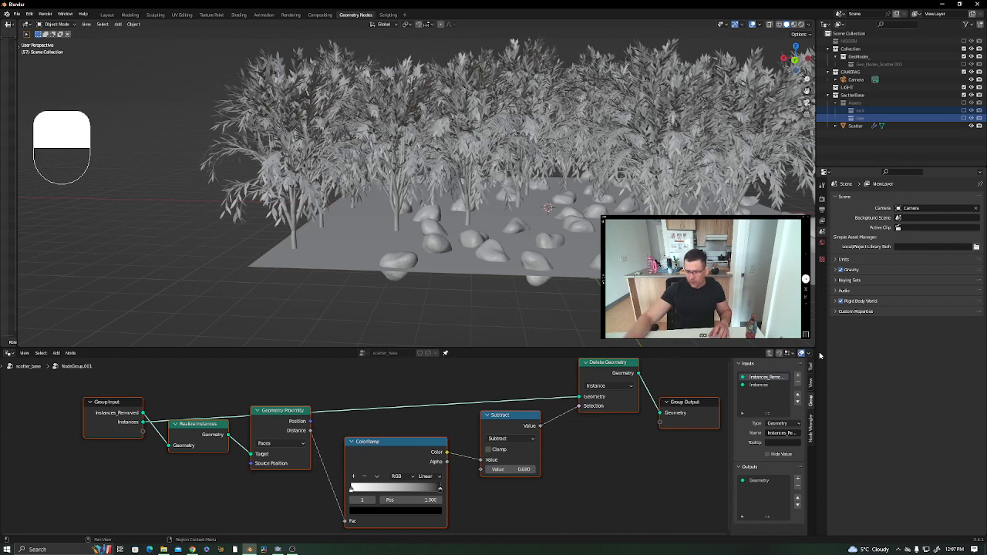
Rename the group's second Instances input to Poximity Objects and return to the scatter_base tree.
left_click(760, 385)
left_click(778, 434)
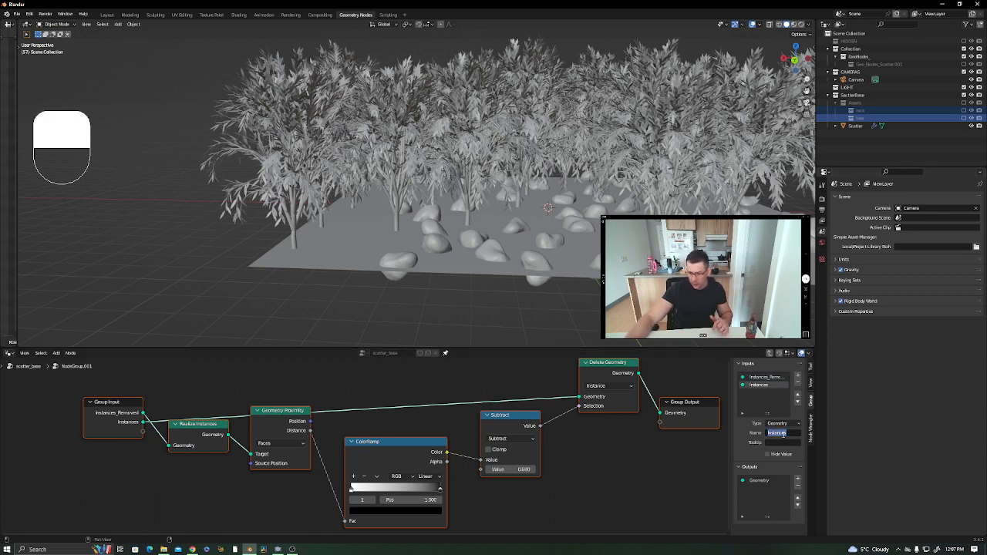
key("End")
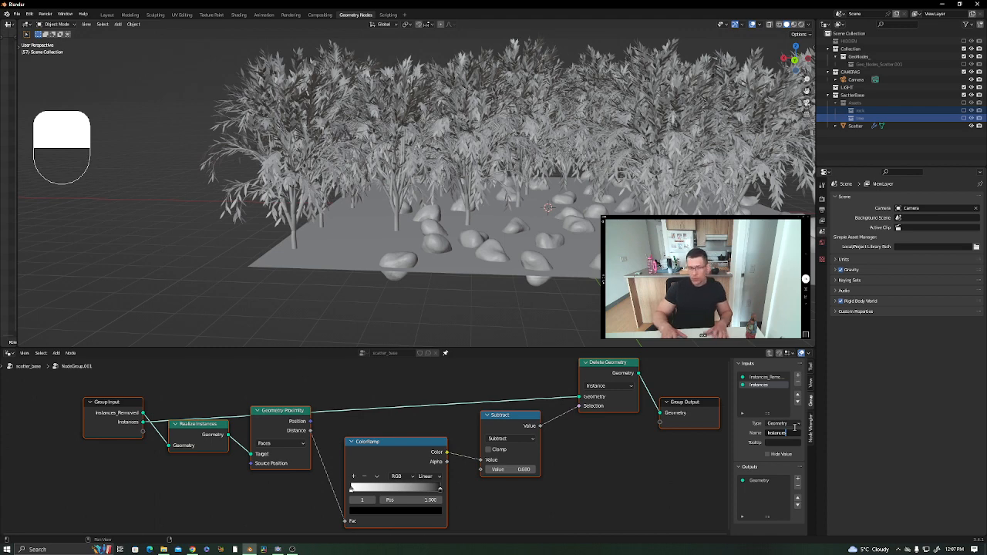
key("BackSpace")
key("BackSpace")
key("BackSpace")
key("BackSpace")
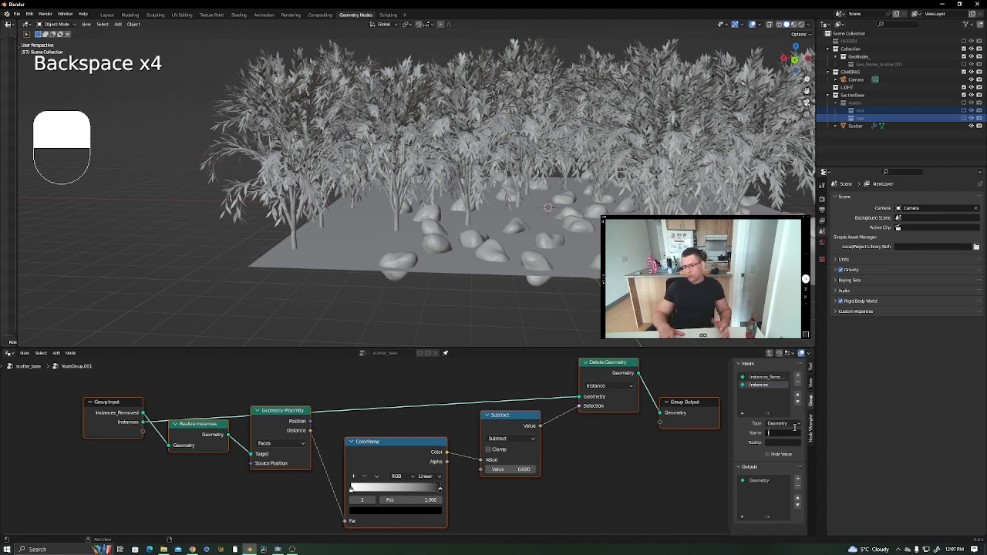
type("P")
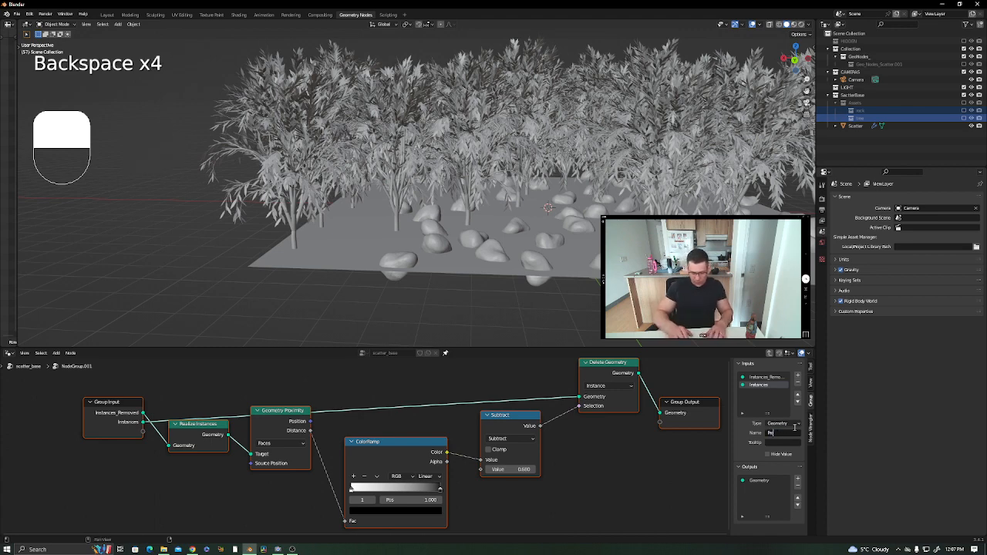
type("roximity O")
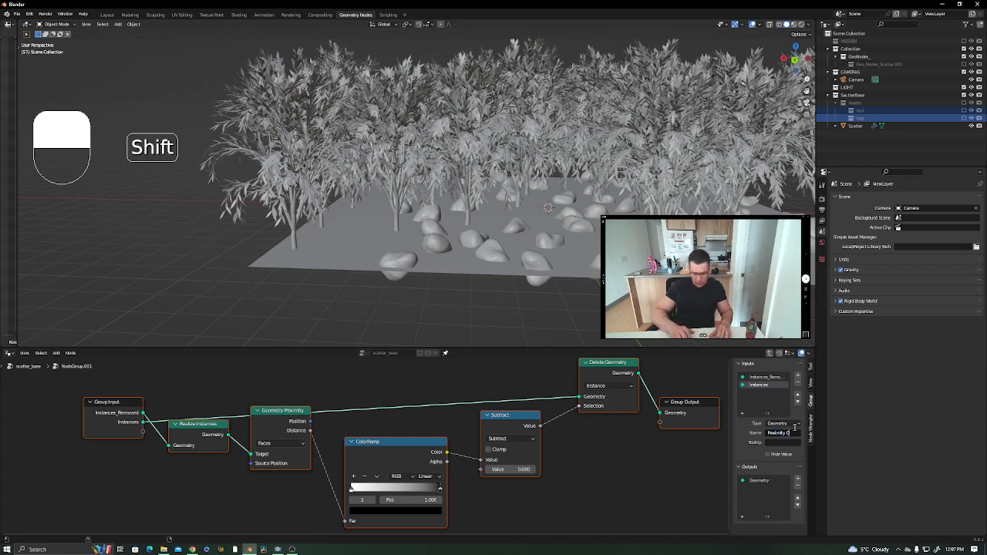
type("fjects")
key("Return")
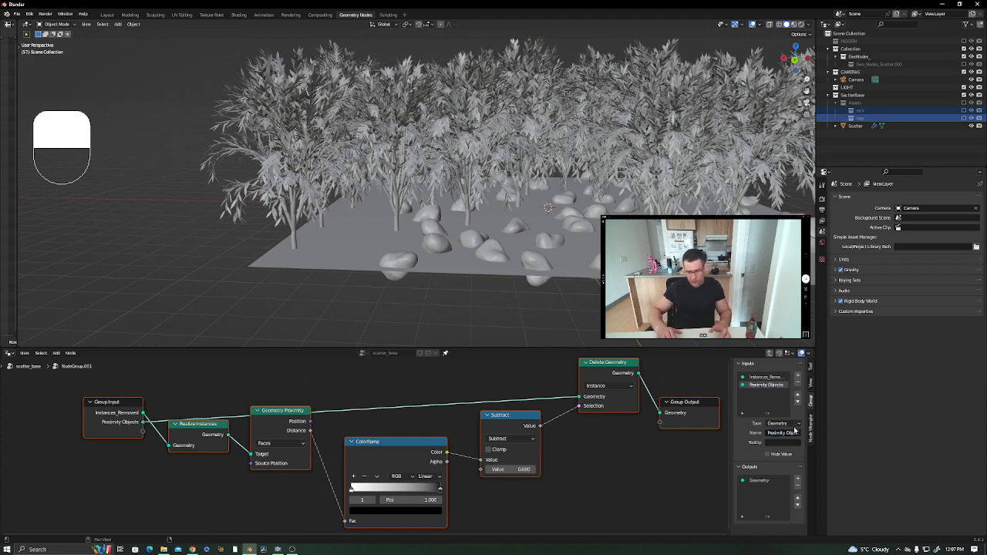
key("Tab")
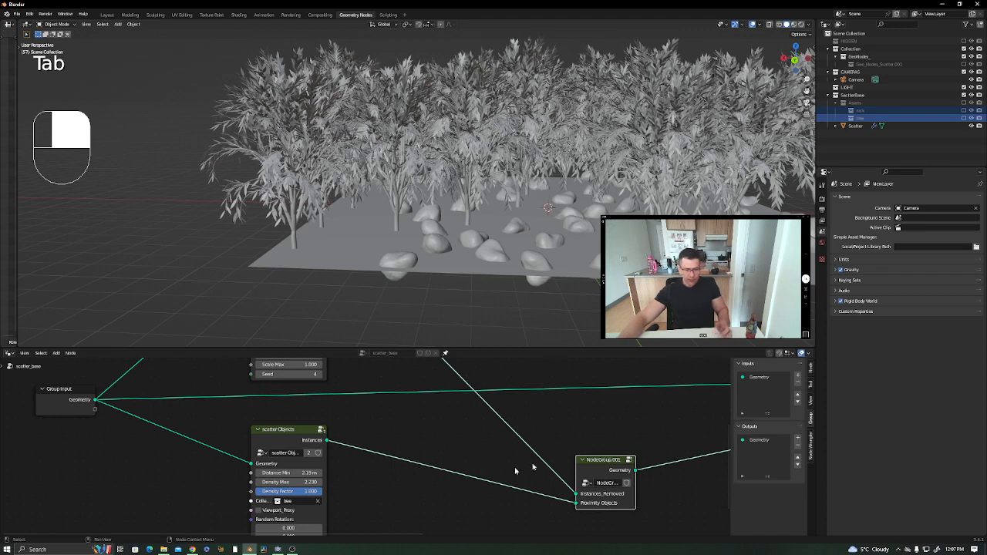
Add a monkey mesh beside the scattered plane in the 3D scene.
scroll(540, 439, "down", 1)
scroll(553, 410, "down", 1)
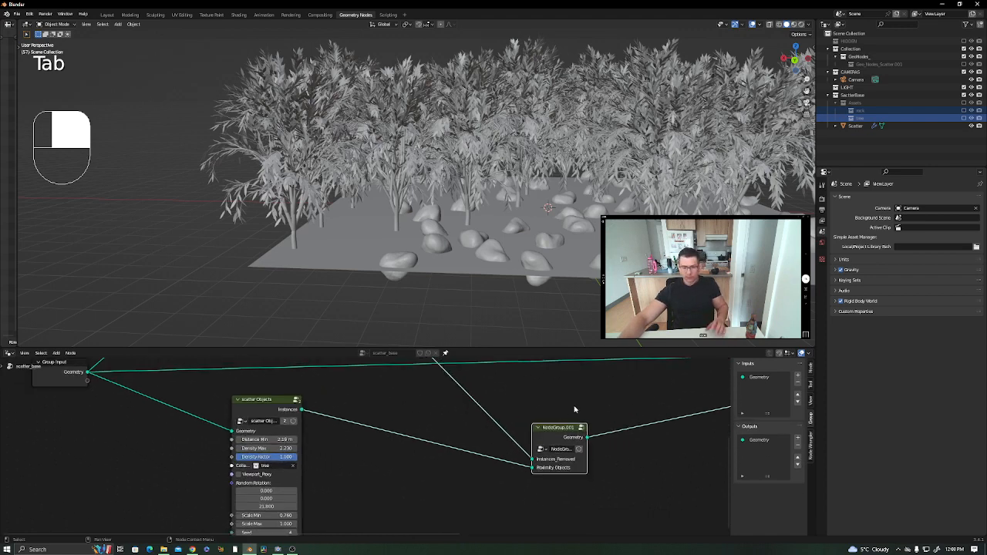
scroll(572, 407, "up", 1)
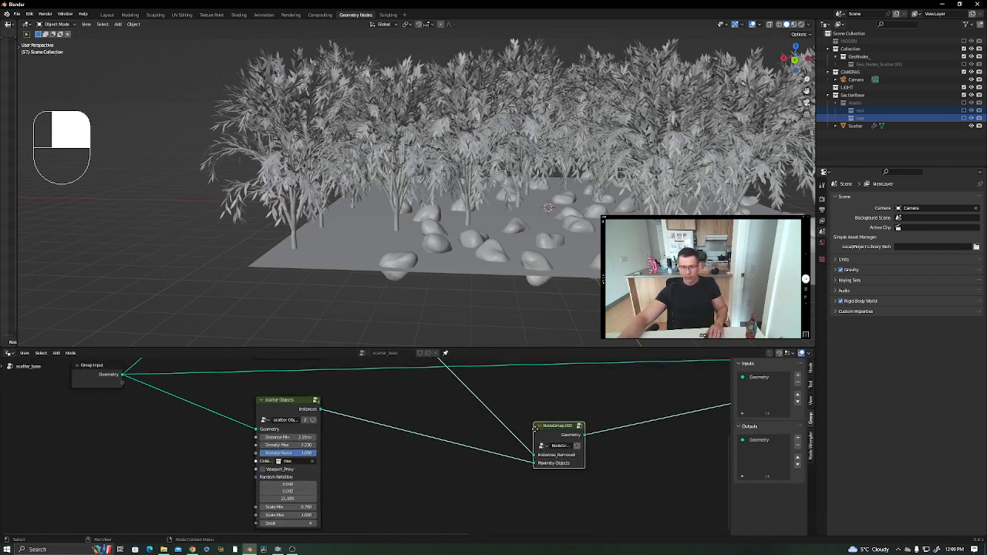
scroll(437, 422, "down", 3)
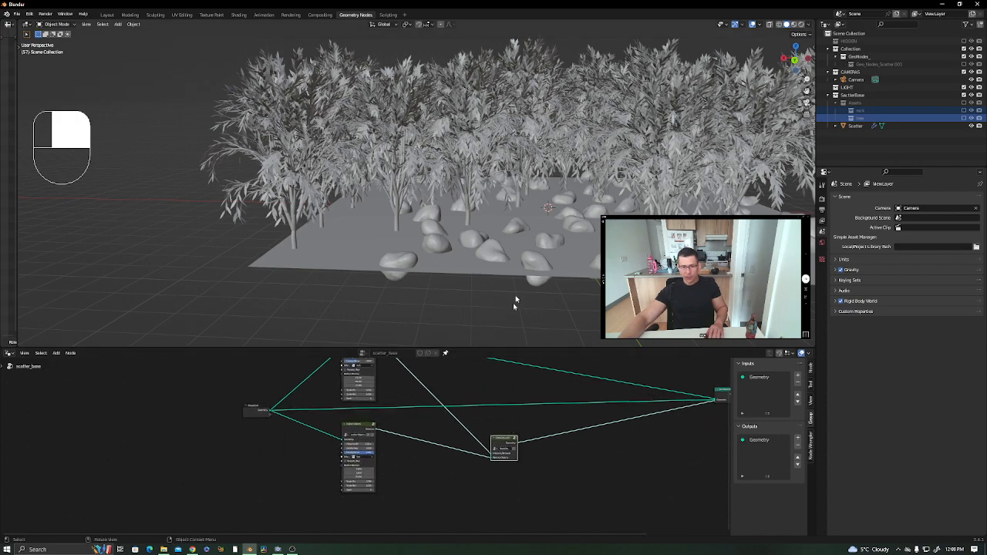
middle_click_drag(471, 239, 499, 253)
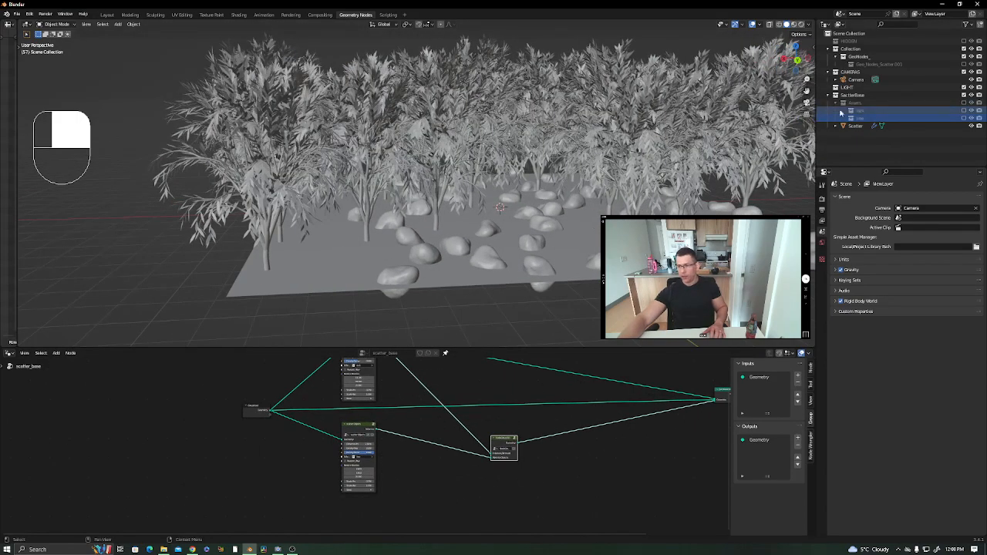
scroll(555, 241, "down", 5)
middle_click_drag(682, 270, 531, 286, "shift")
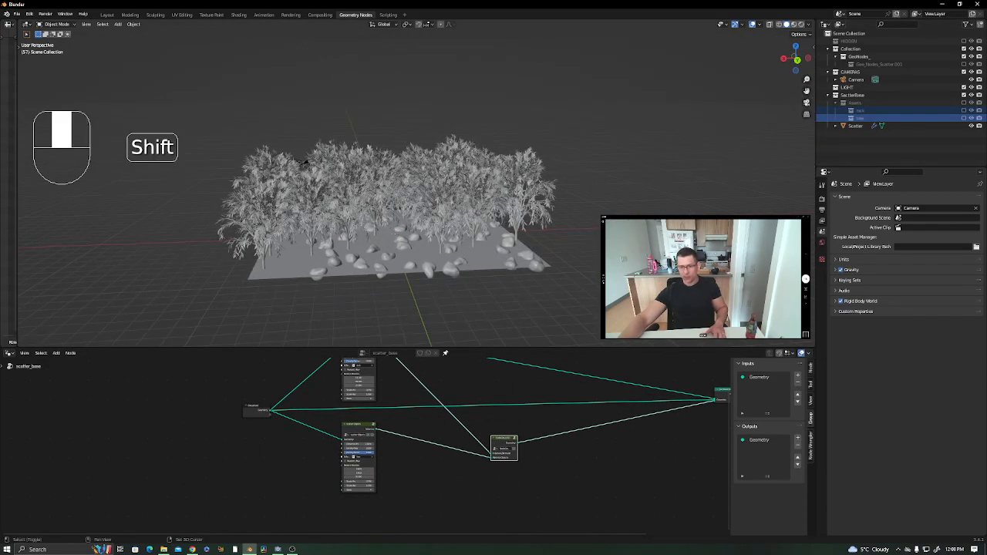
key("shift+a")
mouse_move(613, 247)
left_click(649, 319)
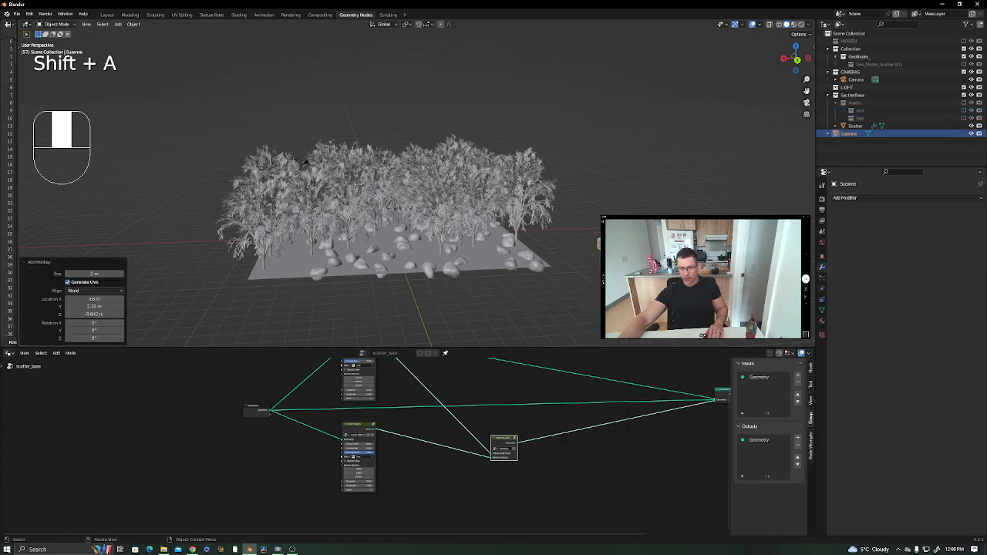
Move the monkey into a new collection named Suzane collection and nest that collection inside Assets.
key("m")
left_click(588, 294)
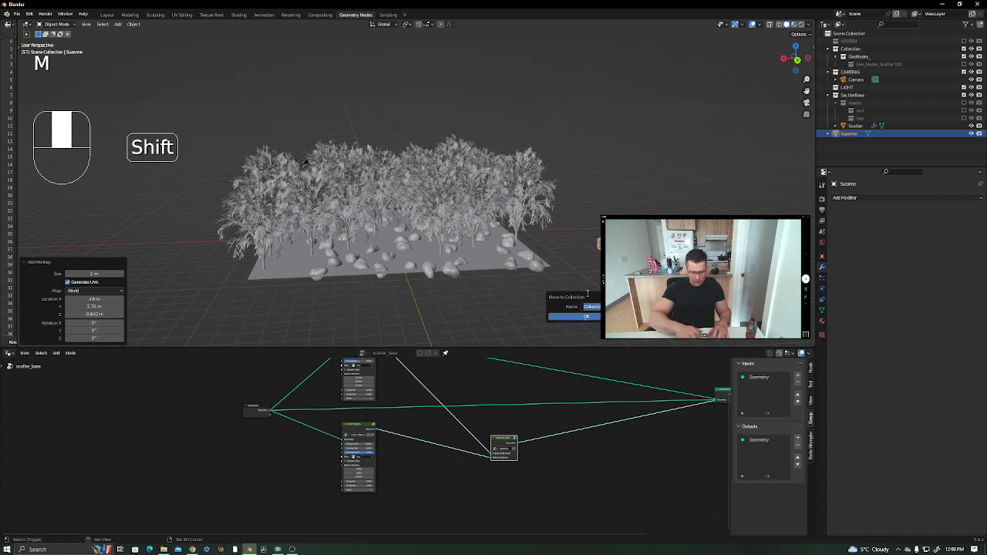
type("Suzanne c")
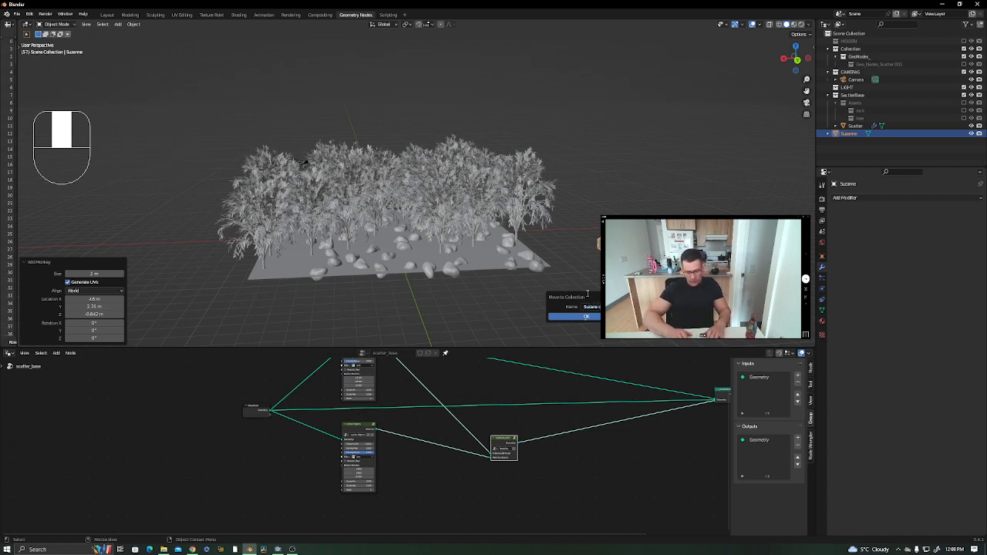
type("ollection")
key("Return")
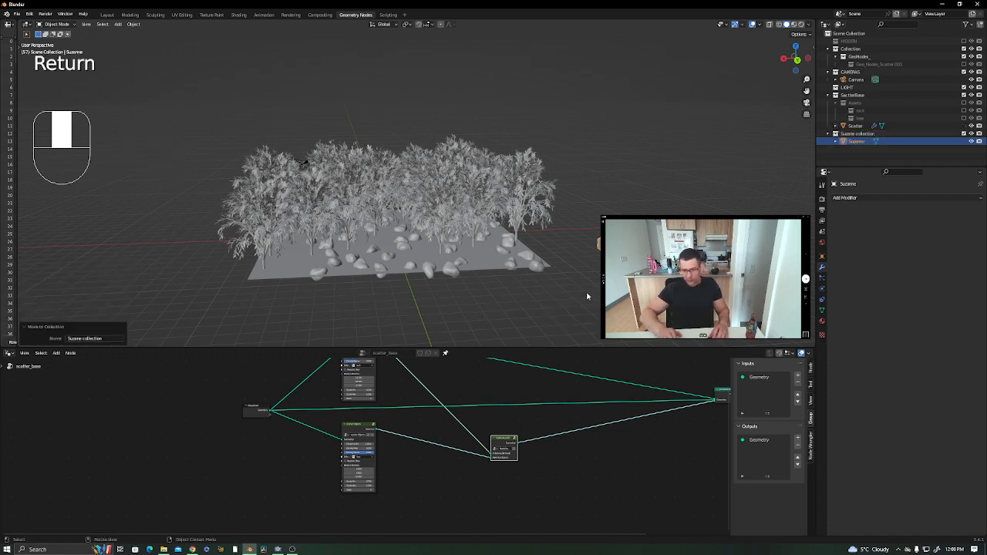
left_click_drag(856, 133, 874, 111)
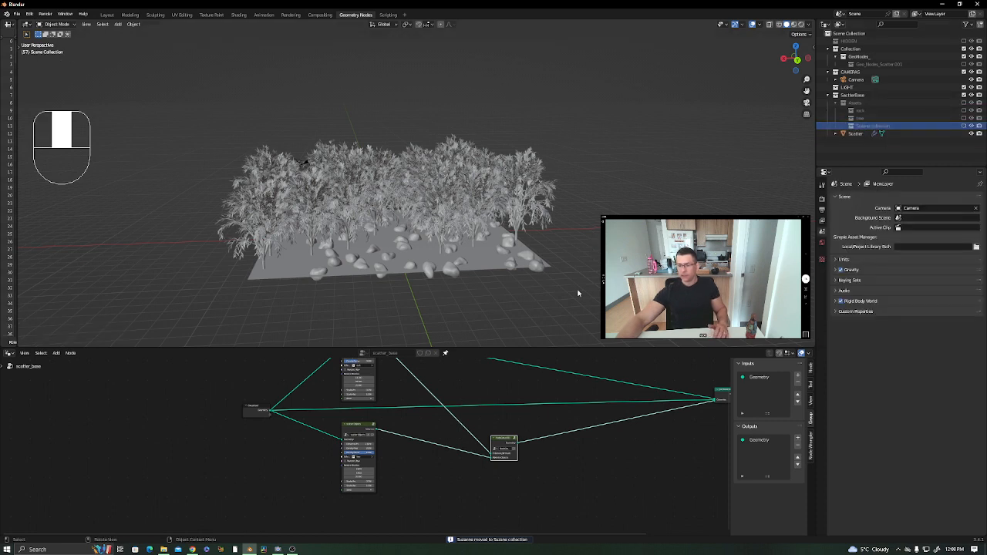
Duplicate the tree's scatter Objects node with its geometry link kept, placing the copy below the original.
left_click(361, 430)
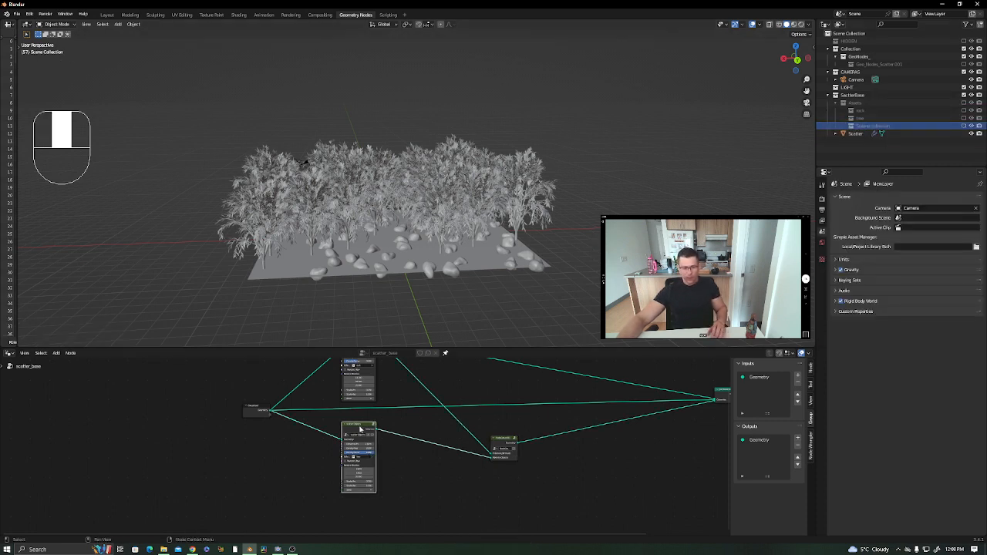
key("shift+ctrl+d")
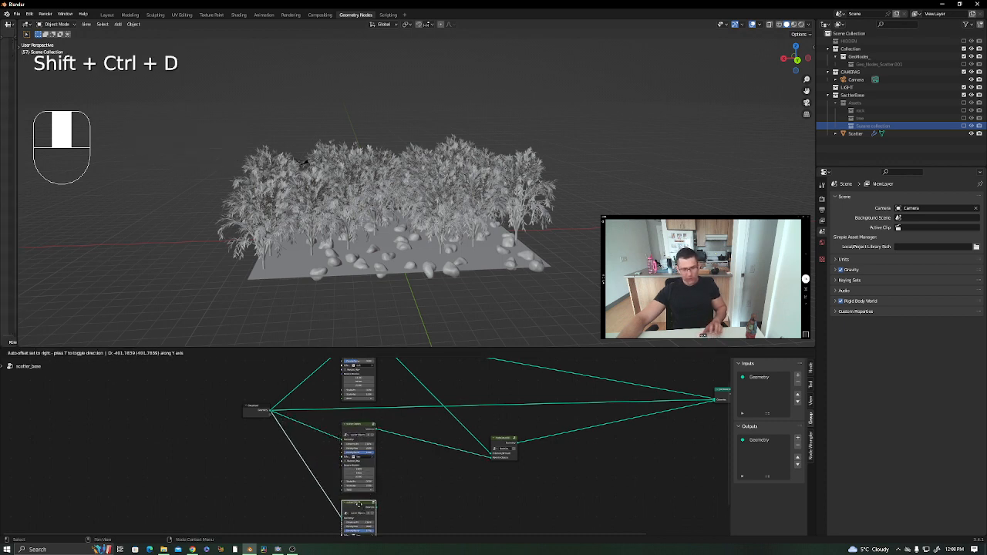
left_click(391, 501)
middle_click_drag(391, 502, 415, 429)
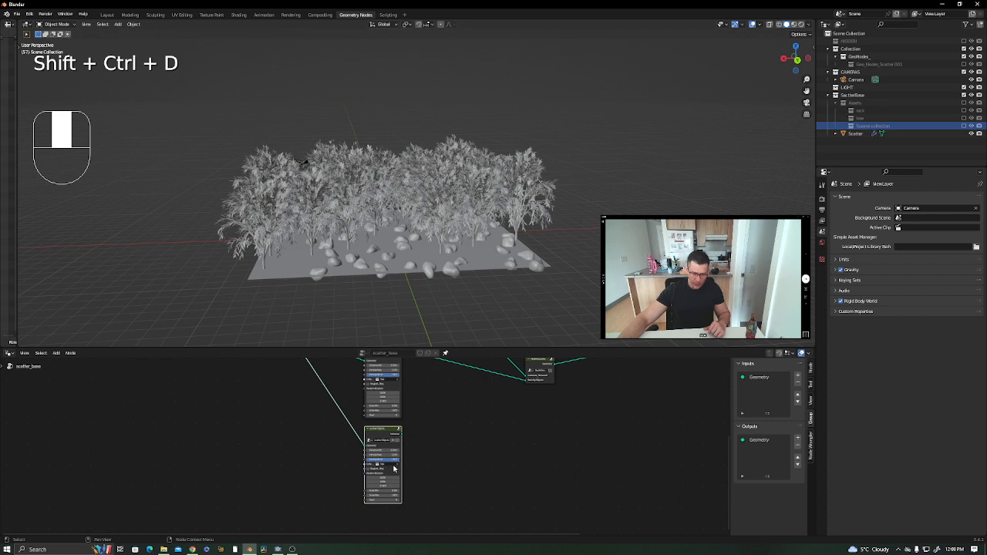
Assign Suzane collection as the instance collection of the lowest scatter Objects node in place of tree.
scroll(392, 470, "up", 1)
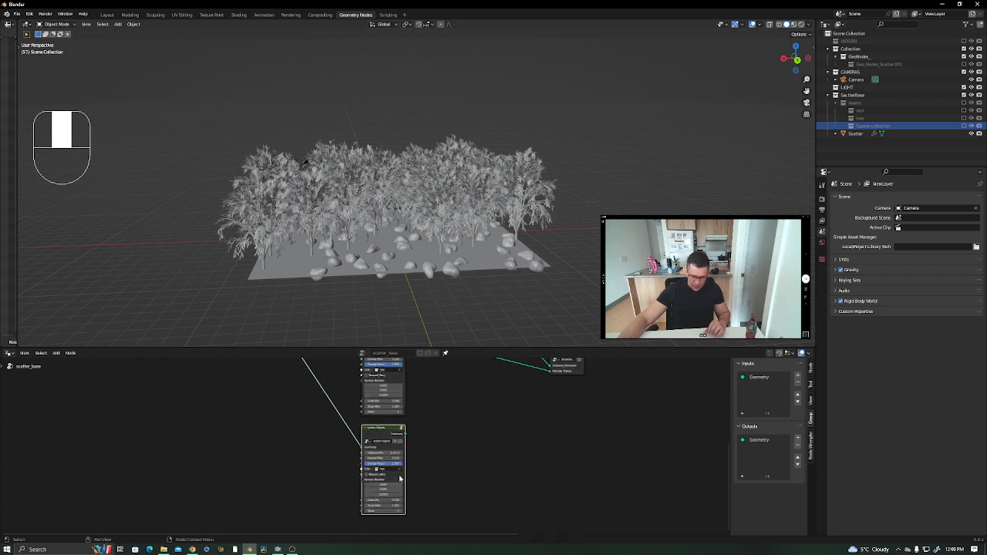
scroll(399, 479, "up", 3)
scroll(424, 513, "up", 2)
left_click(425, 510)
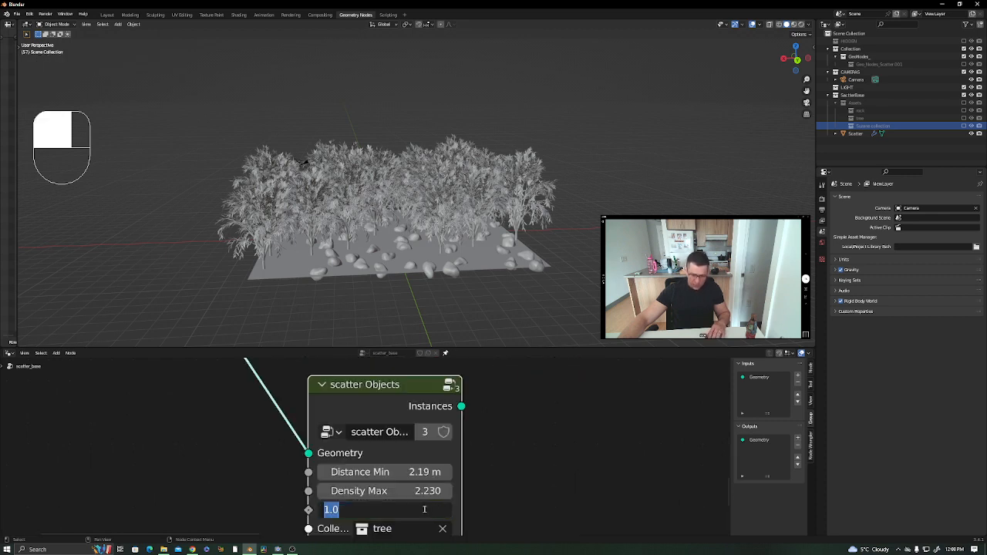
left_click(454, 509)
middle_click_drag(490, 501, 458, 409)
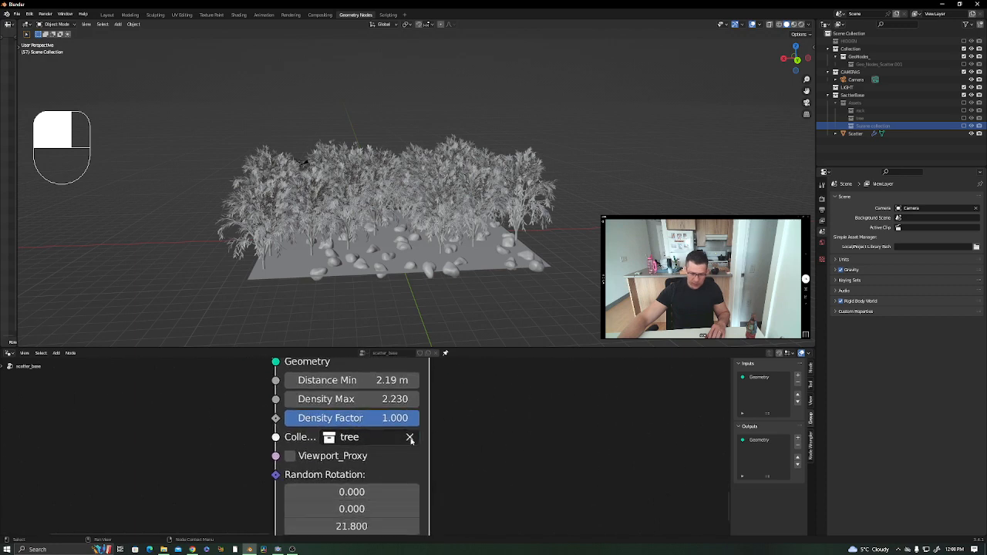
left_click(410, 440)
left_click(386, 438)
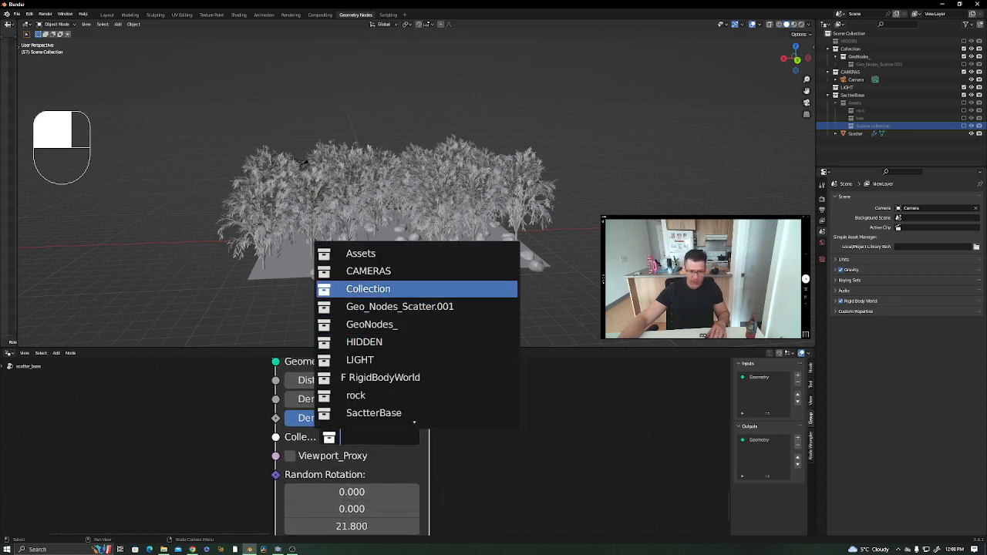
type("su")
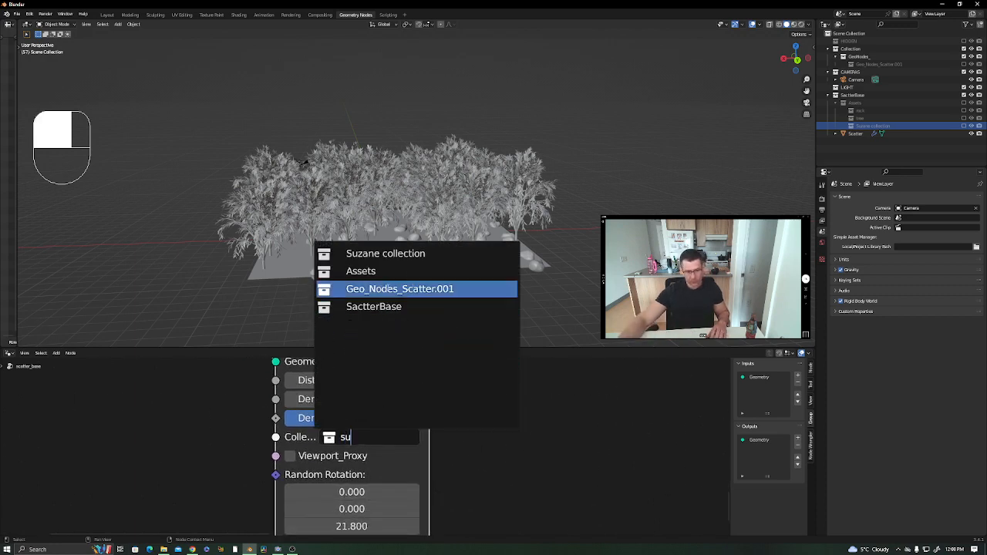
left_click(416, 254)
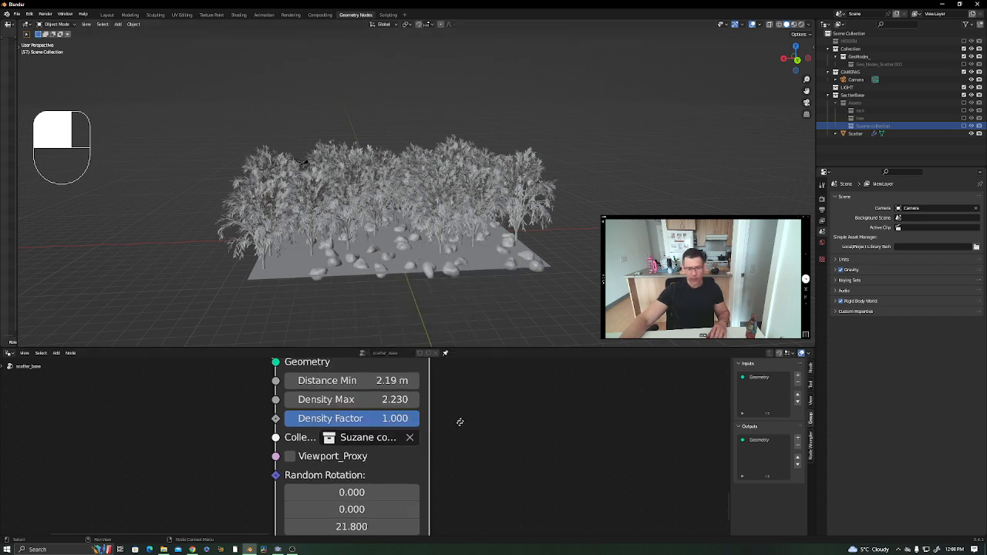
Move the Join Geometry node closer to the scatter nodes and insert a duplicate of it before the Group Output.
middle_click_drag(458, 419, 352, 502)
scroll(361, 477, "down", 2)
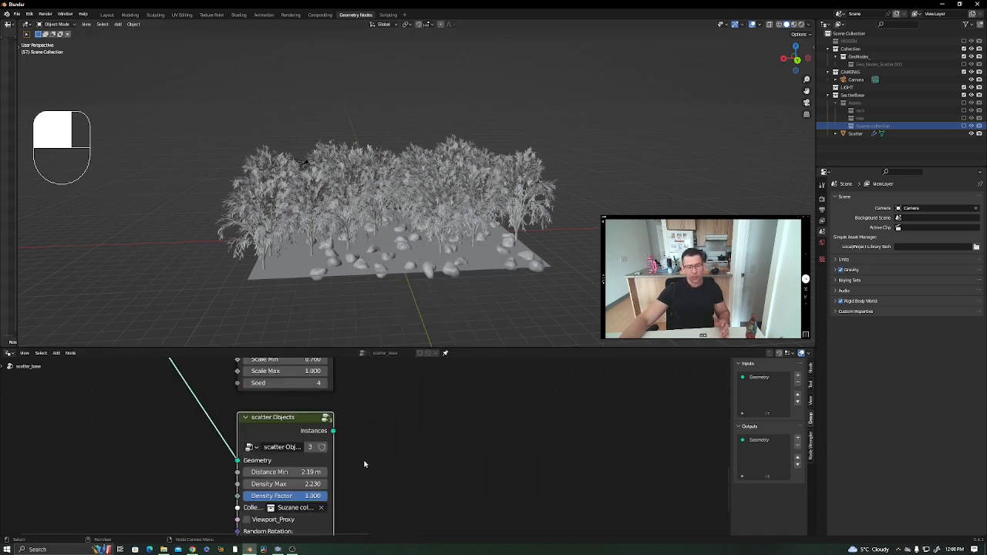
scroll(366, 463, "down", 1)
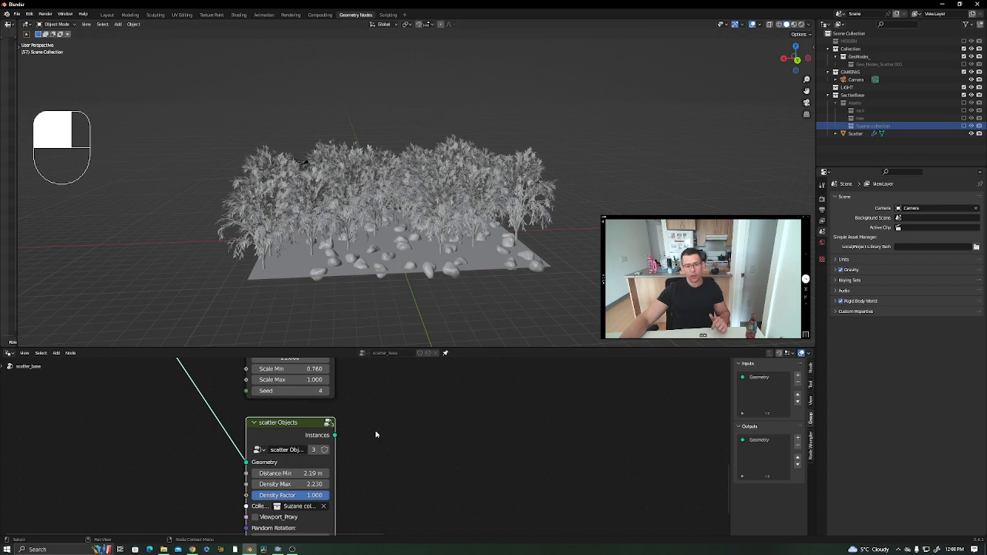
scroll(378, 435, "down", 3)
middle_click_drag(410, 434, 402, 437)
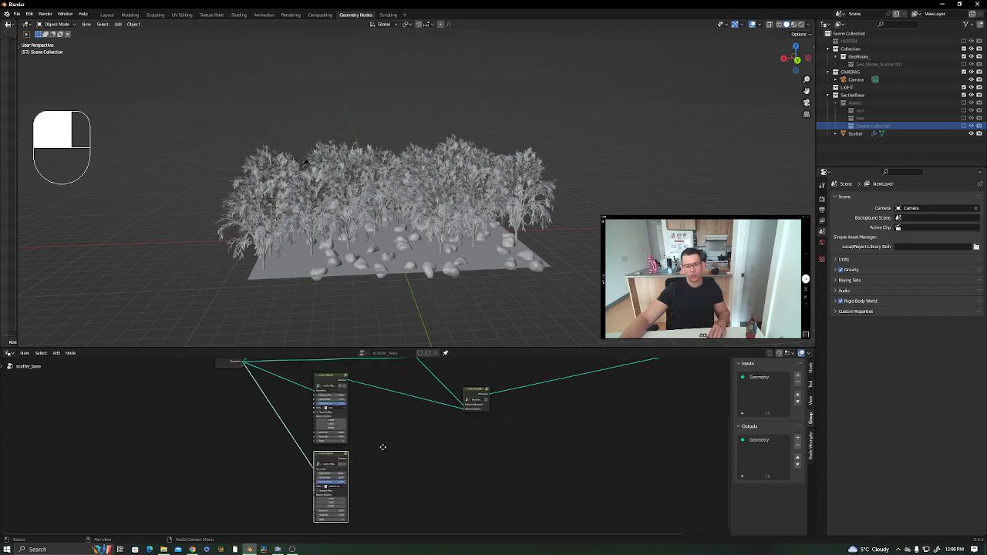
scroll(349, 467, "down", 2)
middle_click_drag(342, 468, 334, 475)
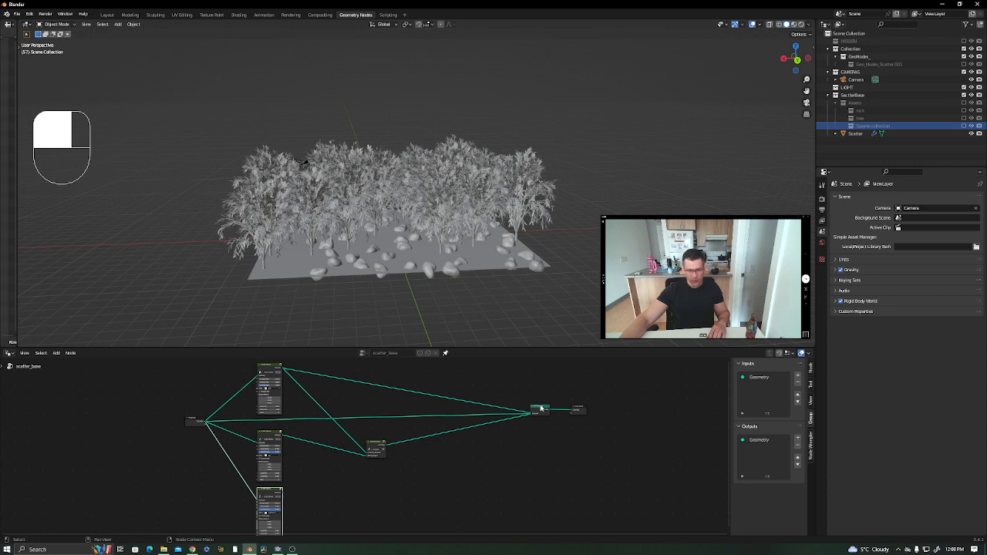
left_click_drag(540, 409, 418, 408)
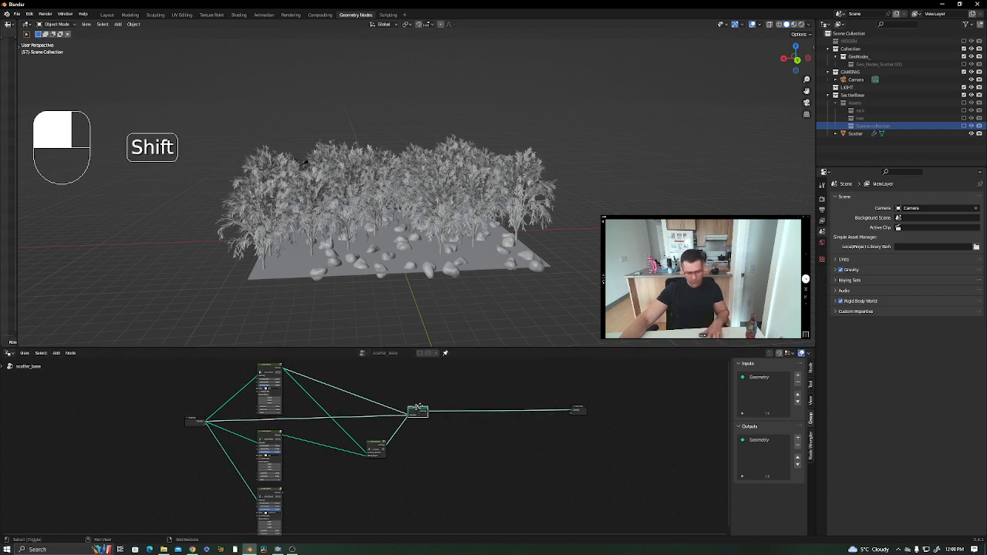
key("shift+d")
left_click(483, 412)
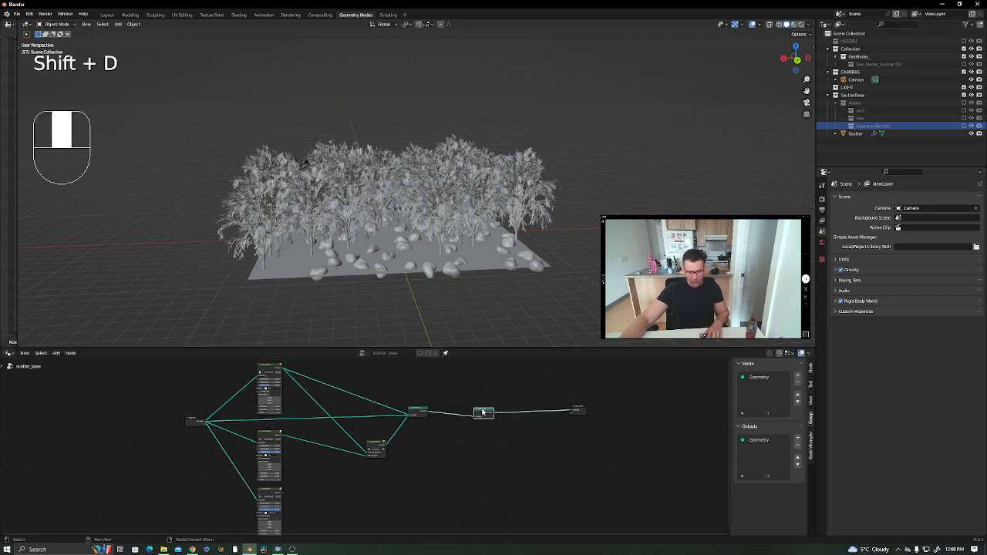
Connect the Instances output of the Suzane scatter Objects node to the second Join Geometry node.
left_click(282, 496)
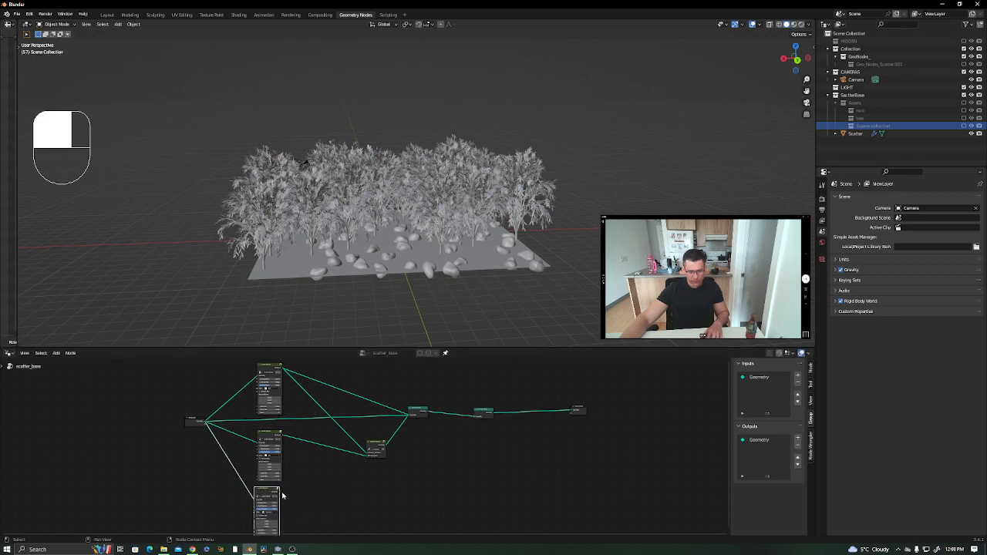
left_click_drag(279, 492, 475, 421)
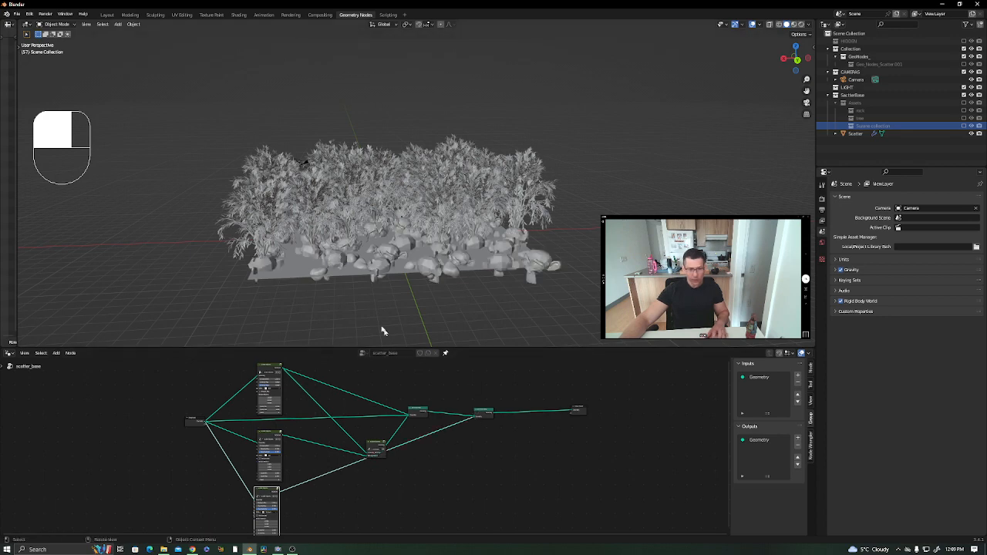
middle_click_drag(308, 285, 324, 244, "shift")
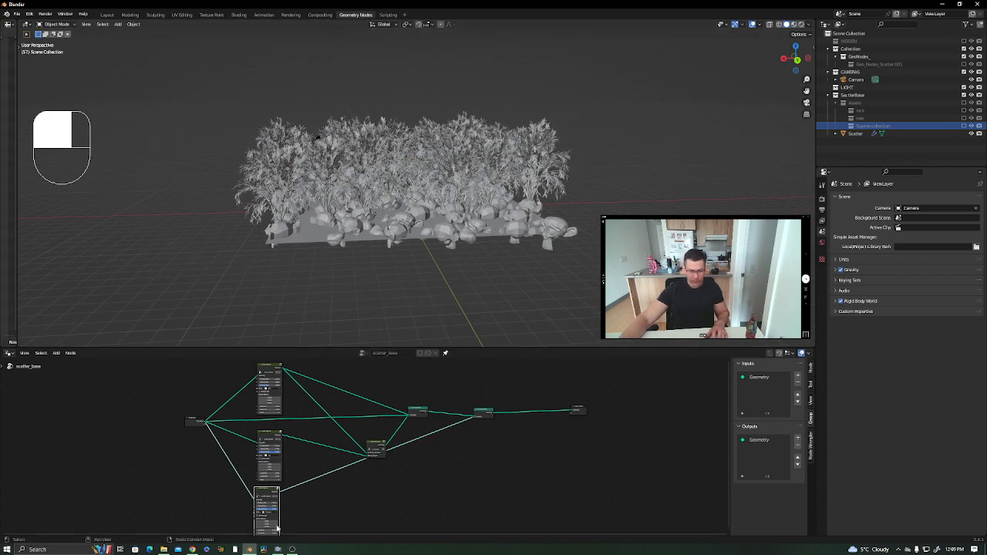
Increase the Seed of the Suzane scatter Objects node by one and inspect the new monkey distribution in the 3D scene.
scroll(284, 518, "up", 1)
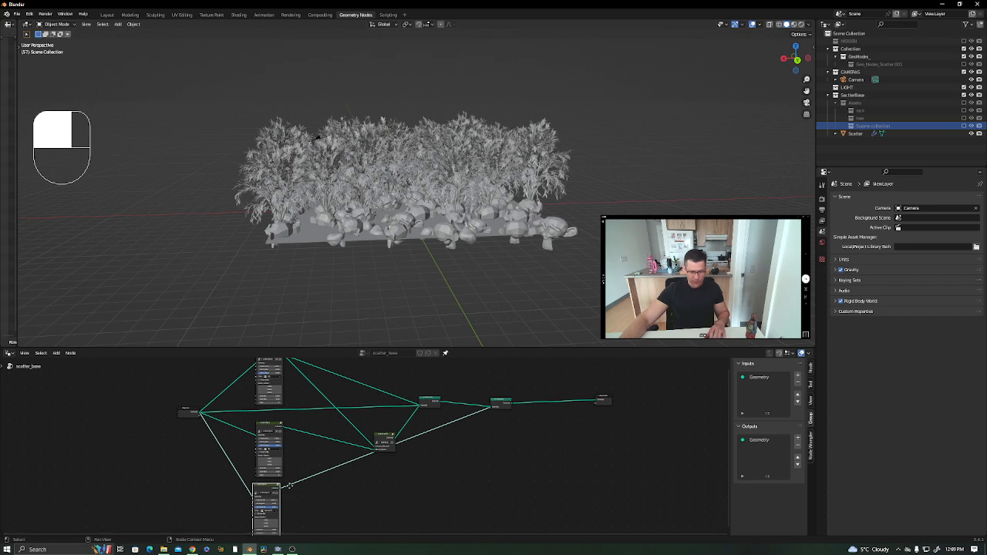
middle_click_drag(291, 489, 324, 430)
scroll(317, 477, "up", 1)
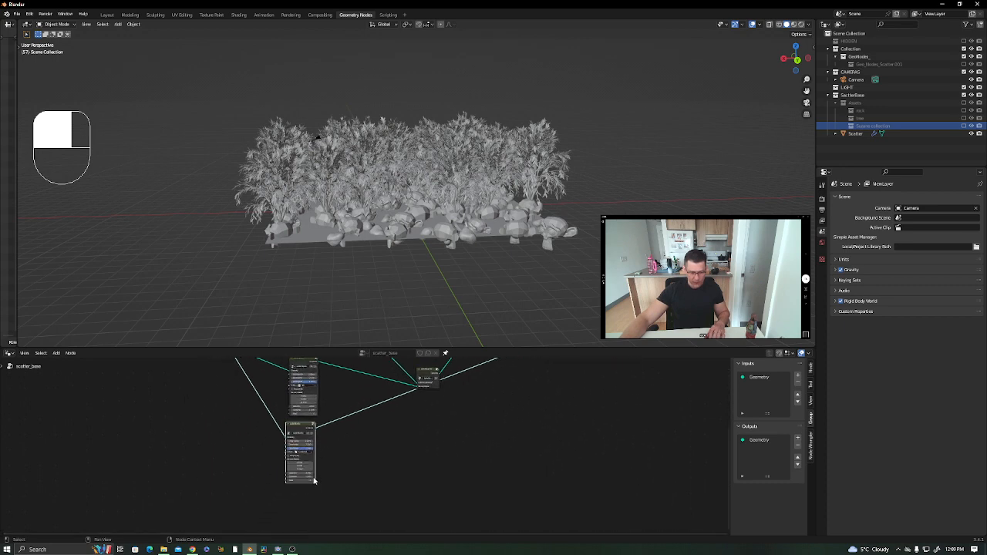
scroll(312, 483, "up", 2)
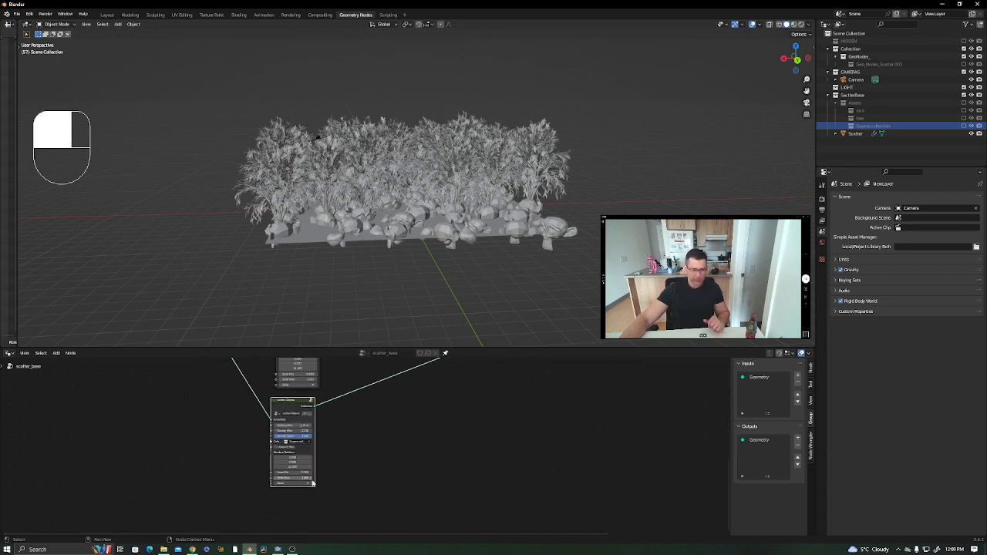
left_click(312, 486)
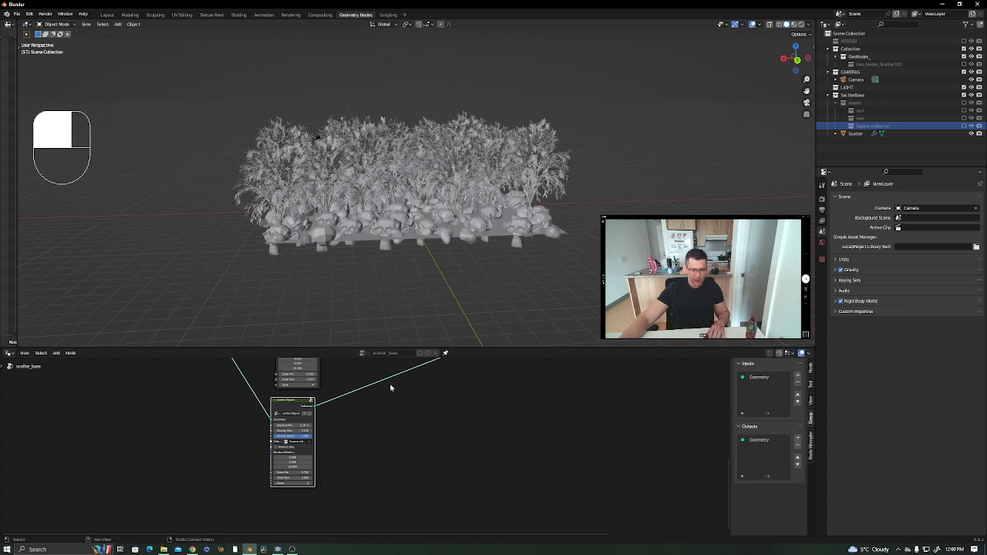
key("Home")
middle_click_drag(428, 533, 424, 483)
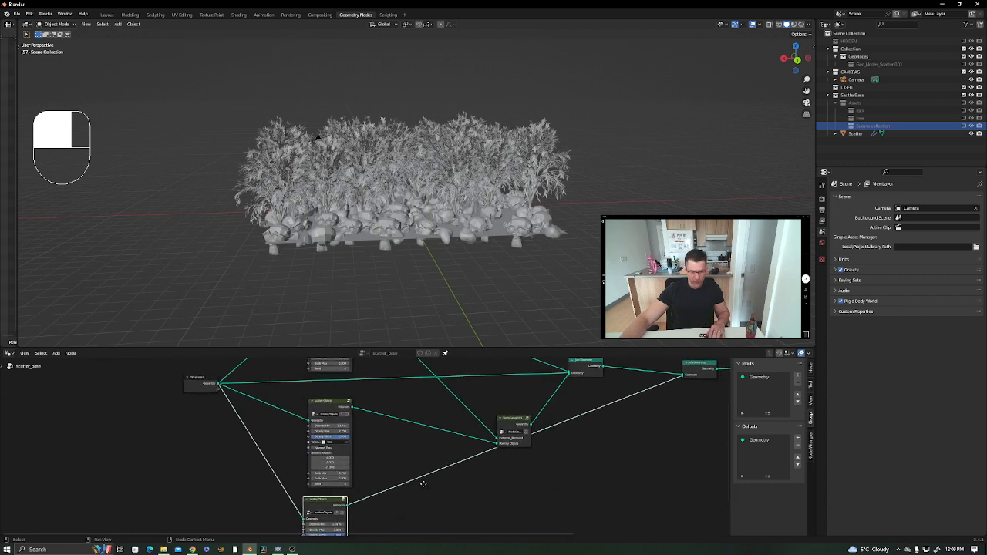
left_click(313, 370)
middle_click_drag(440, 222, 478, 227)
scroll(377, 247, "up", 3)
scroll(413, 246, "up", 2)
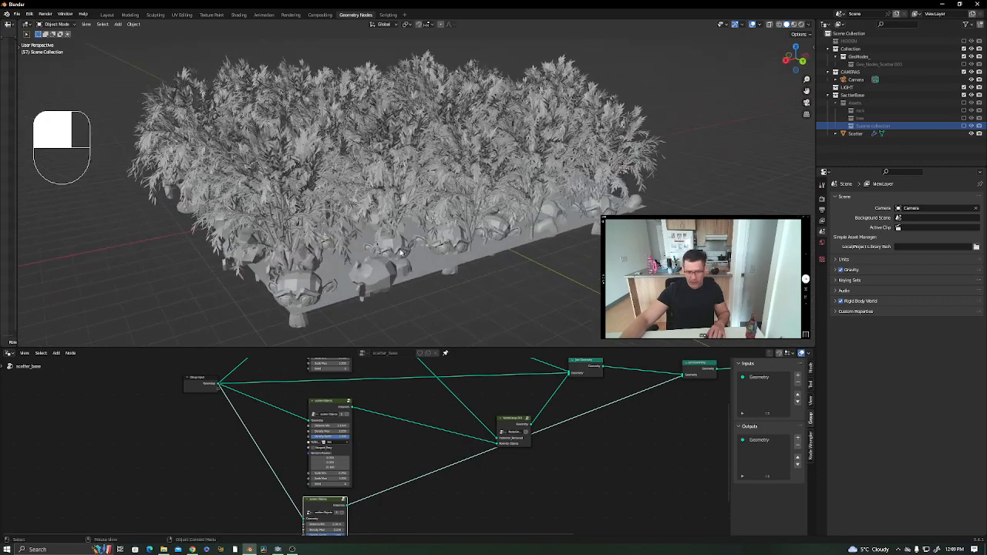
Move the proximity deletion group node up and clear of the link from the Suzane scatter.
middle_click_drag(566, 449, 367, 499)
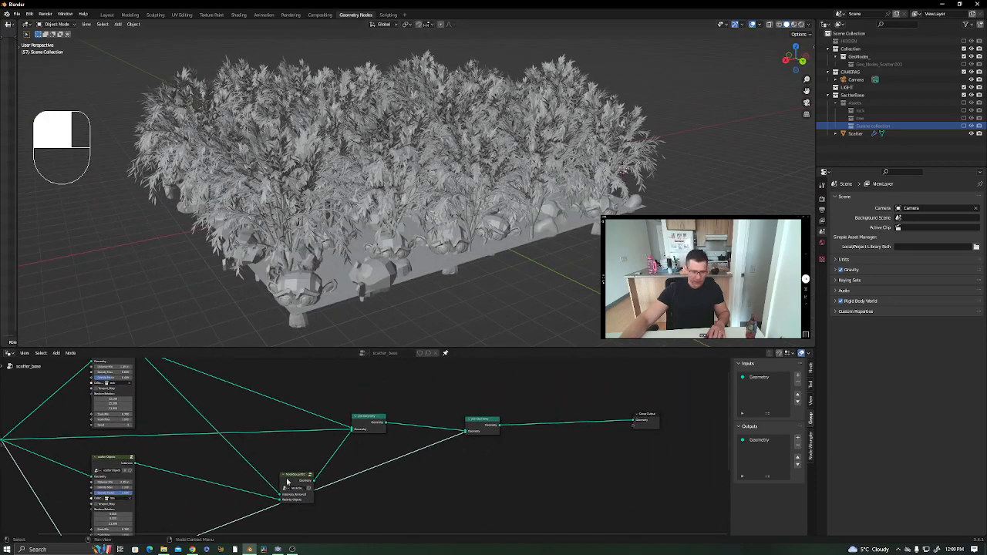
left_click_drag(286, 480, 264, 453)
middle_click_drag(364, 455, 369, 429)
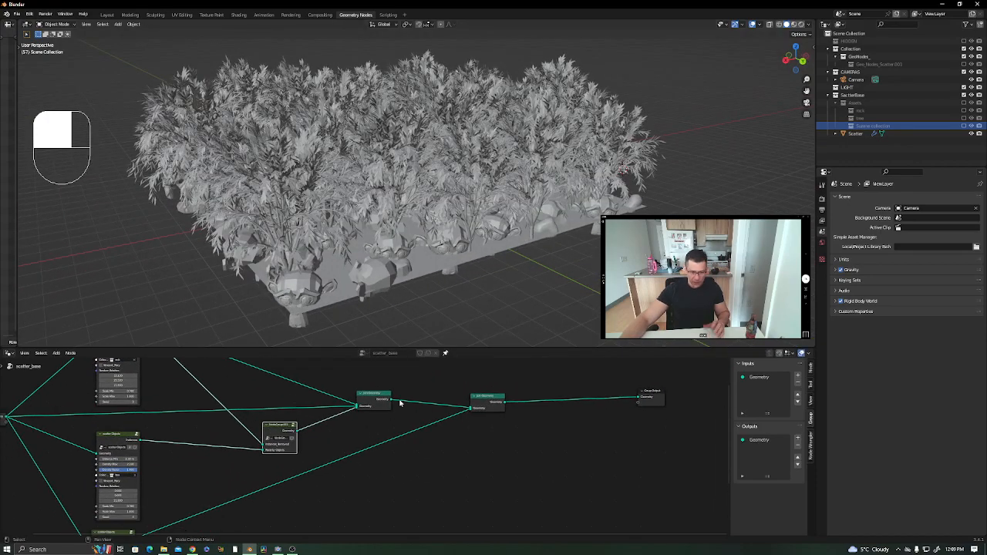
middle_click_drag(423, 414, 436, 409)
middle_click_drag(342, 418, 357, 411)
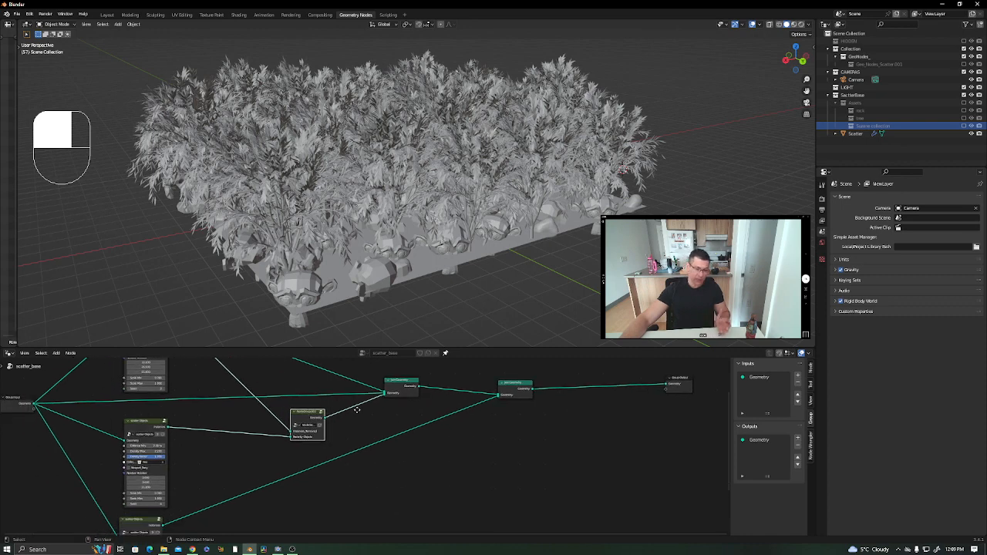
Rename the proximity deletion node group with a descriptive name.
double_click(308, 428)
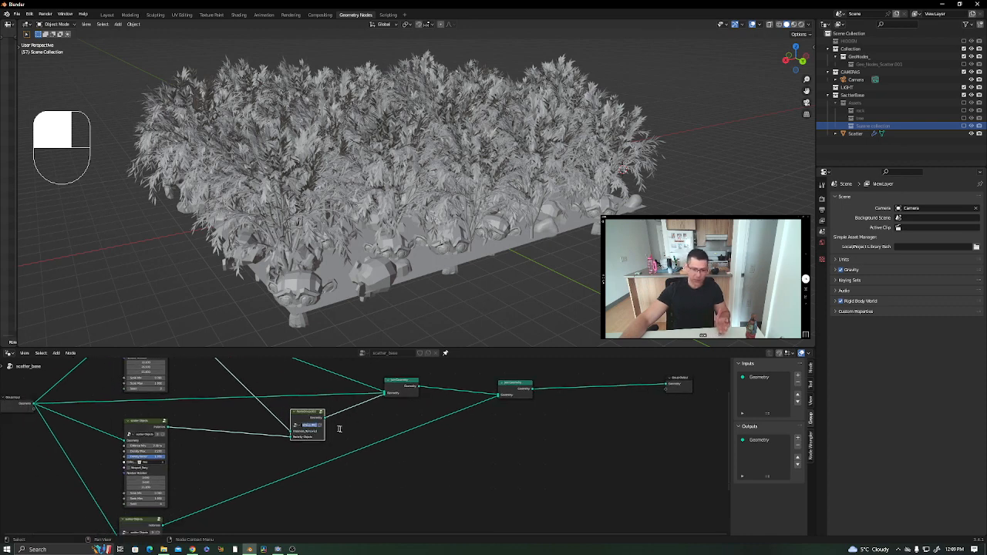
type("Ob")
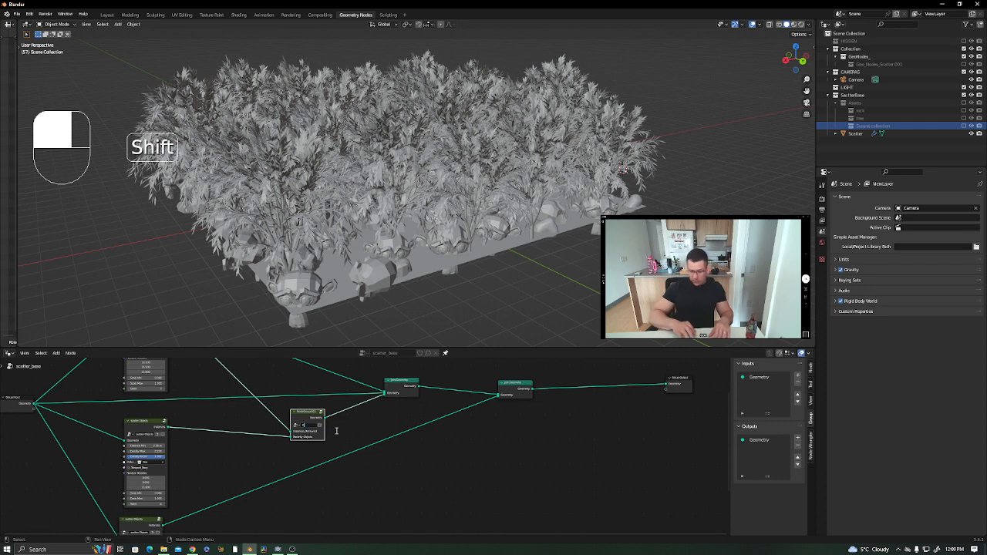
type("jR")
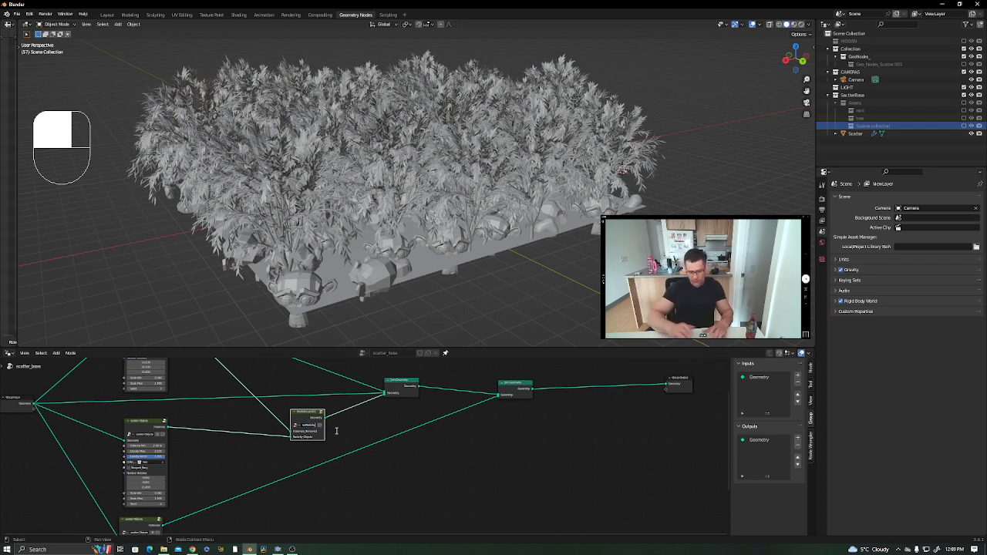
Add another instance of the GeoProximity node group to the scatter_base tree, in the empty area below the Join Geometry nodes.
scroll(385, 470, "down", 1)
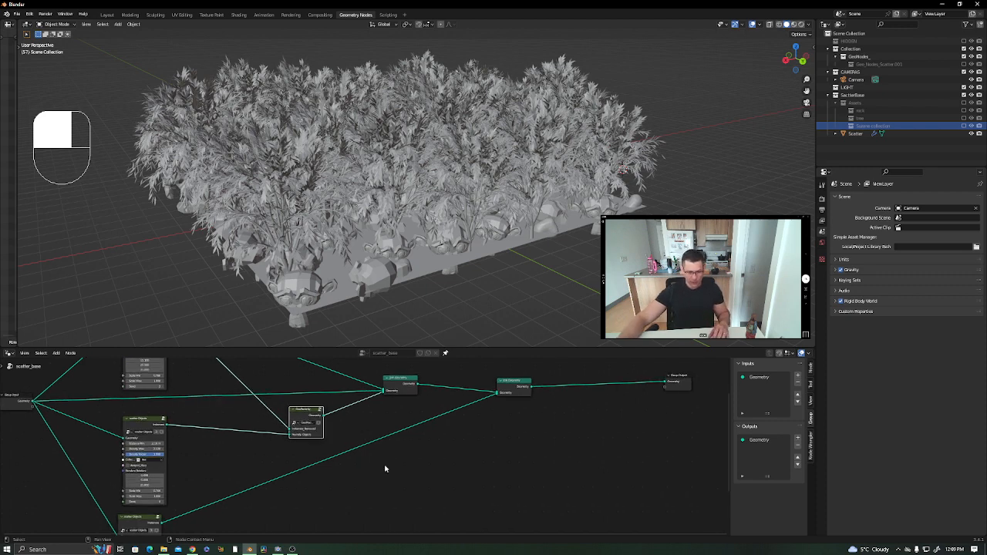
scroll(383, 468, "down", 1)
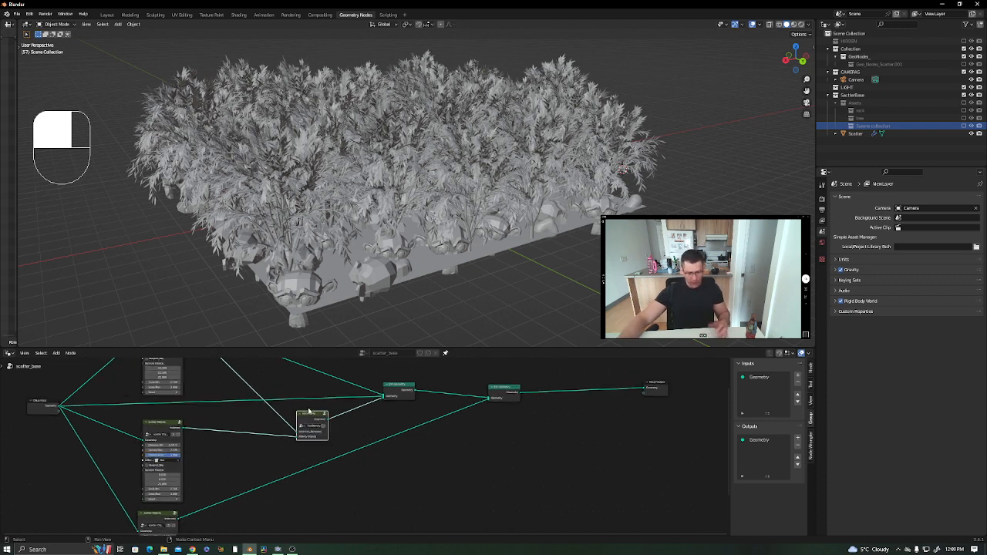
scroll(419, 457, "down", 1)
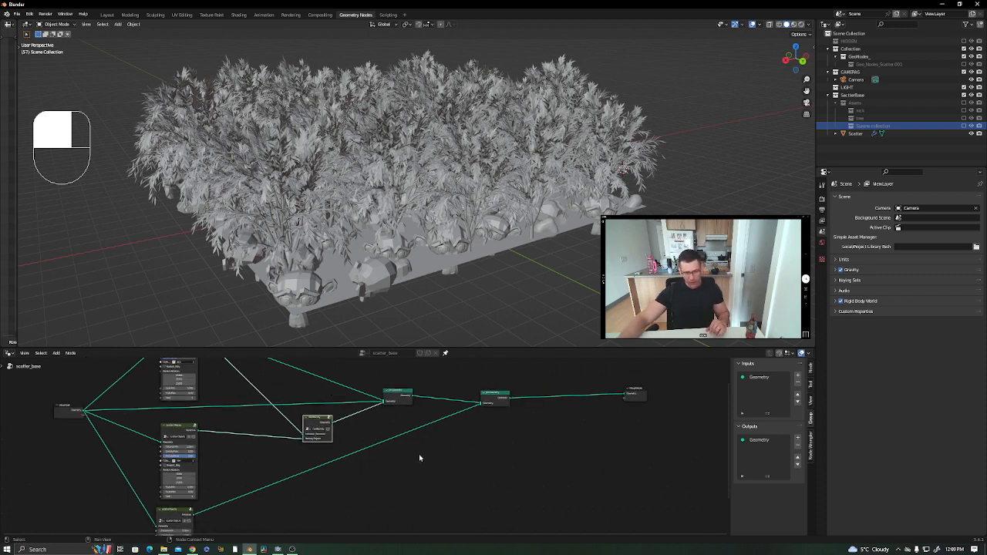
scroll(434, 447, "down", 1)
key("shift+a")
mouse_move(399, 530)
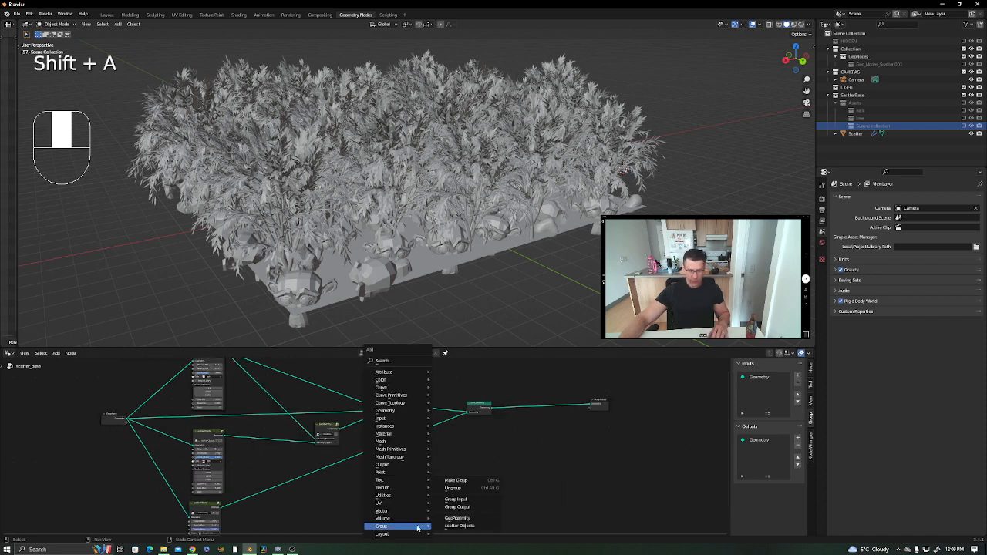
left_click(461, 526)
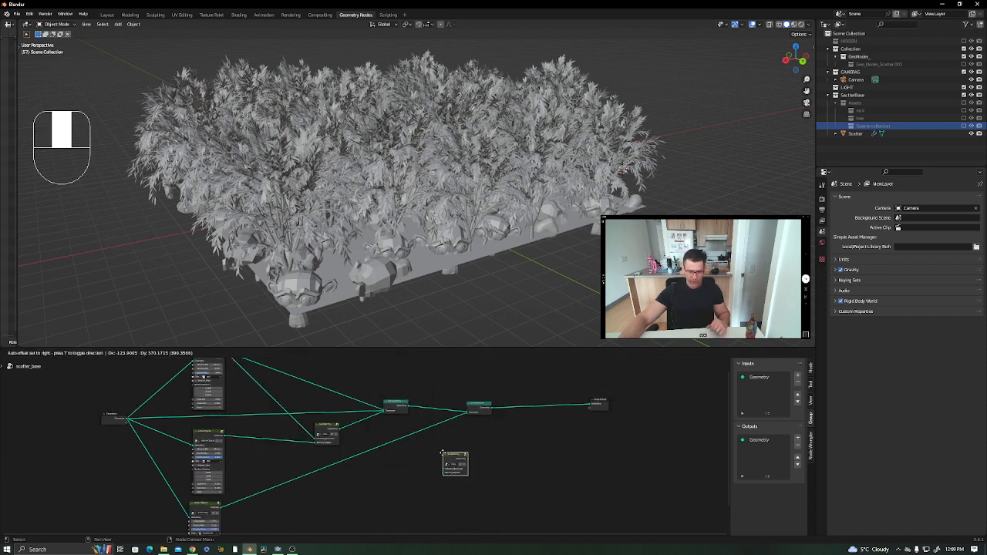
left_click(443, 455)
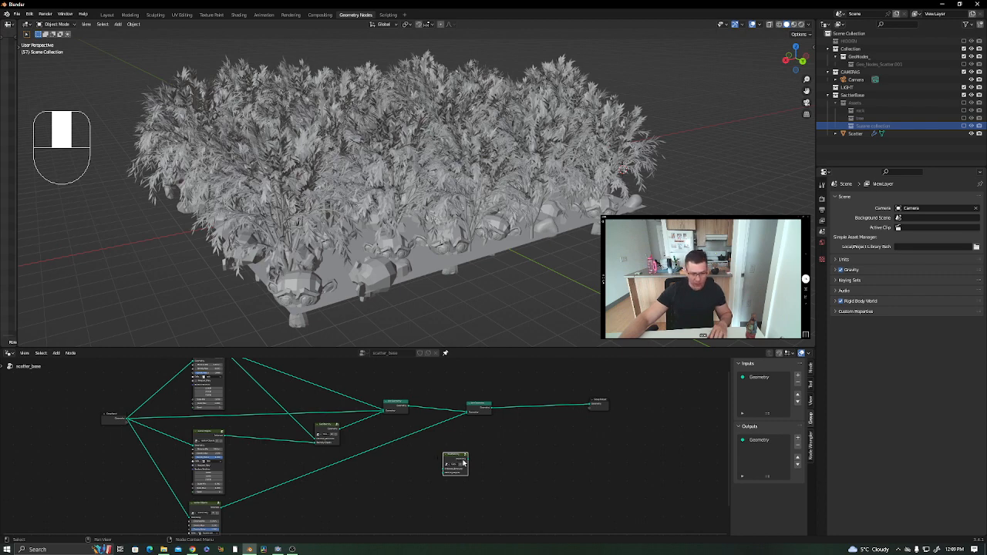
Insert the new GeoProximity node on the link between the first and second Join Geometry nodes.
scroll(454, 460, "up", 1)
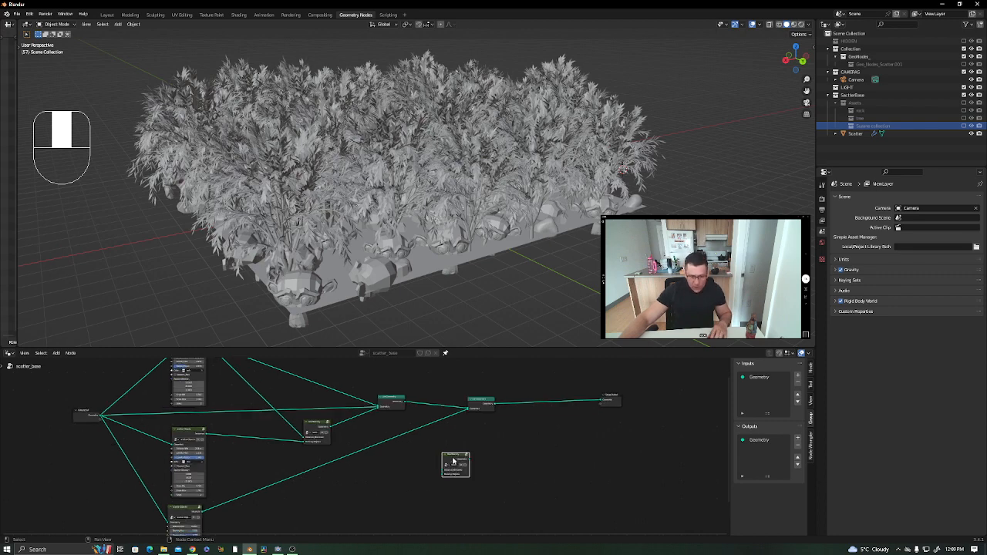
scroll(437, 442, "up", 2)
key("g")
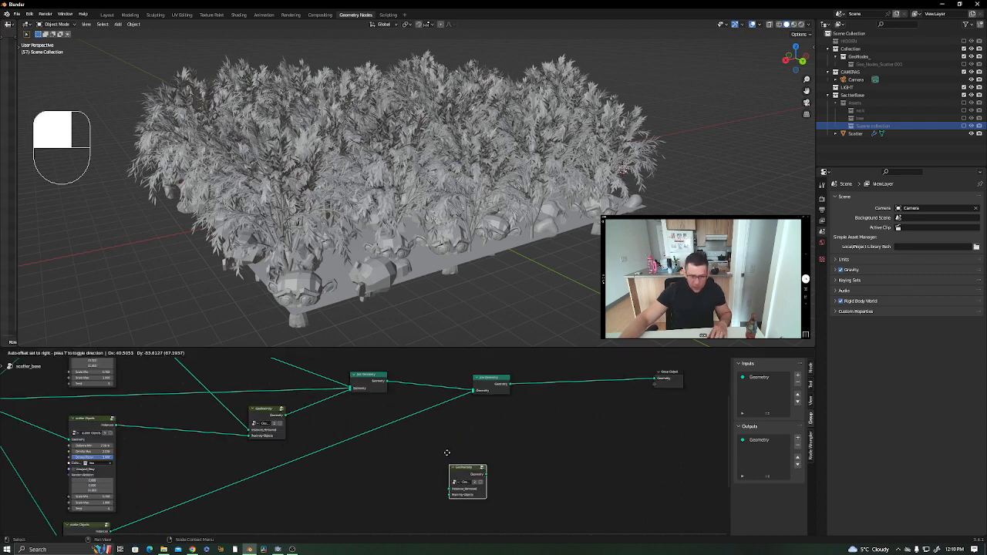
left_click(403, 409)
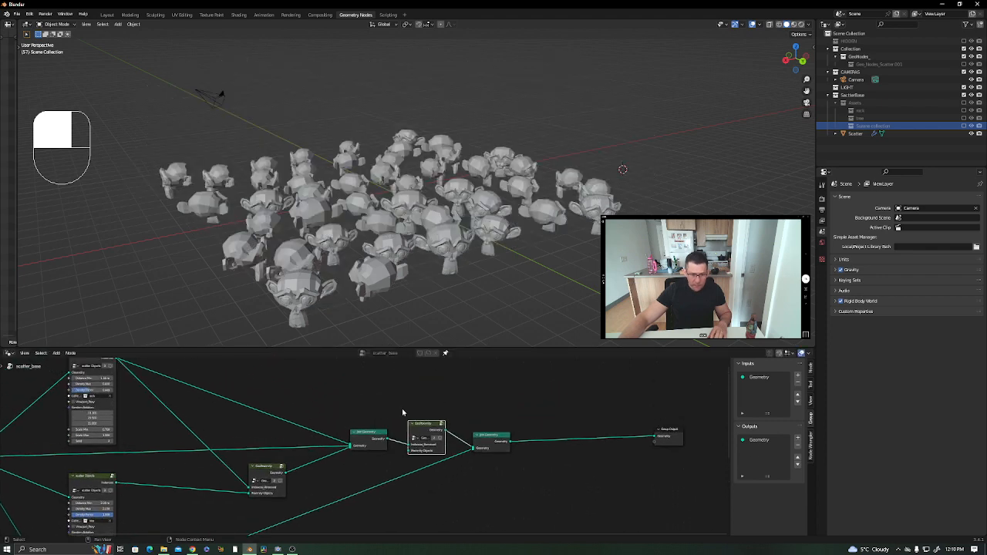
Cut the Group Input link to the first Join Geometry node and connect Group Input's Geometry to the second Join Geometry instead.
middle_click_drag(367, 477, 386, 454)
middle_click_drag(300, 407, 341, 379)
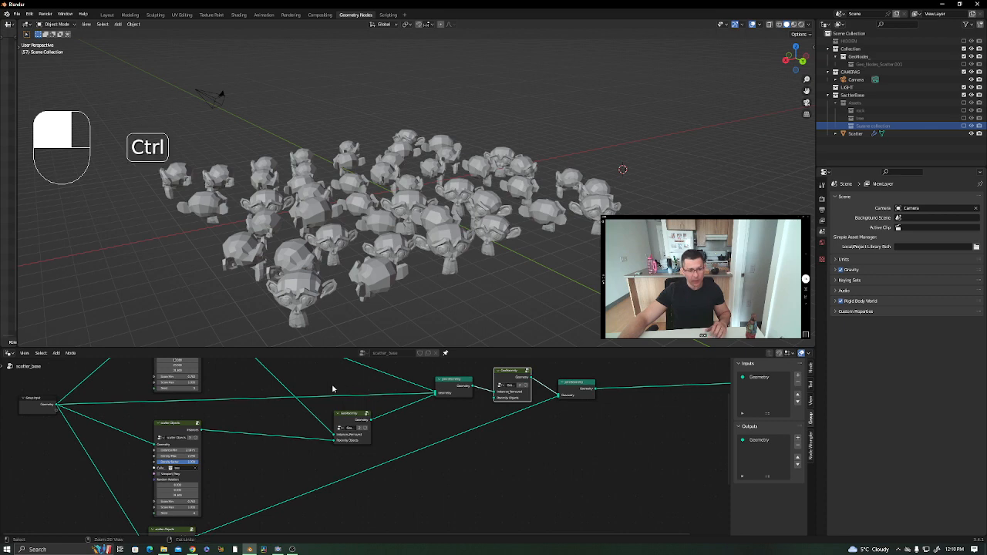
right_click_drag(334, 386, 335, 412, "ctrl")
mouse_move(493, 399)
middle_mouse_down()
mouse_move(370, 438)
mouse_move(383, 418)
mouse_move(477, 408)
middle_mouse_up()
left_click(409, 430)
scroll(477, 408, "down", 3)
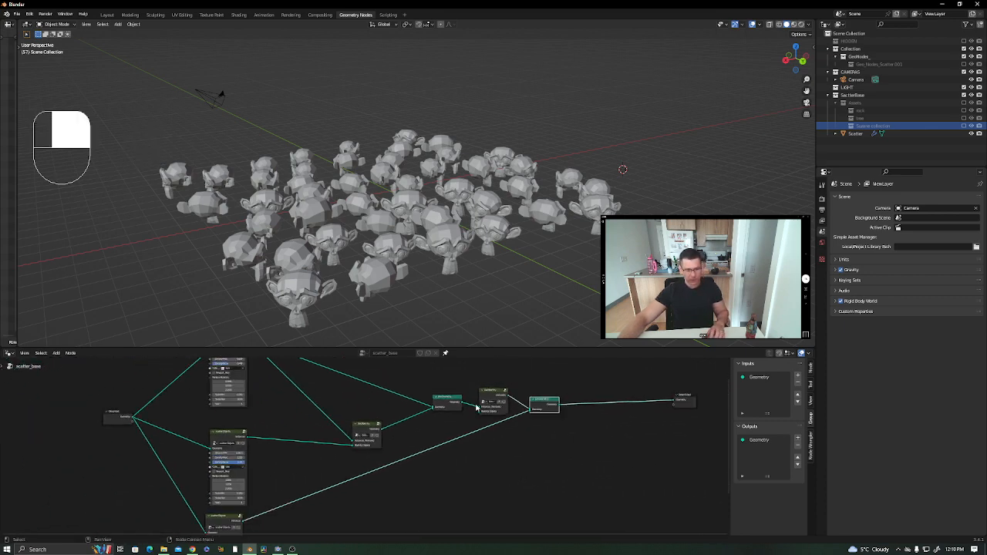
left_click_drag(132, 419, 530, 413)
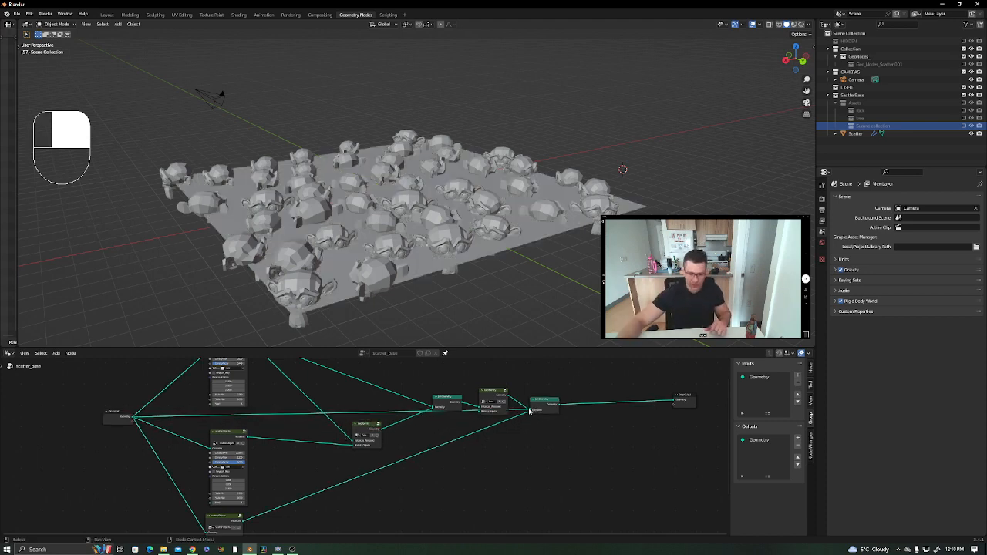
Duplicate the Group Input and the second Join Geometry nodes, inserting the Join Geometry copy on the link before Group Output.
left_click(114, 417)
key("shift+d")
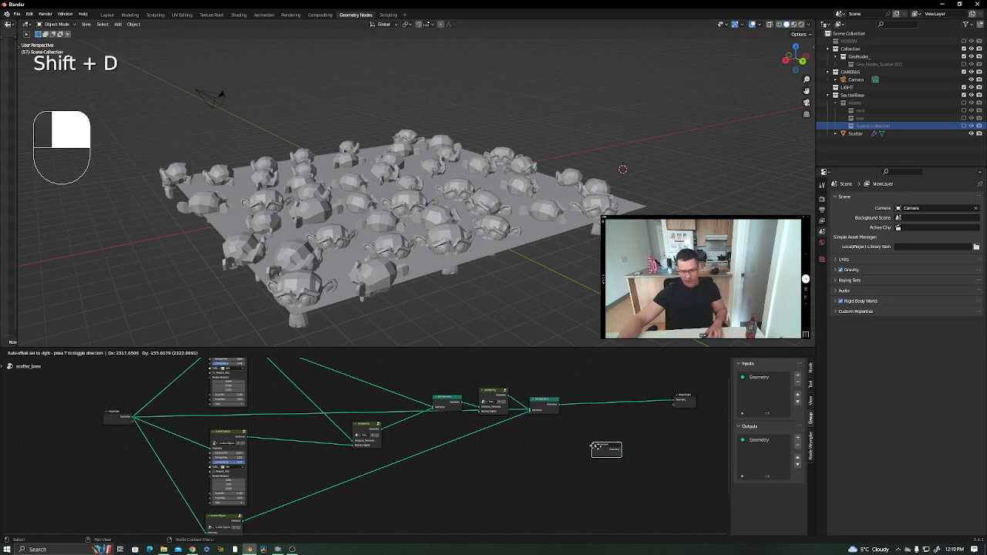
left_click_drag(596, 446, 558, 445)
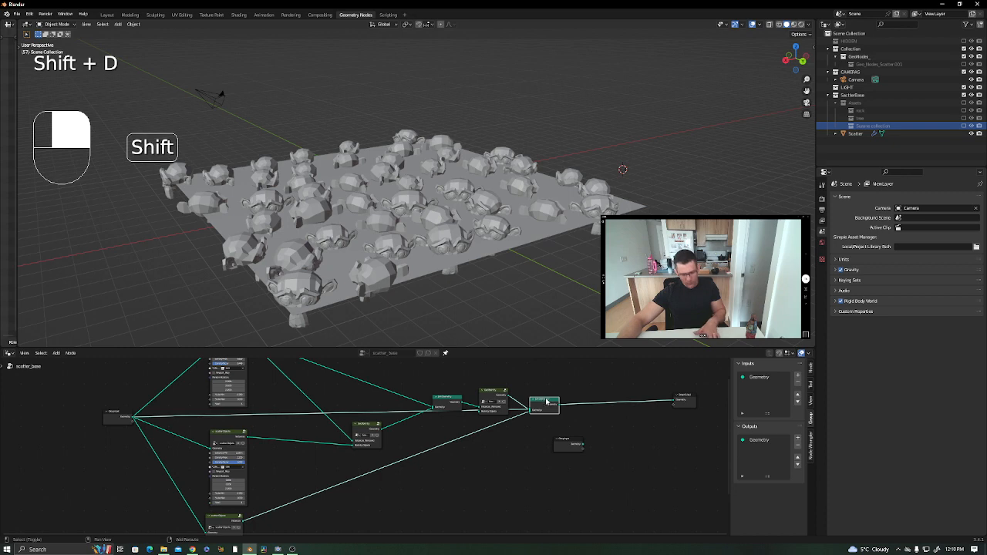
key("shift+g")
key("shift+d")
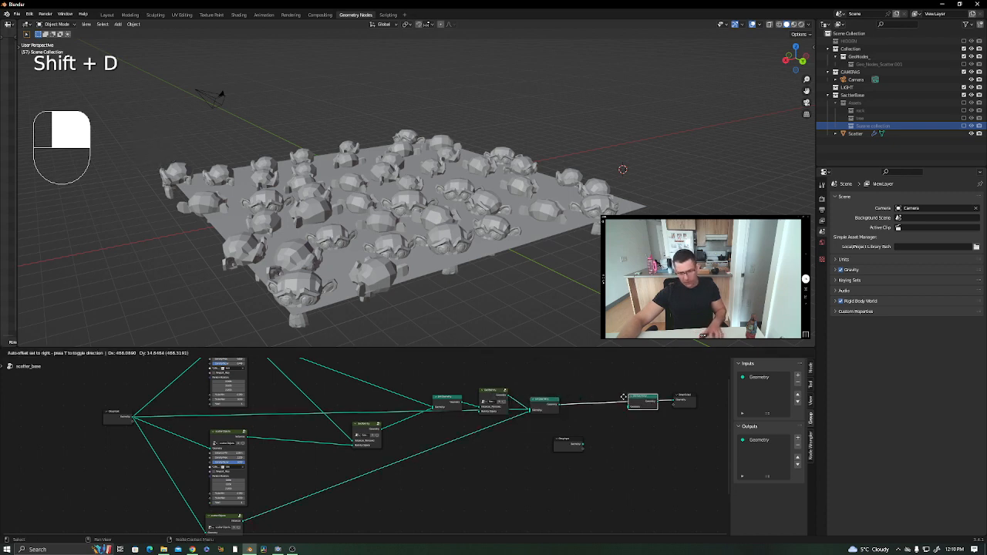
left_click(623, 401)
Connect the duplicated Group Input to the new Join Geometry and cut the original Group Input's link to the second Join Geometry.
left_click_drag(583, 448, 629, 410)
left_click_drag(550, 448, 590, 431)
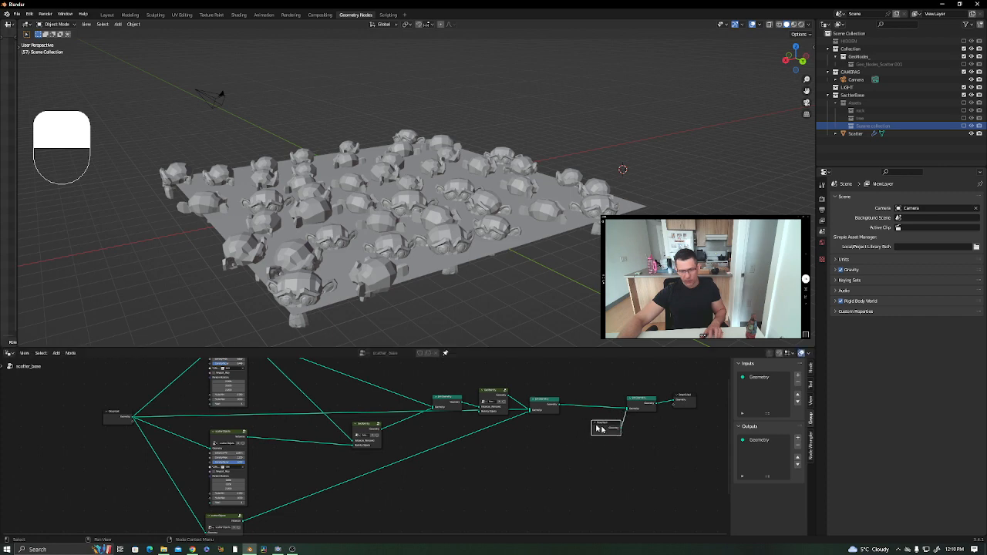
right_click_drag(351, 416, 351, 418, "ctrl")
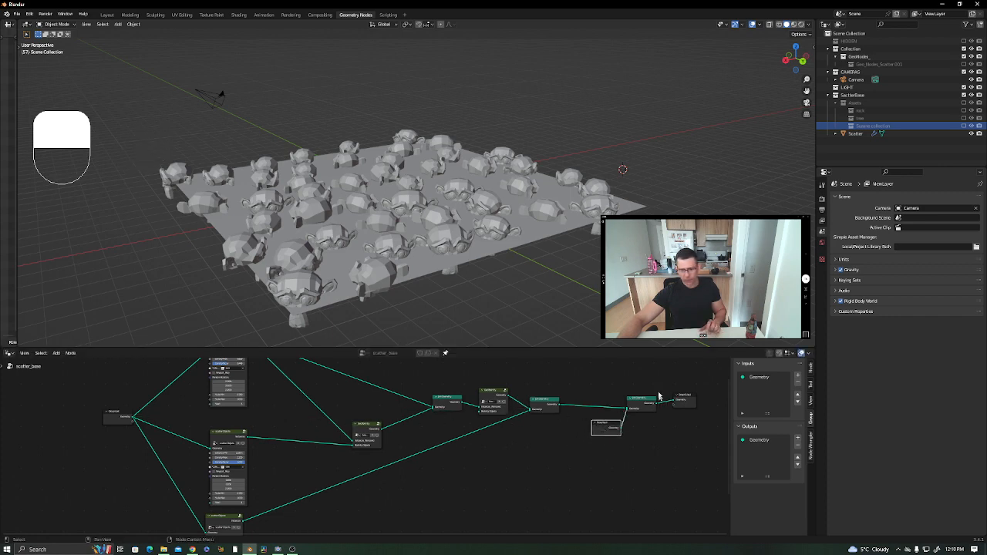
Move the final Join Geometry, the duplicated Group Input and the Group Output together away from the second Join Geometry to make room.
middle_click_drag(695, 381, 534, 390)
left_click_drag(557, 381, 399, 461)
key("g")
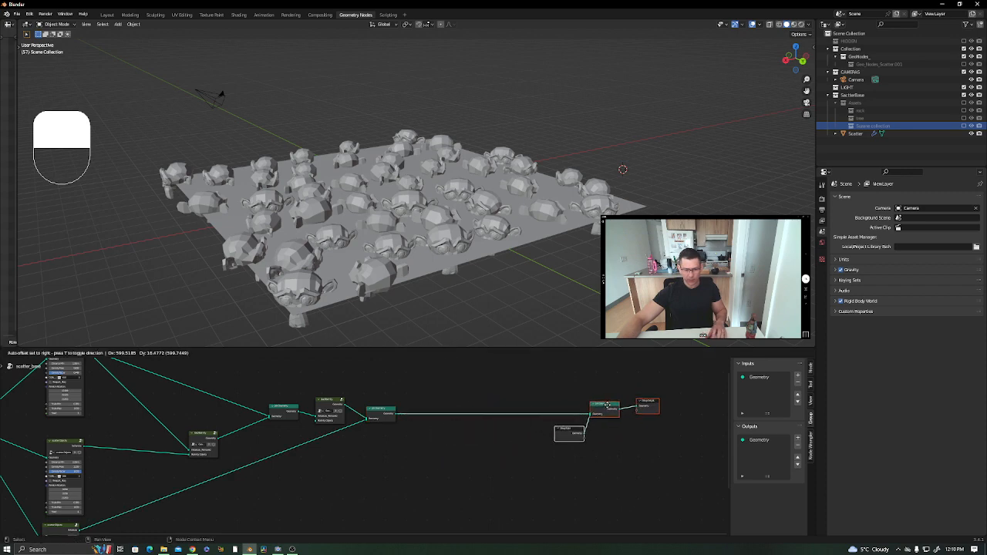
left_click_drag(608, 405, 628, 404)
Connect the Instances output of the Suzanne scatter Objects node to the Proximity Objects input of the second GeoProximity node.
middle_click_drag(357, 414, 543, 402)
mouse_move(449, 423)
middle_mouse_down()
mouse_move(375, 428)
mouse_move(436, 425)
middle_mouse_up()
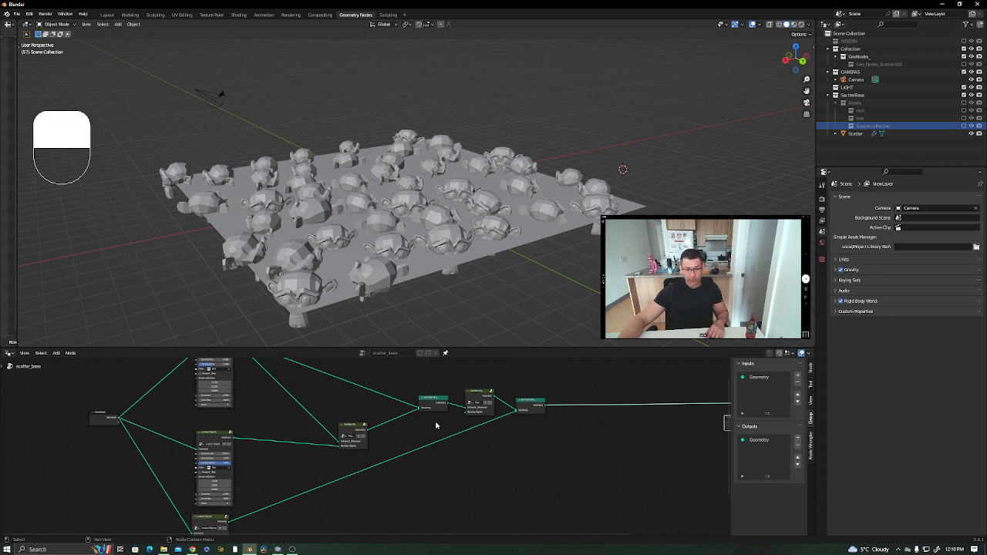
scroll(482, 403, "up", 1)
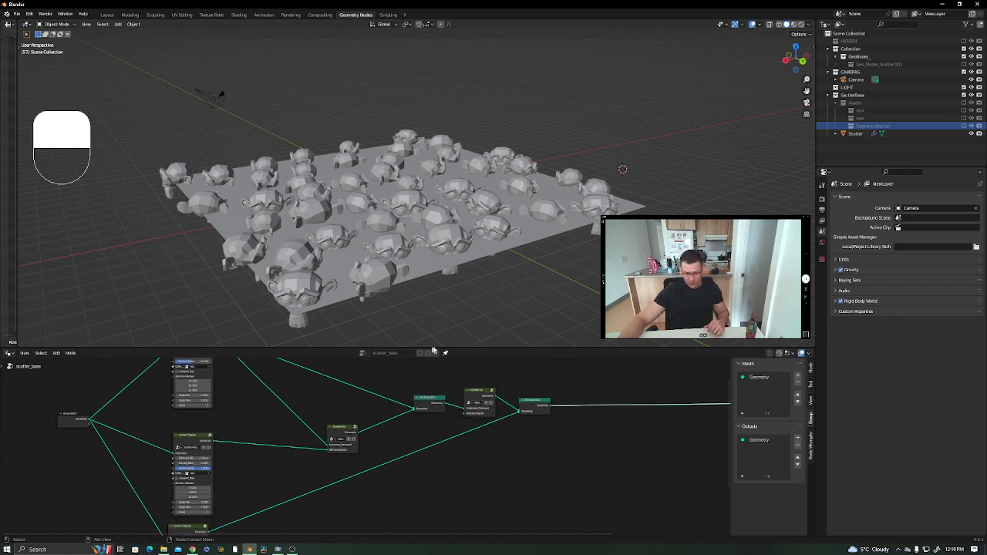
scroll(497, 393, "up", 1)
scroll(509, 390, "up", 1)
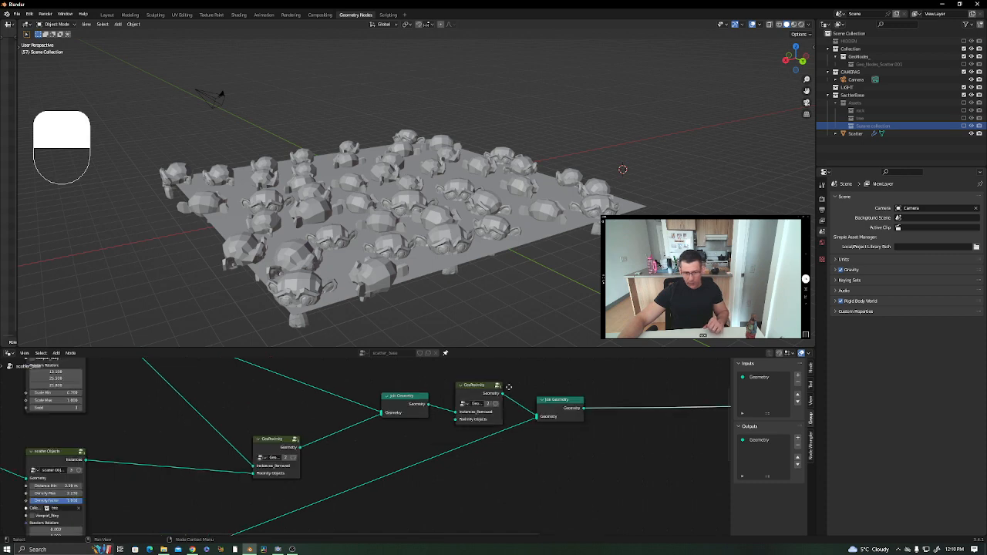
middle_click_drag(434, 435, 490, 433)
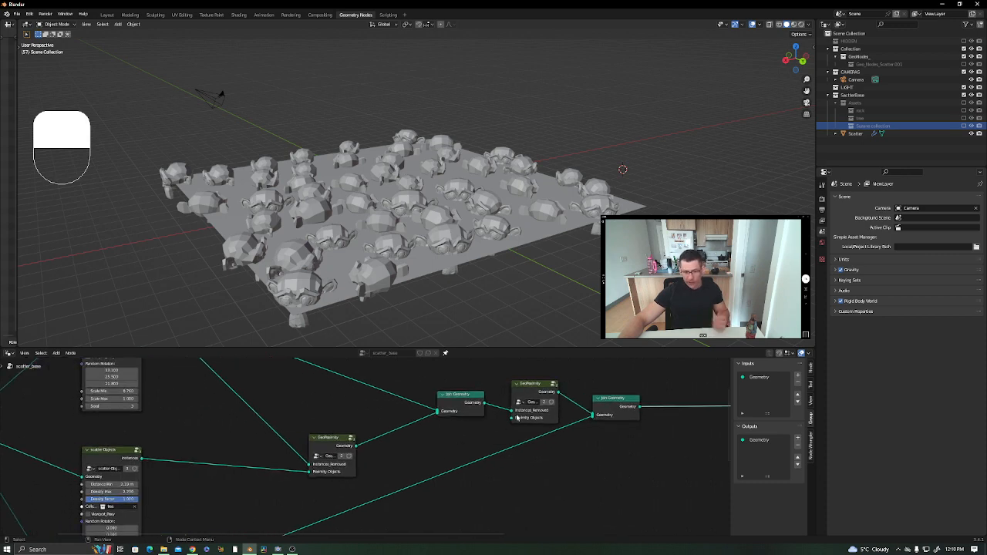
middle_click_drag(458, 452, 467, 414)
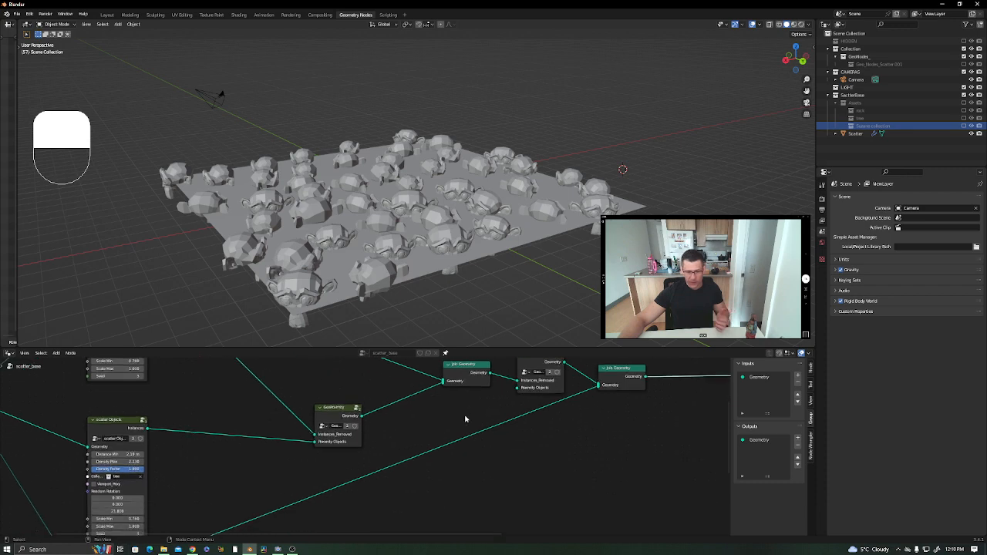
scroll(495, 425, "down", 1)
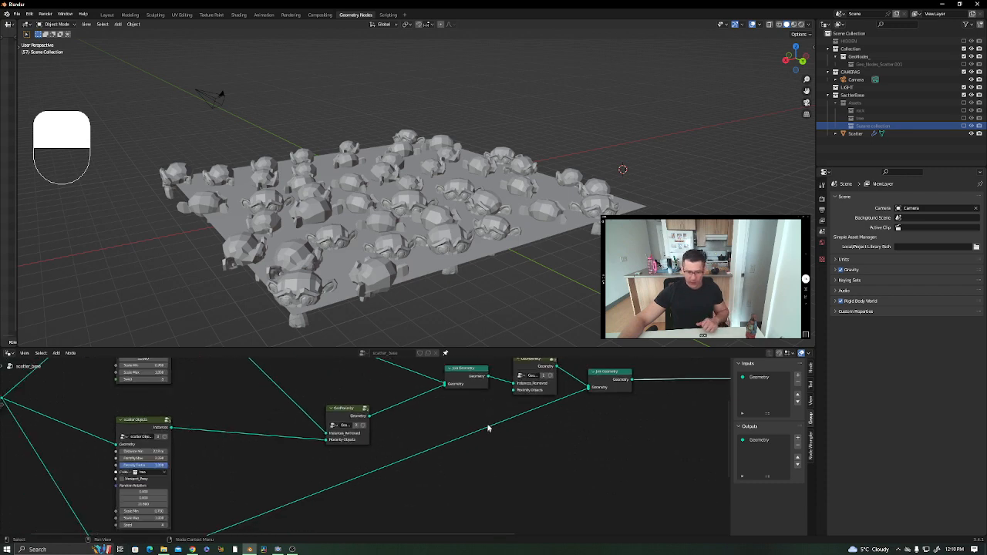
scroll(488, 428, "down", 1)
scroll(520, 388, "down", 3)
middle_click_drag(515, 406, 480, 405)
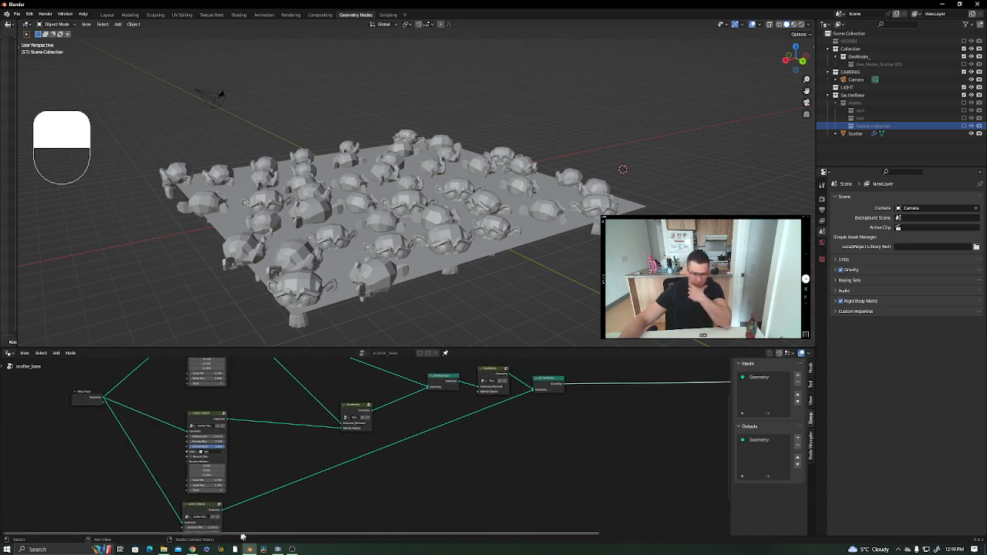
left_click_drag(222, 510, 476, 395)
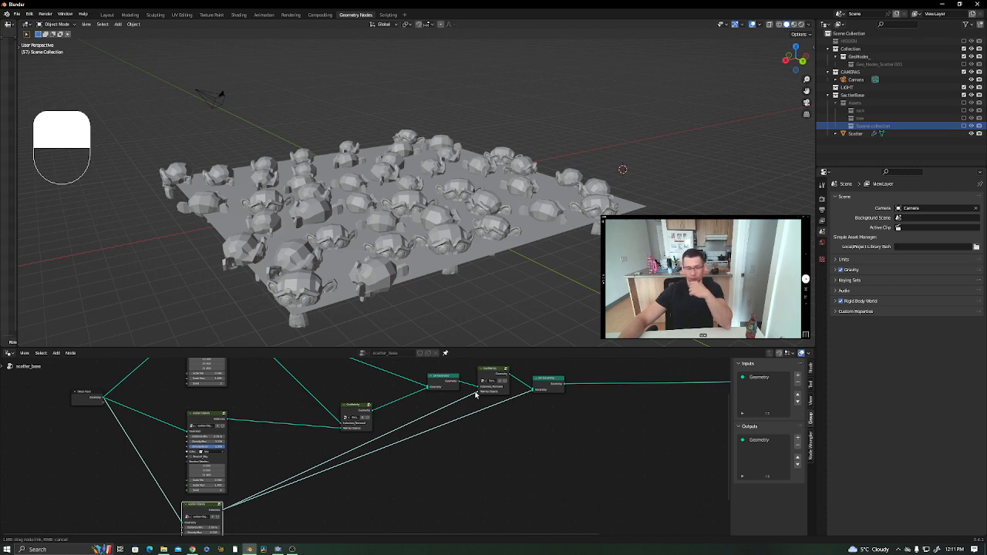
left_click_drag(476, 395, 476, 395)
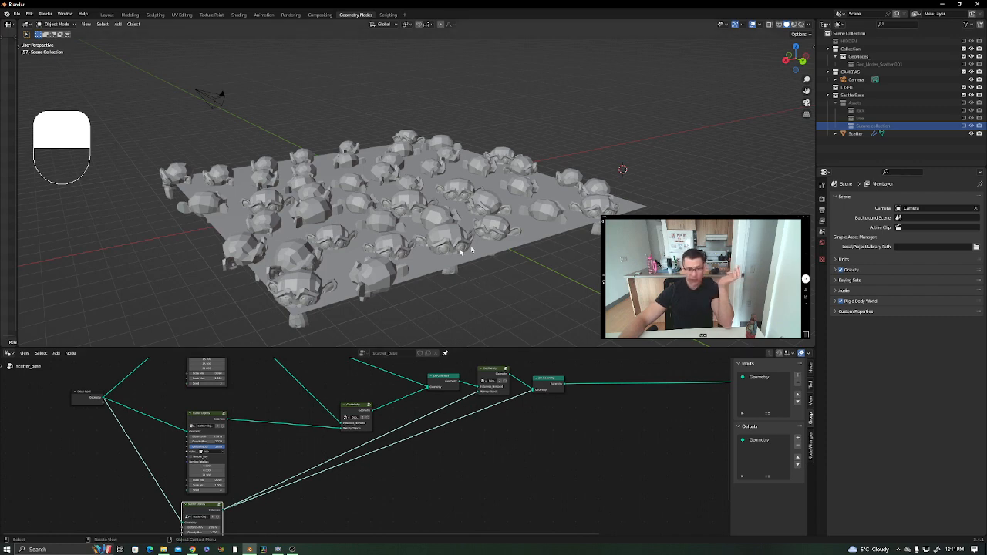
left_click(491, 373)
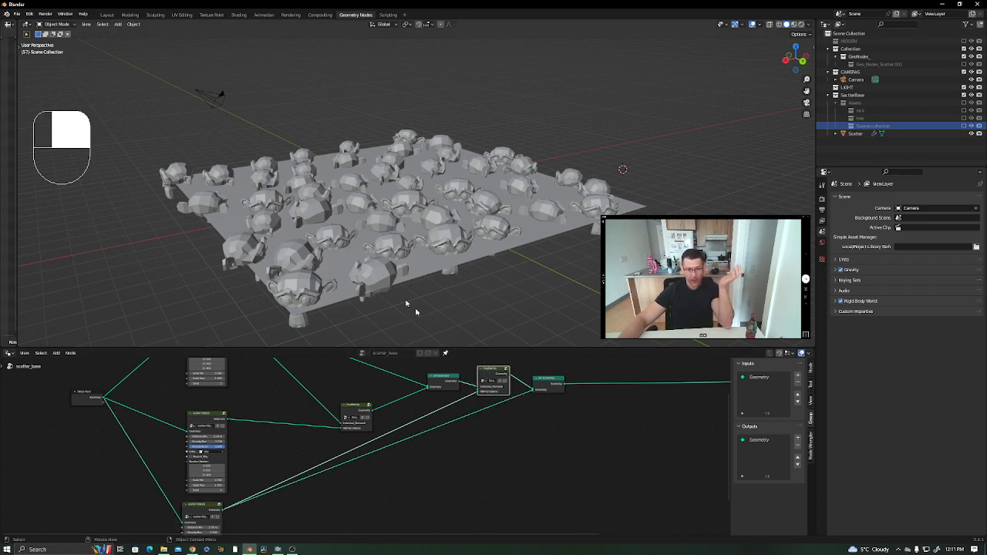
Increase the Distance Min of the Suzanne scatter Objects node to spread the monkeys farther apart.
middle_click_drag(265, 487, 285, 457)
middle_click_drag(371, 476, 348, 531)
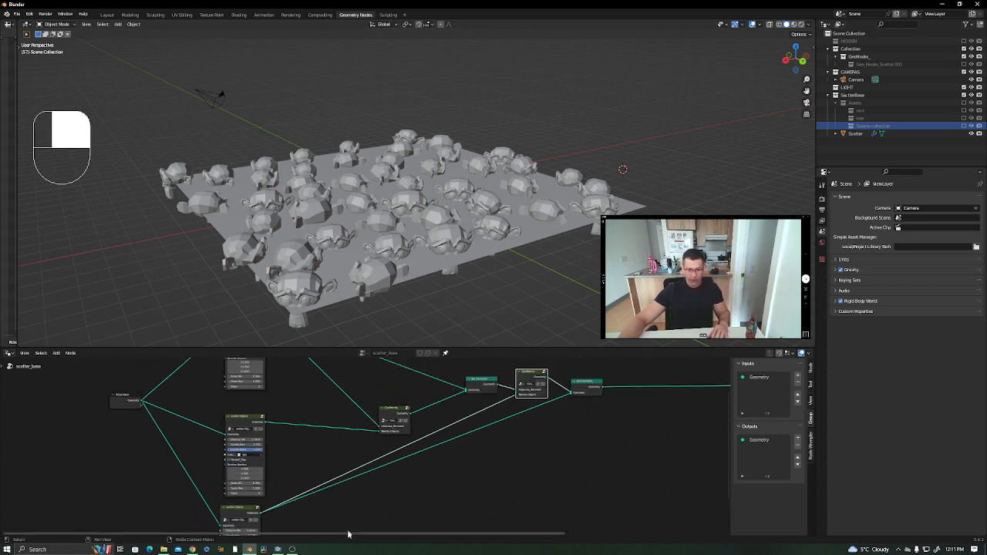
middle_click_drag(235, 530, 283, 479)
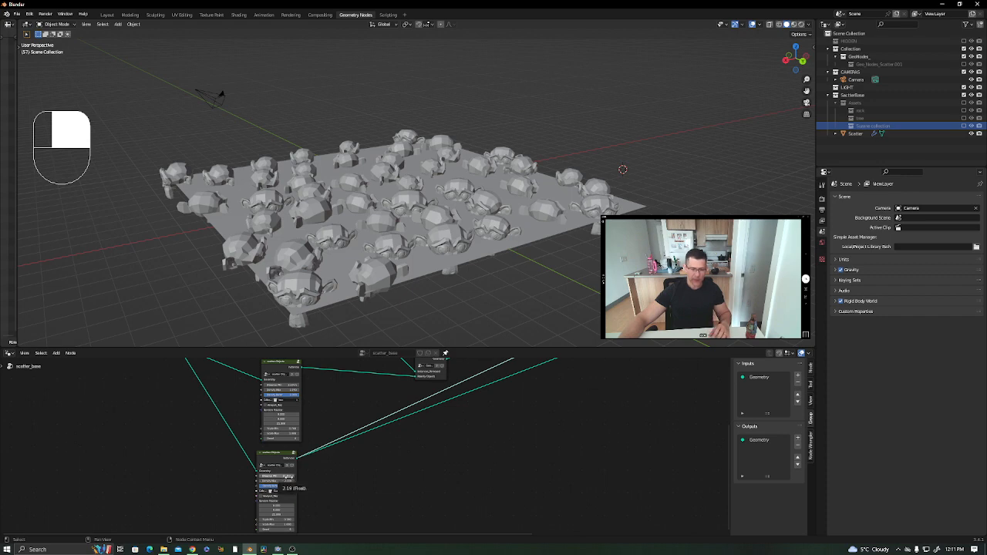
left_click(284, 477)
left_click_drag(284, 477, 337, 476)
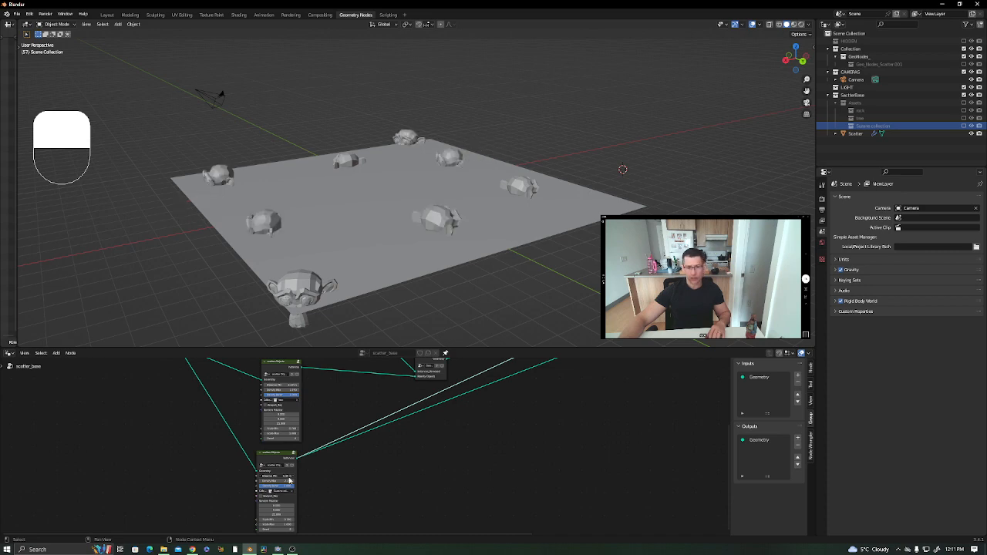
Enter the GeoProximity group between the Join Geometry nodes and examine its Geometry Proximity, ColorRamp and Delete Geometry setup.
middle_click_drag(462, 414, 288, 496)
scroll(401, 395, "up", 1)
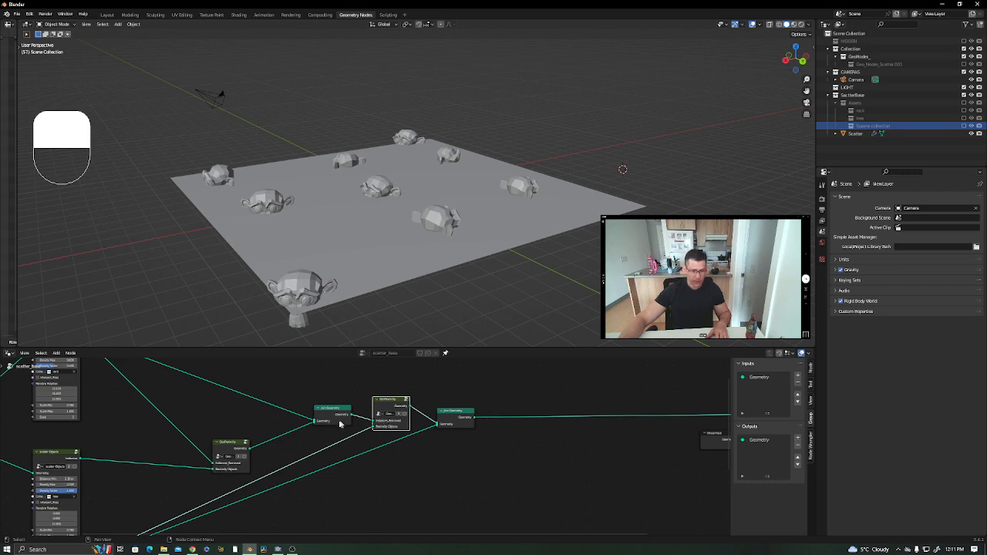
scroll(363, 409, "up", 1)
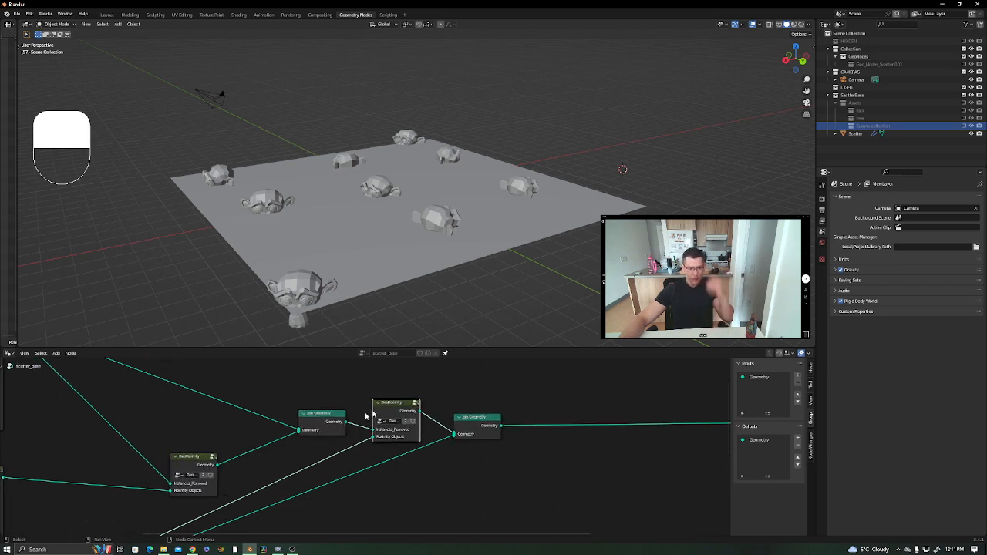
key("Tab")
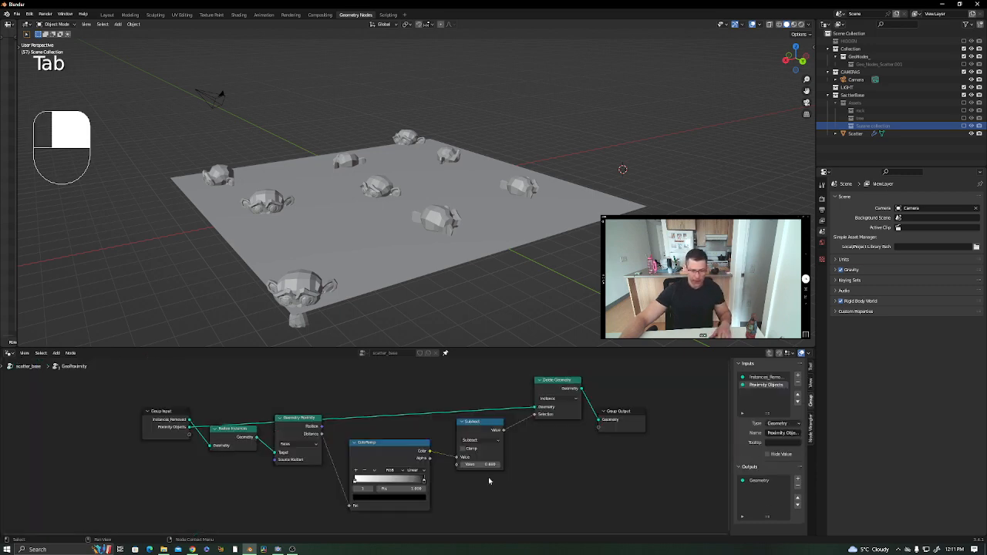
middle_click_drag(489, 481, 522, 465)
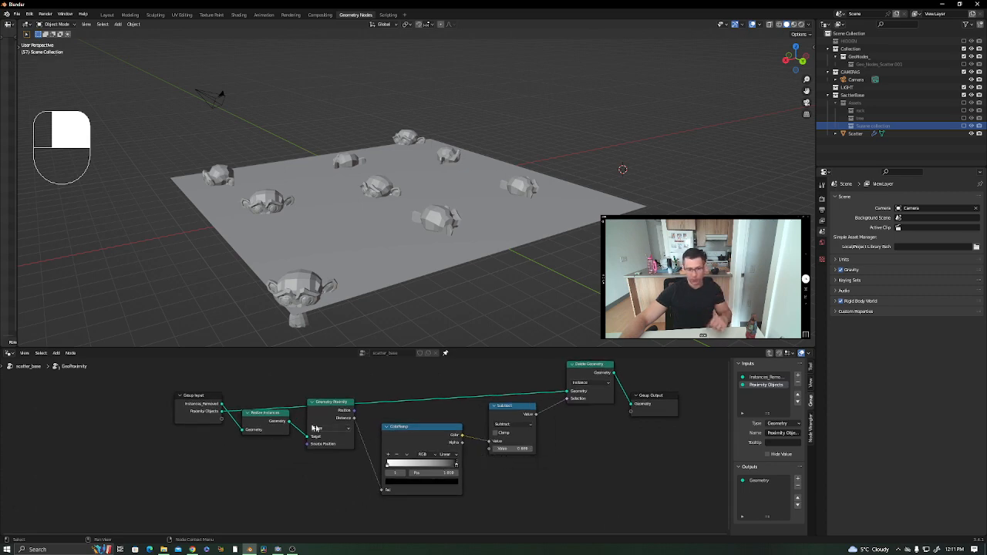
Space out the Realize Instances and Geometry Proximity nodes, and move the Proximity Objects group input above Instances_Removed.
left_click_drag(267, 423, 272, 392)
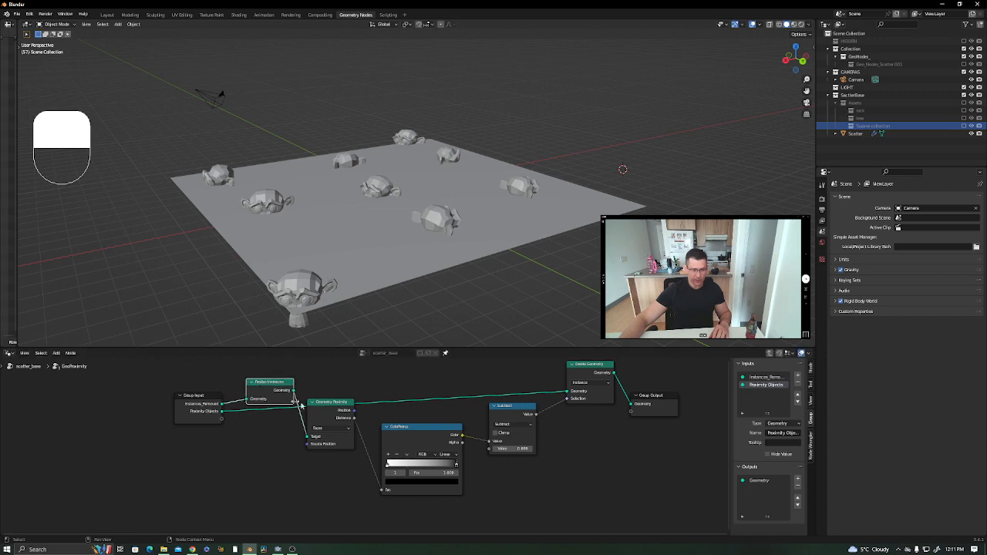
mouse_move(344, 410)
left_mouse_down()
mouse_move(360, 372)
mouse_move(360, 411)
left_mouse_up()
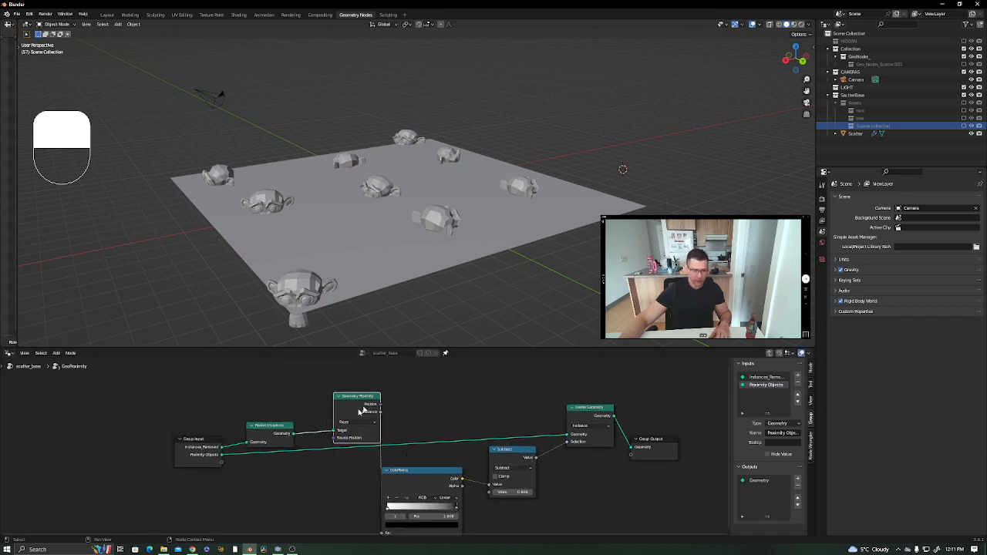
middle_click_drag(261, 426, 279, 412)
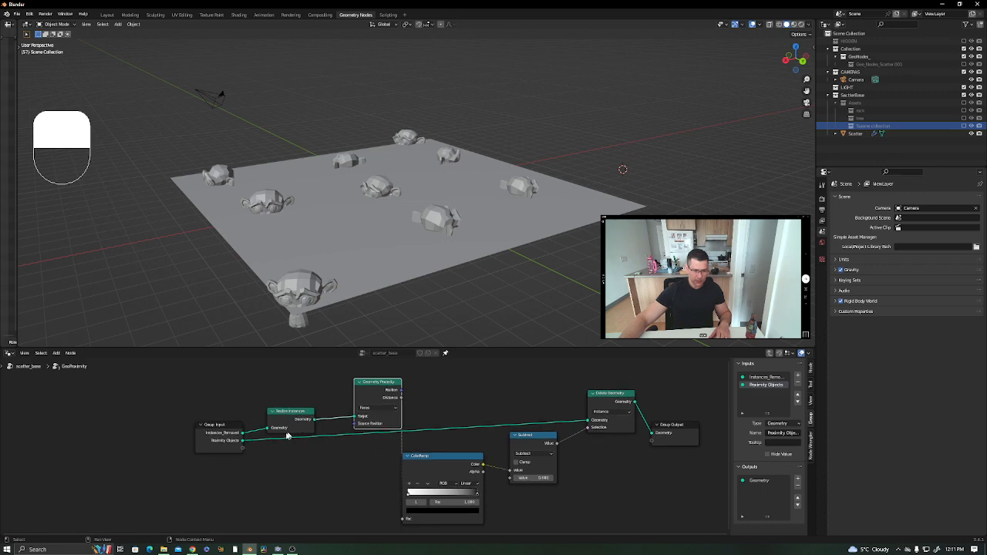
left_click(210, 436)
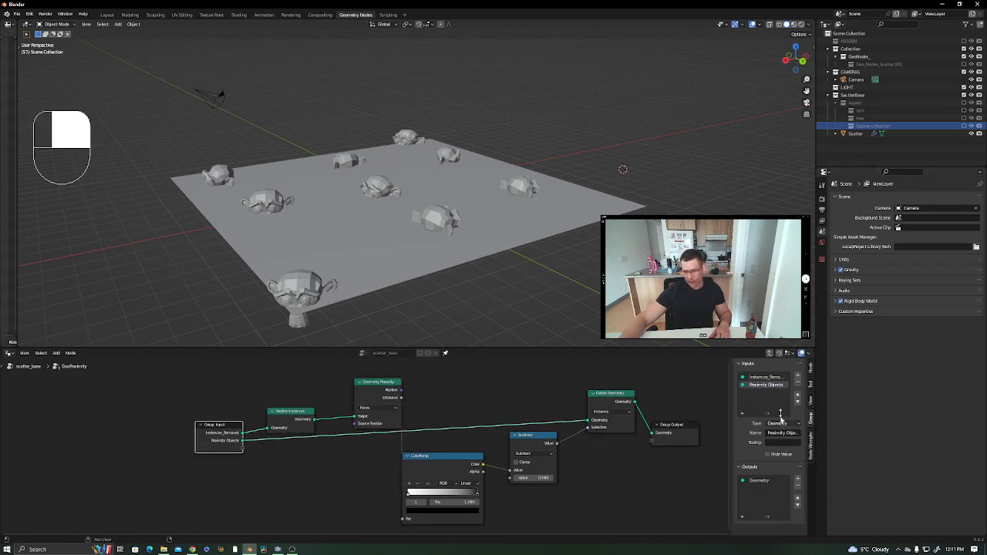
left_click(799, 395)
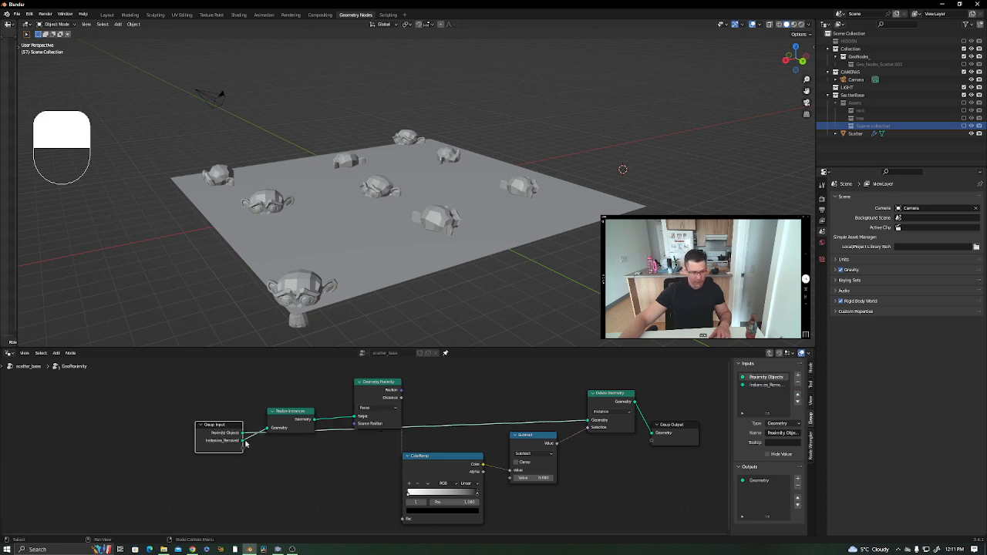
Connect Instances_Removed to the Delete Geometry node's Geometry input and Proximity Objects to the Realize Instances node's Geometry input.
mouse_move(245, 444)
left_mouse_down()
mouse_move(244, 434)
mouse_move(247, 449)
left_mouse_up()
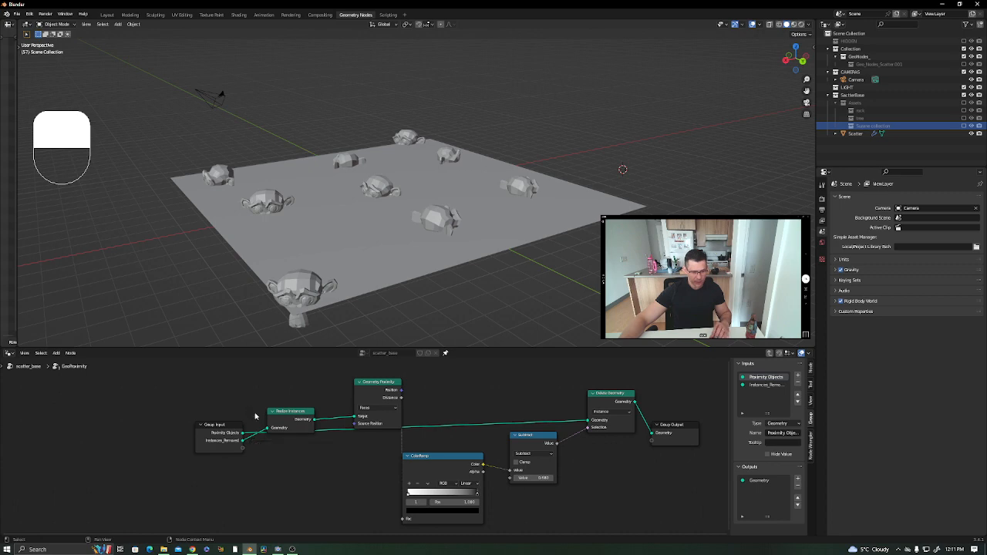
left_click_drag(350, 430, 585, 424)
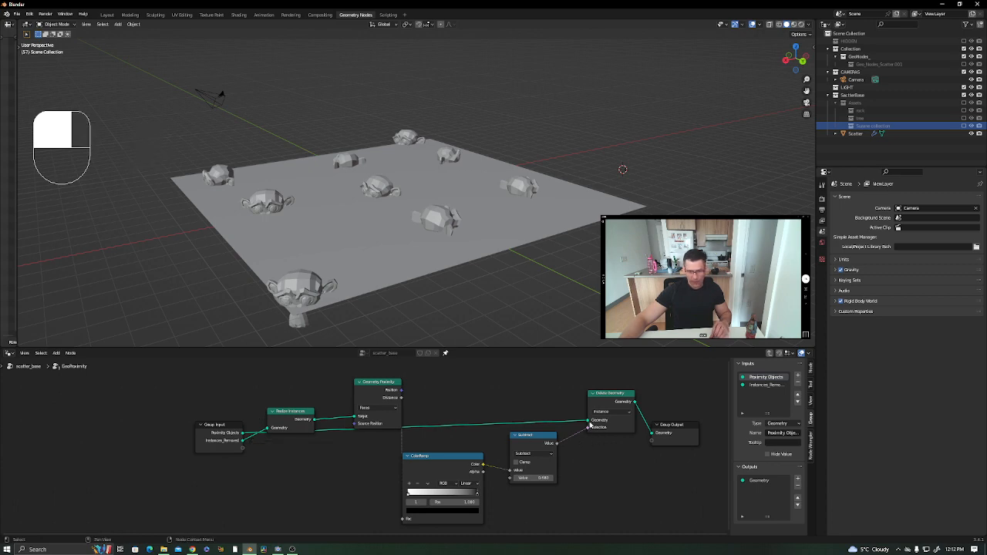
left_click_drag(244, 441, 589, 421)
left_click(552, 406)
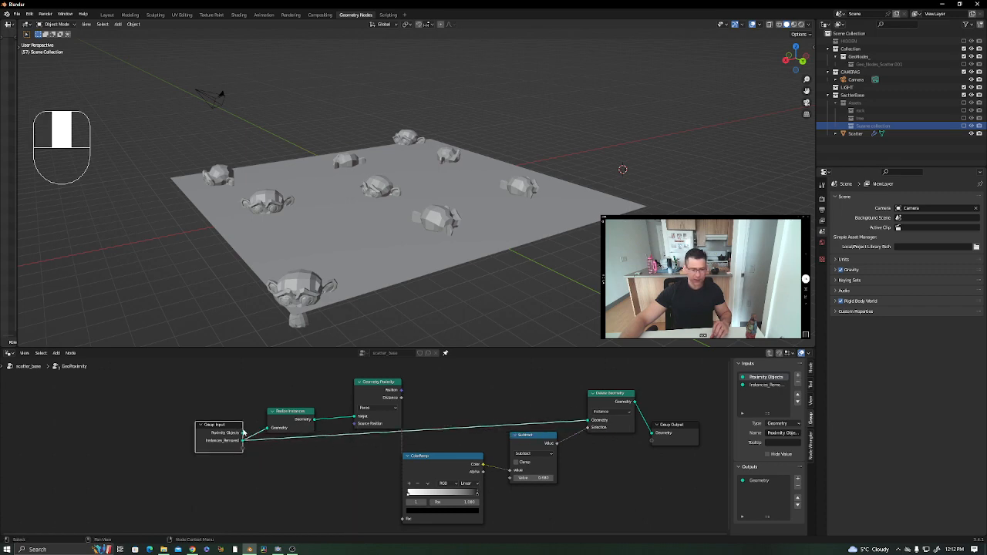
left_click_drag(244, 434, 268, 428)
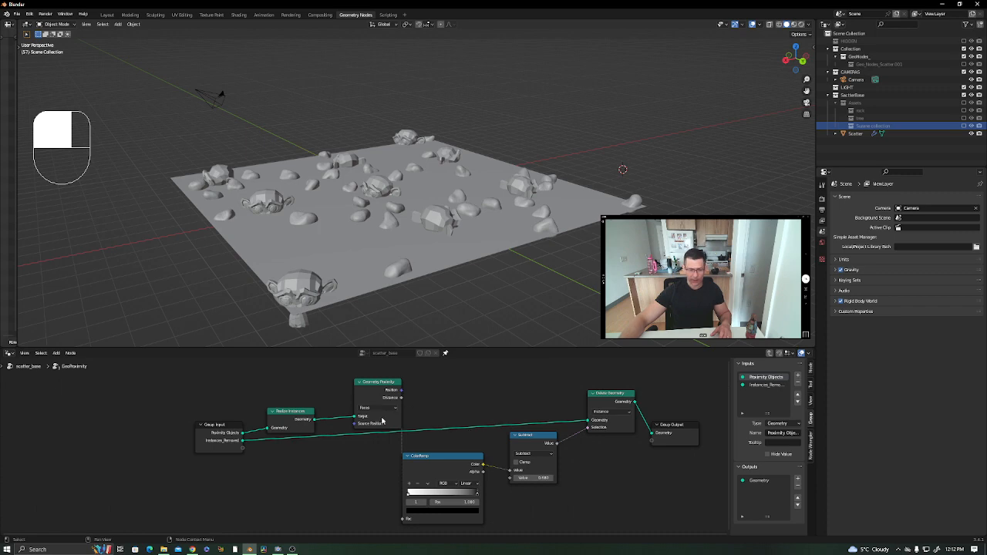
Return to scatter_base and rewire the first GeoProximity node with the rock scatter as Proximity Objects and the tree scatter as Instances_Removed.
middle_click_drag(383, 419, 355, 423)
key("Tab")
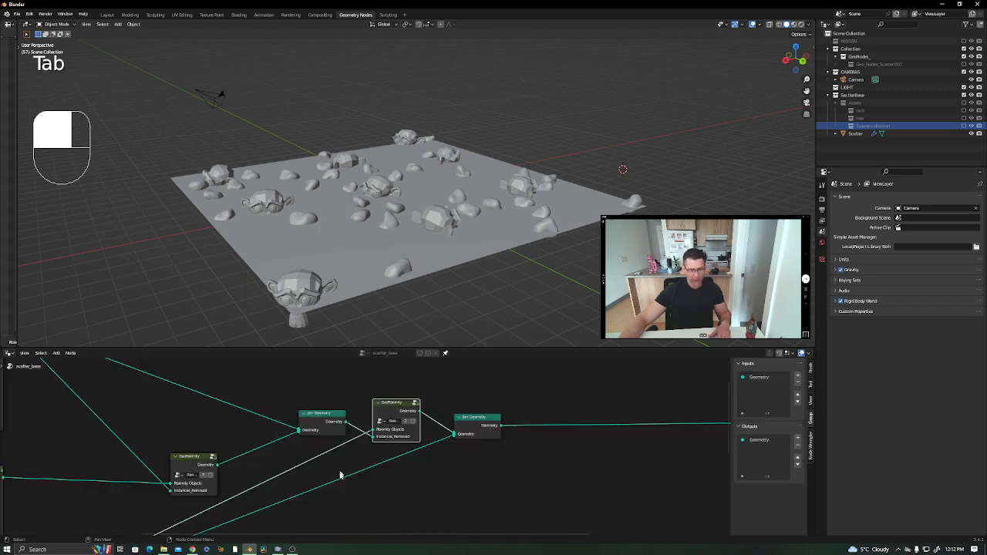
middle_click_drag(342, 470, 390, 463)
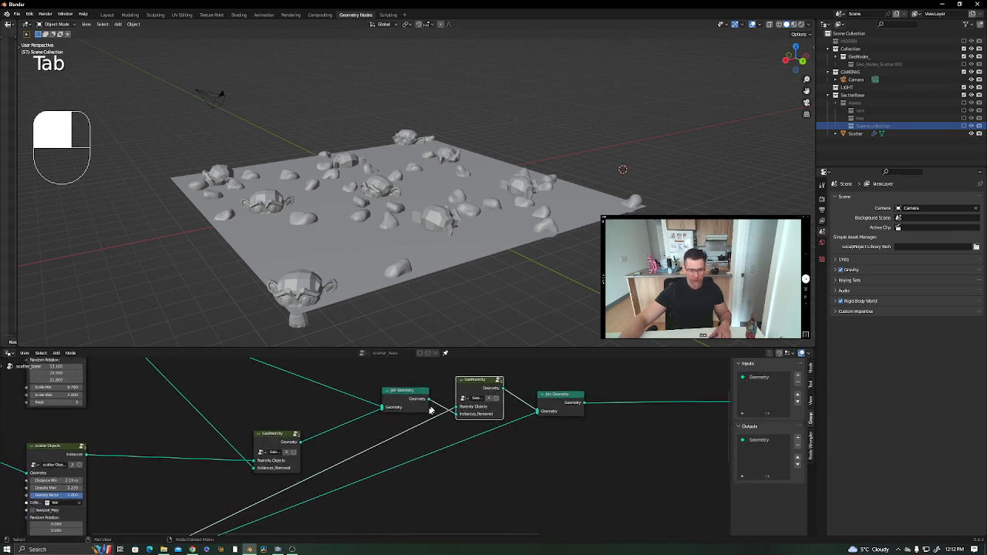
scroll(251, 475, "down", 1)
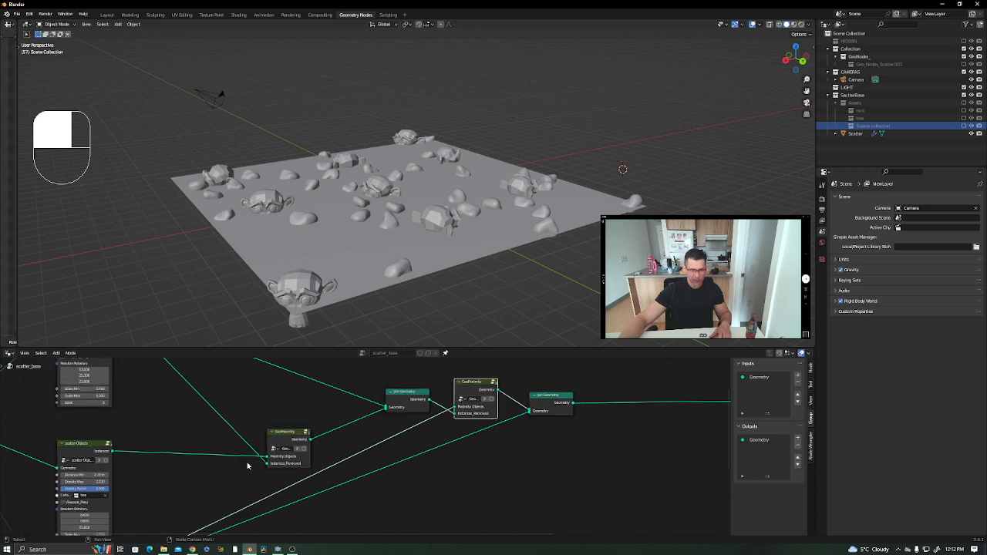
scroll(247, 466, "down", 2)
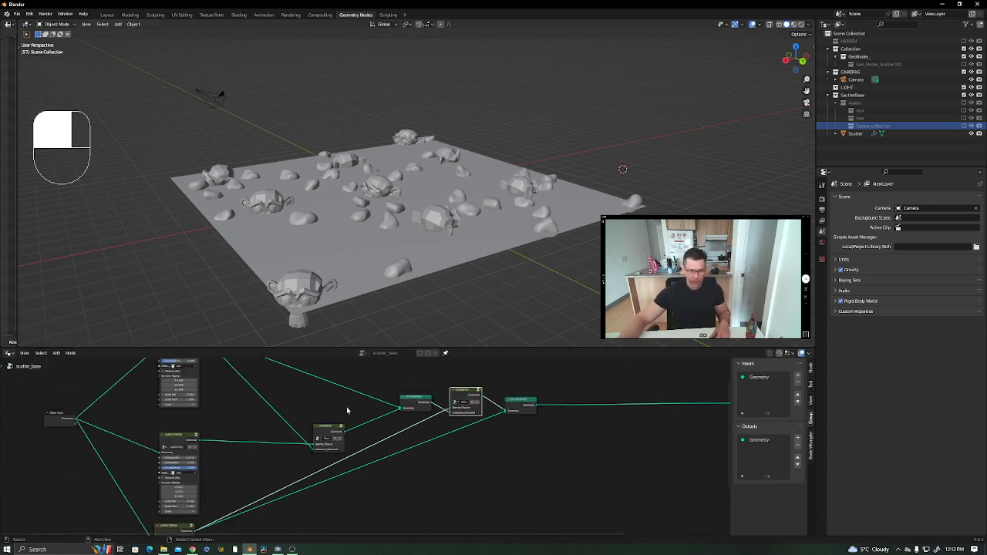
middle_click_drag(365, 413, 364, 425)
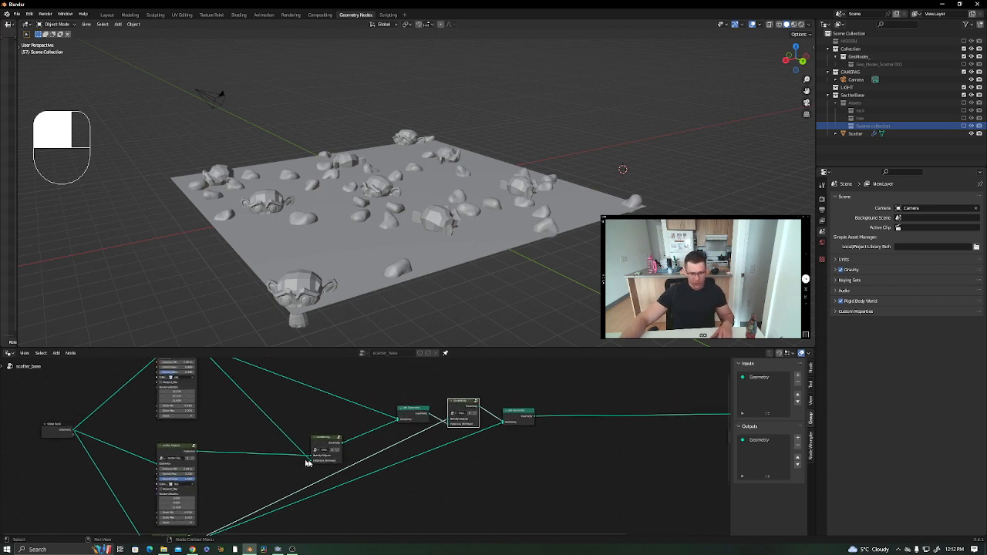
left_click_drag(310, 461, 312, 456)
left_click_drag(197, 452, 311, 461)
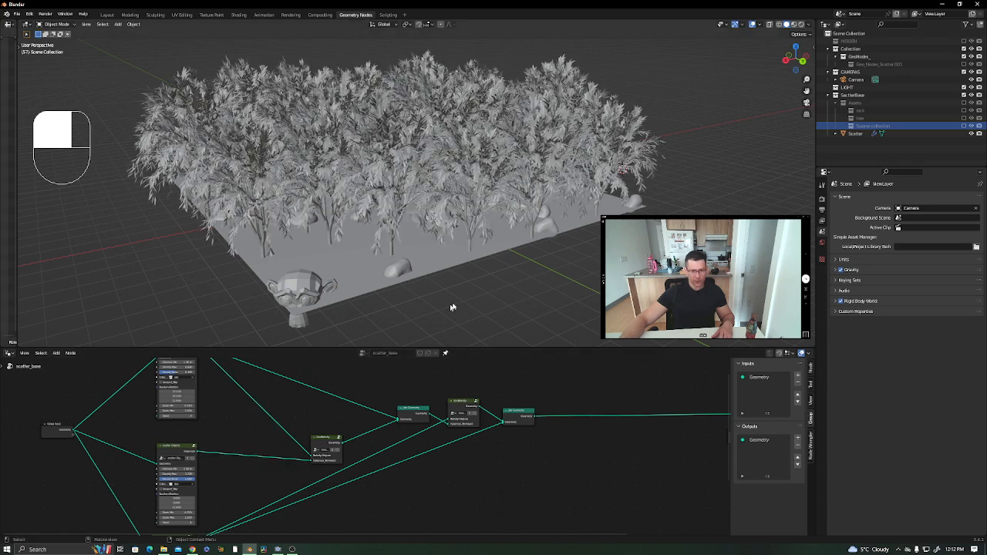
Inspect the scattered trees and rocks around the monkeys up close and from several sides for overlaps.
middle_click_drag(498, 285, 371, 193)
scroll(390, 225, "up", 5)
scroll(365, 201, "up", 3)
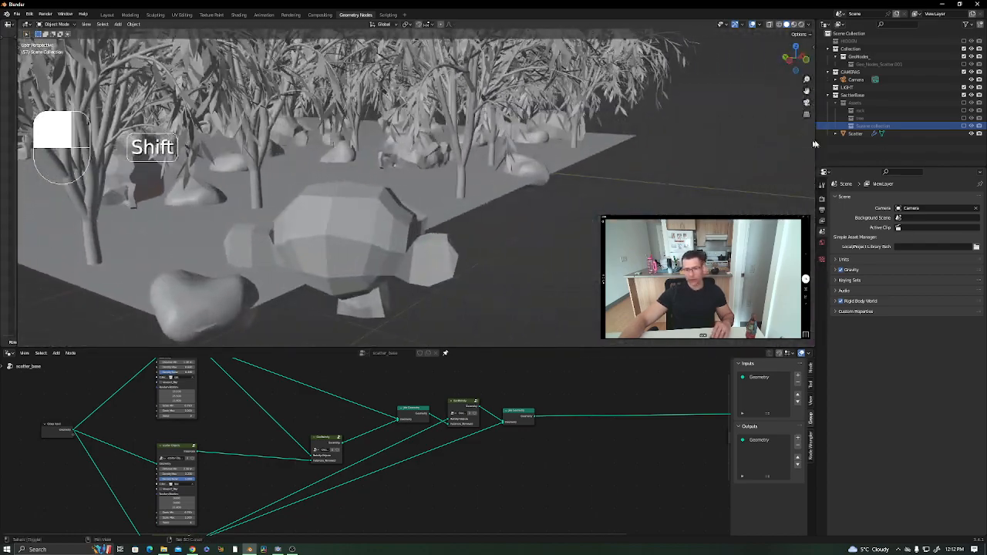
middle_click_drag(517, 163, 453, 137)
scroll(453, 137, "down", 6)
middle_click_drag(602, 146, 438, 189, "shift")
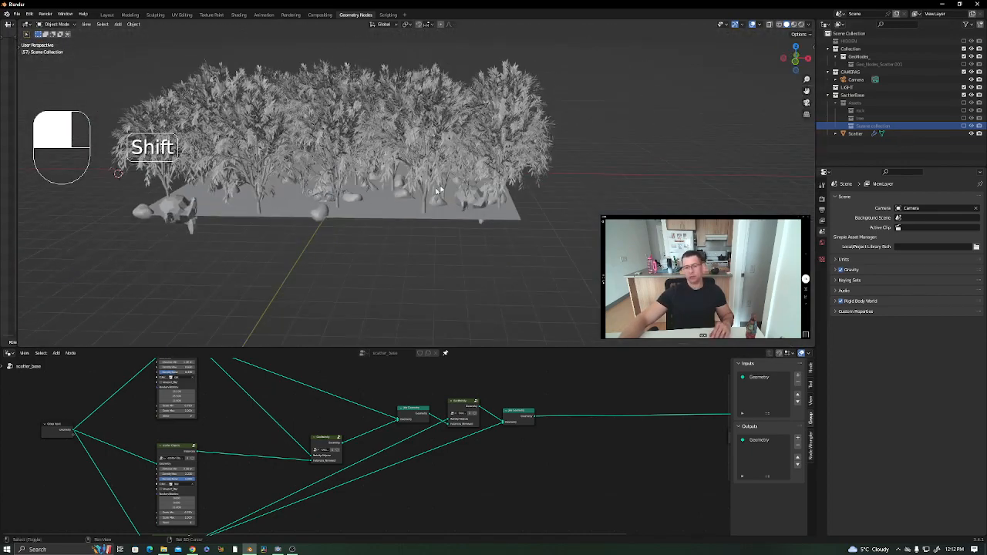
middle_click_drag(521, 185, 542, 187)
Lower the Distance Min of the Suzanne scatter Objects node to pack the monkeys closer together.
middle_click_drag(382, 502, 518, 392)
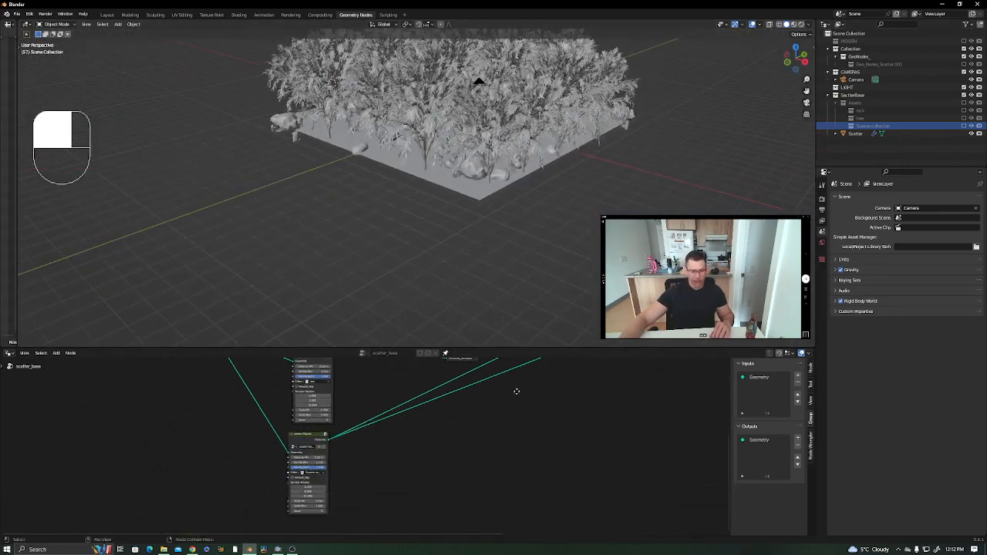
scroll(313, 467, "up", 2)
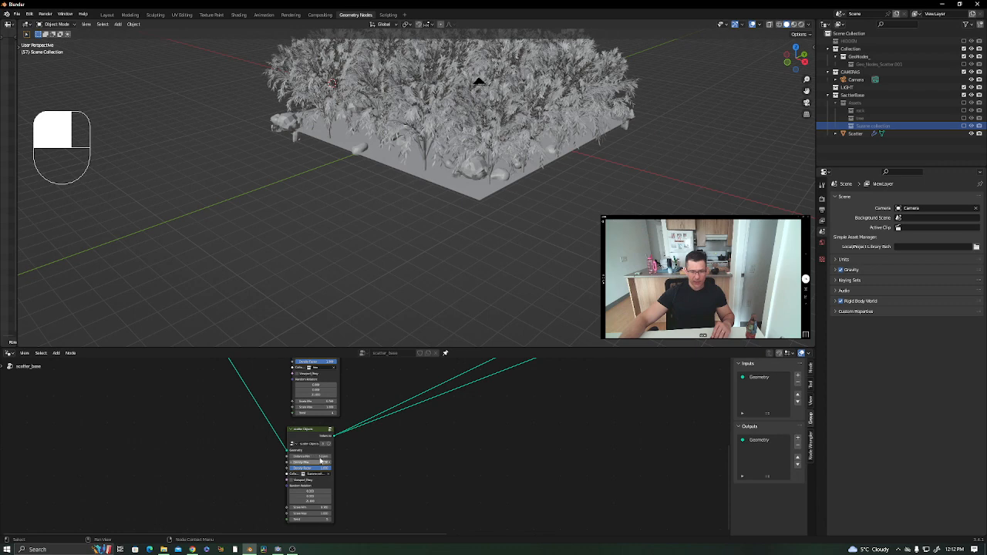
scroll(322, 458, "up", 1)
left_click(316, 455)
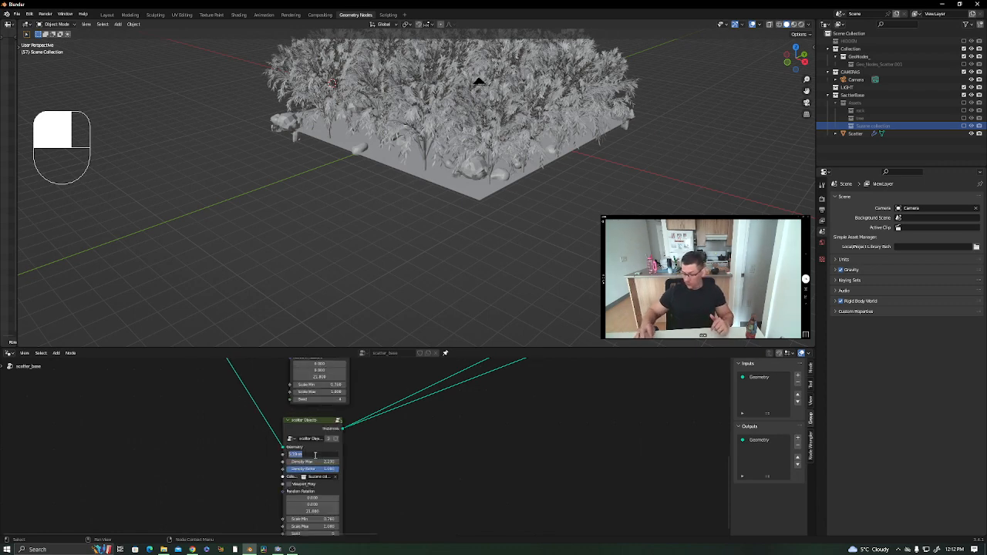
key("Return")
Examine the scattered plane and the full scatter_base node tree, from the three scatter Objects nodes to the Group Output.
middle_click_drag(307, 141, 264, 222)
scroll(291, 223, "down", 5)
middle_click_drag(453, 416, 300, 468)
scroll(349, 448, "down", 1)
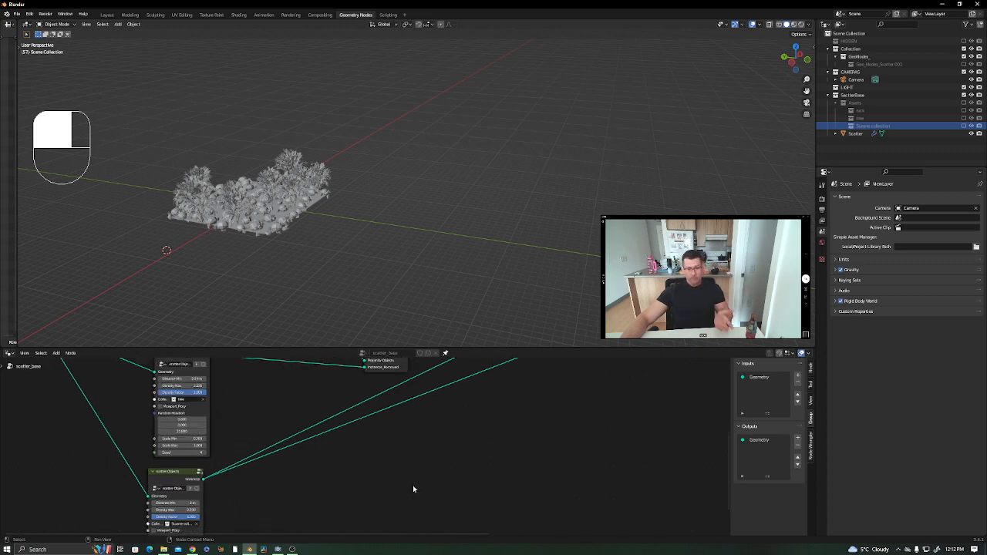
scroll(405, 455, "down", 1)
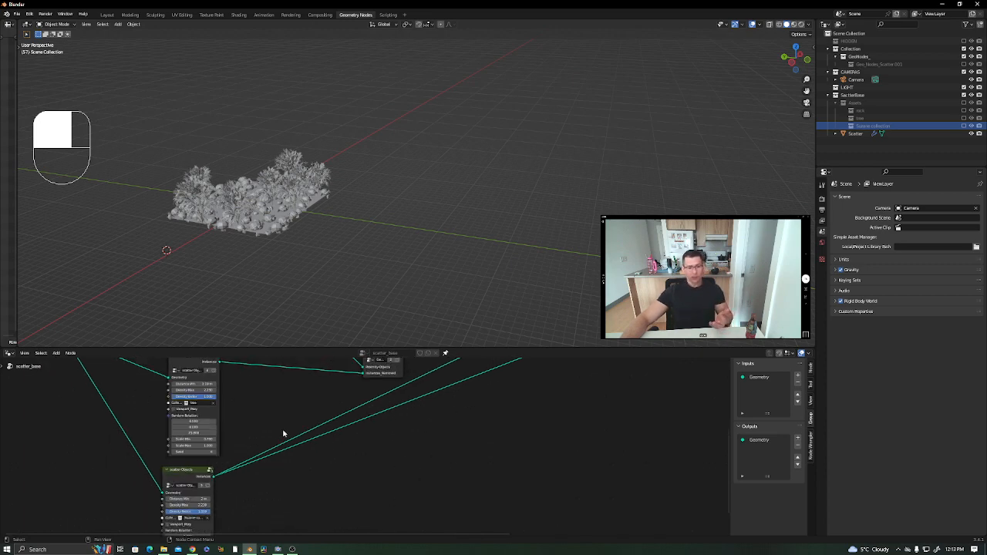
scroll(283, 435, "down", 3)
scroll(295, 463, "down", 1)
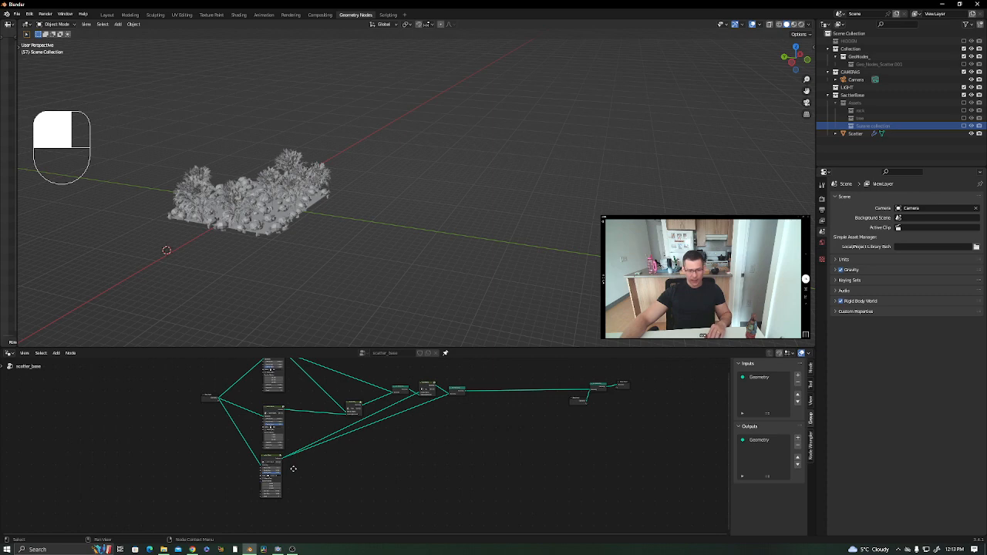
scroll(294, 471, "up", 1)
middle_click_drag(293, 469, 283, 514)
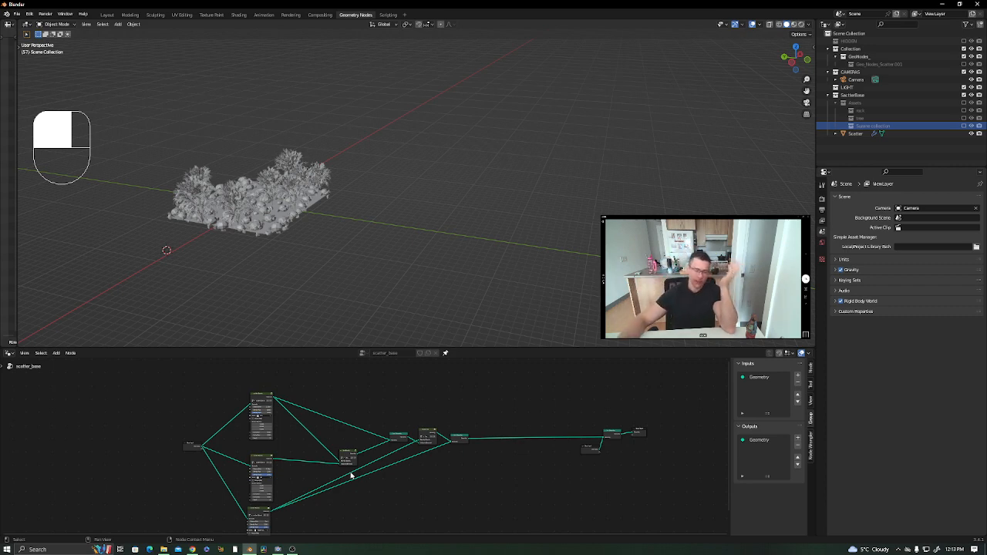
middle_click_drag(332, 468, 340, 442)
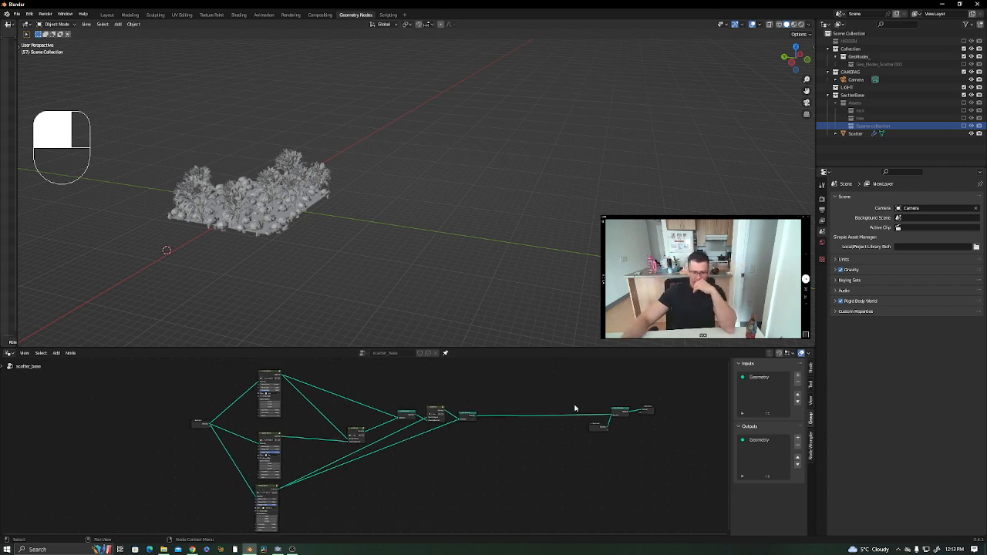
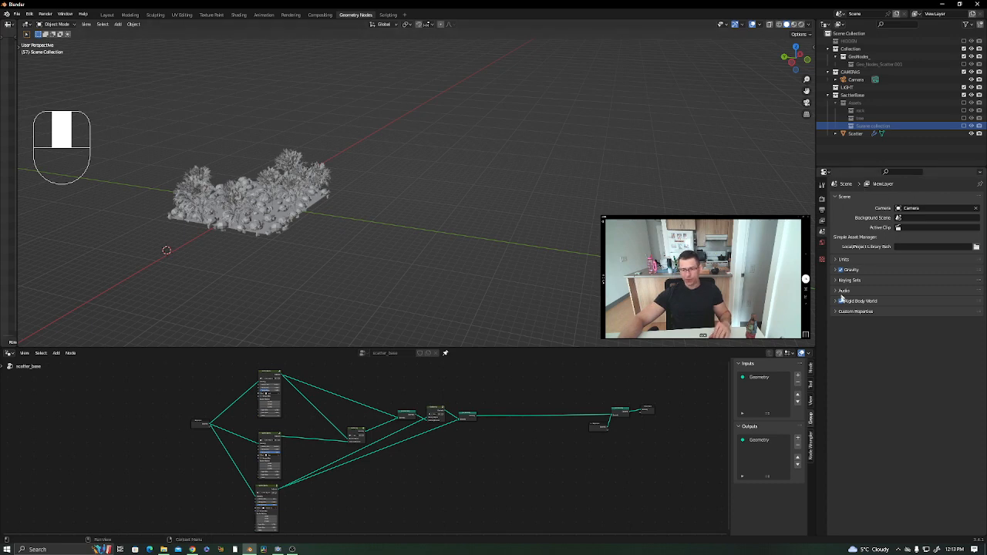
middle_click_drag(242, 427, 270, 407)
scroll(356, 390, "up", 2)
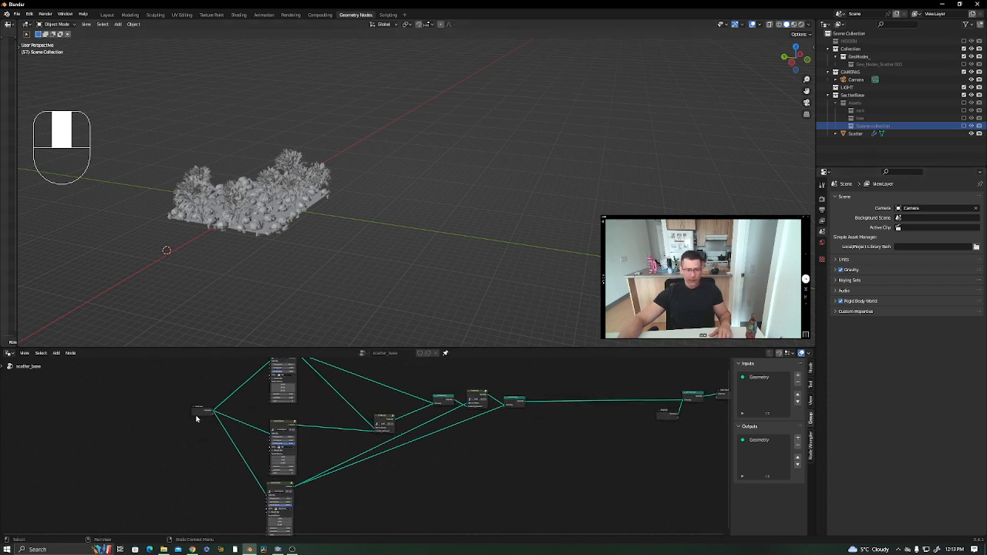
scroll(213, 396, "up", 1)
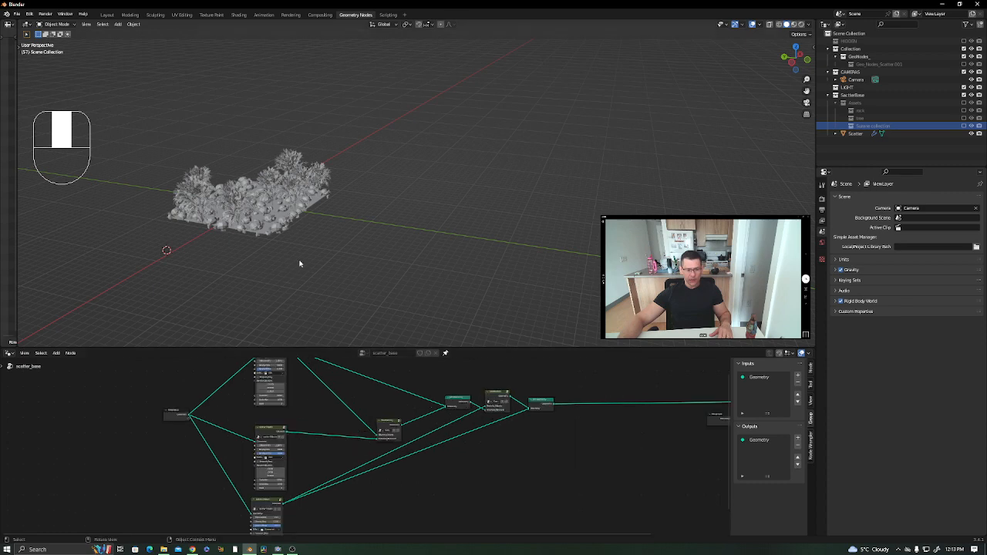
Unpin the scatter_base node tree, select the Scatter object and enable a fake user for scatter_base.
left_click(446, 355)
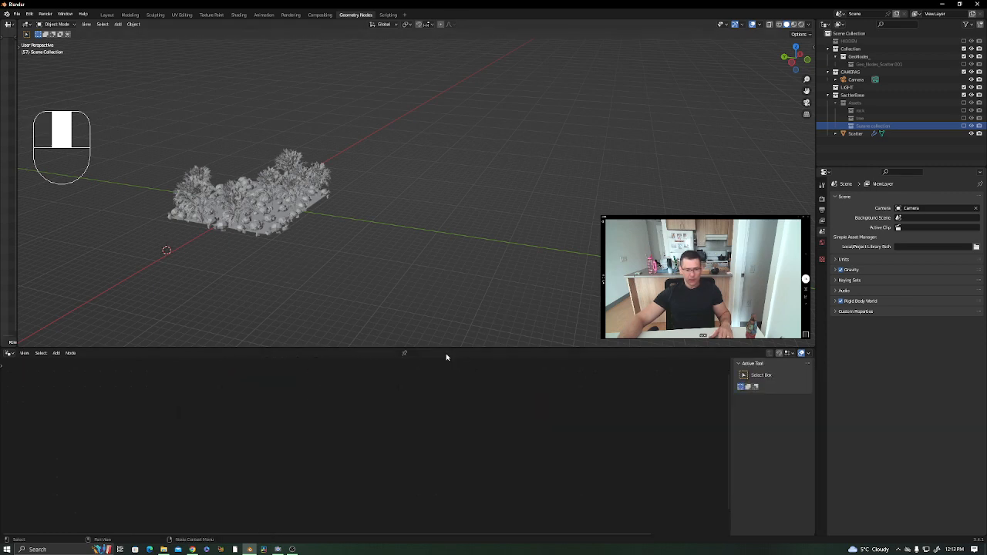
left_click(855, 134)
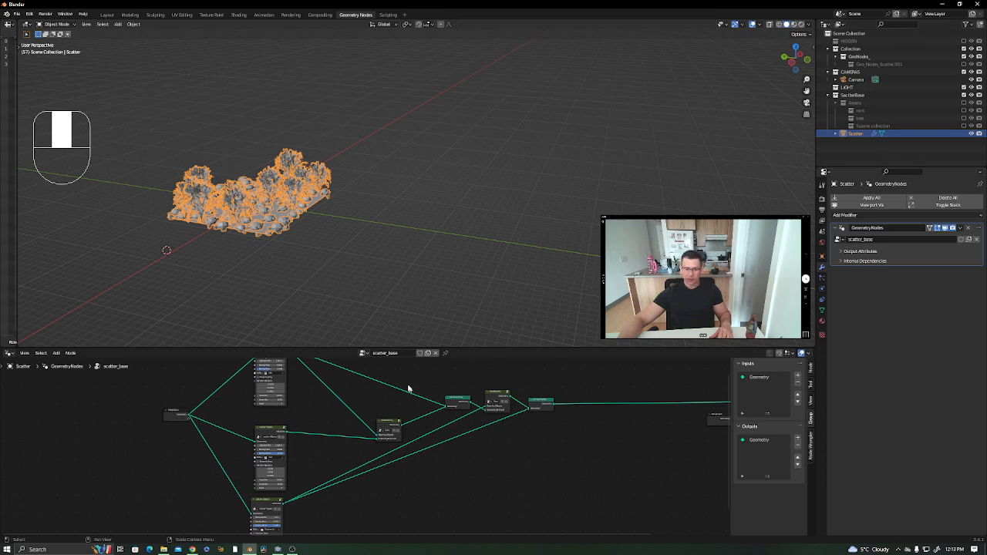
left_click(421, 353)
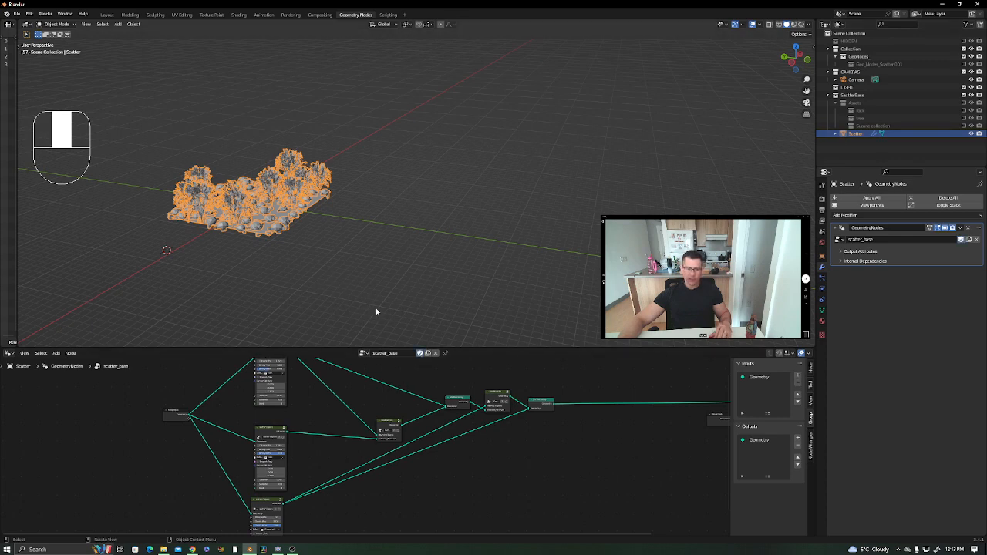
Review the scatter result from other angles along with the chained GeoProximity and Join Geometry nodes.
middle_click_drag(377, 311, 269, 220)
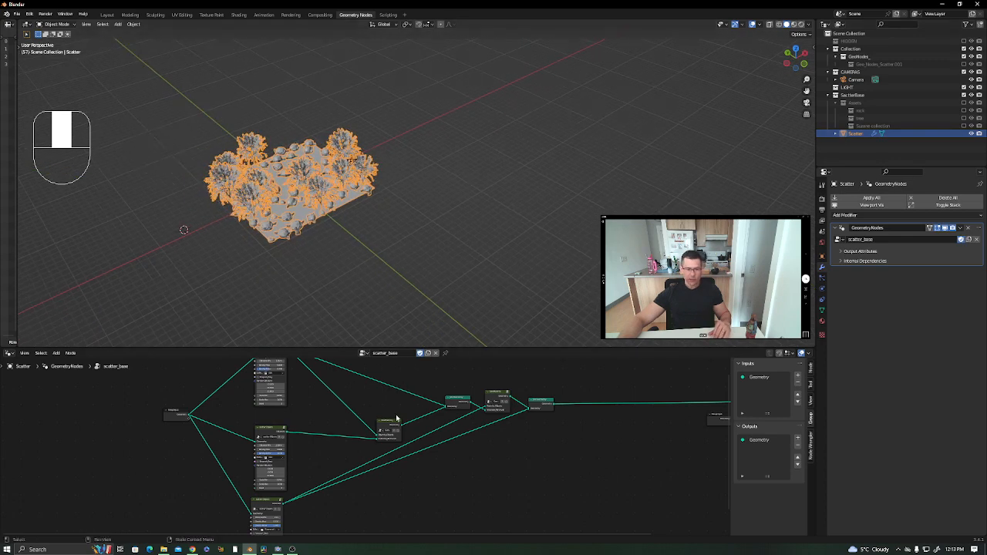
middle_click_drag(397, 418, 370, 449)
scroll(368, 385, "up", 1)
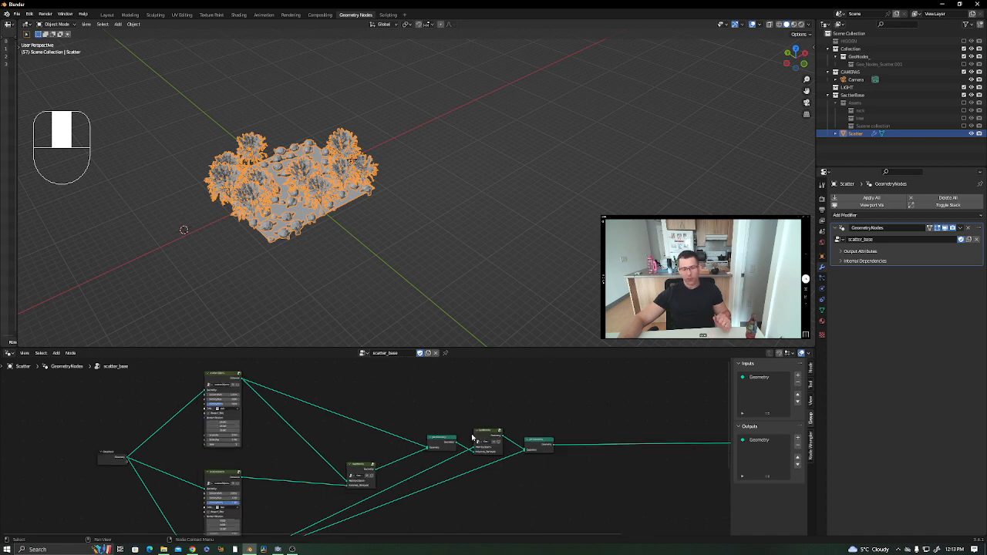
scroll(472, 438, "up", 6)
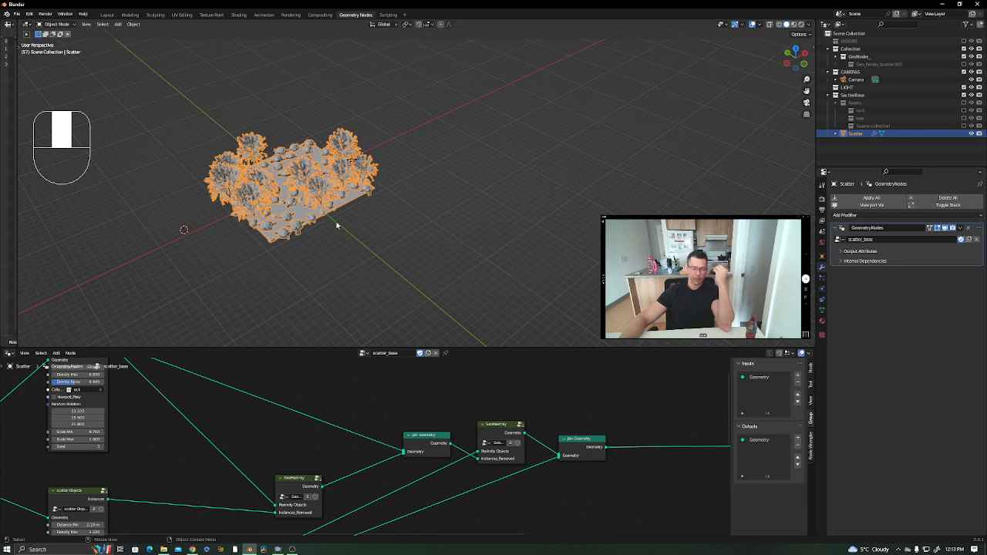
middle_click_drag(296, 243, 303, 230)
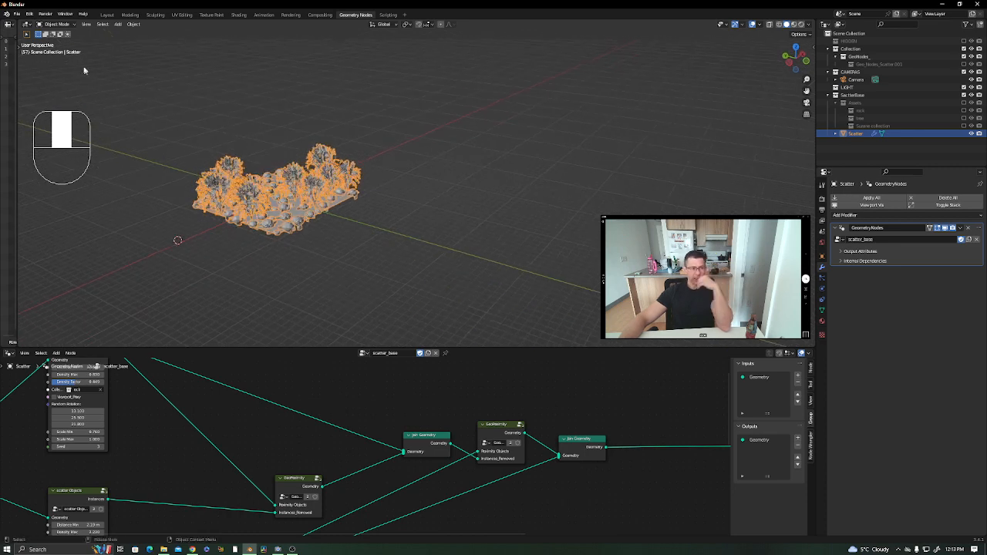
left_click(16, 14)
mouse_move(44, 148)
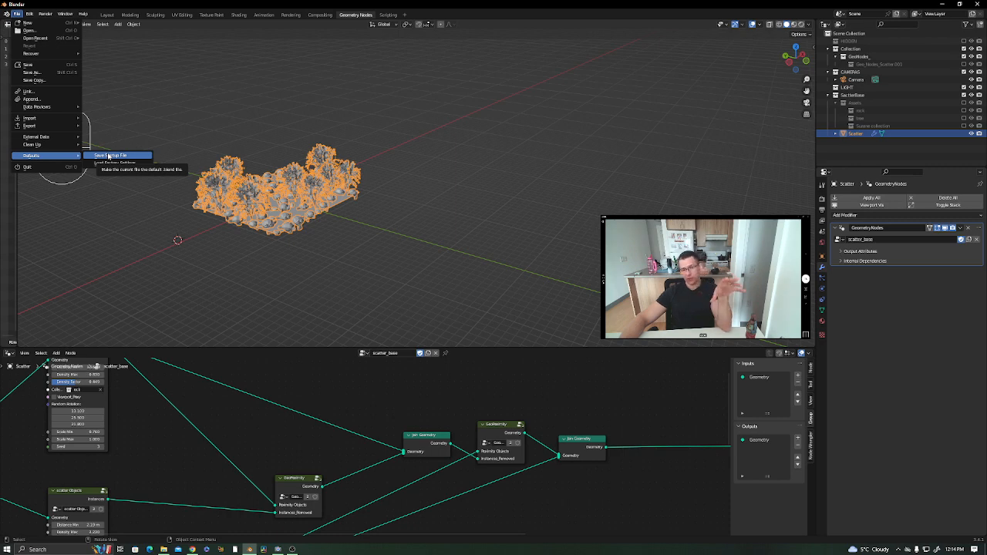
left_click(138, 432)
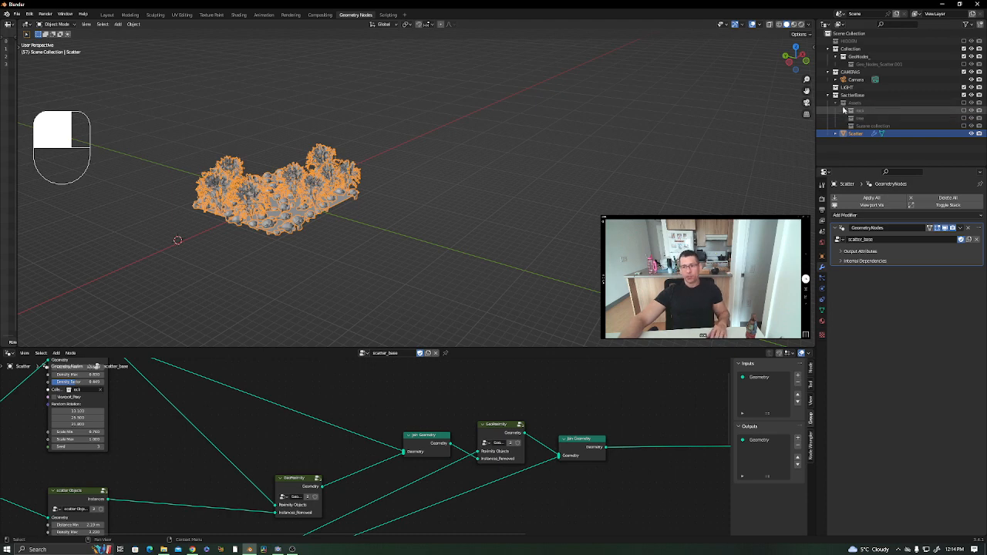
Collapse the Assets collection and copy the parent collection that holds Assets and the Scatter object.
left_click(841, 103)
left_click(854, 103)
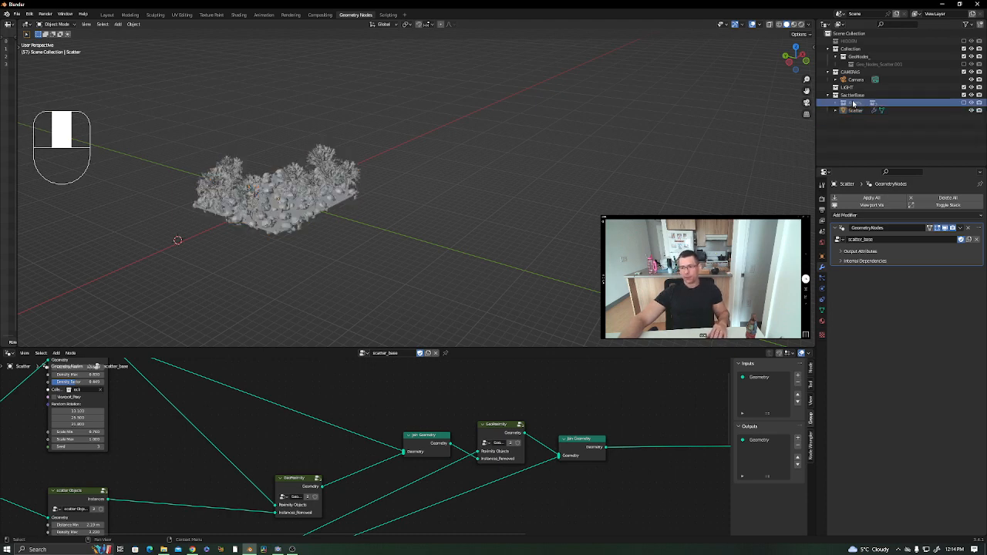
left_click(858, 96)
right_click(859, 95)
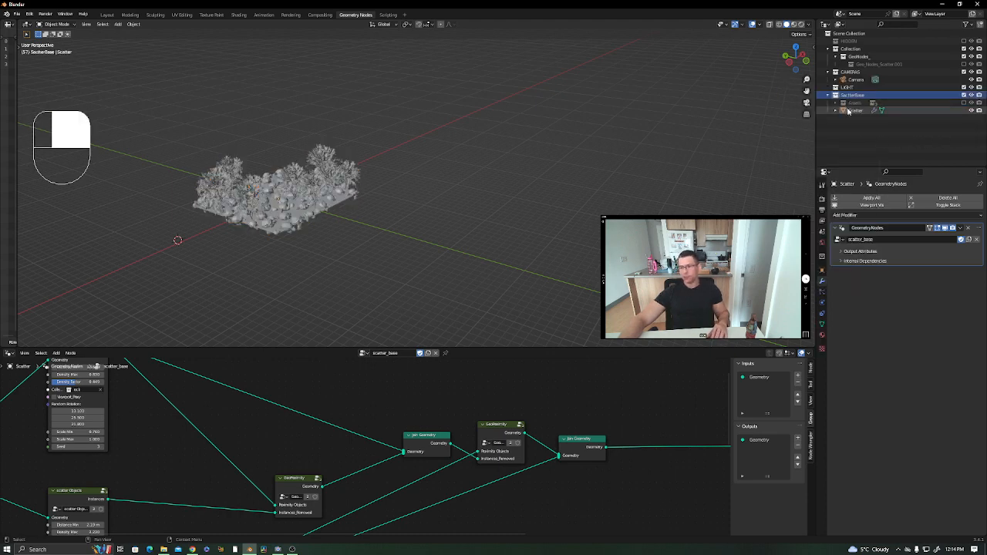
left_click(849, 110)
left_click(851, 96)
right_click(857, 94)
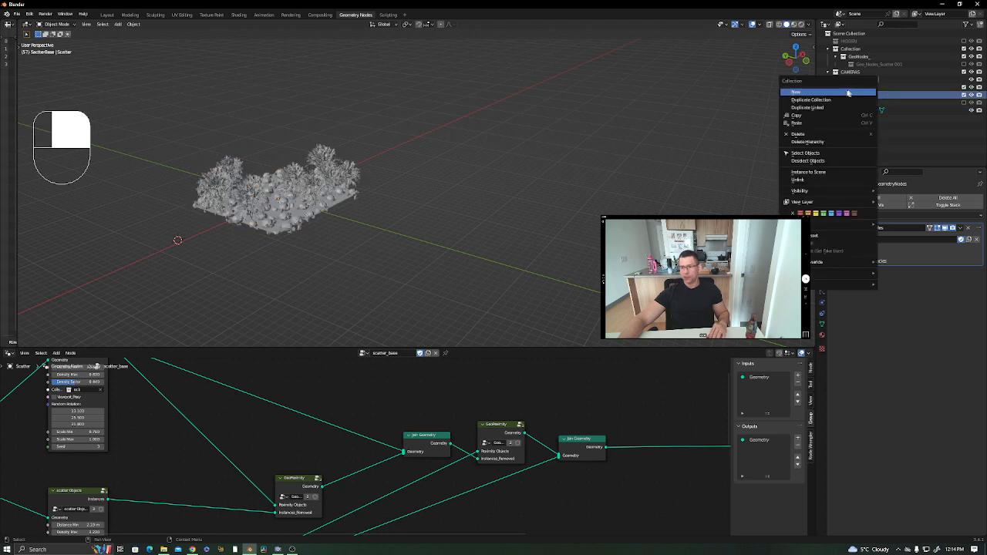
left_click(806, 115)
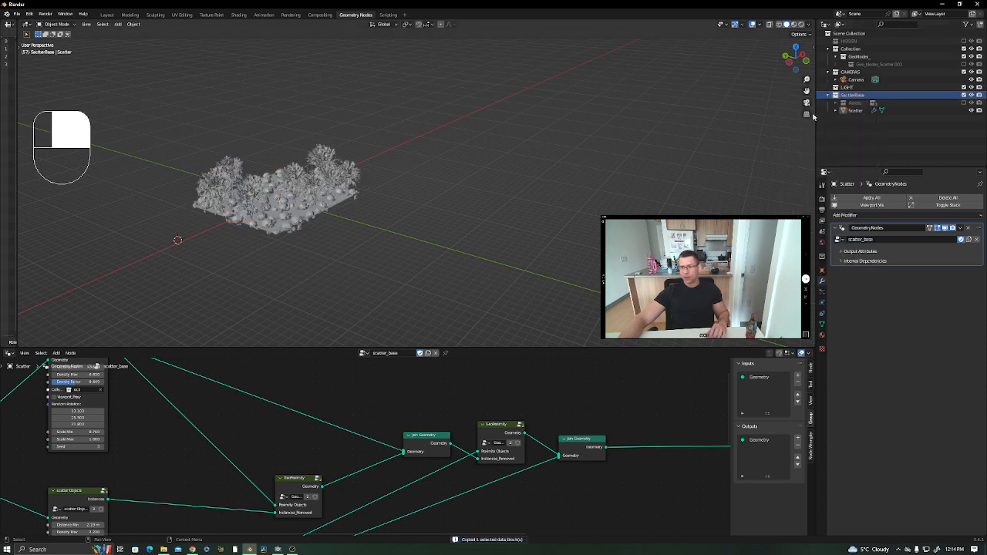
Minimize the current file, launch a separate Blender 3.5 session from the desktop and delete the default cube.
left_click(943, 4)
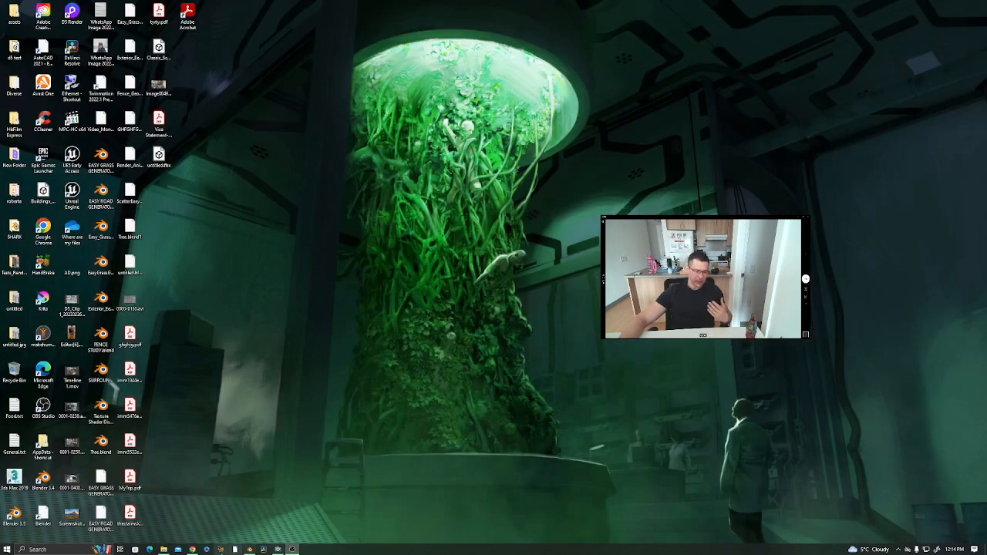
double_click(14, 513)
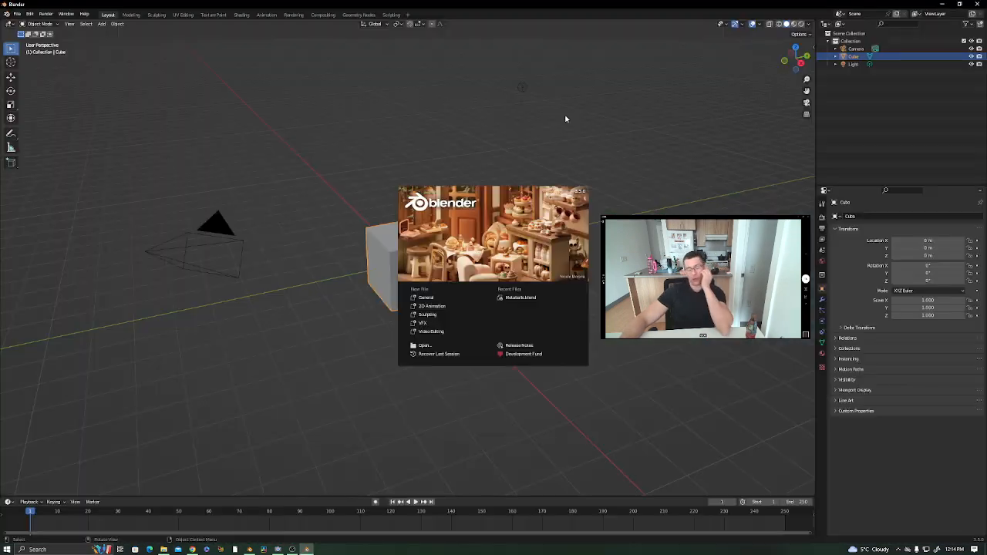
left_click(458, 162)
left_click_drag(429, 193, 372, 279)
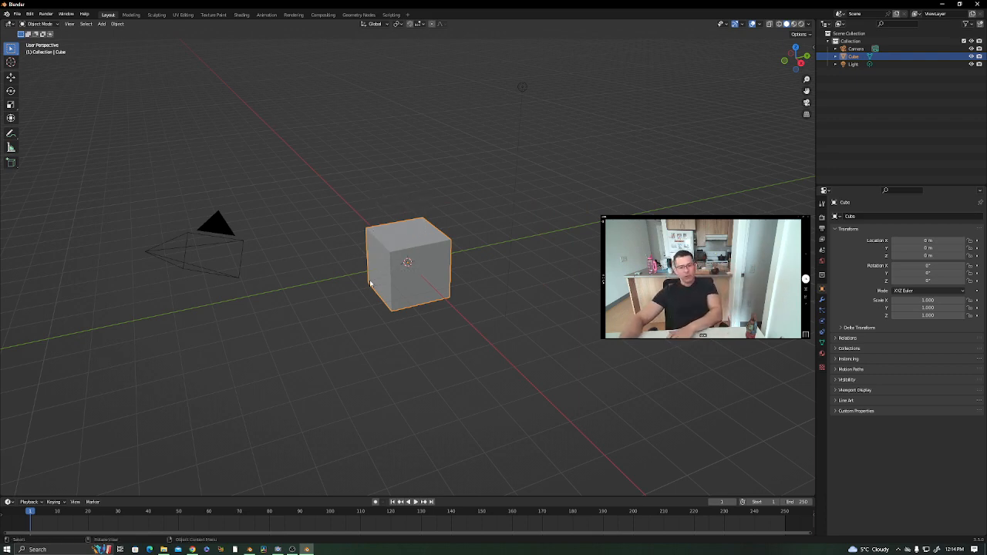
key("Delete")
middle_click_drag(432, 271, 414, 282)
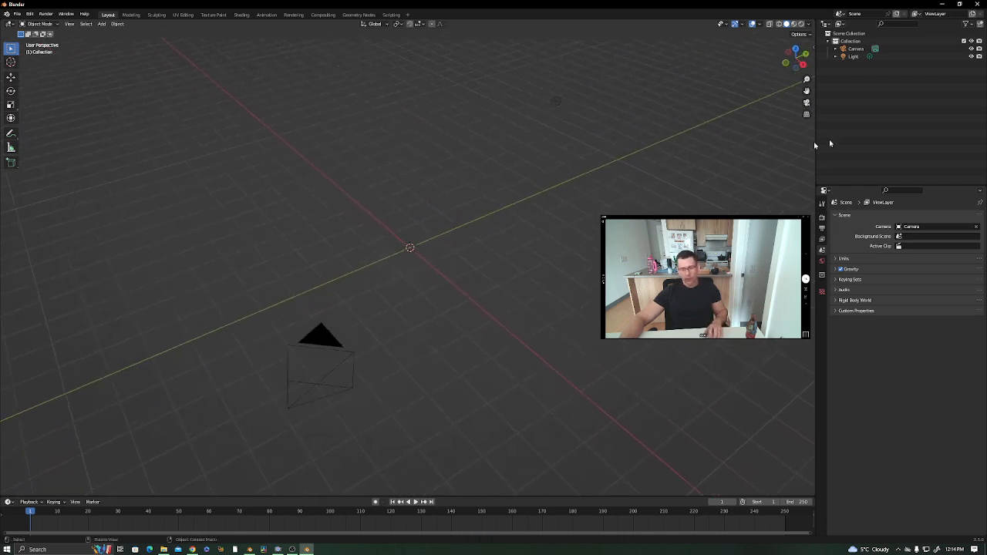
Paste the copied scatter collection into Collection and display the Scatter object's node tree in the Geometry Nodes workspace.
left_click(847, 41)
right_click(843, 43)
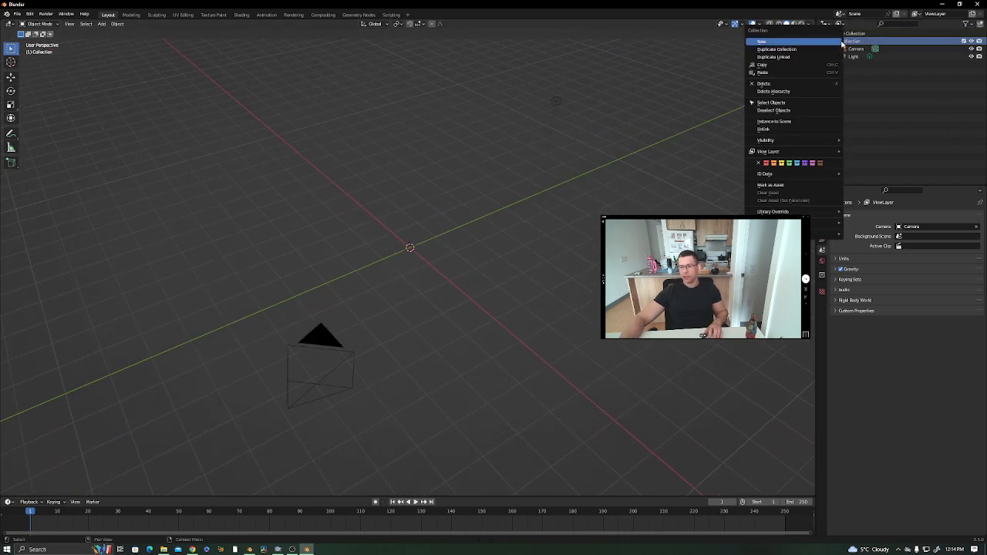
left_click(797, 75)
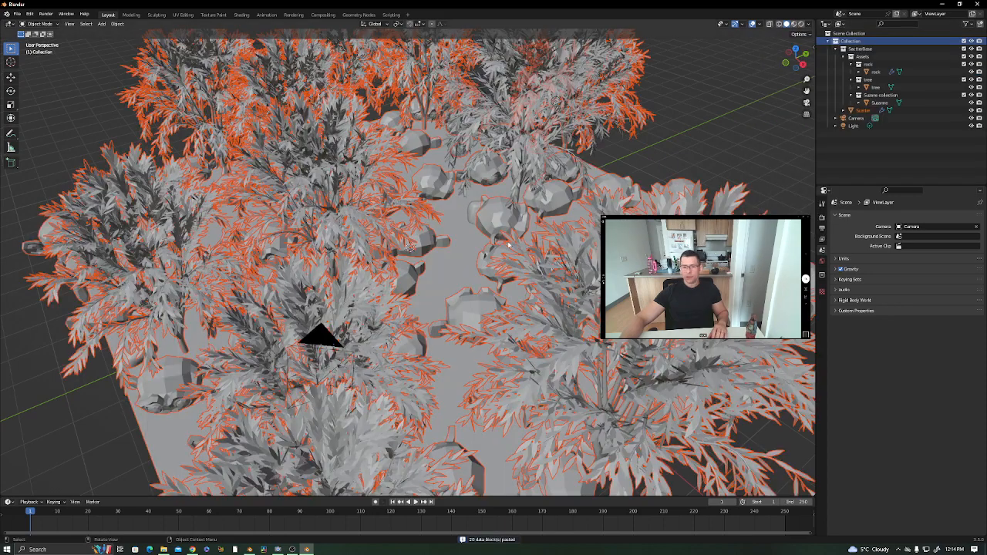
scroll(459, 304, "down", 7)
middle_click_drag(458, 321, 457, 309)
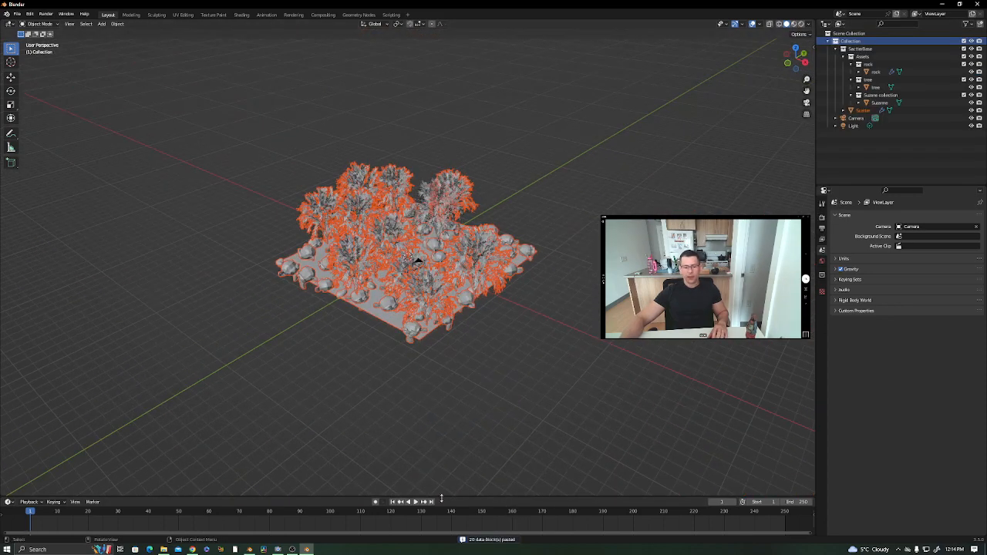
left_click_drag(452, 497, 453, 466)
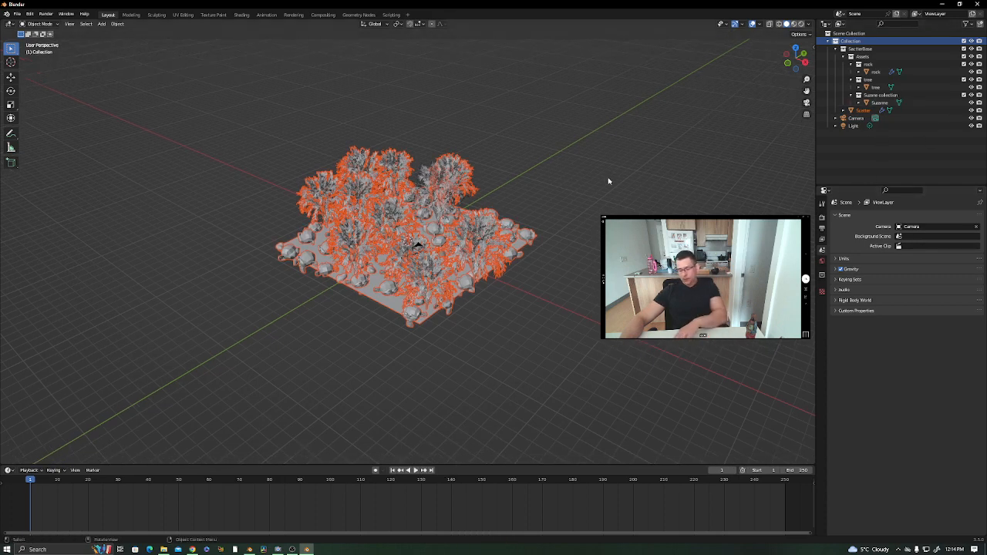
middle_click_drag(569, 209, 568, 208)
left_click(887, 111)
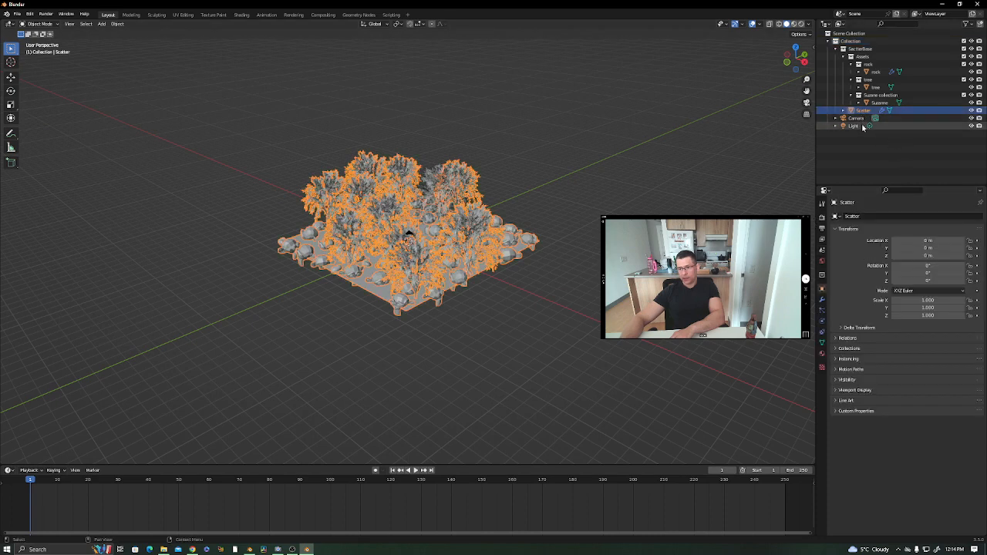
left_click(365, 15)
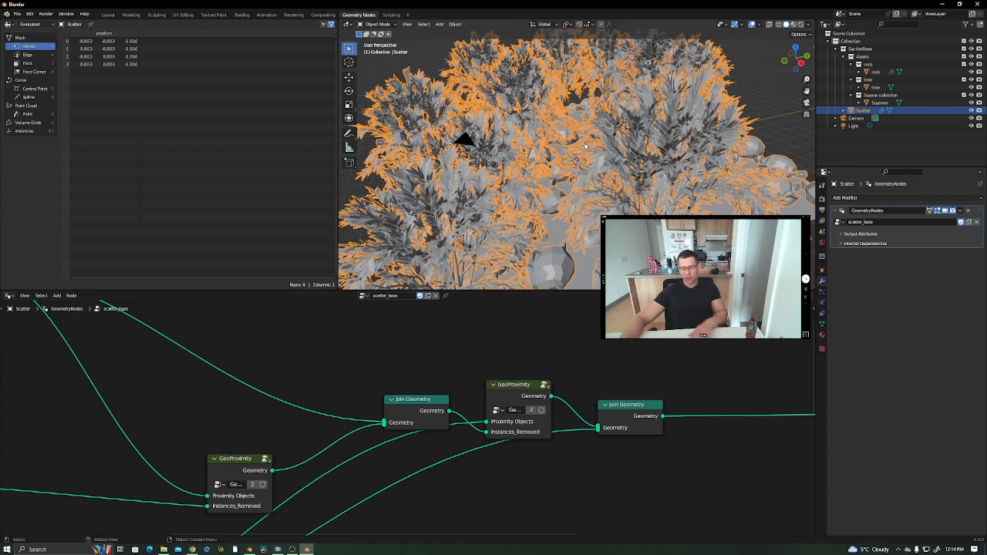
Delete the Scatter object and the pasted parent collection with its whole hierarchy, leaving only the camera and light.
key("Delete")
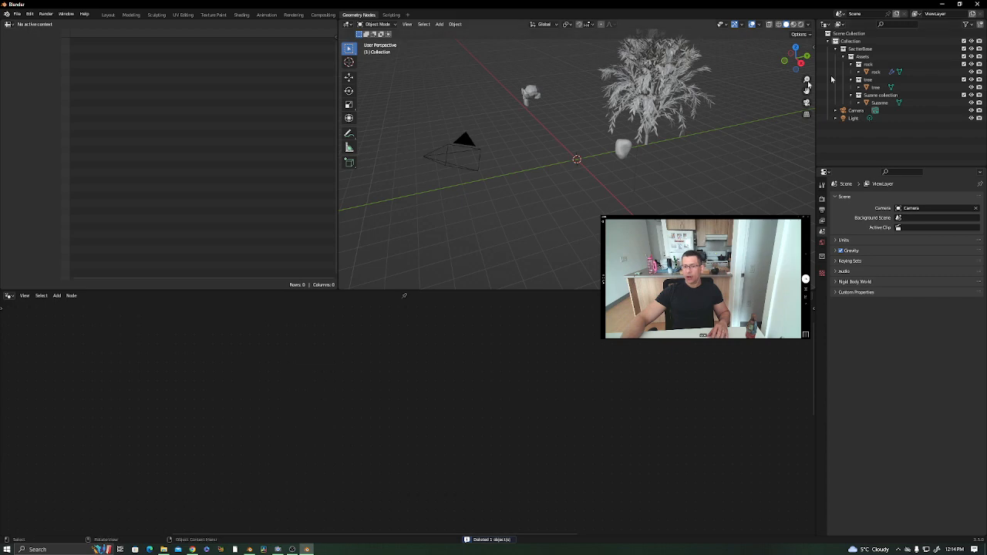
left_click(870, 57)
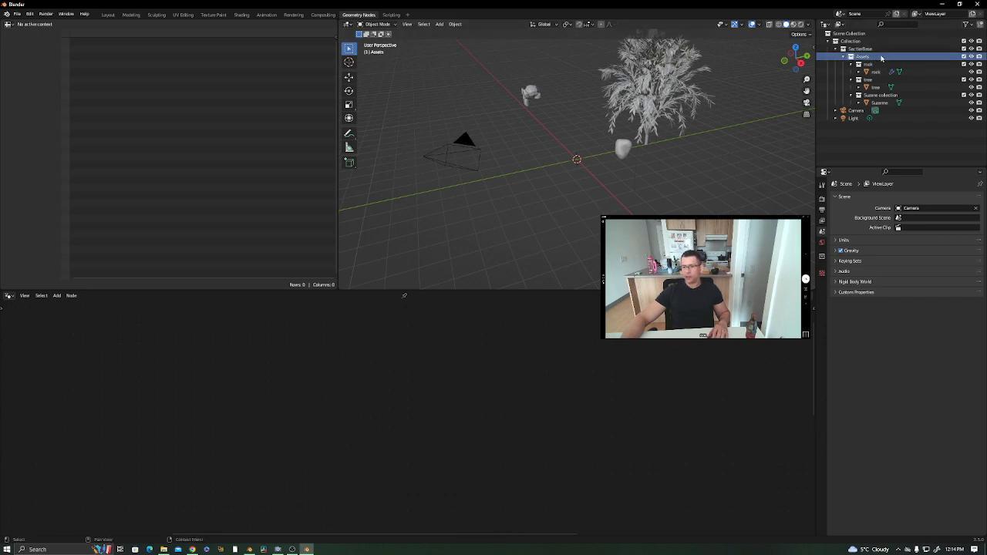
left_click(864, 49)
right_click(862, 50)
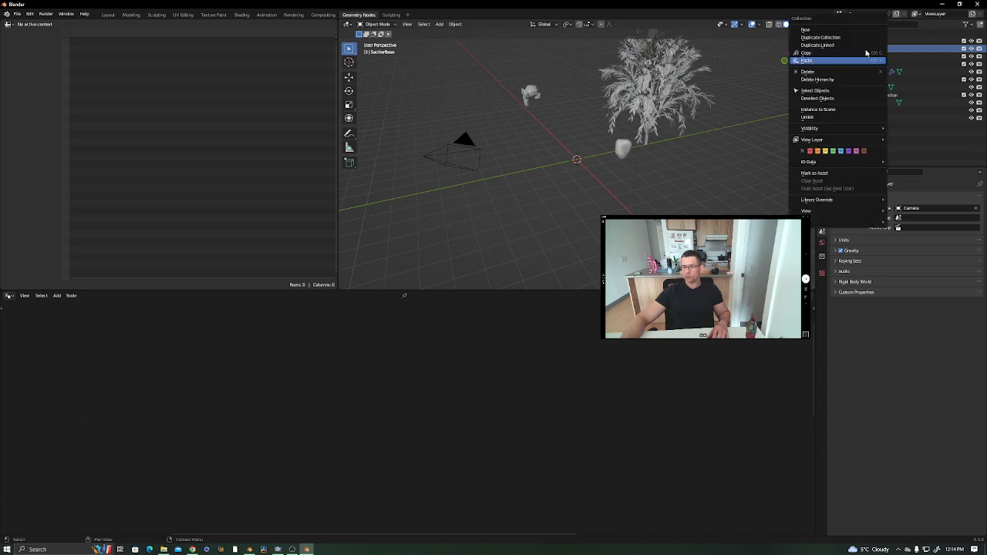
left_click(841, 81)
middle_click_drag(513, 206, 530, 205)
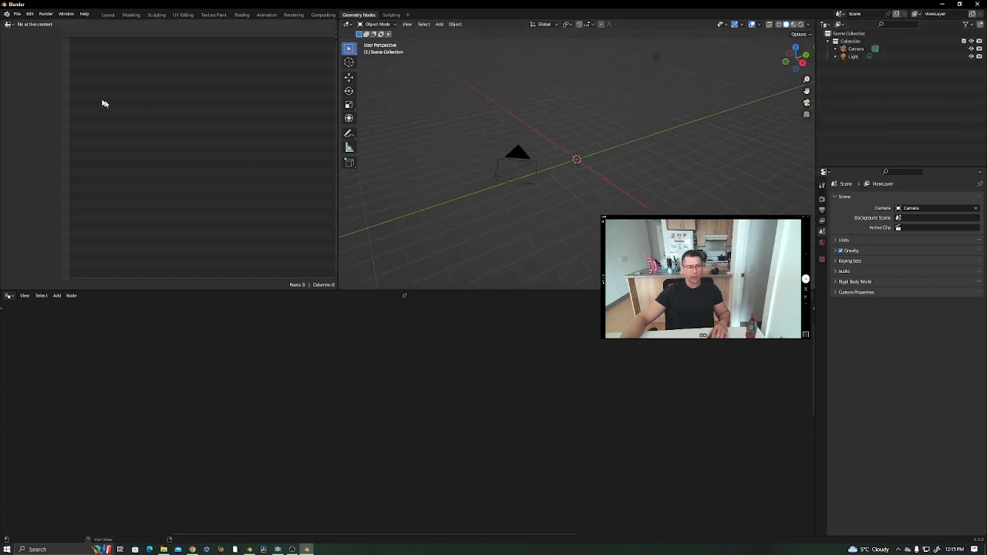
Return to the Layout workspace and save the current scene as the startup file.
left_click(108, 13)
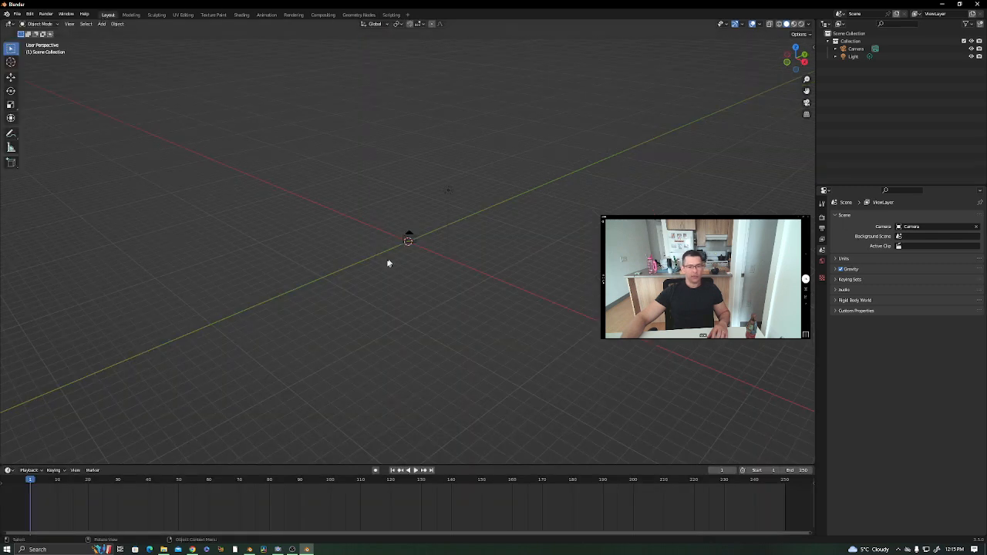
middle_click_drag(389, 263, 347, 224)
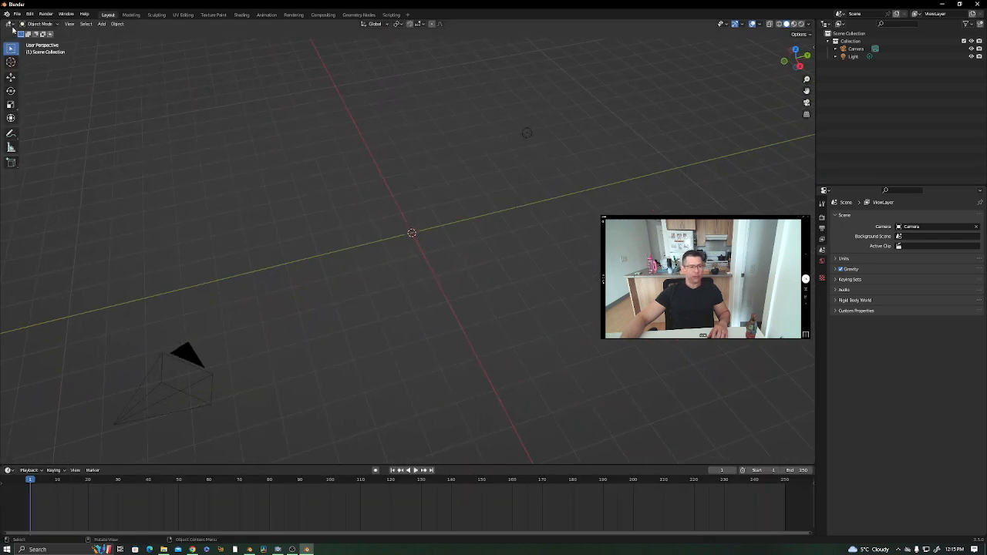
left_click(16, 14)
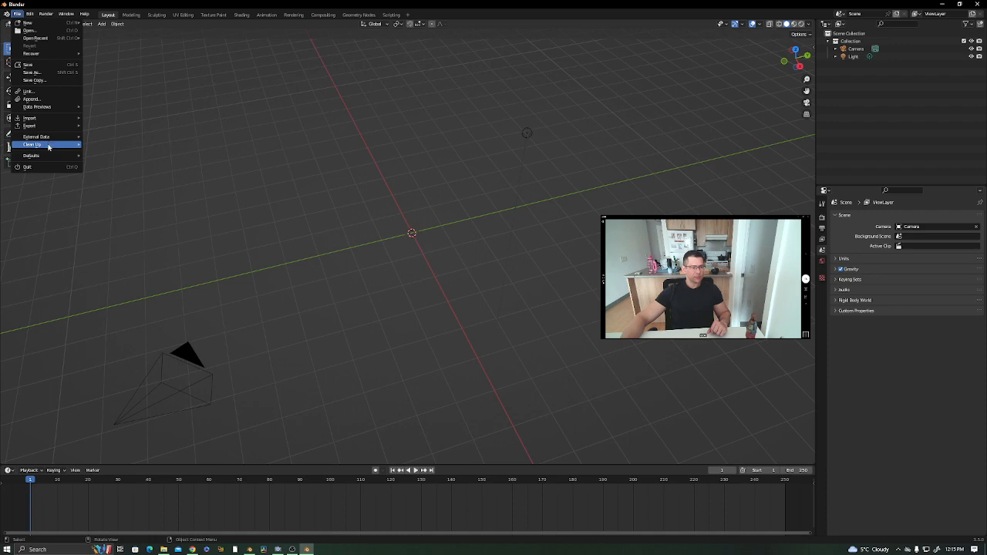
mouse_move(51, 138)
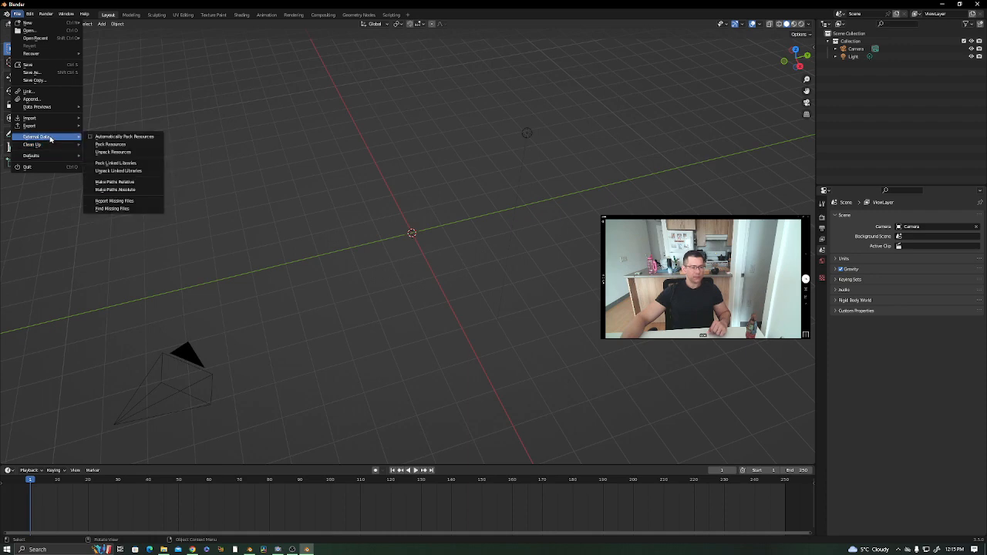
mouse_move(37, 156)
left_click(102, 157)
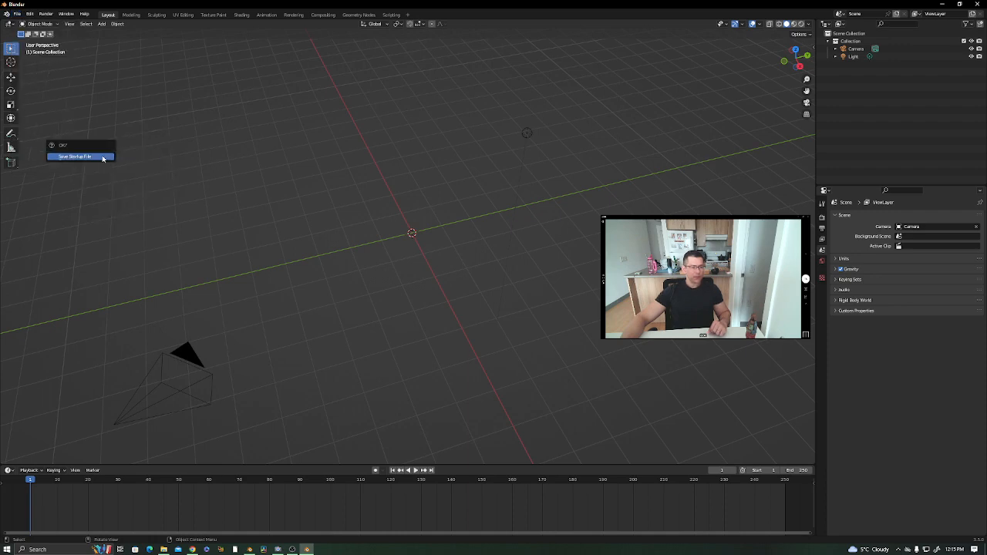
left_click(102, 156)
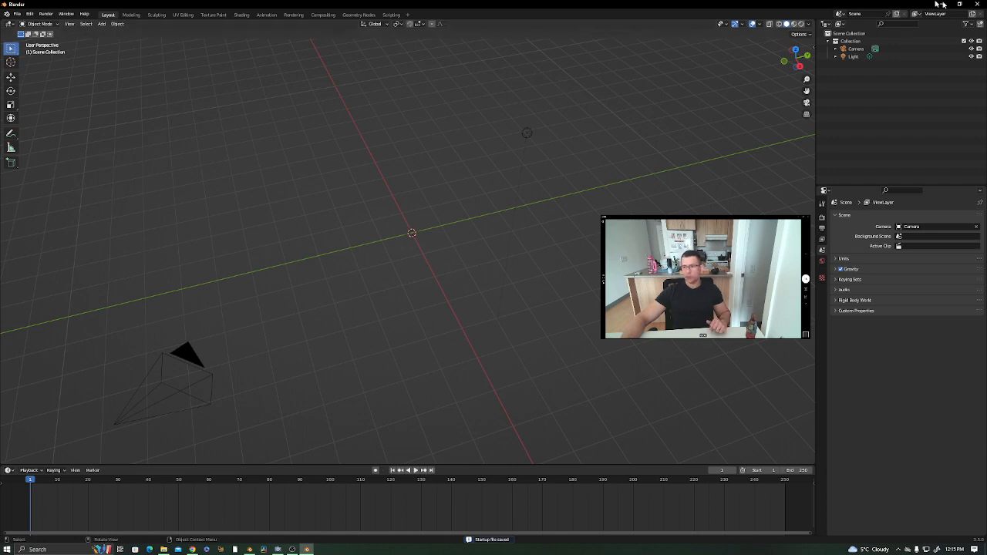
Close this Blender session without saving the untitled file, relaunch Blender 3.5 and dismiss the splash screen.
left_click(982, 4)
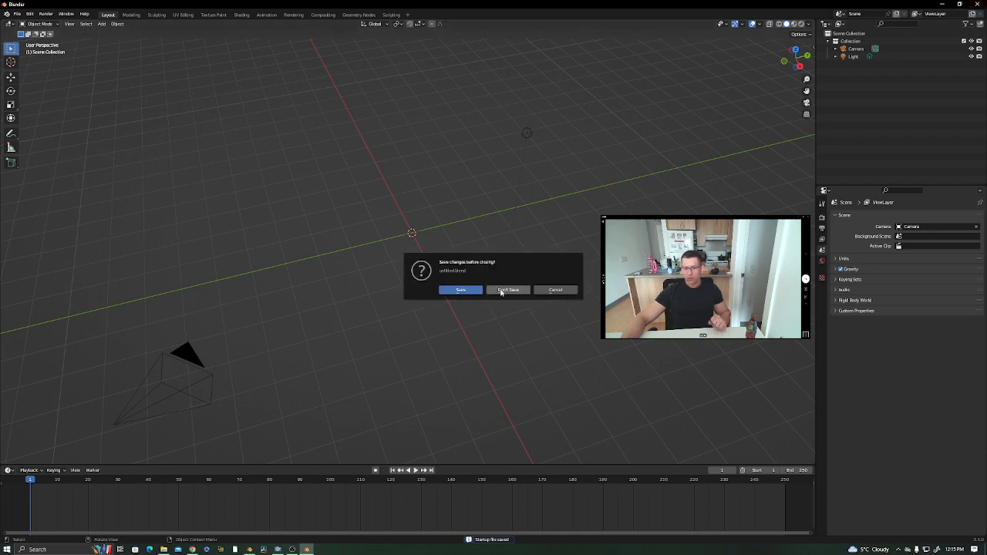
left_click(516, 291)
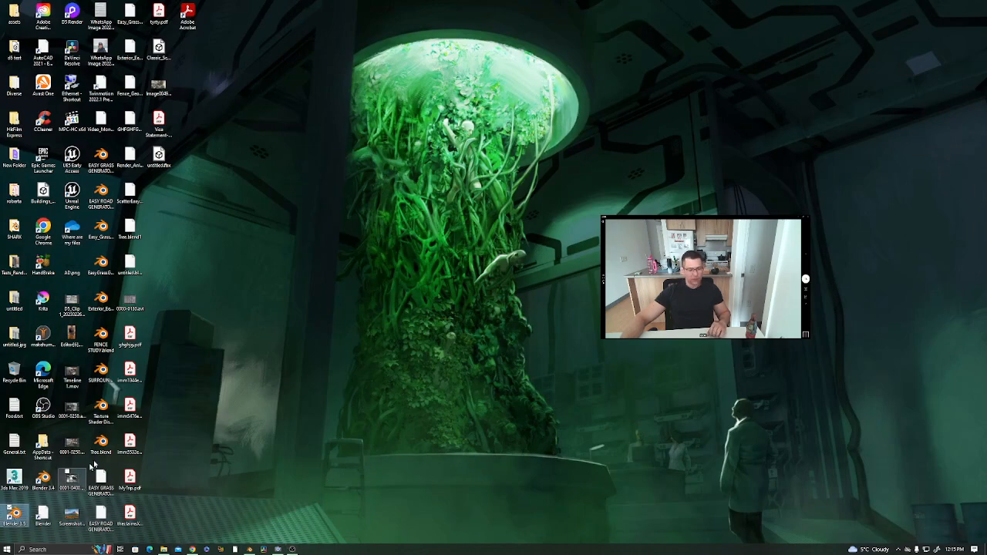
double_click(15, 513)
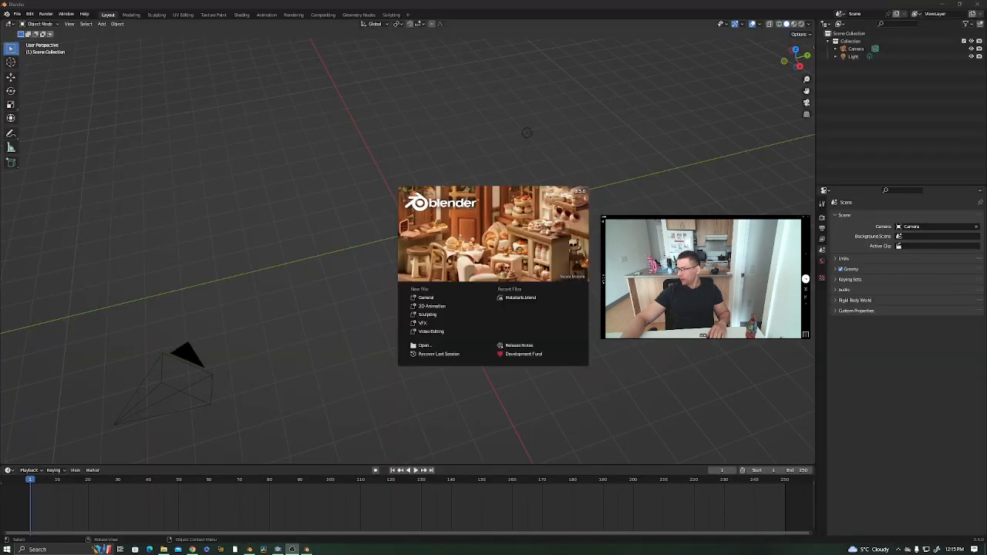
left_click_drag(706, 217, 121, 334)
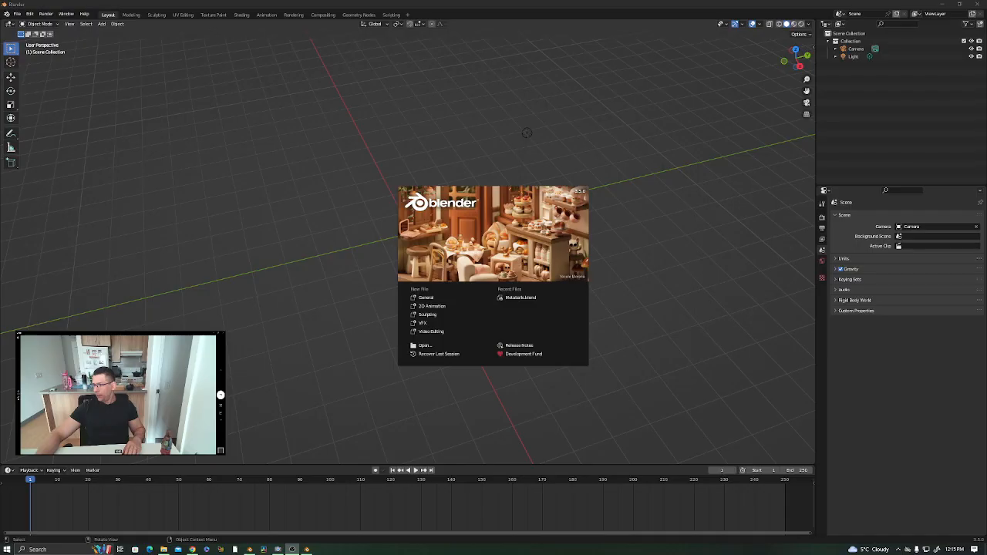
left_click(745, 237)
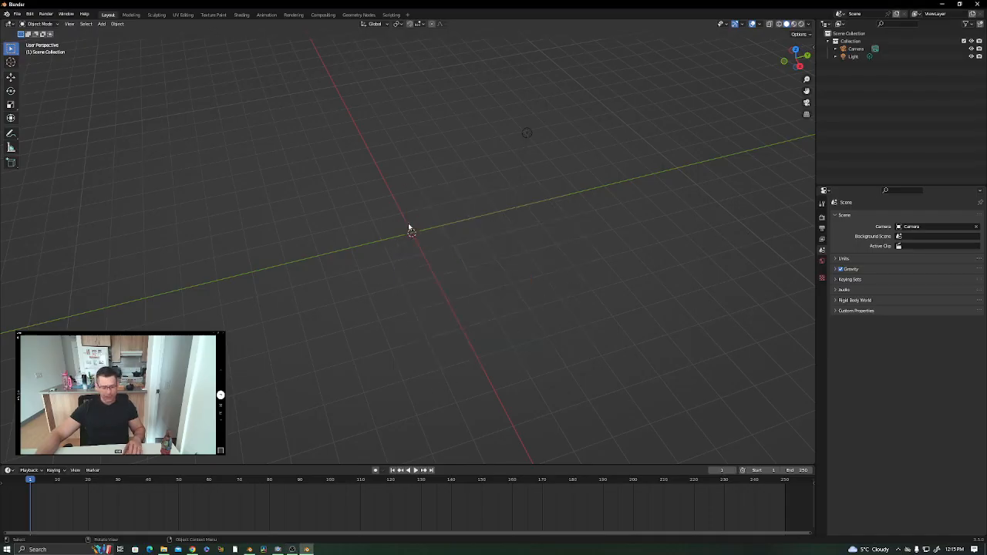
Add a plane at the origin and create a new geometry node tree on it.
key("shift+a")
left_click(438, 225)
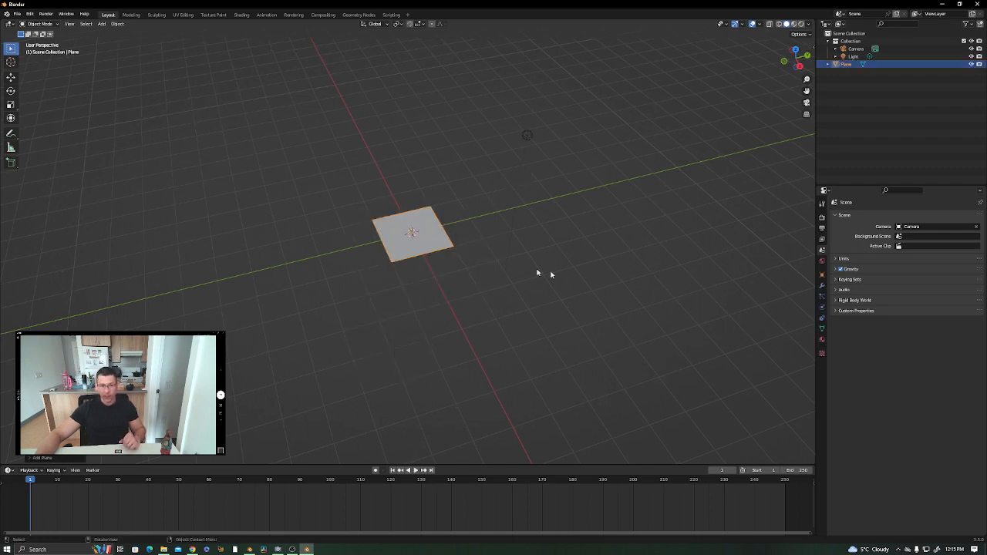
left_click(358, 15)
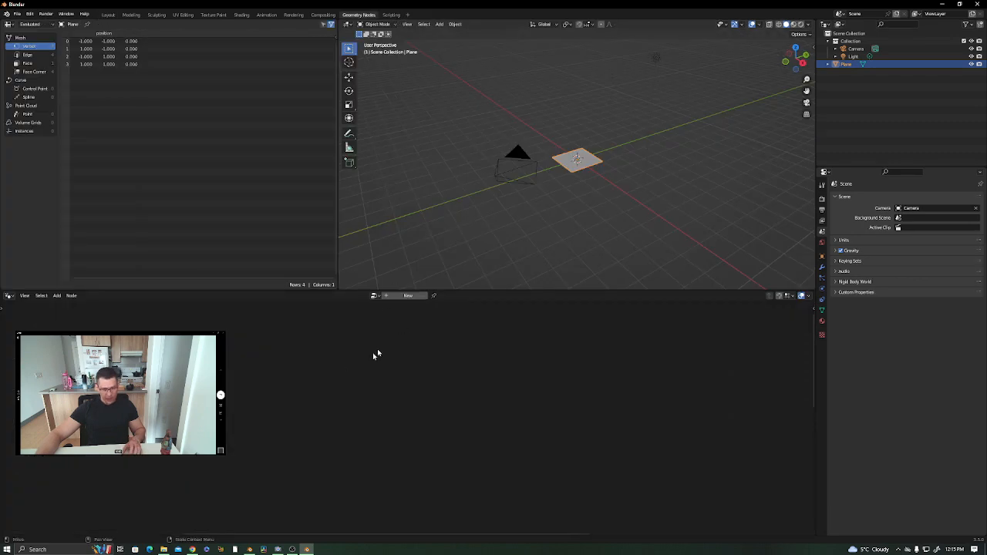
left_click(419, 297)
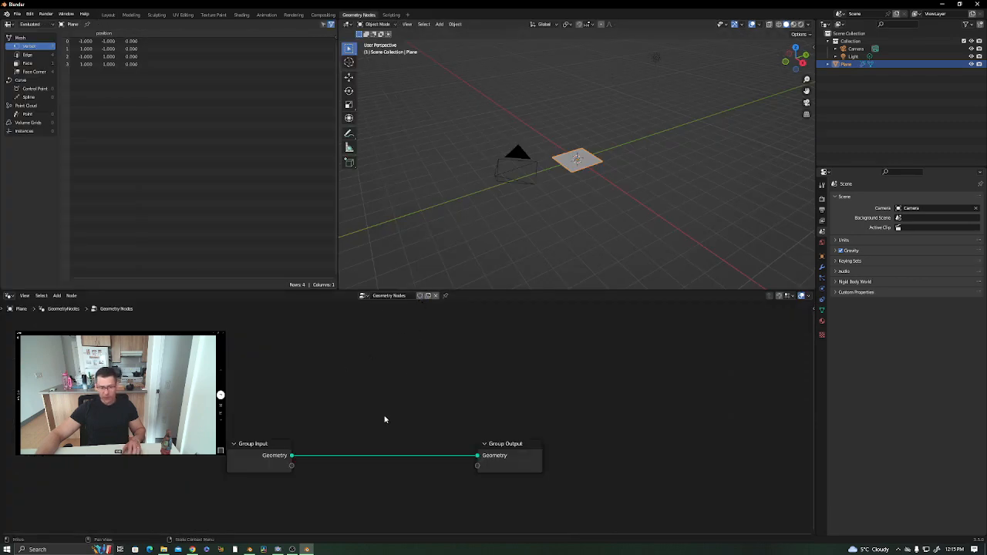
Insert the scatter_base node group between Group Input and Group Output, and open the group to inspect its node network.
key("shift+a")
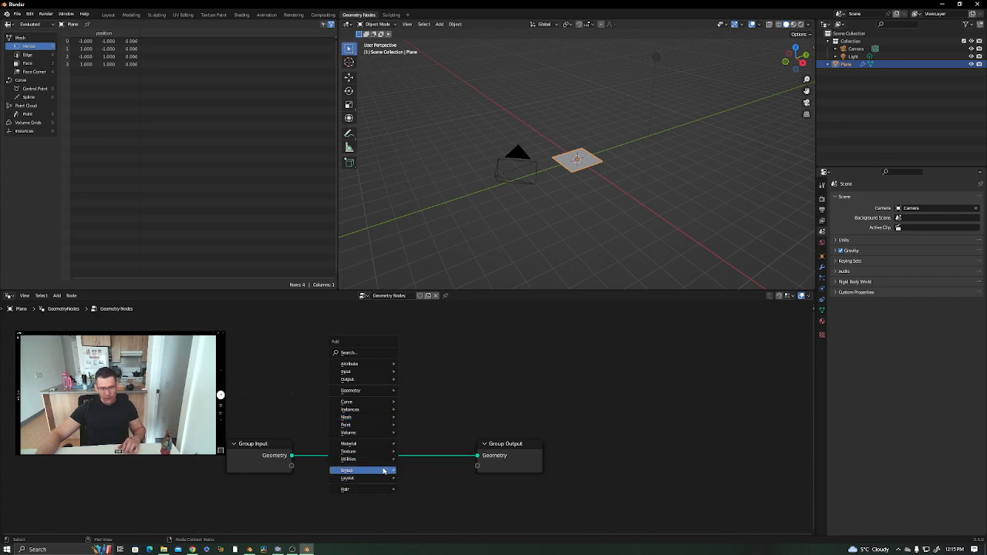
mouse_move(383, 471)
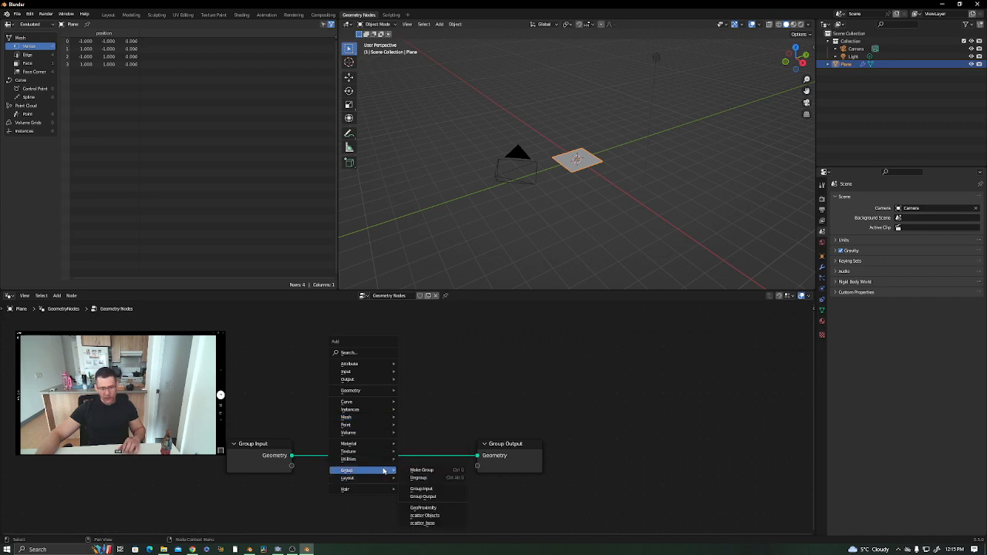
left_click(425, 525)
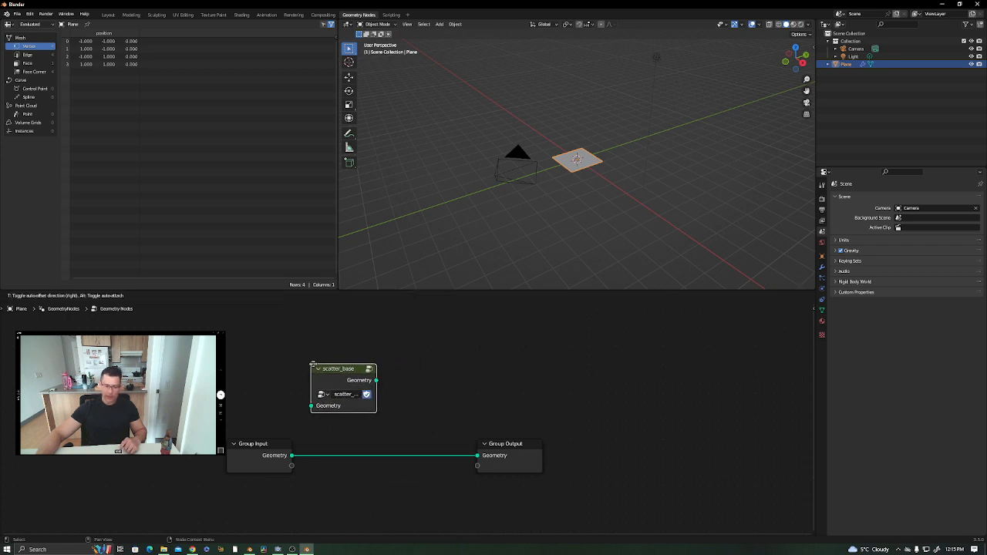
left_click(355, 381)
left_click_drag(293, 457, 353, 422)
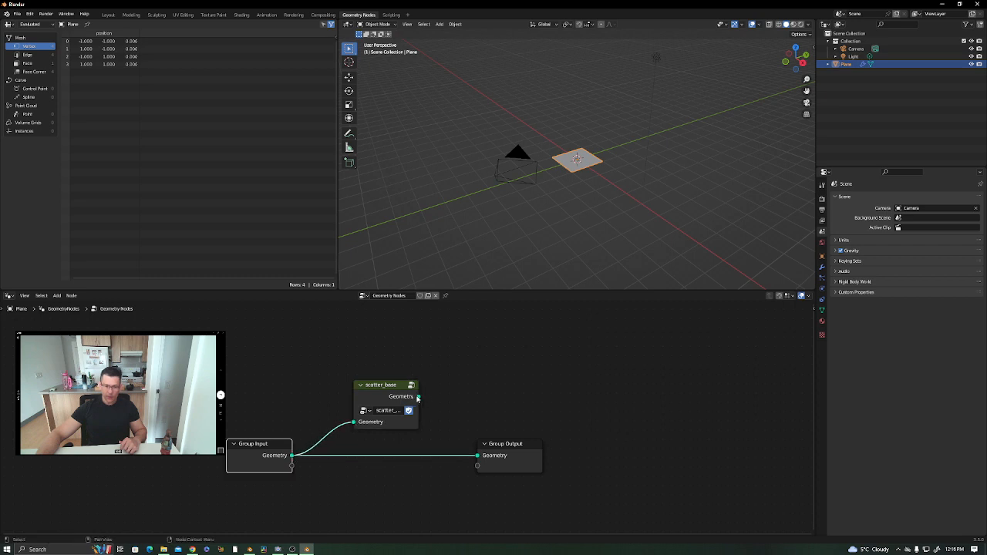
left_click_drag(418, 396, 572, 449)
left_click_drag(372, 392, 361, 421)
key("Tab")
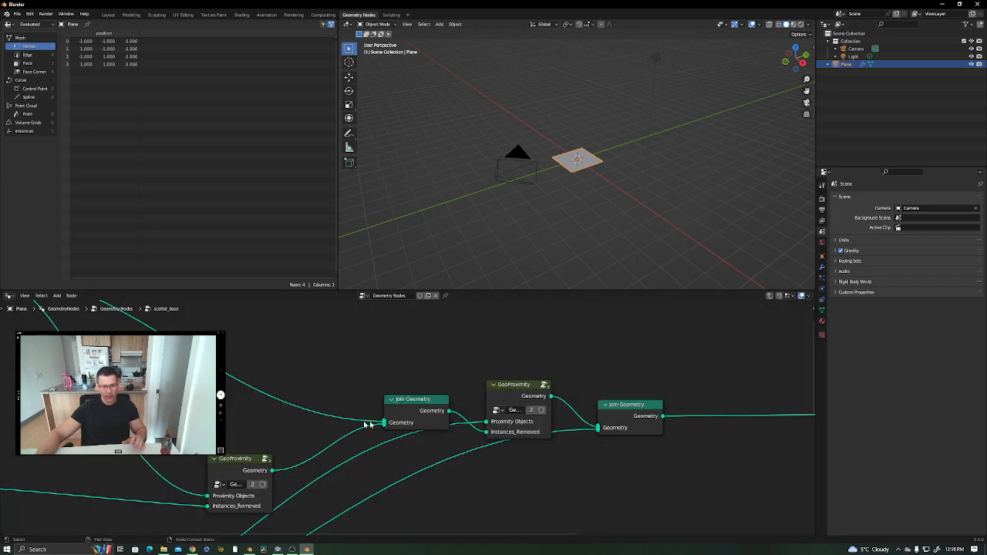
scroll(368, 424, "down", 8)
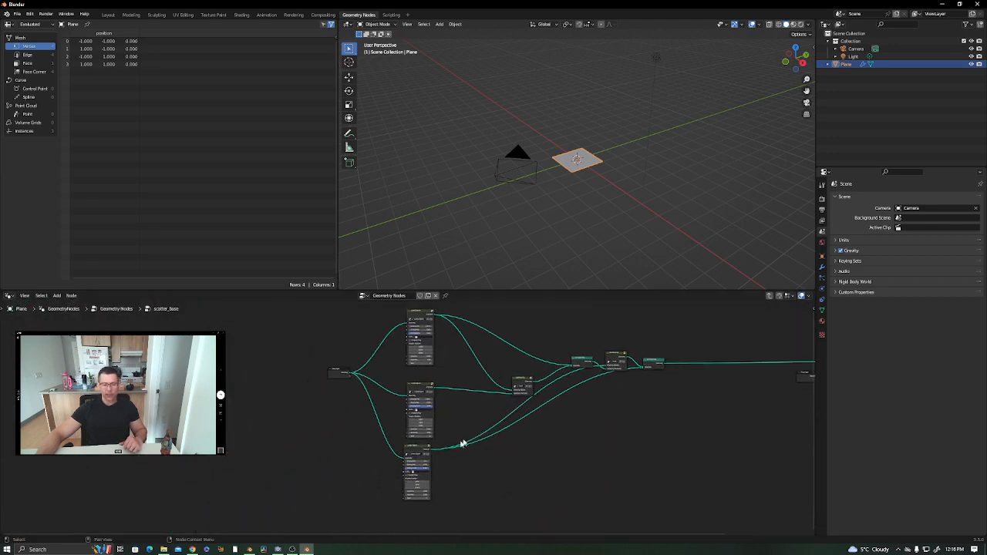
scroll(462, 444, "up", 4)
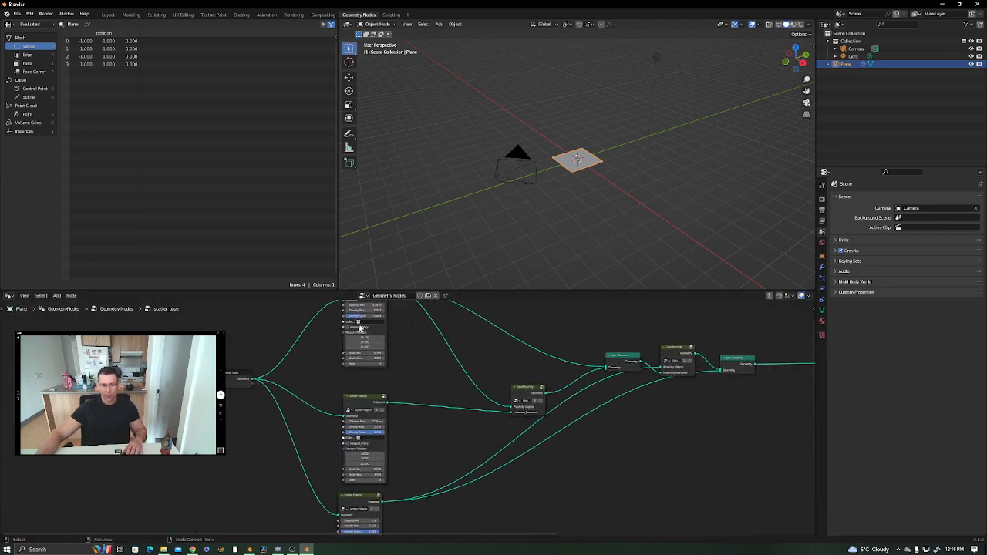
middle_click_drag(507, 381, 377, 433)
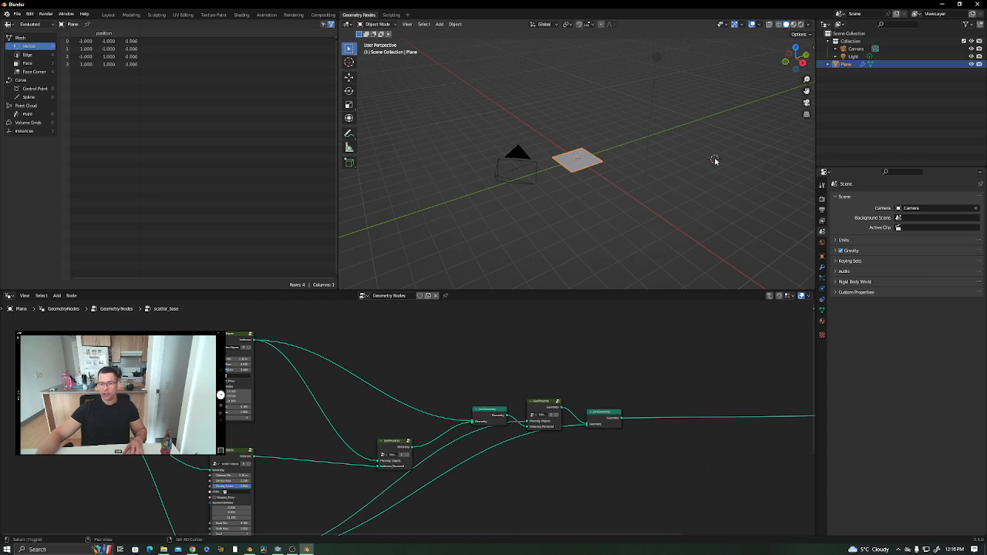
Add a cube at the 3D cursor beside the plane and move it to a new collection named cube.
key("shift+a")
mouse_move(717, 158)
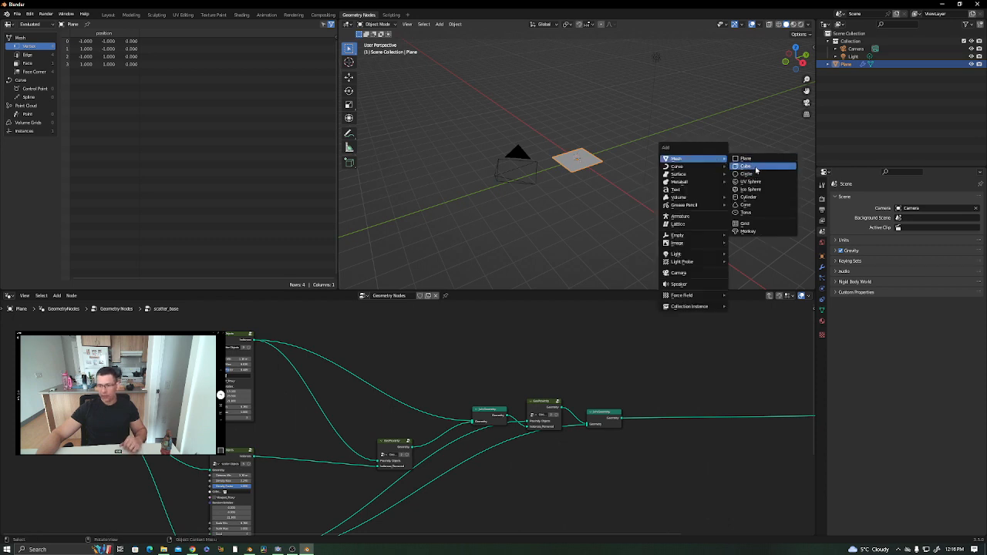
left_click(755, 166)
middle_click_drag(756, 166, 711, 184, "shift")
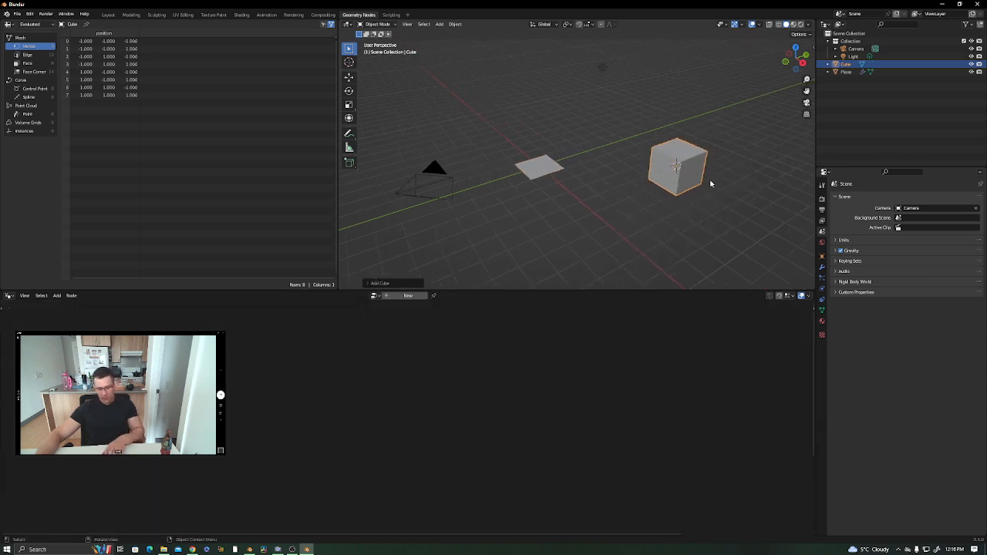
key("m")
left_click(694, 203)
type("co")
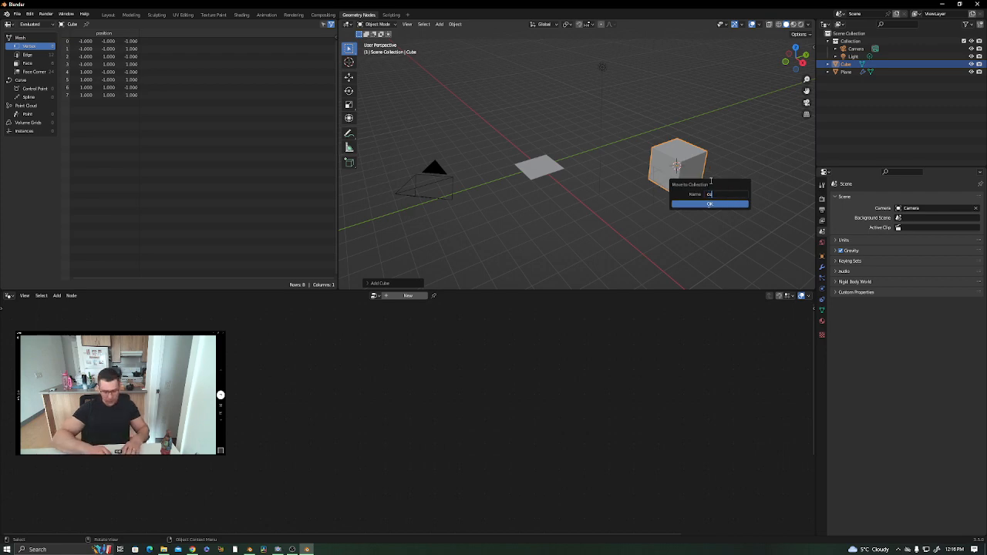
key("Return")
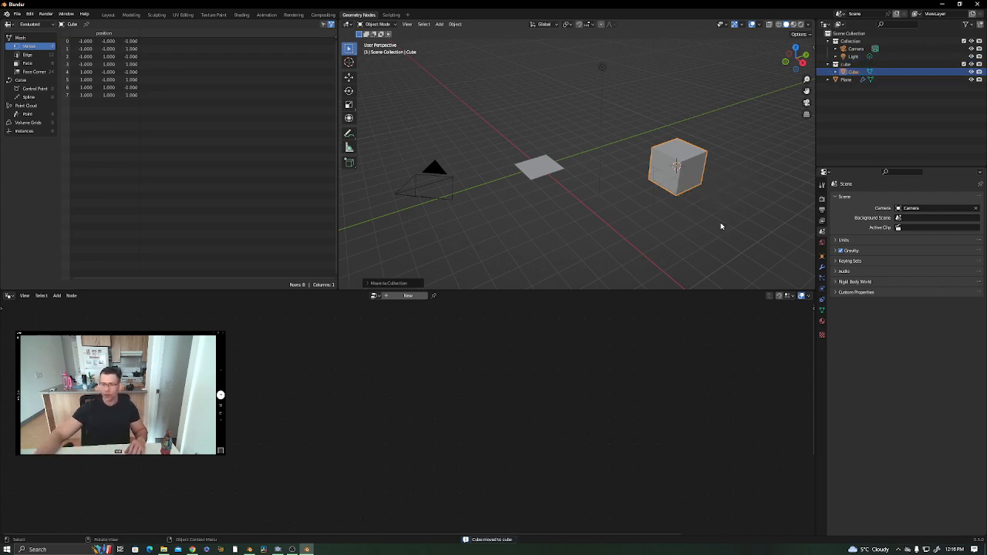
Add a monkey mesh and move it along the global Y axis so it stands next to the cube.
right_click(721, 224)
key("Escape")
key("shift+a")
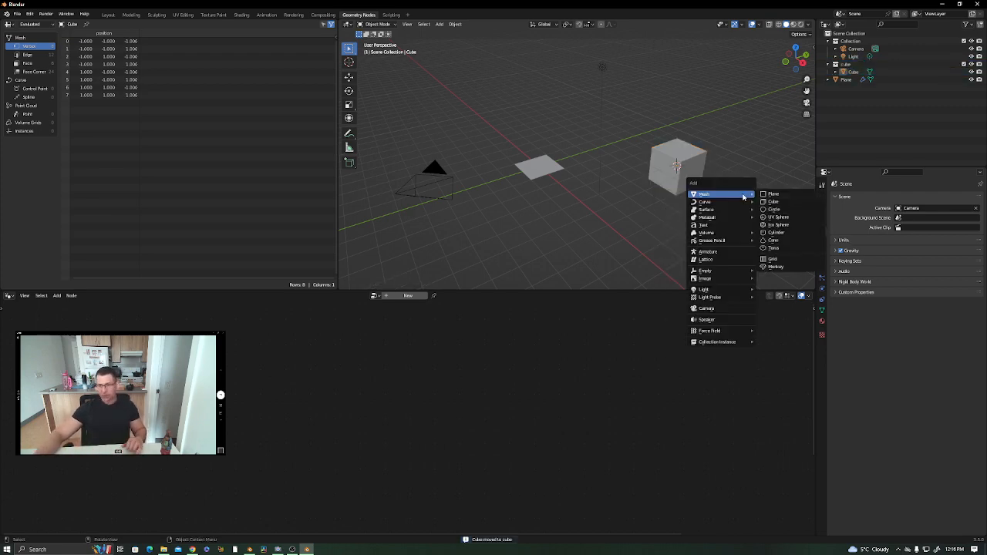
mouse_move(726, 195)
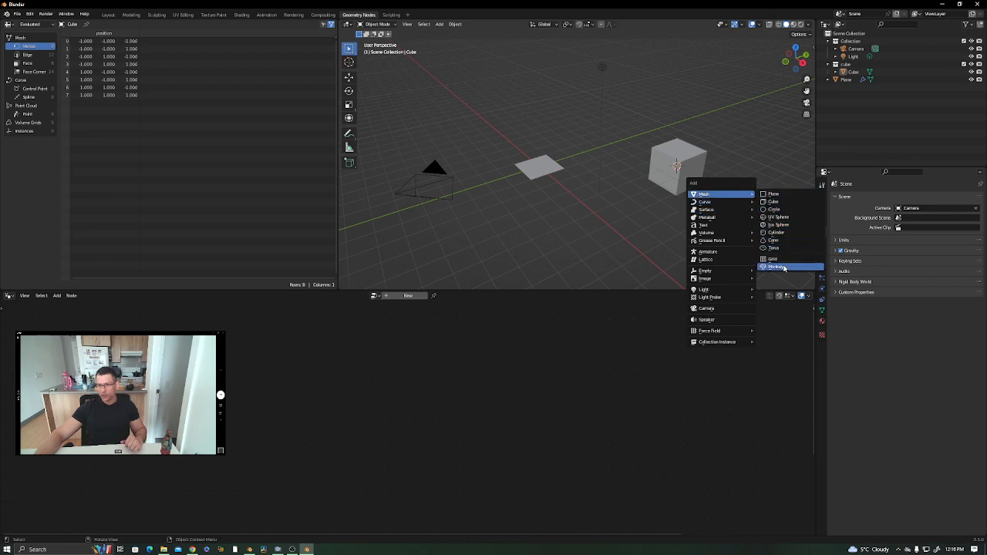
left_click(783, 267)
key("g")
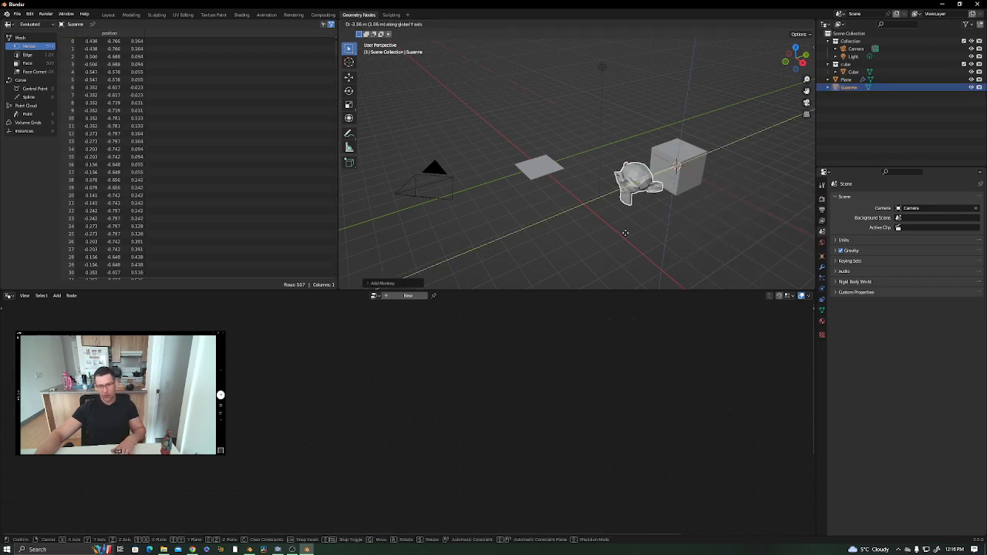
left_click(622, 225)
Move the monkey to a new collection named suzanne colec.
key("m")
left_click(624, 202)
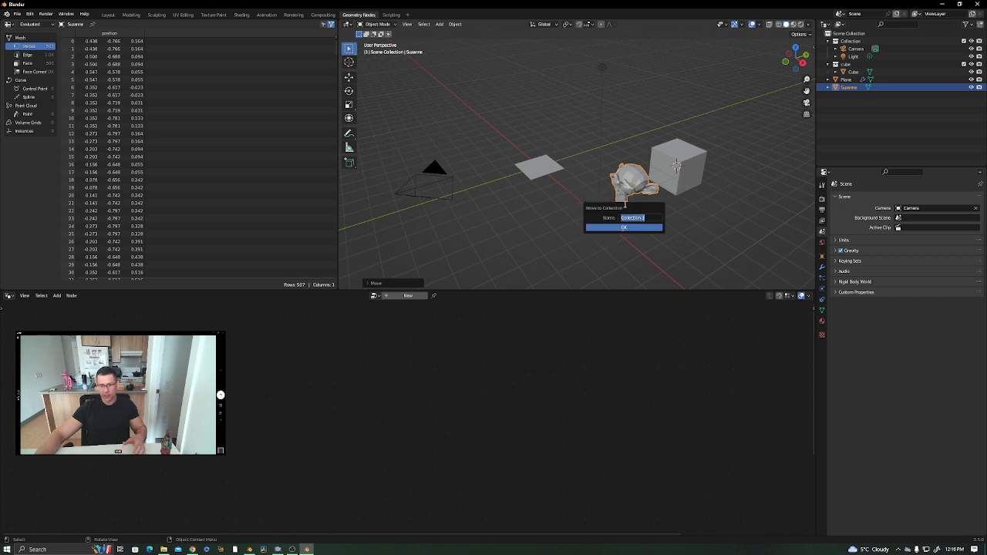
type("suzanne")
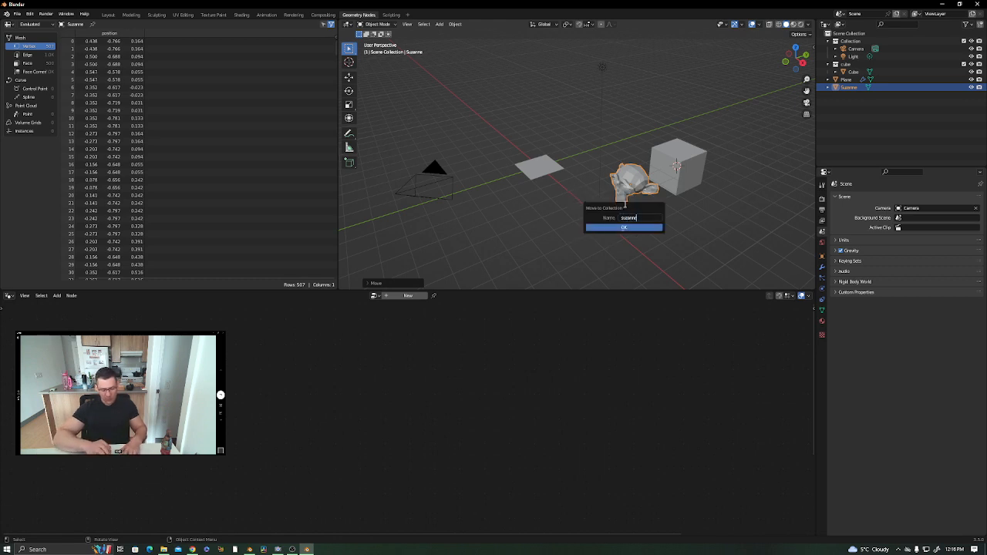
type(" collection")
key("Return")
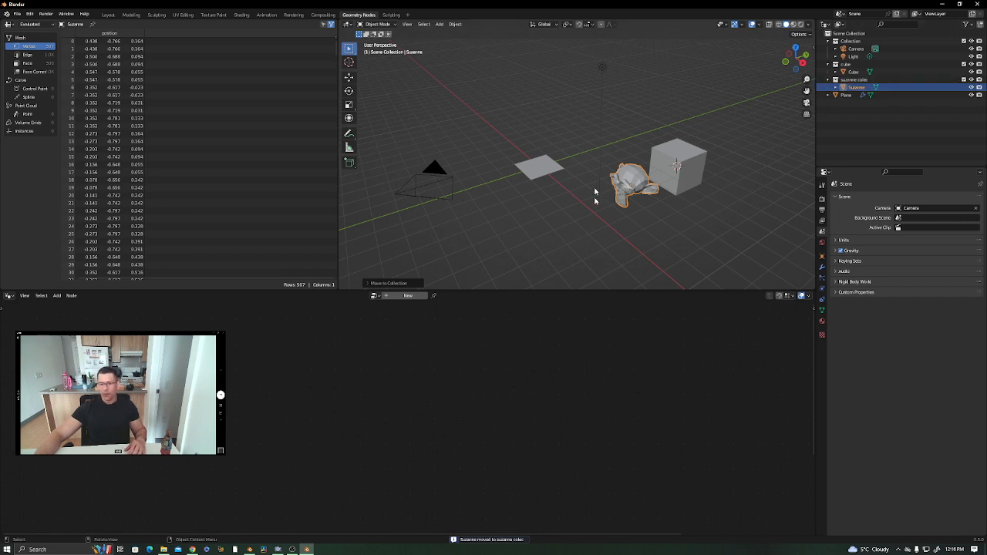
Select the plane and ungroup the scatter_base node in its geometry node tree.
left_click(539, 169)
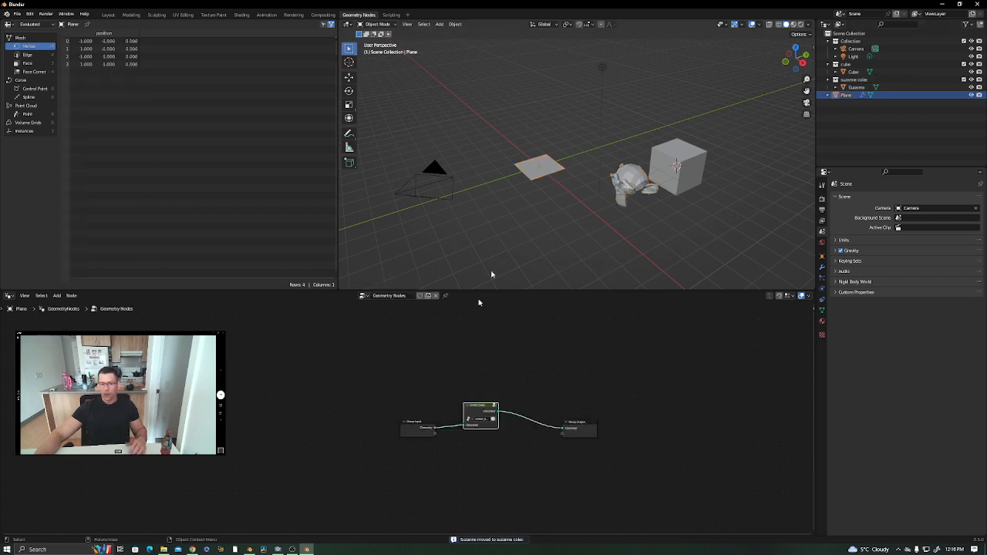
right_click(479, 407)
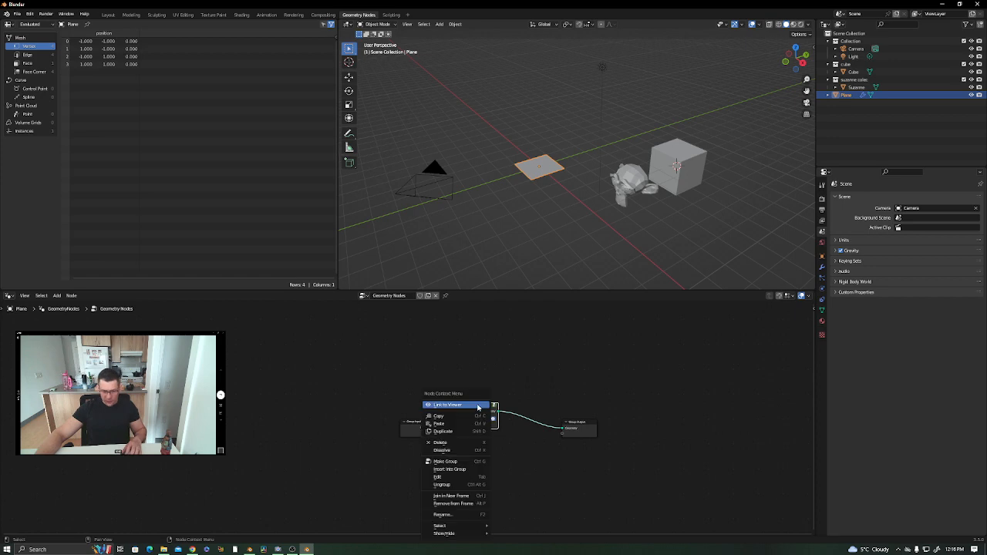
left_click(463, 484)
key("Home")
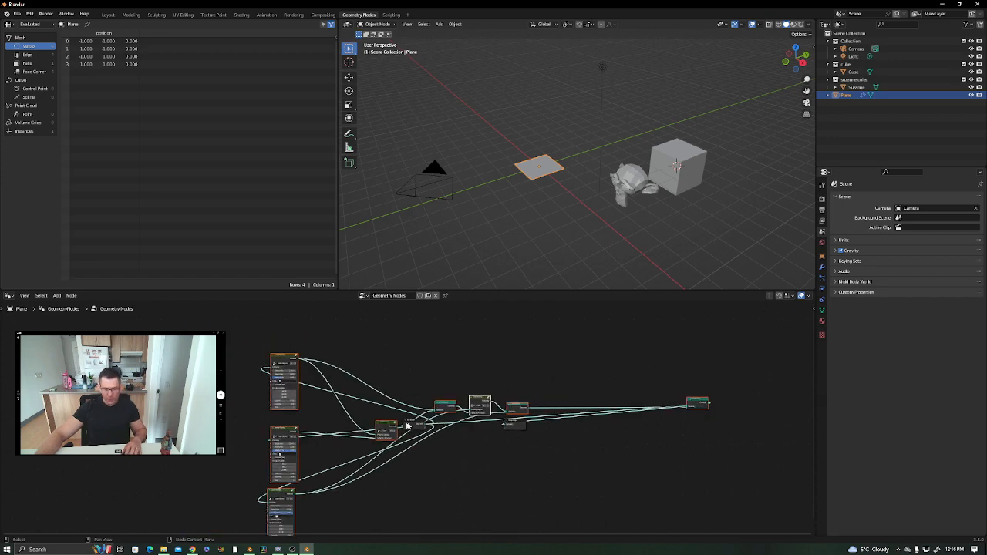
Spread out the ungrouped nodes, placing Group Input before the scatter nodes and Group Output after the final Join Geometry.
left_click_drag(408, 425, 137, 423)
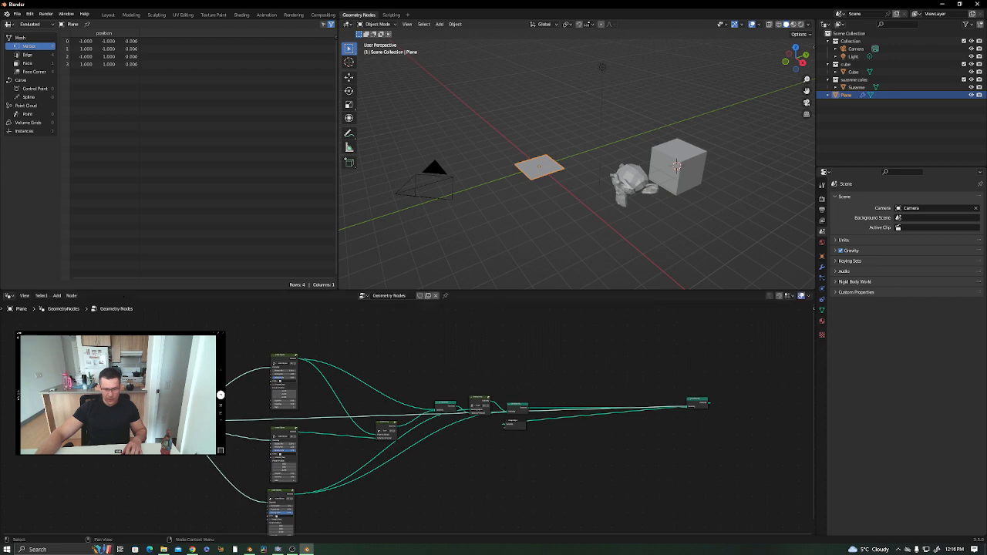
middle_click_drag(422, 442, 568, 394)
middle_click_drag(717, 373, 543, 417)
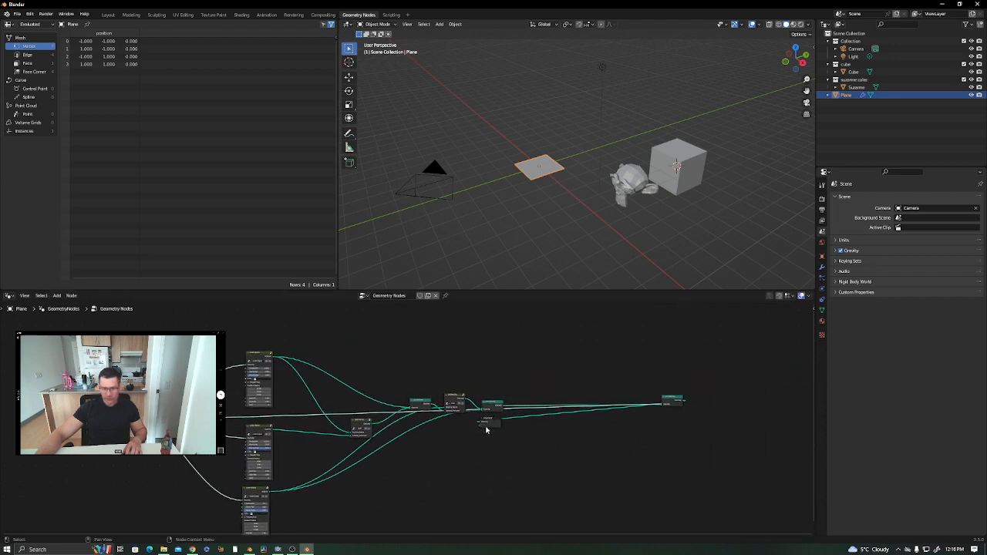
left_click_drag(494, 426, 774, 401)
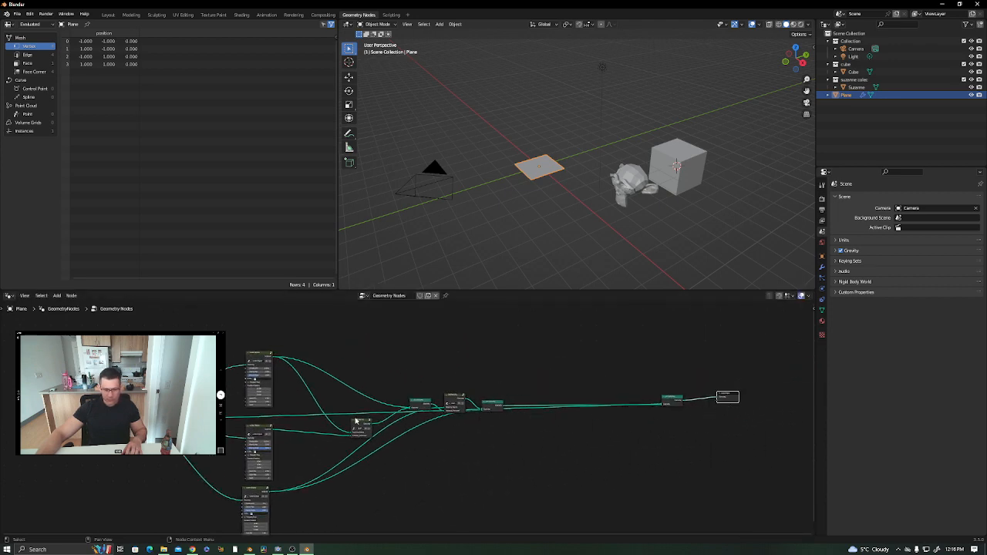
left_click_drag(363, 426, 345, 424)
left_click_drag(493, 404, 490, 430)
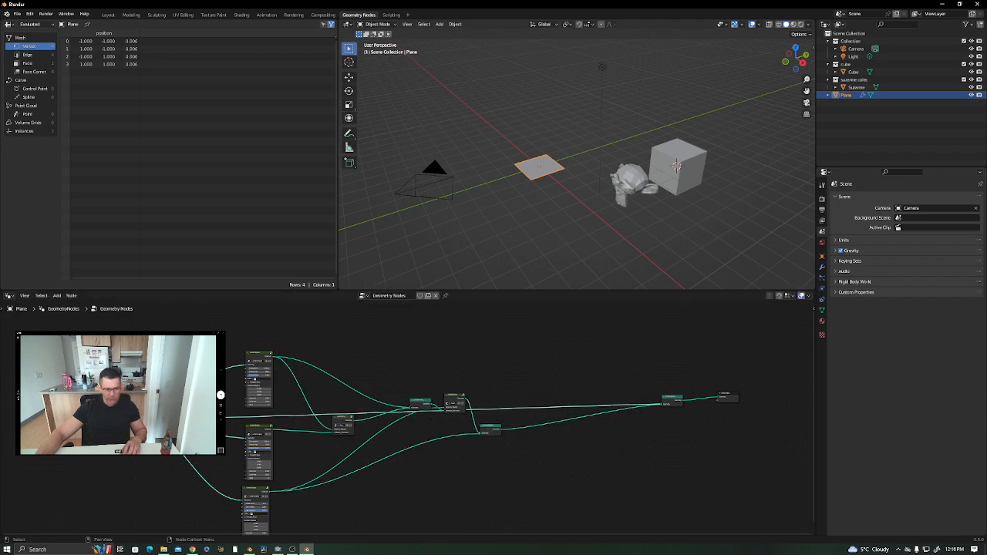
Place a second Group Input near the final Join Geometry and connect its Geometry there instead of the long link.
key("shift+d")
left_click(618, 429)
scroll(623, 419, "up", 2)
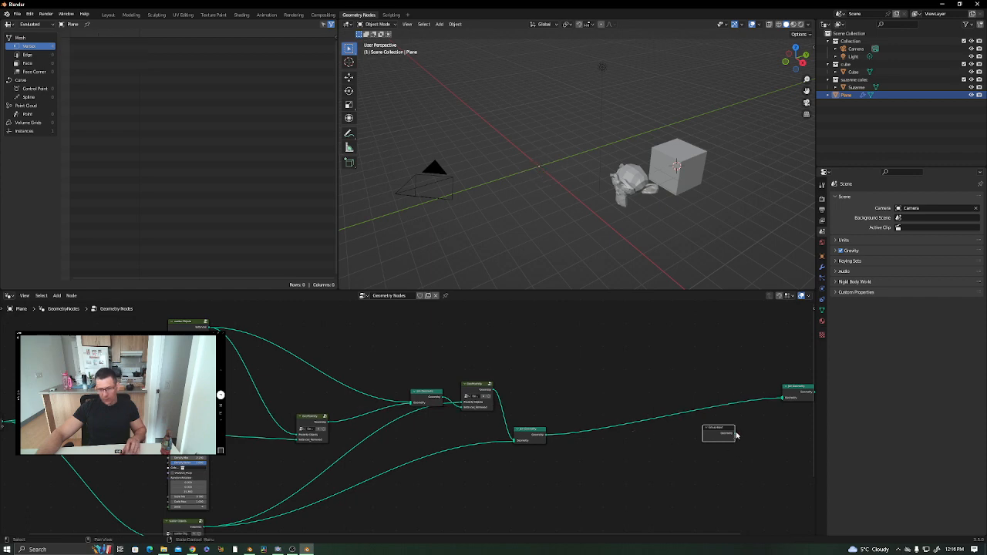
left_click_drag(735, 434, 783, 399)
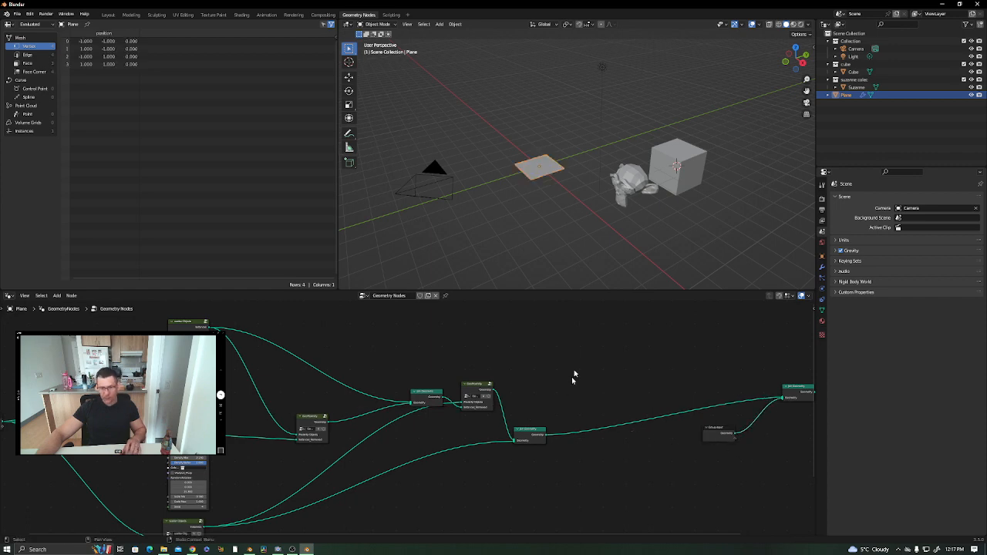
Assign the cube collection to the first scatter Objects node in the upper branch.
middle_click_drag(422, 378, 471, 376)
middle_click_drag(361, 415, 387, 416)
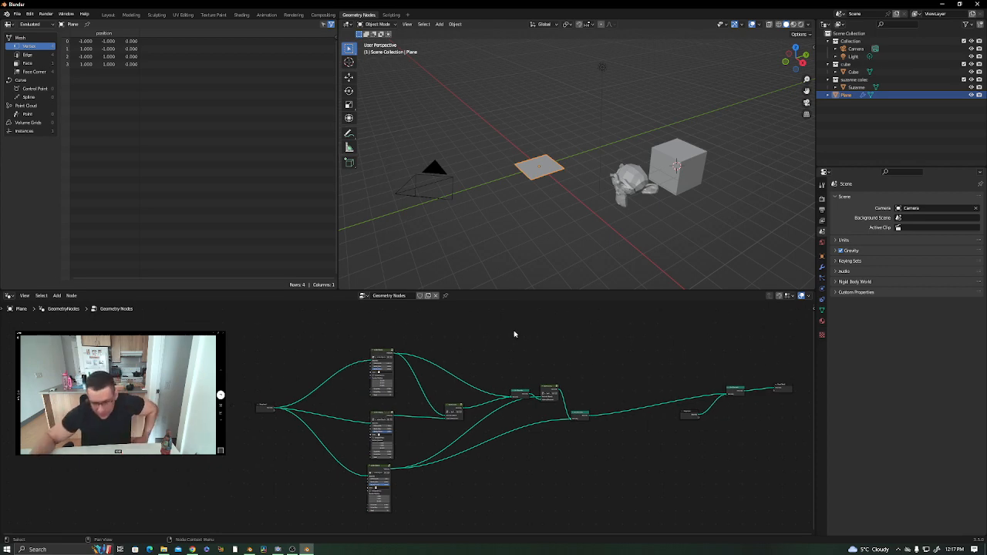
scroll(399, 375, "up", 3)
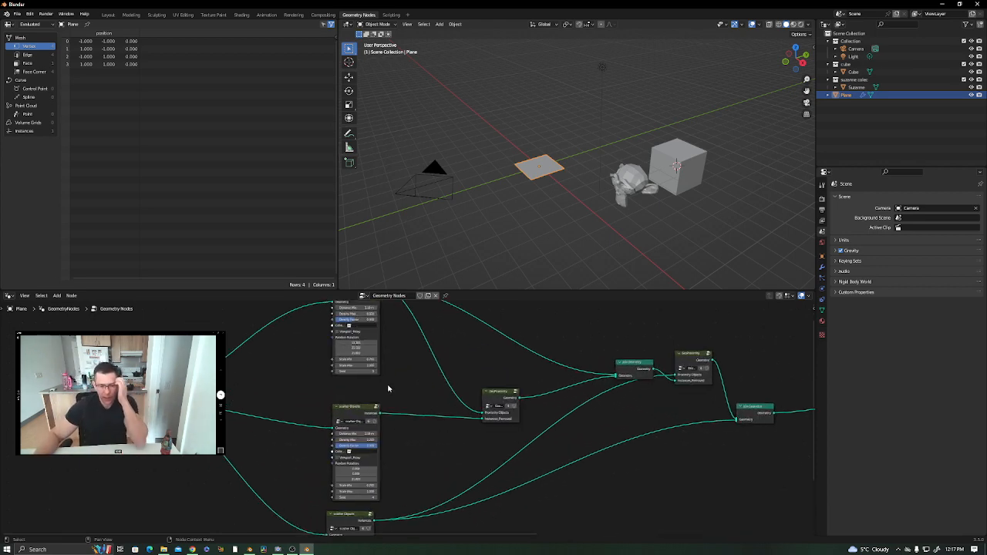
middle_click_drag(388, 387, 484, 406)
scroll(488, 428, "down", 4)
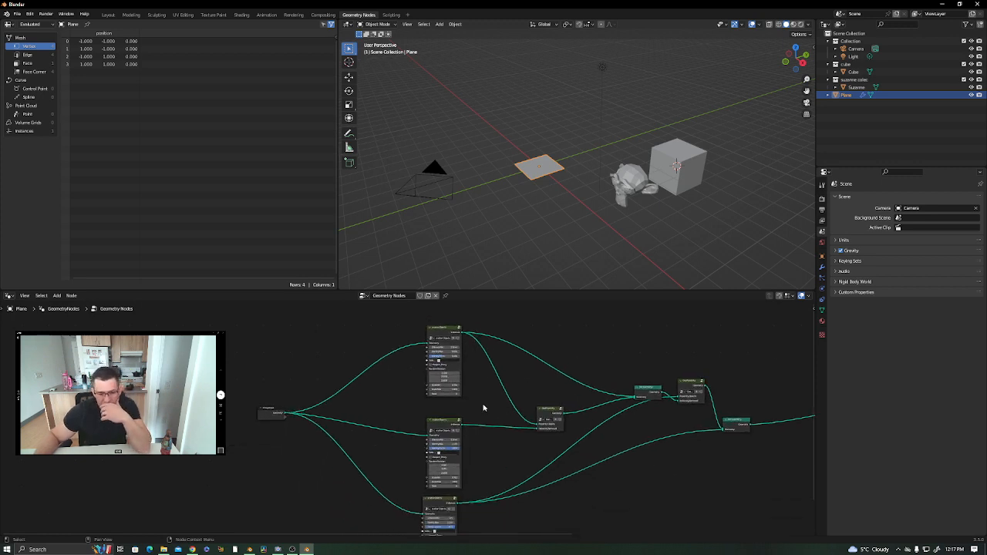
scroll(486, 407, "up", 3)
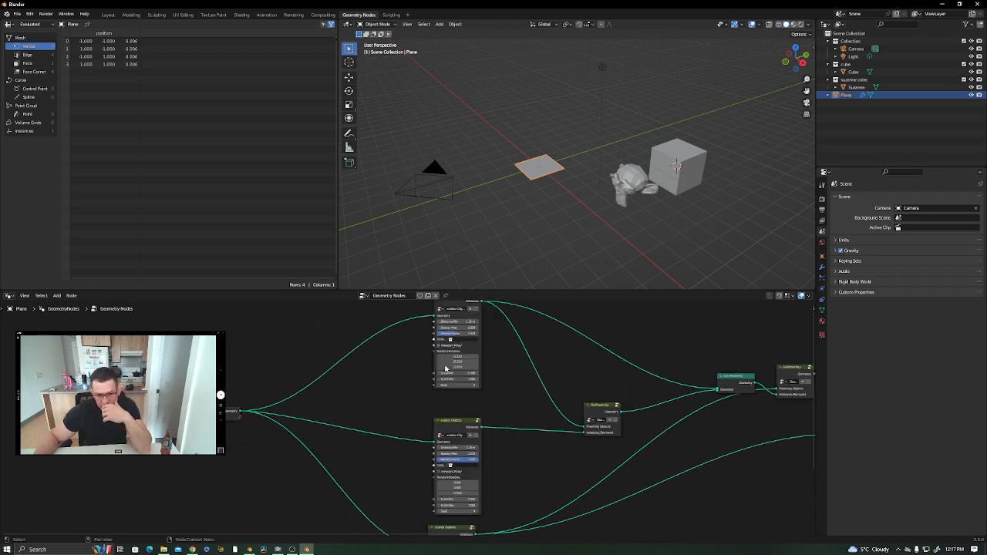
left_click(458, 326)
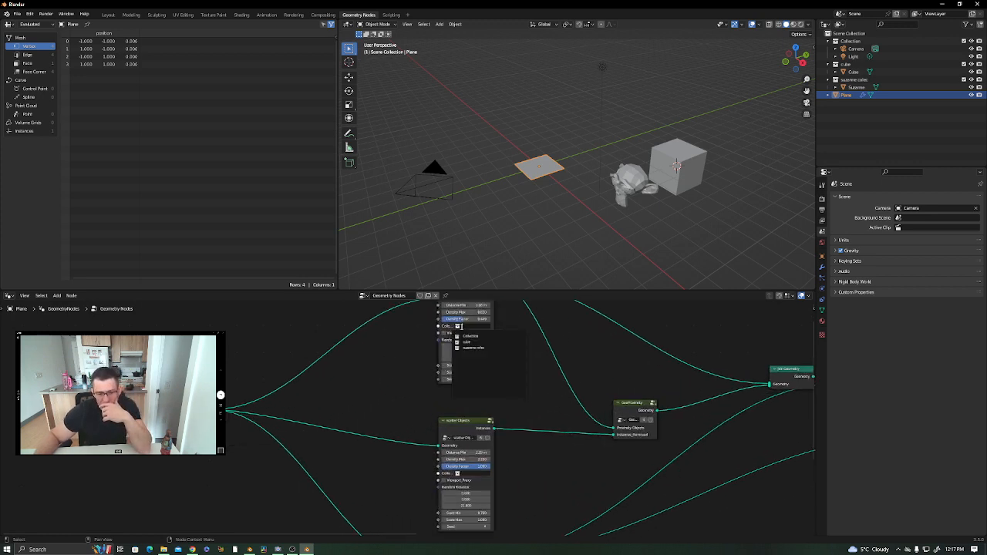
left_click(471, 342)
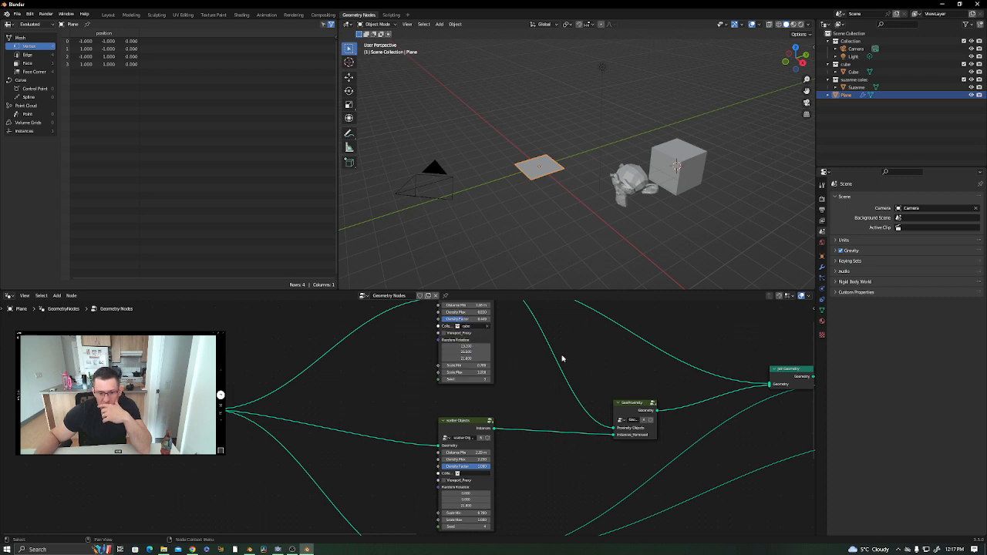
Assign the suzanne colec collection to the second scatter Objects node in the middle branch.
middle_click_drag(563, 359, 508, 374)
middle_click_drag(410, 463, 428, 401)
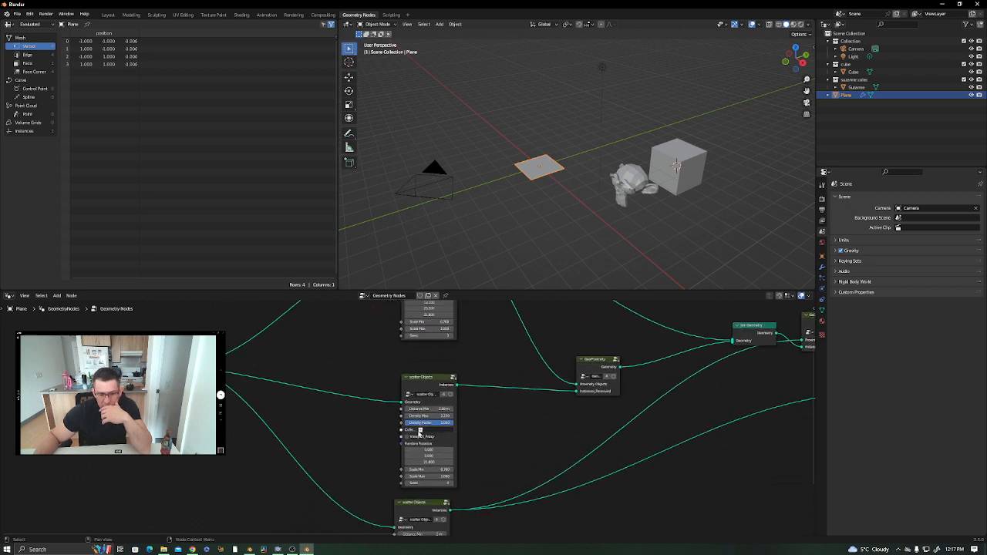
left_click(422, 430)
left_click(435, 452)
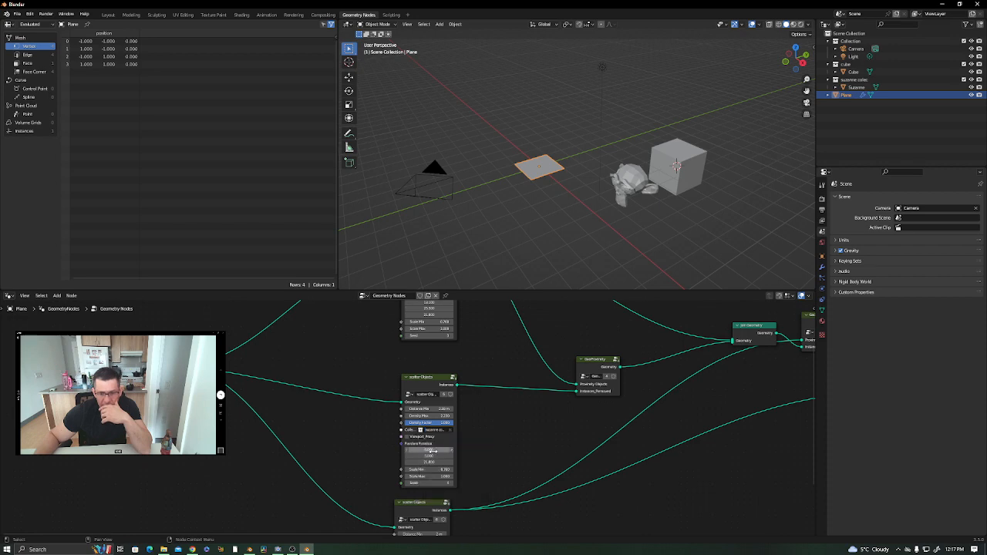
Connect the first Join Geometry straight to the final Join Geometry and cut the second GeoProximity node's output link.
middle_click_drag(481, 471, 329, 463)
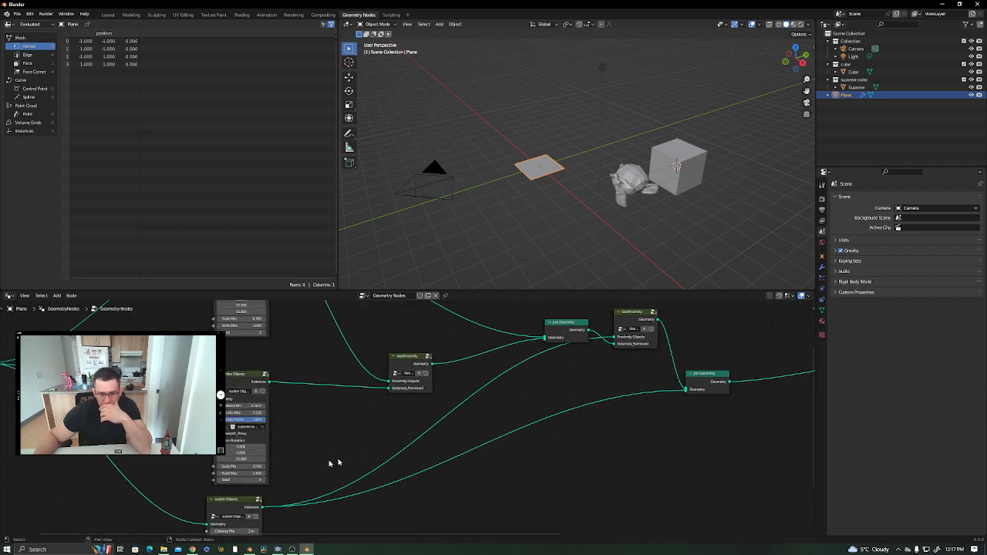
middle_click_drag(573, 352, 463, 393)
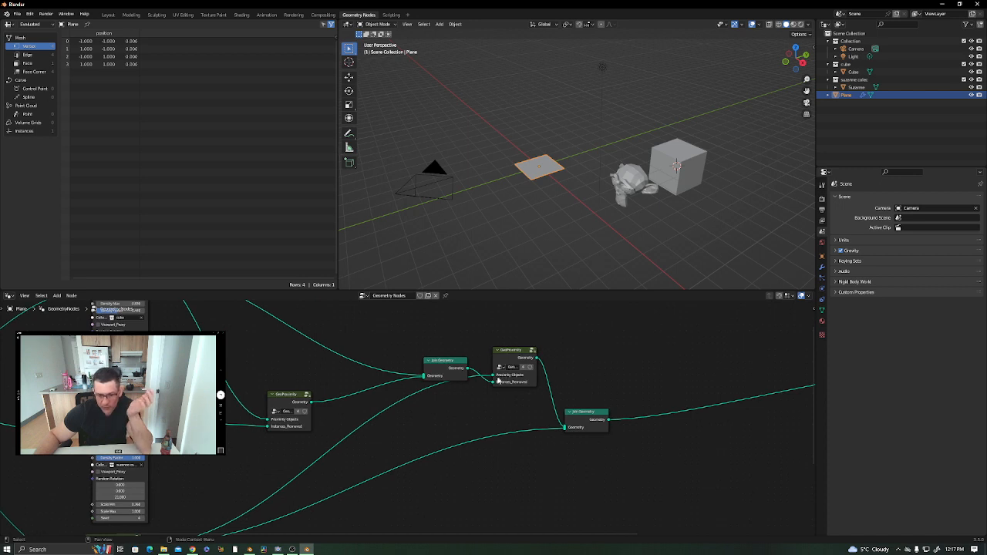
left_click_drag(466, 369, 566, 428)
right_click_drag(566, 384, 539, 389, "ctrl")
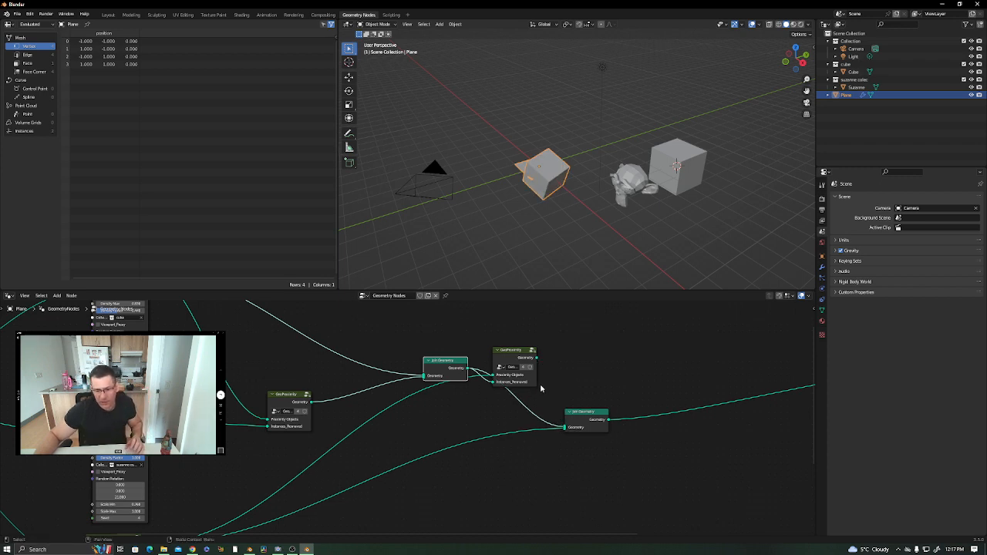
middle_click_drag(518, 194, 559, 186)
scroll(559, 186, "down", 1)
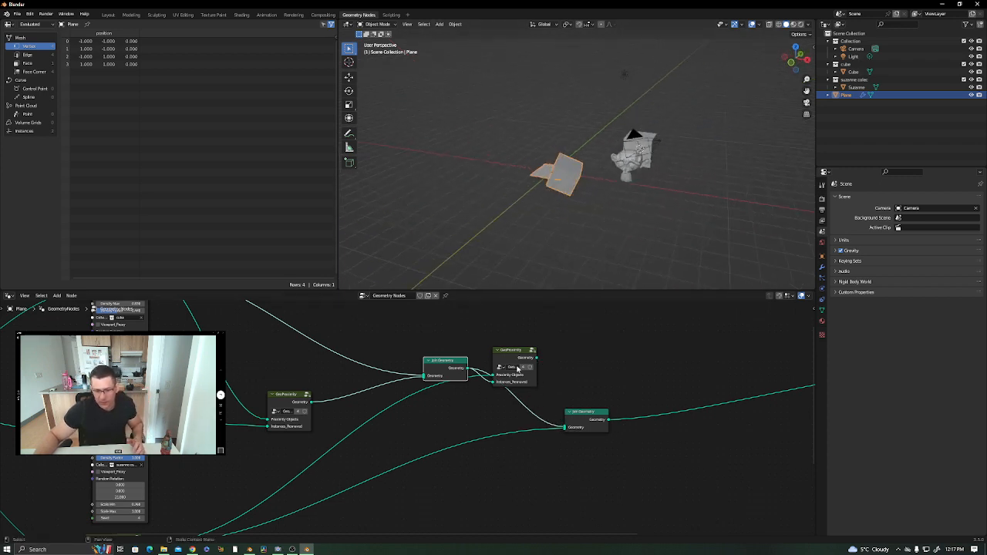
Delete the disconnected second GeoProximity node and the third scatter Objects node in the lower branch.
left_click_drag(518, 368, 449, 402)
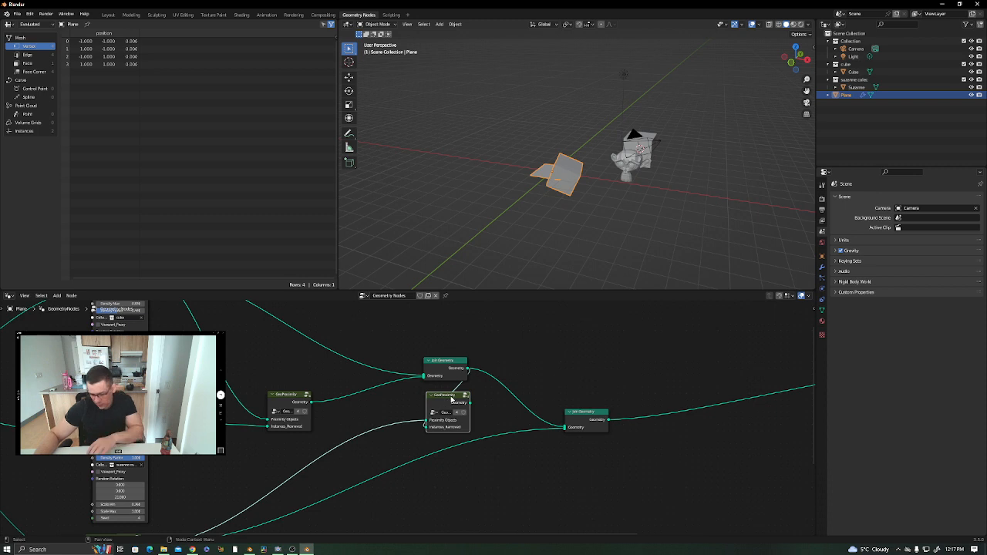
key("x")
middle_click_drag(466, 396, 487, 368)
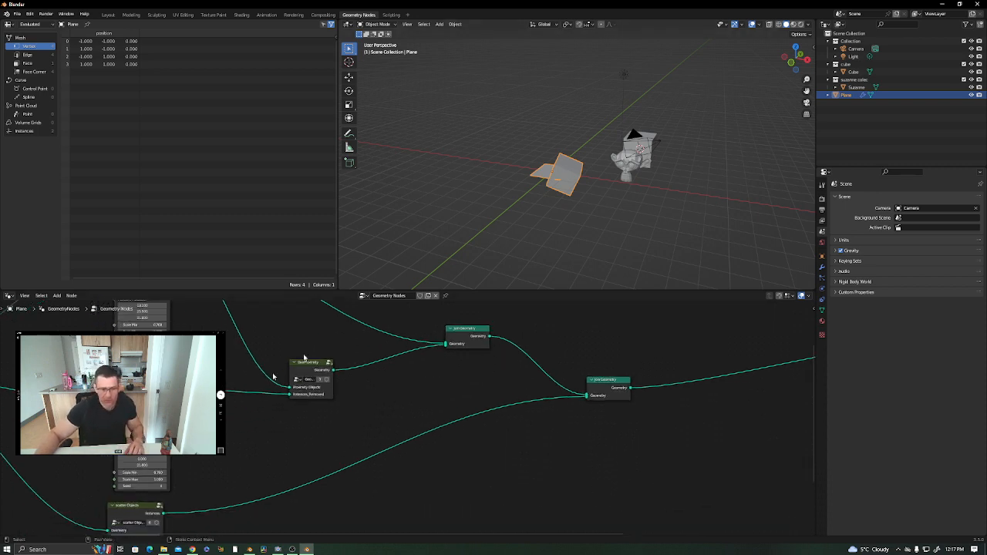
left_click(140, 512)
key("x")
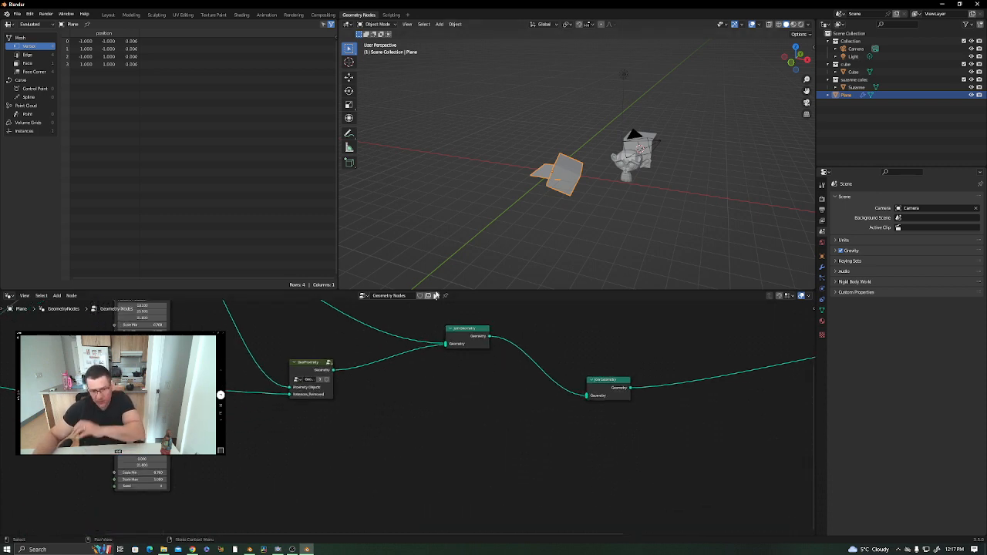
Scale the plane's mesh up by a factor of about 6.1 in Edit Mode.
middle_click_drag(351, 431, 512, 498)
scroll(545, 164, "up", 4)
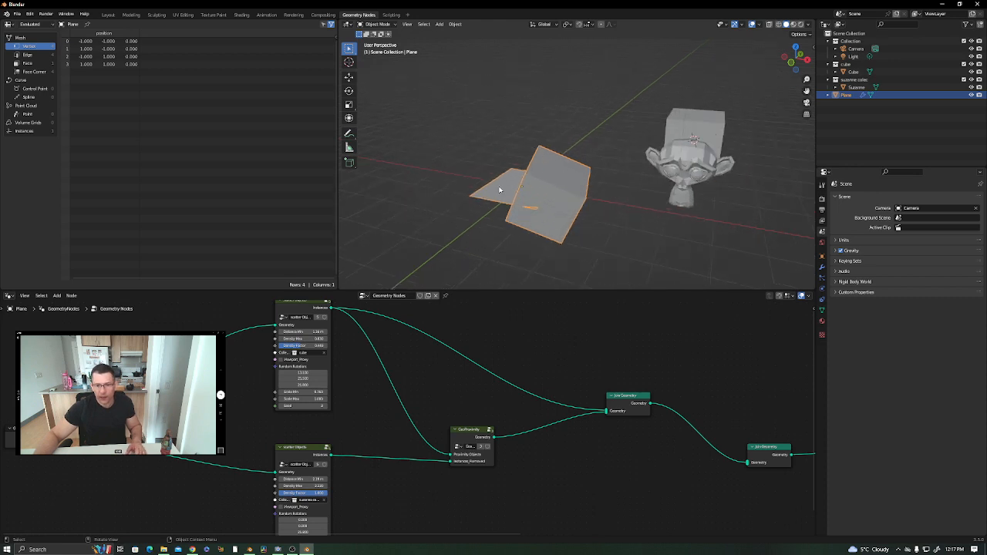
key("Tab")
key("s")
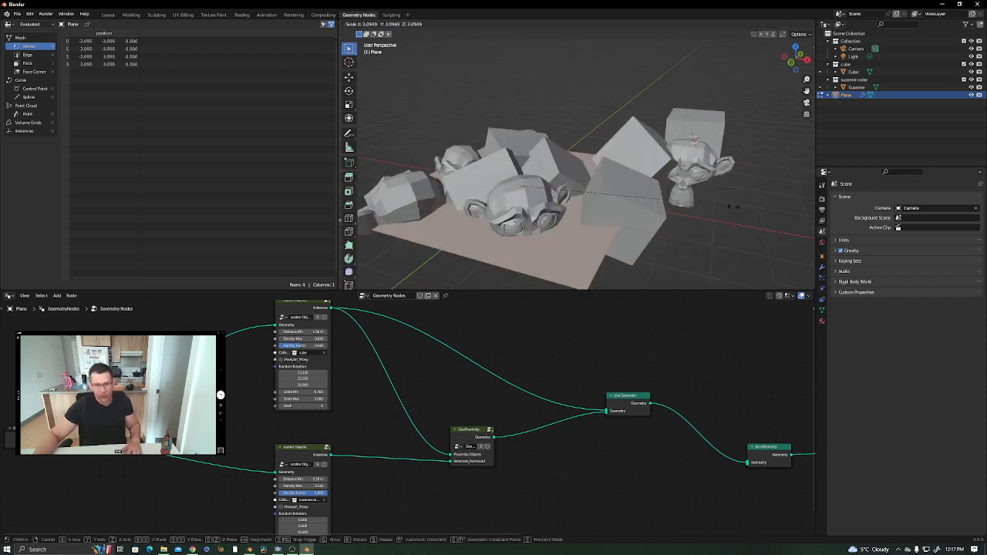
left_click(579, 187)
scroll(604, 164, "down", 3)
middle_click_drag(604, 165, 510, 208)
key("Tab")
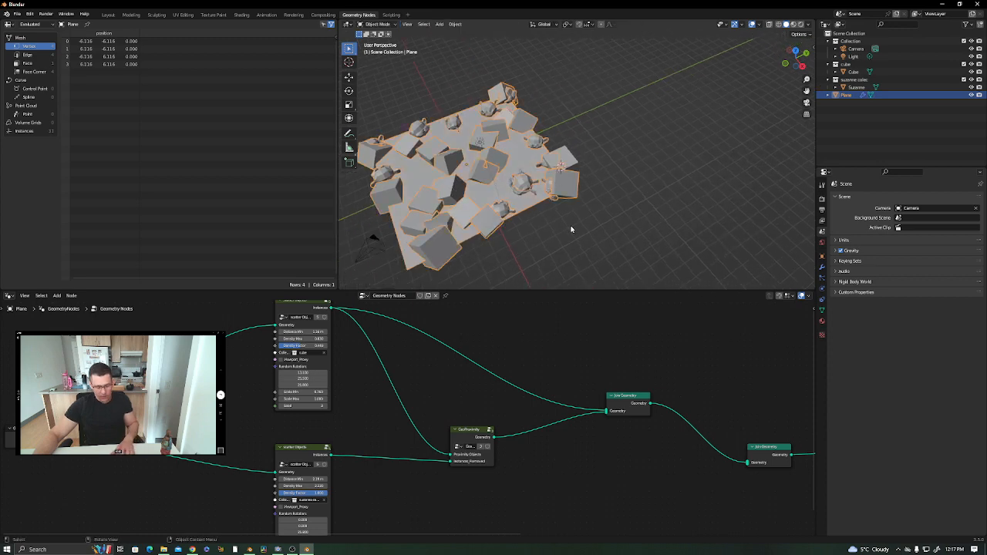
Move the plane along the Y axis, clear of the original cube and monkey.
key("g")
key("y")
left_click(461, 261)
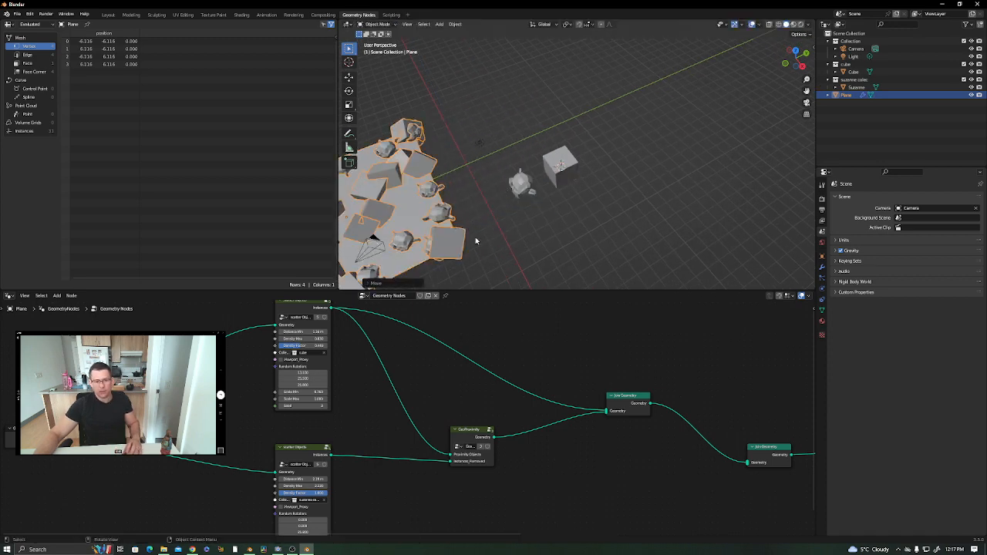
middle_click_drag(476, 240, 532, 193, "shift")
middle_click_drag(480, 210, 523, 186)
middle_click_drag(336, 433, 429, 441)
middle_click_drag(528, 187, 590, 209)
Toggle Viewport_Proxy repeatedly on the cube scatter Objects node to compare its box proxies with the real instances.
left_click(372, 367)
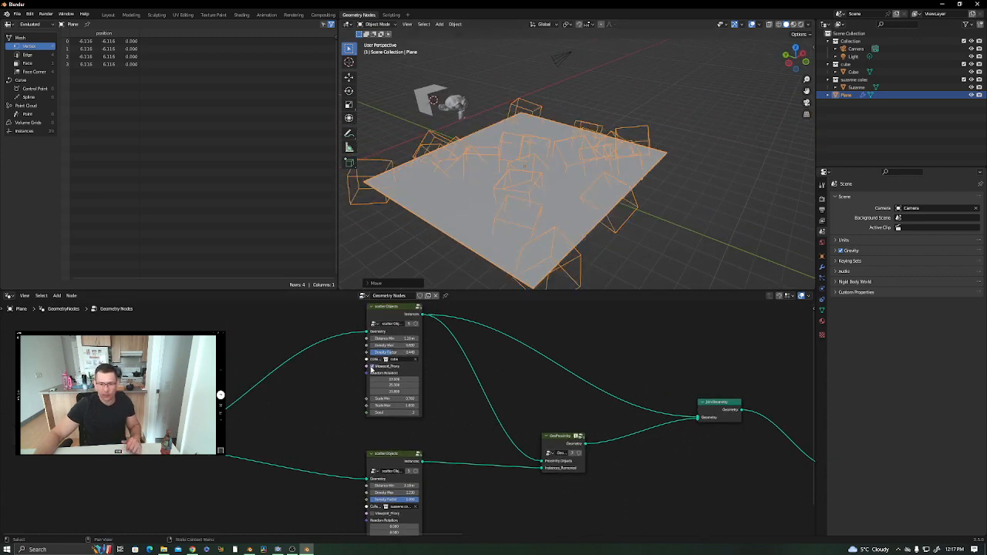
left_click(372, 366)
left_click(372, 366)
left_click(372, 367)
left_click(372, 366)
left_click(372, 366)
left_click(371, 367)
left_click(372, 367)
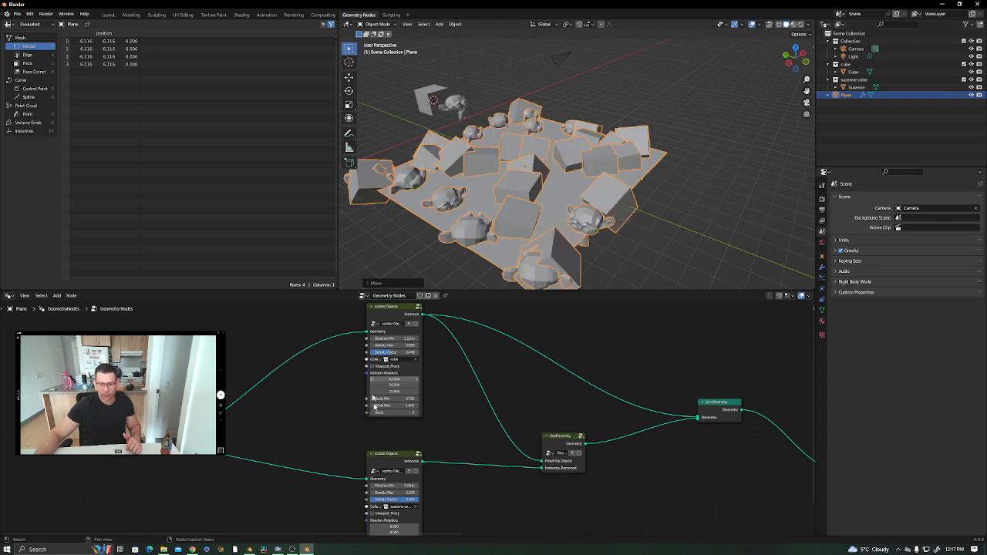
Toggle Viewport_Proxy on the monkey scatter node and again on the cube scatter node, leaving both switched off.
left_click(373, 514)
left_click(374, 514)
left_click(373, 514)
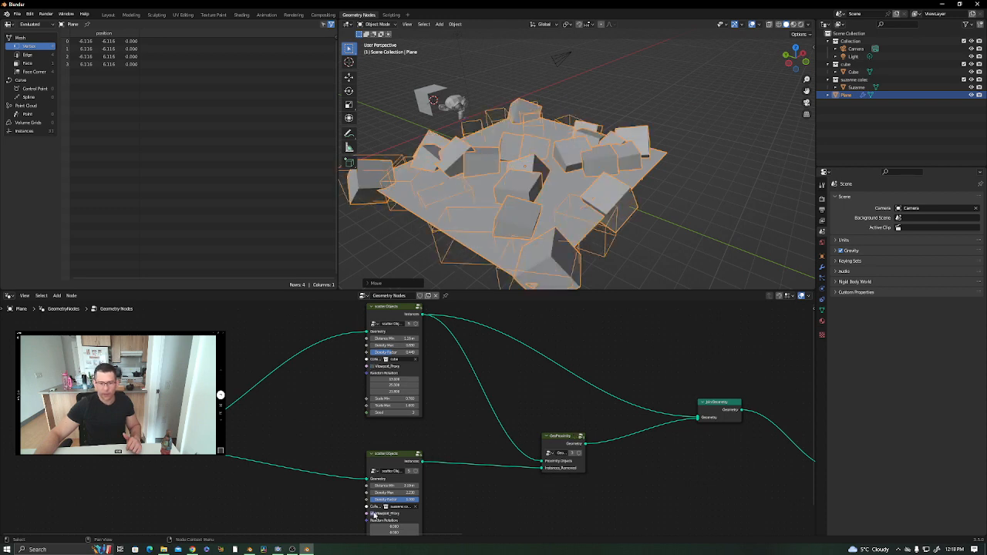
left_click(373, 514)
left_click(372, 367)
left_click(372, 367)
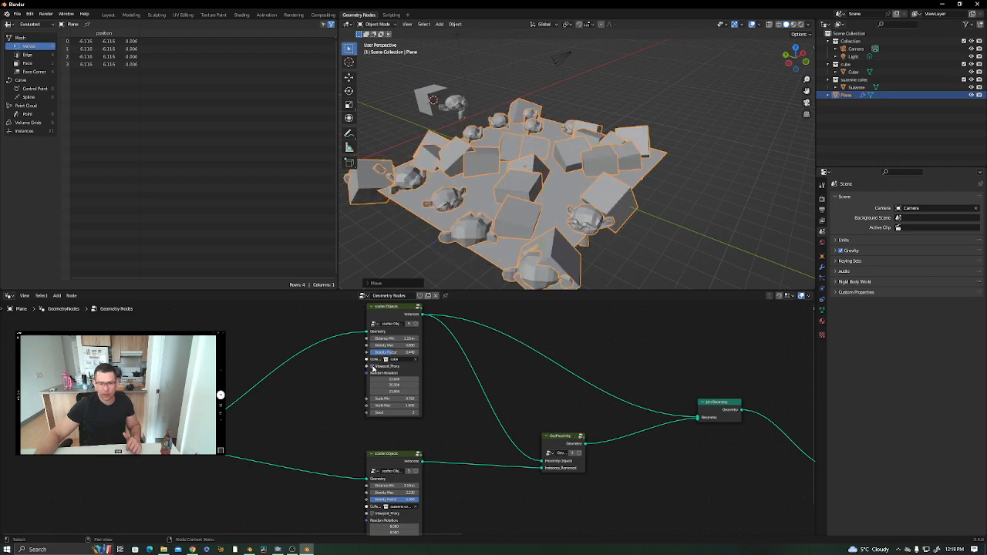
left_click(372, 367)
left_click(372, 366)
Expose Viewport_Proxy on the Group Input and link it to both scatter Objects nodes.
middle_click_drag(243, 451, 323, 434)
scroll(613, 183, "down", 2)
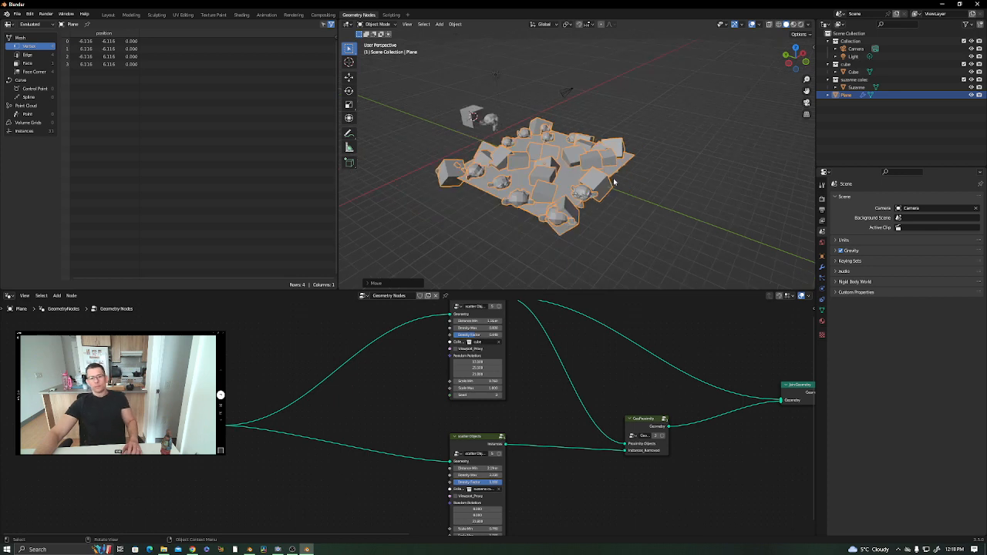
middle_click_drag(612, 184, 549, 185)
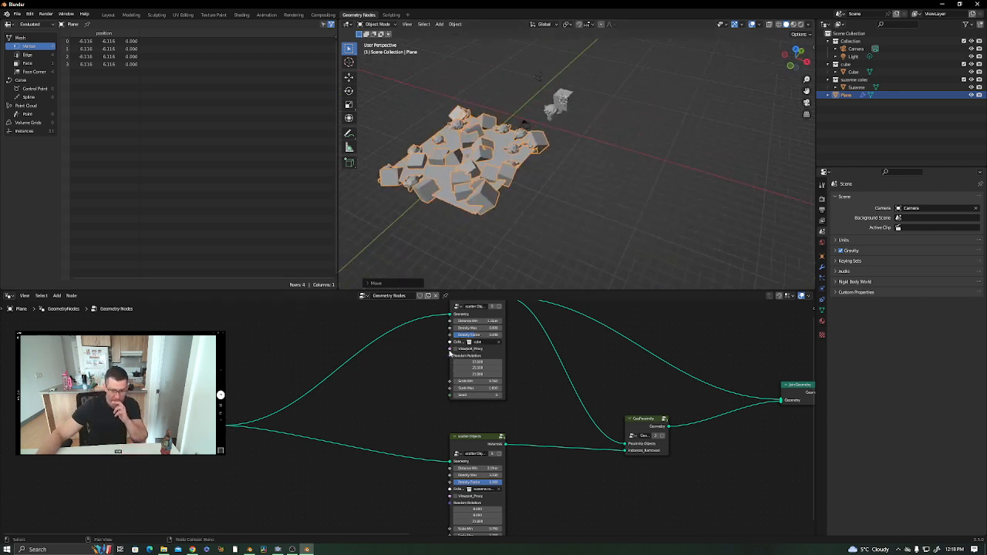
left_click_drag(450, 351, 225, 426)
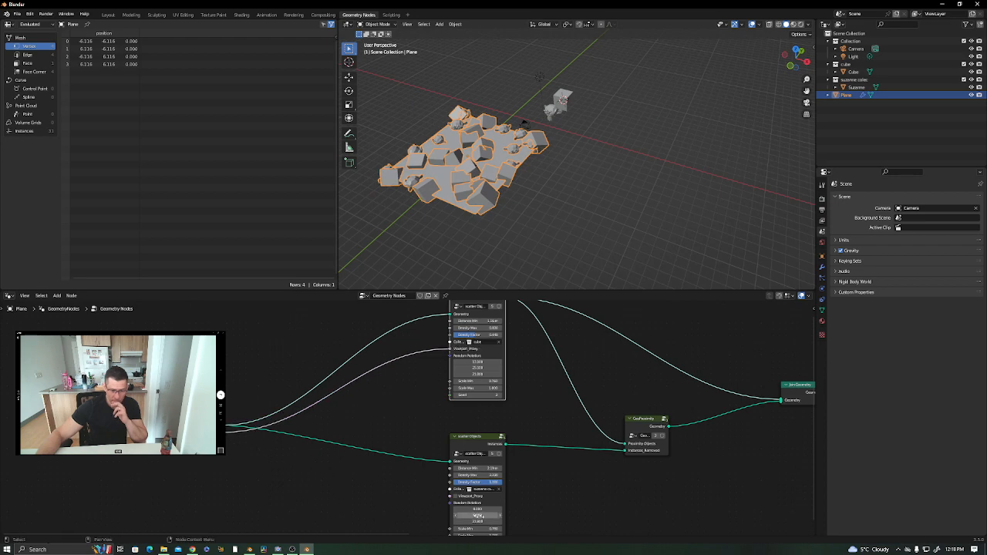
left_click_drag(450, 498, 226, 429)
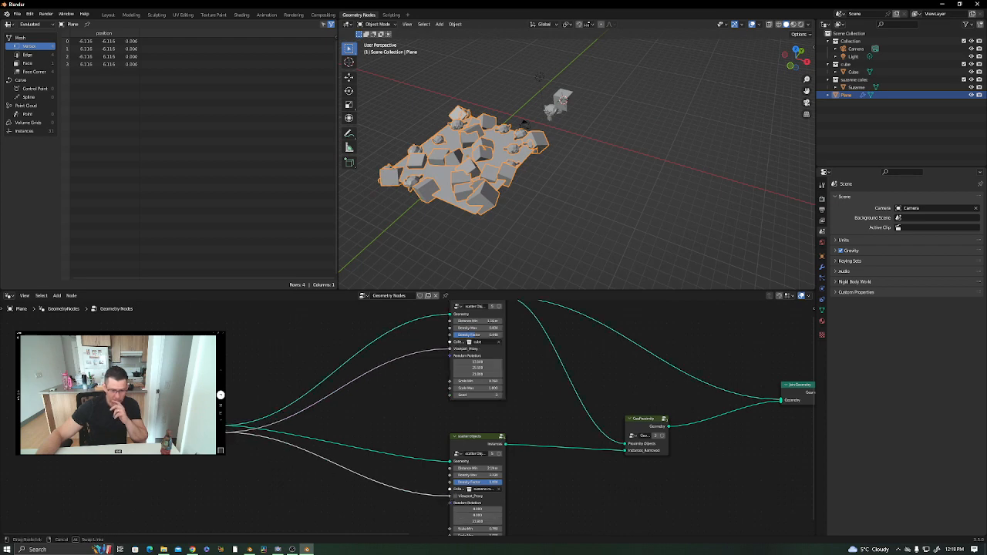
Show the plane's Geometry Nodes modifier and toggle its shared Viewport_Proxy option, leaving it switched off.
left_click(823, 267)
left_click(897, 231)
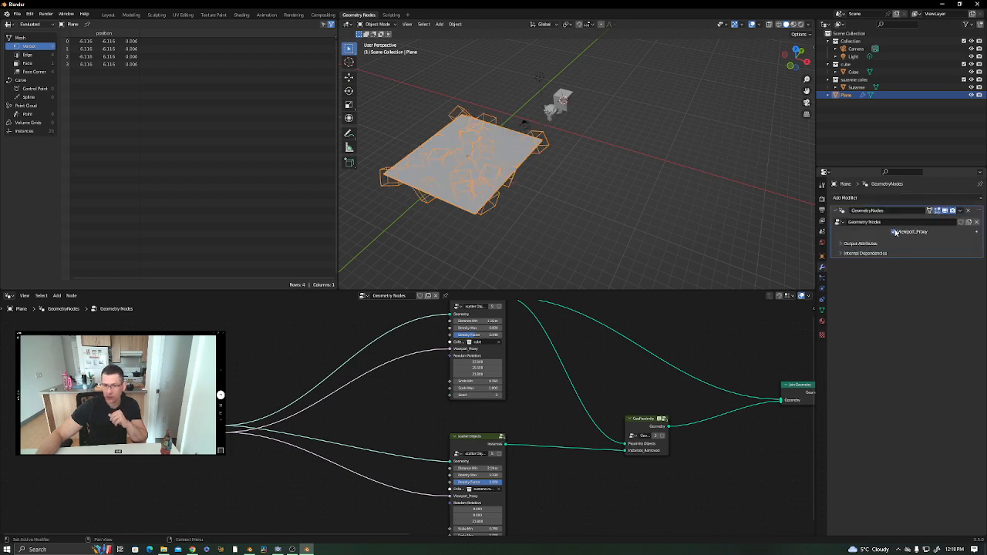
left_click(896, 231)
left_click(896, 231)
left_click(896, 232)
left_click(897, 231)
left_click(896, 231)
left_click(896, 232)
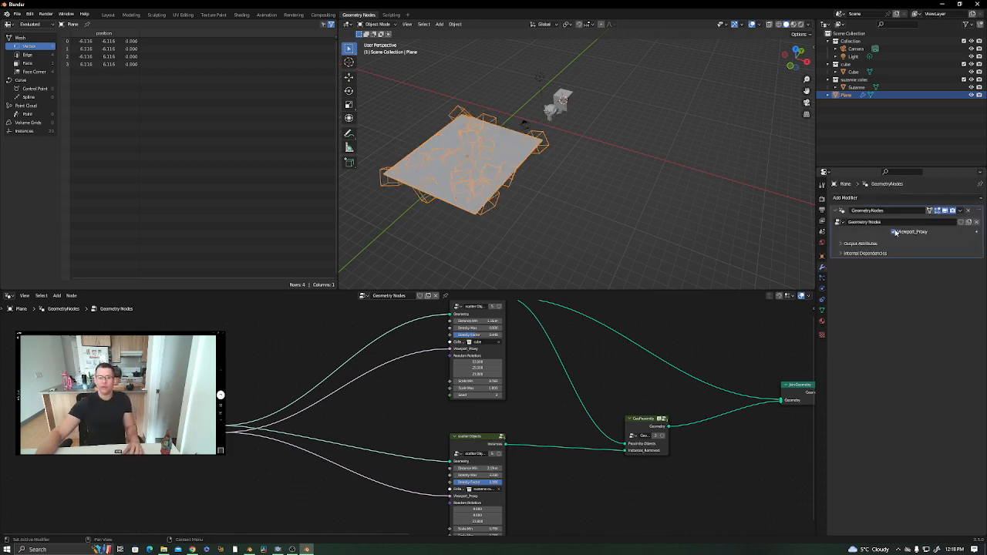
left_click(896, 231)
On the cube scatter node, set the Random Rotation Y value to 30.1, Scale Min to 0.28 and Scale Max to 0.32.
middle_click_drag(541, 198, 522, 182)
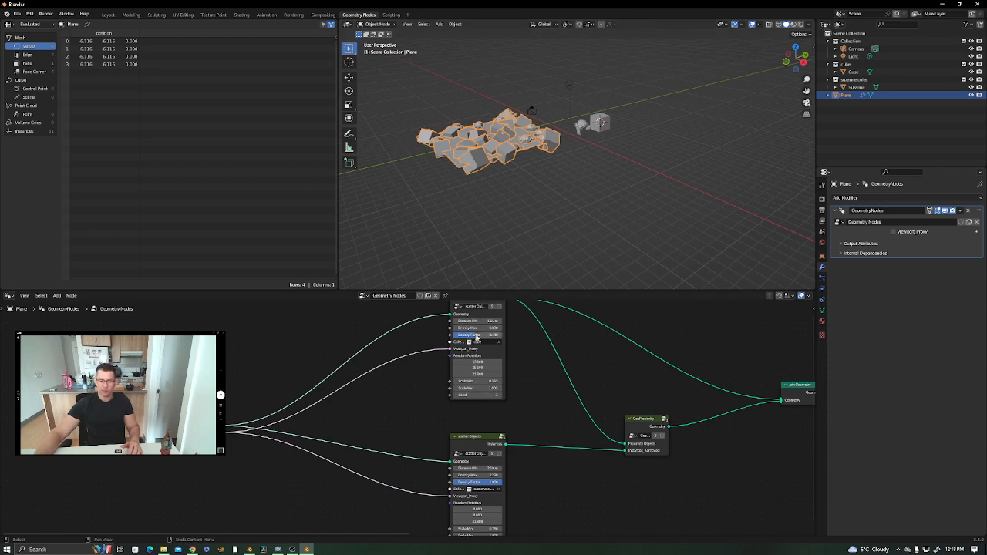
scroll(486, 338, "up", 2)
mouse_move(462, 379)
left_mouse_down()
mouse_move(495, 379)
mouse_move(467, 371)
left_mouse_up()
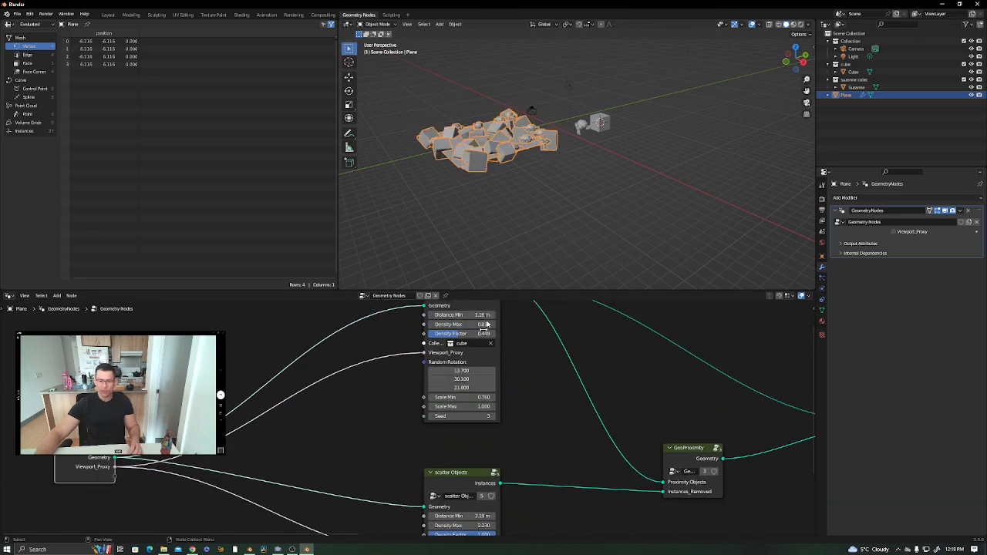
left_click_drag(481, 406, 450, 407)
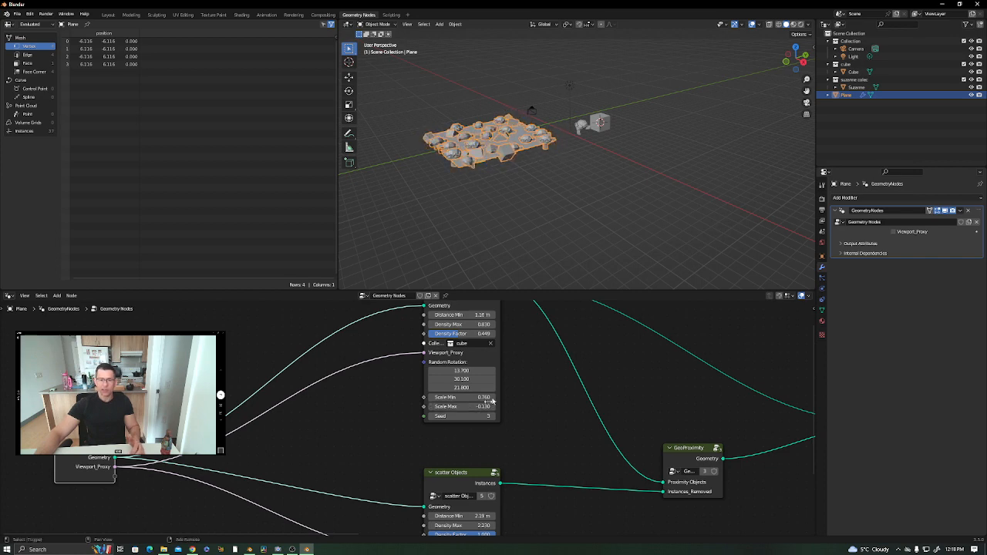
scroll(506, 145, "up", 4)
middle_click_drag(494, 141, 516, 139)
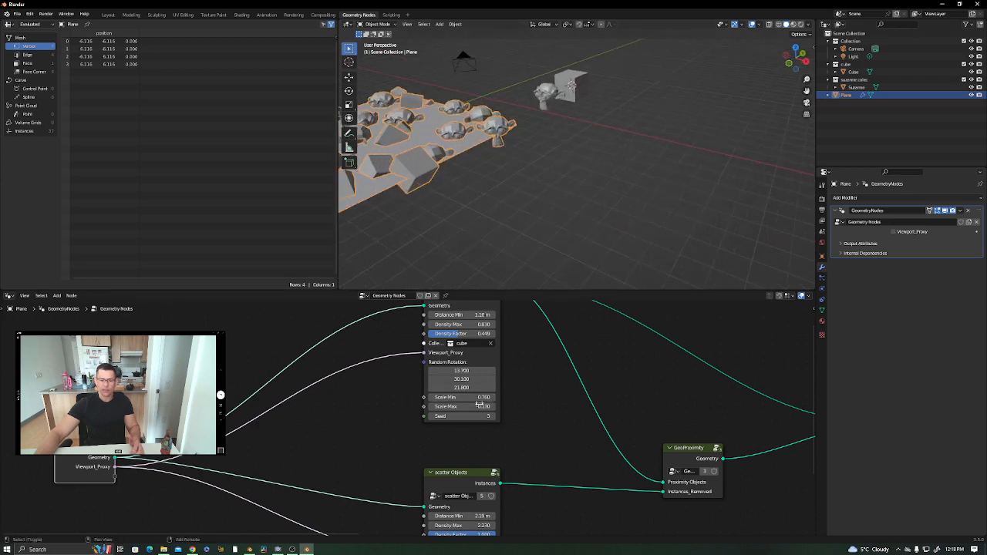
mouse_move(481, 407)
left_mouse_down()
mouse_move(501, 407)
mouse_move(464, 397)
left_mouse_up()
middle_click_drag(523, 161, 587, 205)
middle_click_drag(477, 417, 363, 493)
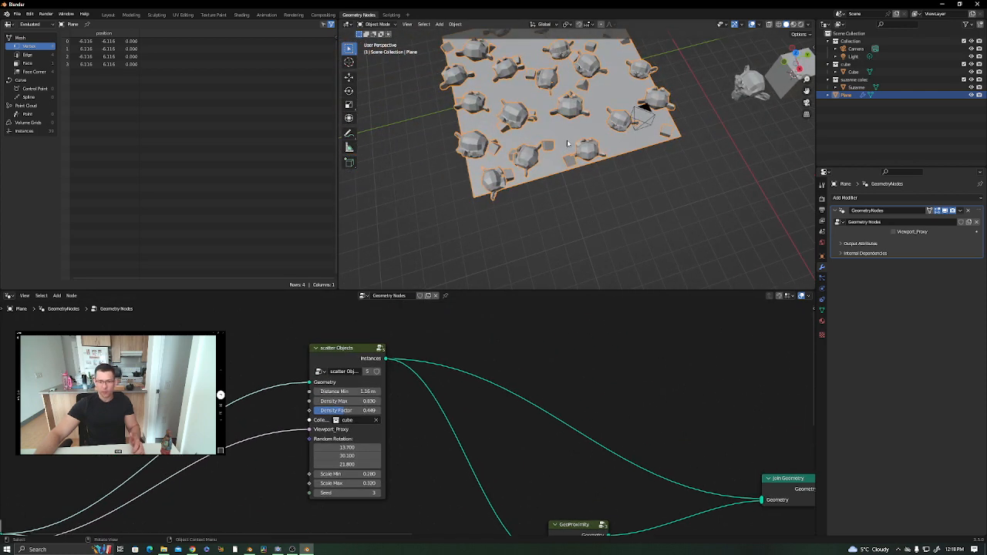
Delete the remaining GeoProximity node and connect the monkey scatter node's Instances directly to the first Join Geometry.
middle_click_drag(567, 139, 575, 116)
middle_click_drag(632, 463, 460, 431)
scroll(460, 431, "down", 5)
middle_click_drag(478, 496, 521, 424)
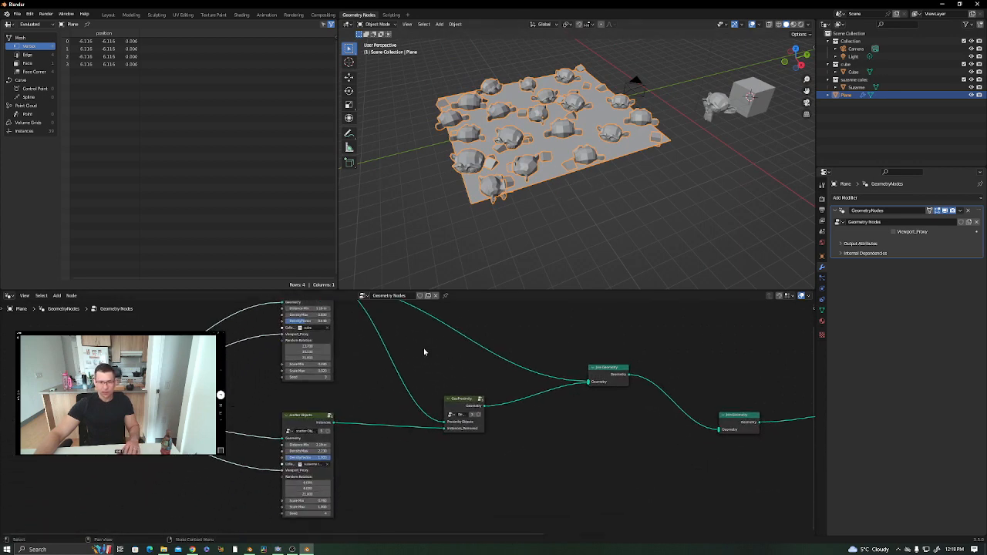
middle_click_drag(375, 384, 385, 407)
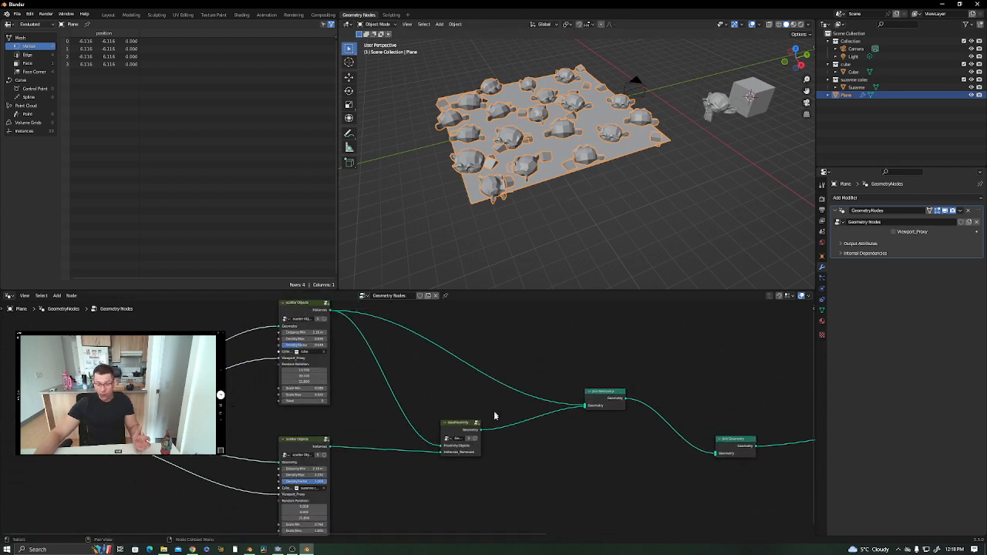
mouse_move(459, 424)
left_mouse_down()
mouse_move(440, 417)
mouse_move(442, 431)
mouse_move(443, 415)
left_mouse_up()
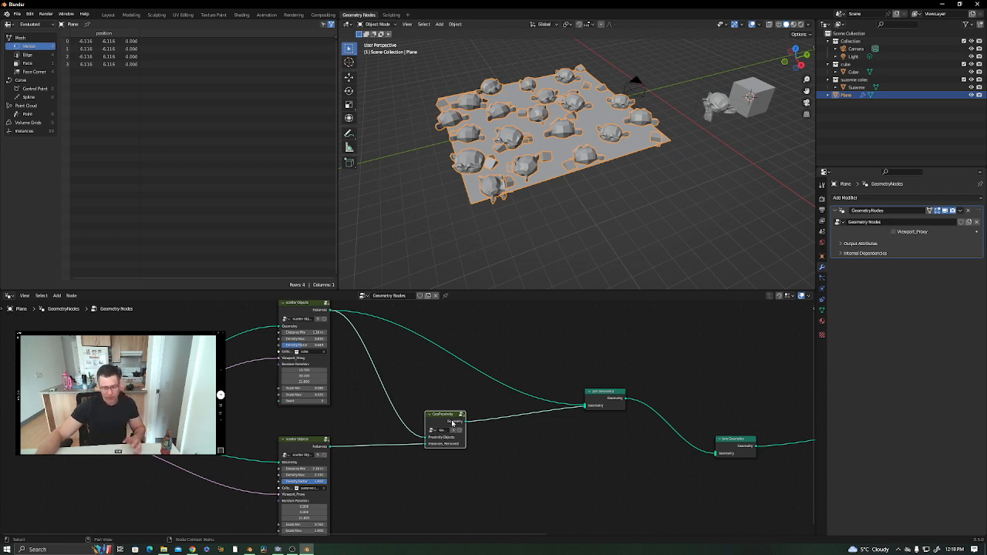
key("x")
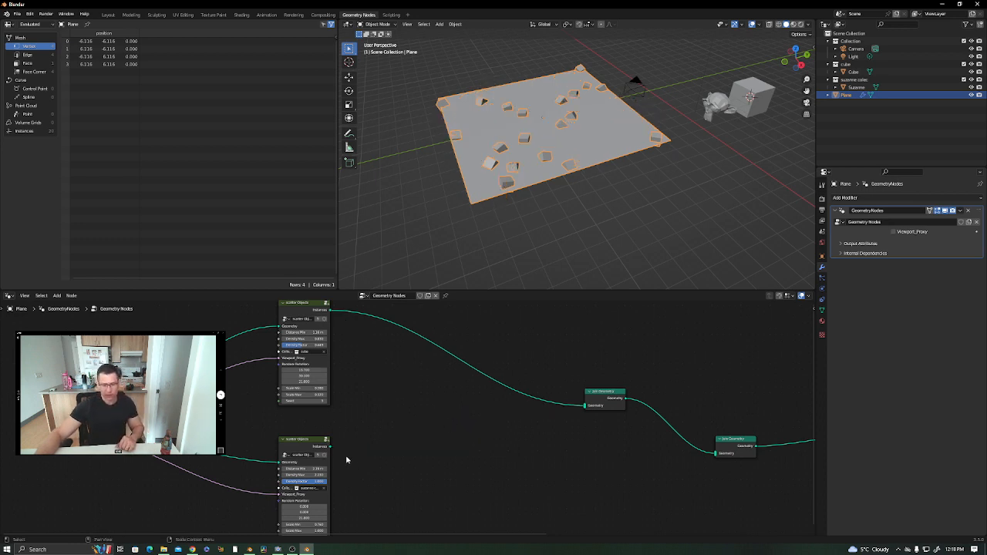
left_click_drag(332, 448, 586, 406)
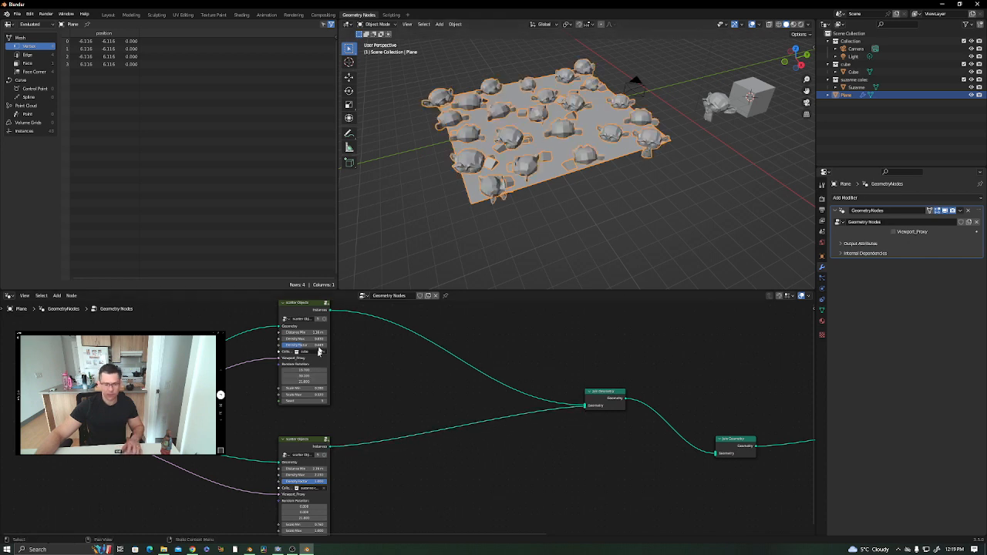
Make the cube scatter much denser by lowering Distance Min, raising Density Max and setting Density Factor to 1.
left_click_drag(316, 475, 362, 475)
right_click(316, 475)
mouse_move(316, 332)
left_mouse_down()
mouse_move(286, 332)
mouse_move(324, 340)
left_mouse_up()
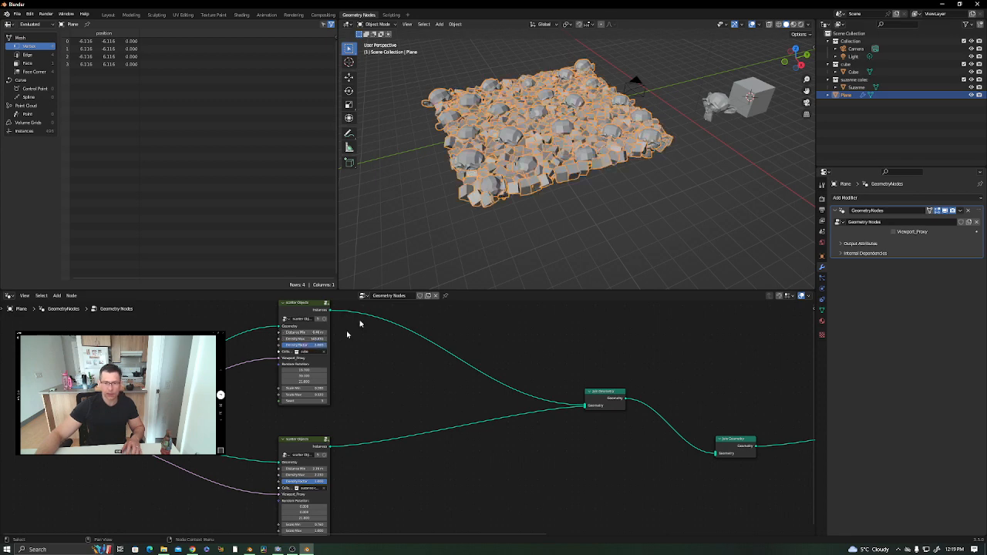
scroll(525, 115, "up", 5)
middle_click_drag(526, 114, 515, 155)
scroll(523, 163, "down", 4)
scroll(569, 139, "up", 3)
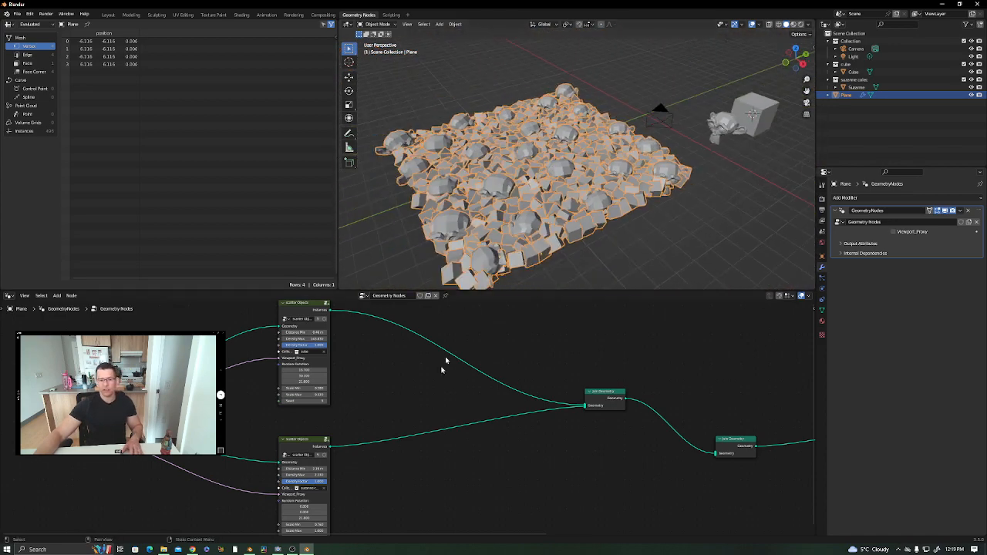
Compare the dense scatter with its box proxies by switching the modifier's Viewport_Proxy on and back off.
left_click(893, 231)
left_click(894, 231)
left_click(894, 231)
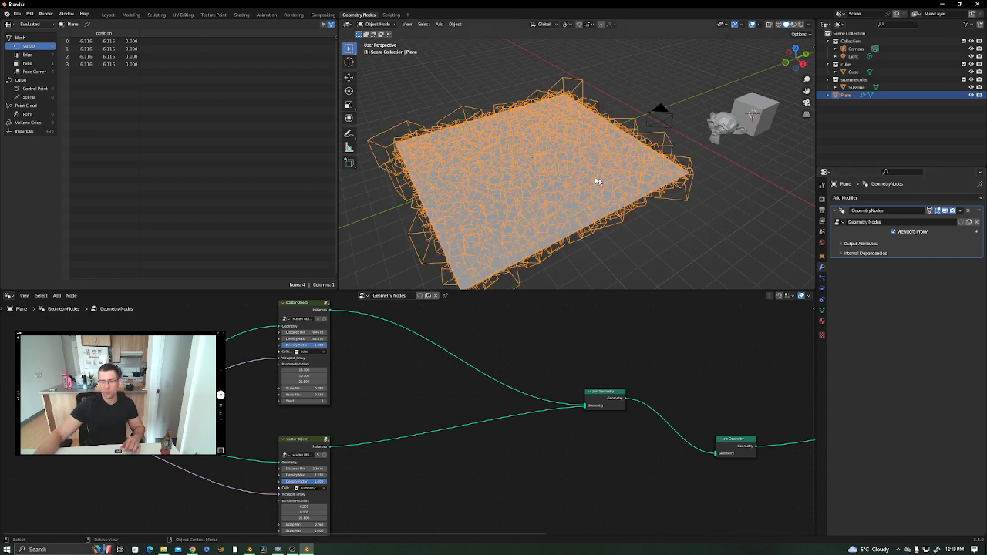
scroll(580, 174, "down", 3)
middle_click_drag(581, 175, 601, 166)
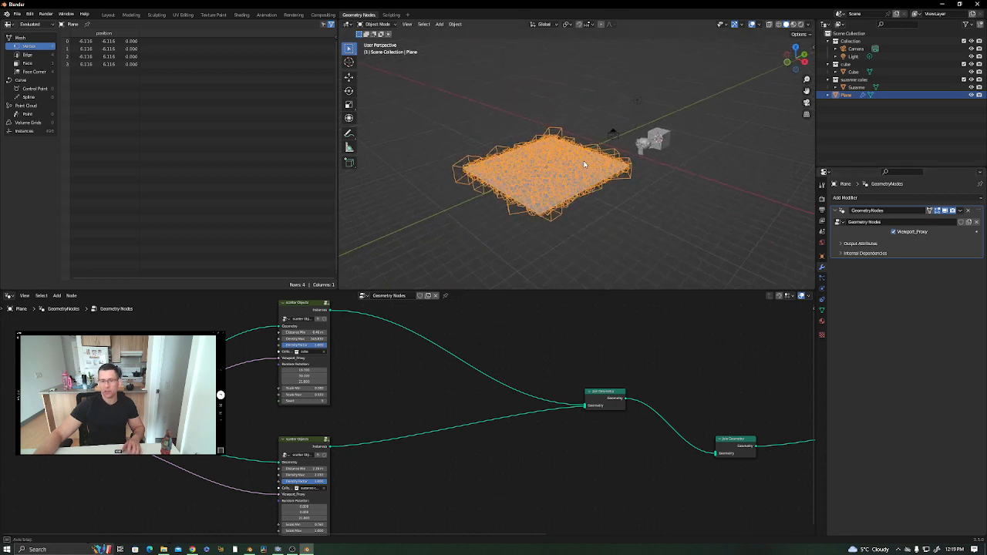
left_click(894, 232)
middle_click_drag(617, 224, 501, 189)
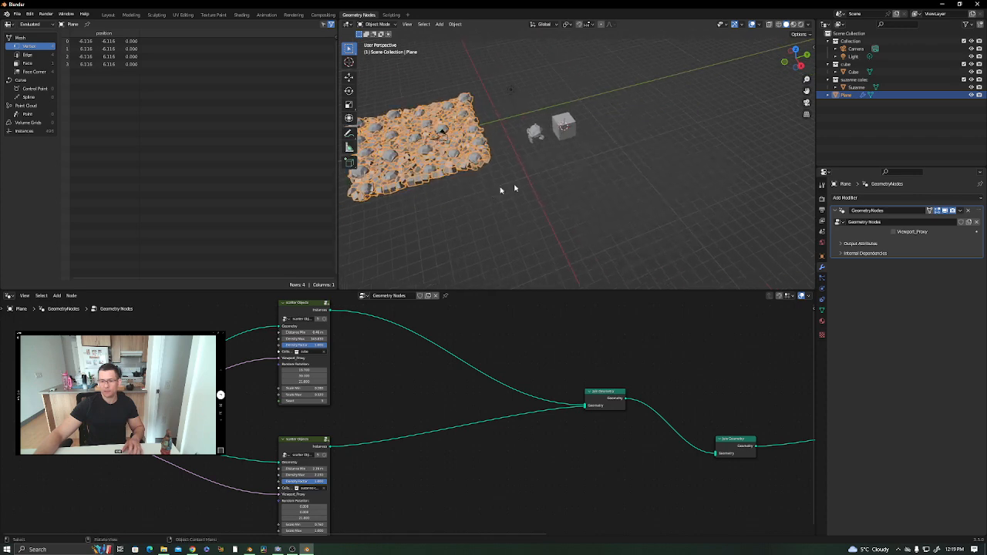